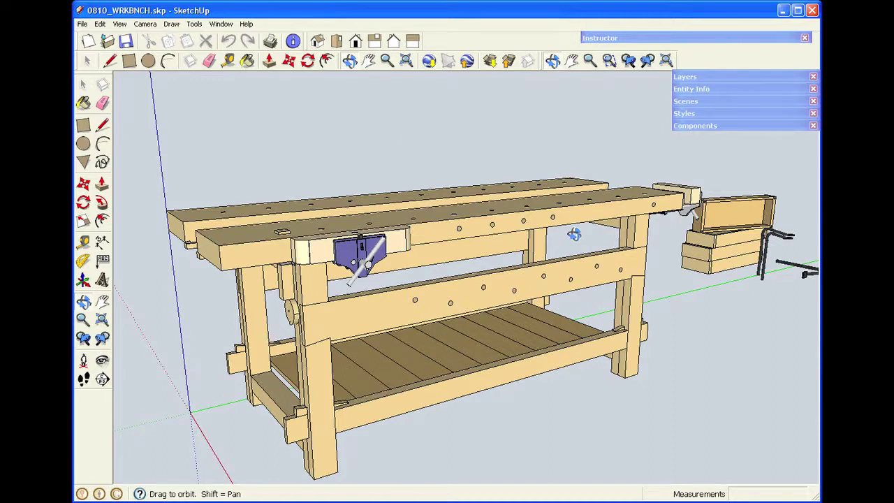
scroll(573, 233, "down", 5)
scroll(573, 233, "down", 3)
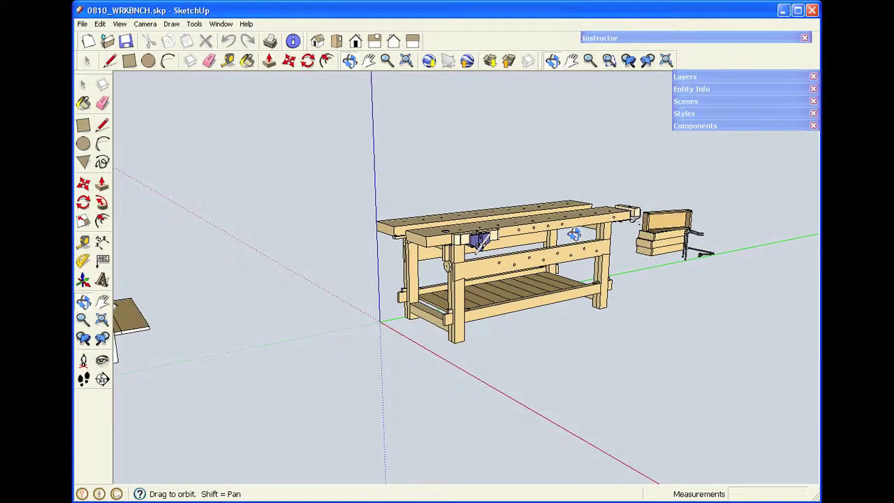
left_click_drag(574, 236, 686, 357)
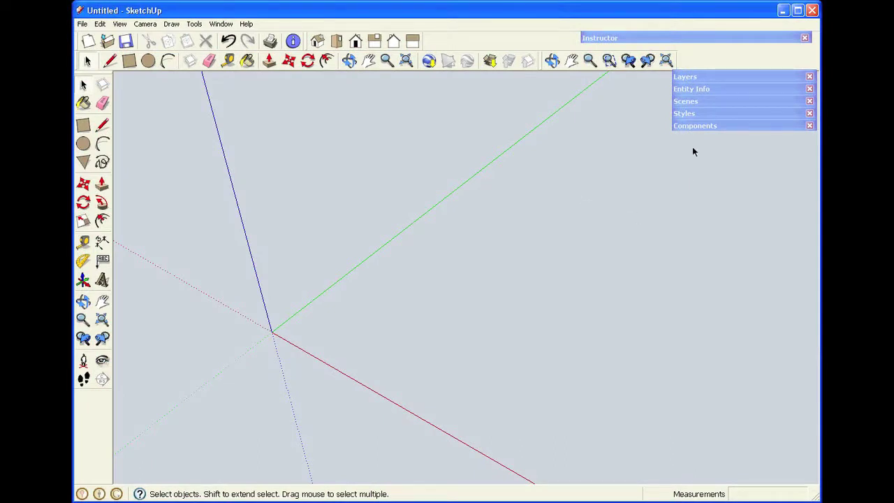
Insert the cab assy component from the webNR collection into the model near the origin
left_click(698, 126)
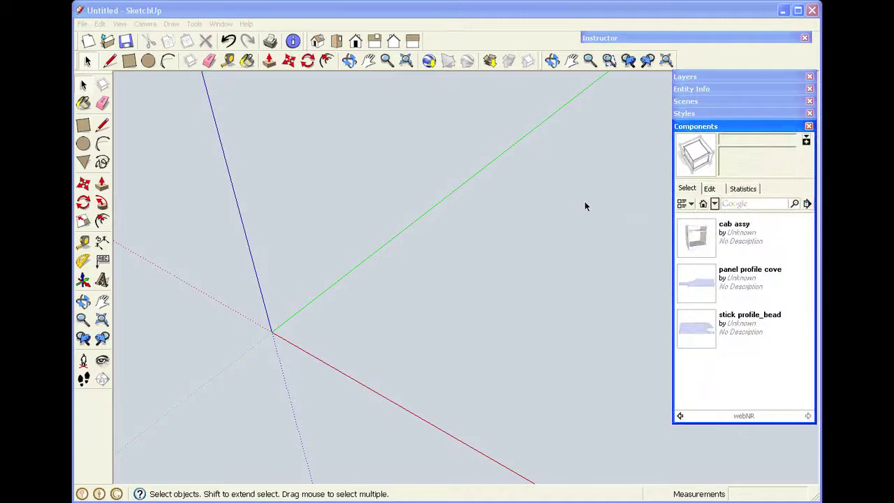
left_click(695, 239)
left_click(337, 308)
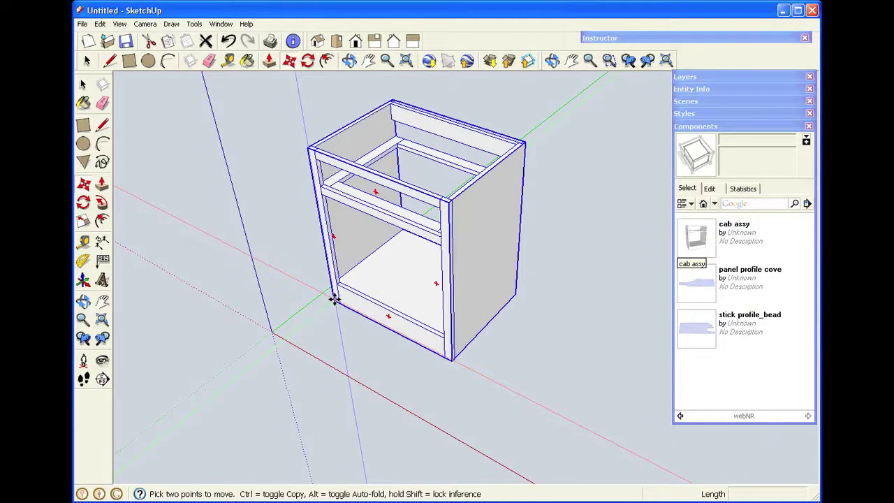
key("ctrl+t")
key("space")
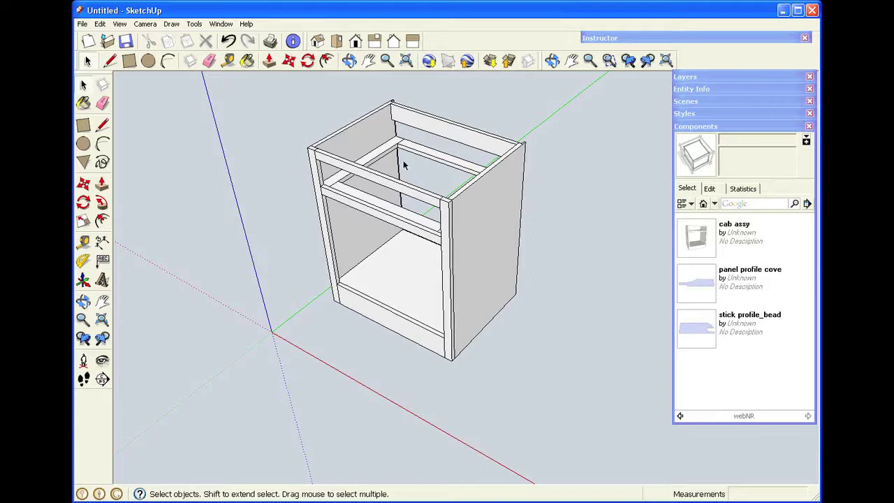
left_click(486, 245)
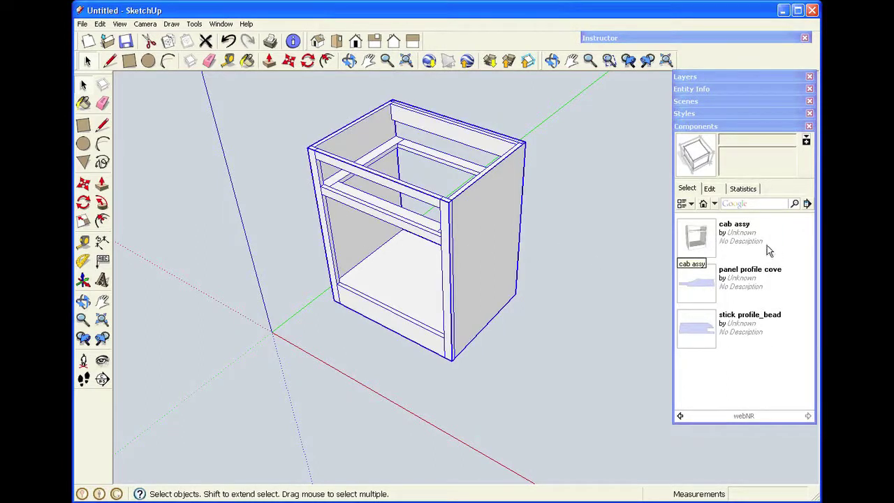
left_click(713, 204)
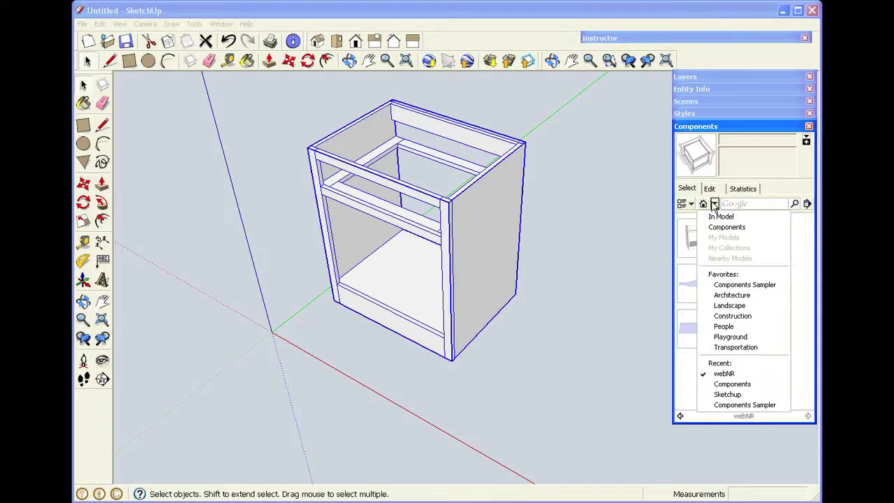
left_click(725, 376)
left_click(511, 311)
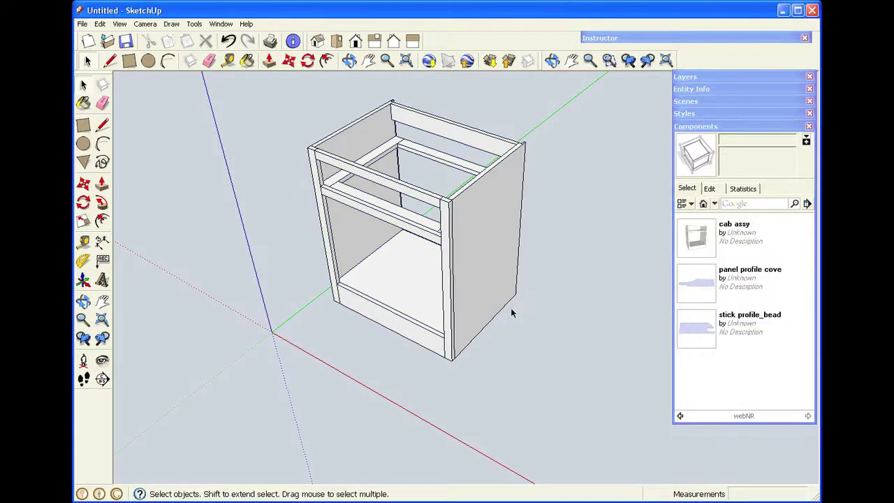
Draw a rectangle covering the cabinet's drawer opening, from its upper corner to the diagonally opposite lower corner
left_click(350, 60)
left_click_drag(315, 212, 368, 217)
scroll(365, 187, "up", 3)
scroll(366, 185, "up", 1)
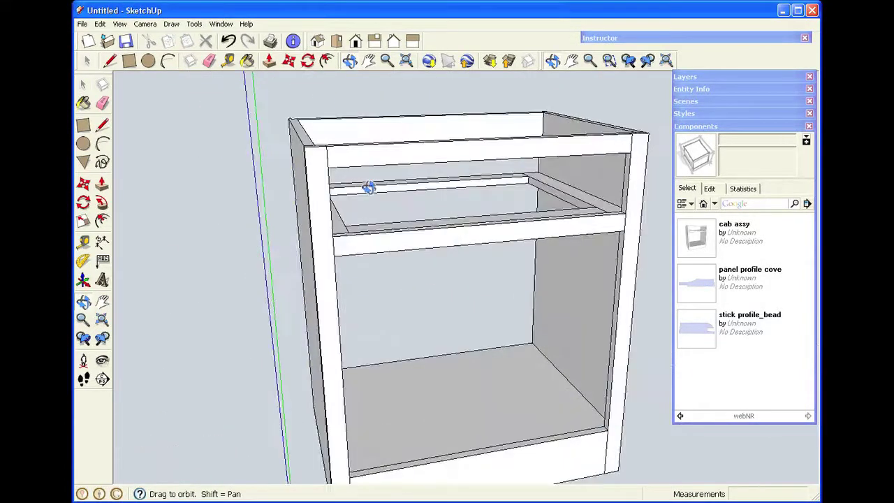
scroll(391, 200, "up", 1)
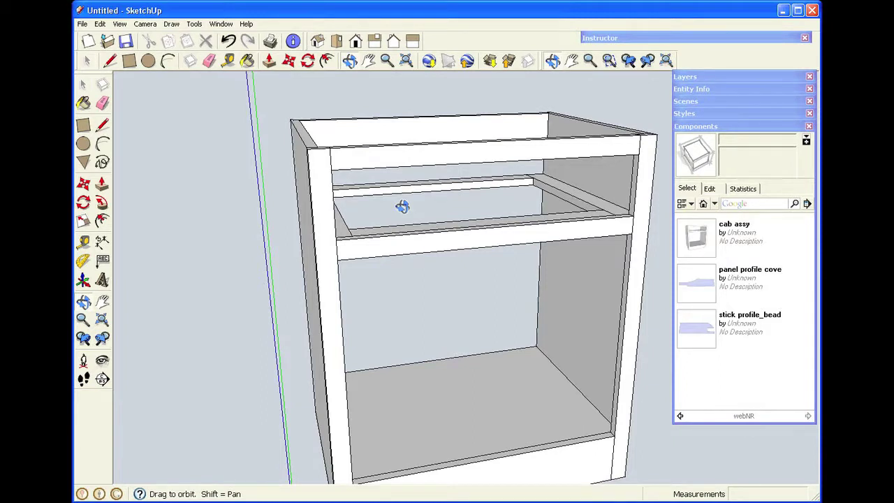
key("r")
left_click(334, 170)
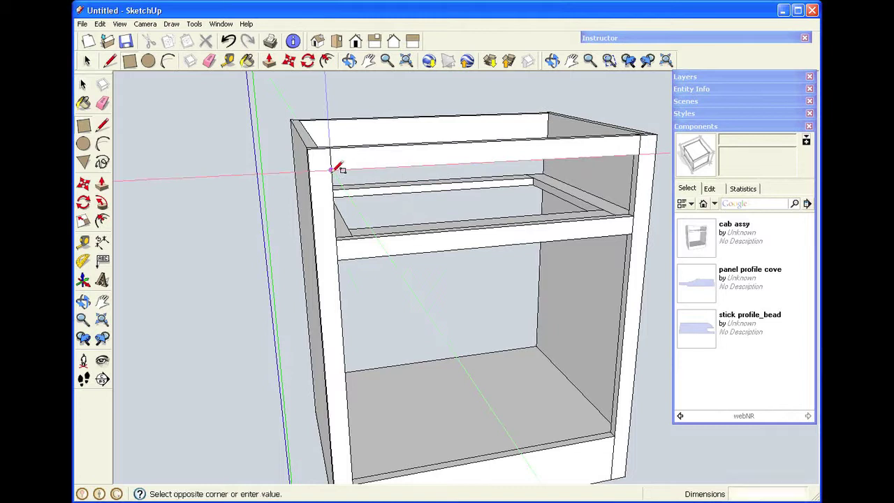
left_click(635, 212)
key("space")
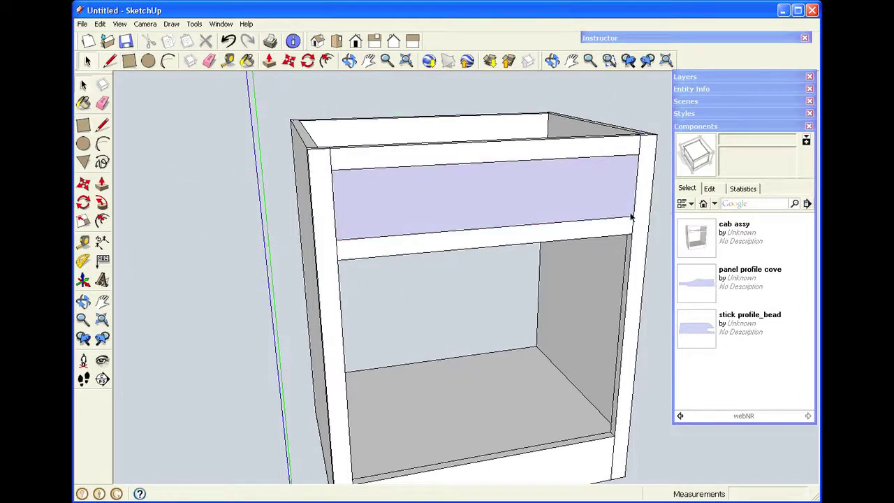
Push/pull the drawer opening rectangle outward by 0.75" to form the drawer front
key("p")
left_click_drag(523, 191, 526, 200)
type(".")
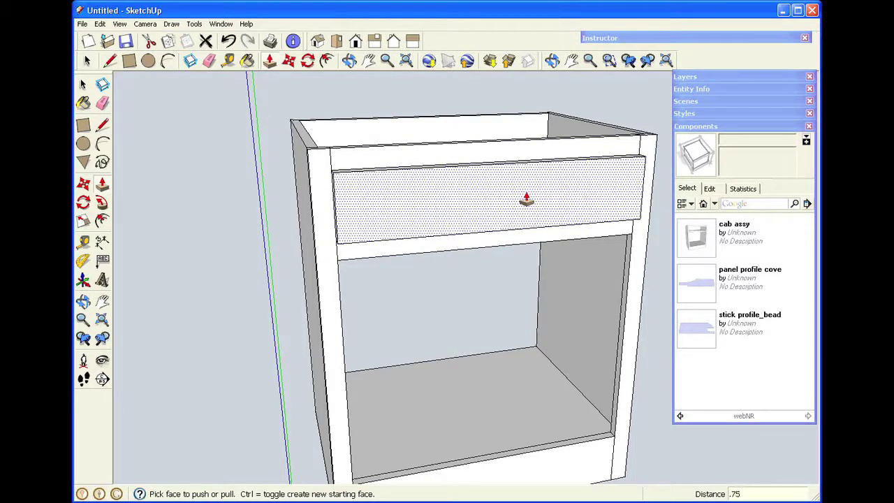
type("75")
key("Return")
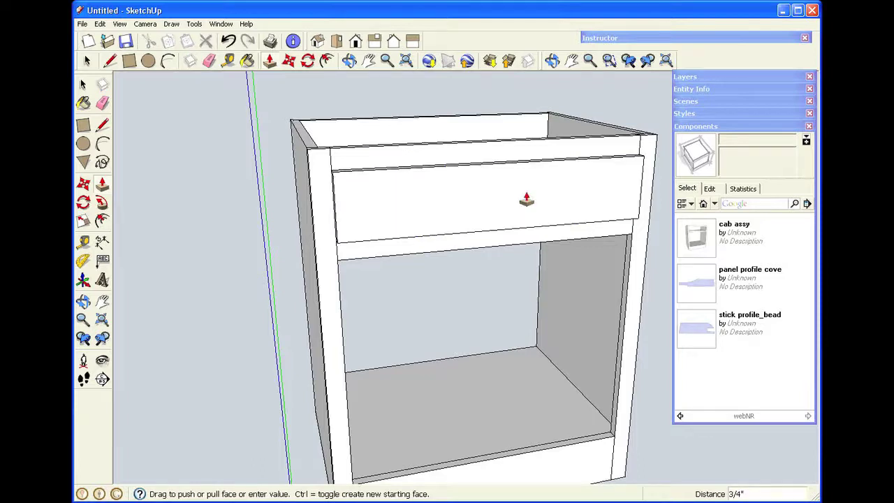
Turn the whole drawer front solid into a component named "dwr front"
key("space")
mouse_move(320, 149)
left_mouse_down()
mouse_move(598, 249)
mouse_move(653, 250)
left_mouse_up()
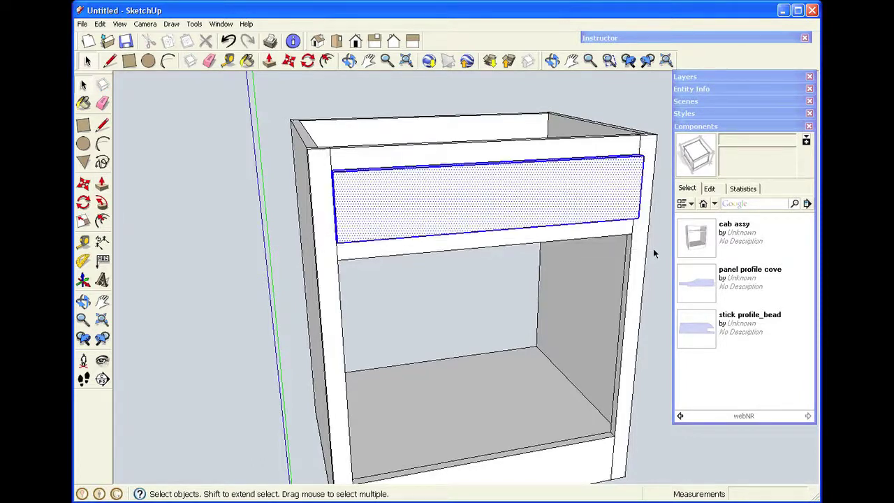
right_click(579, 199)
left_click(606, 272)
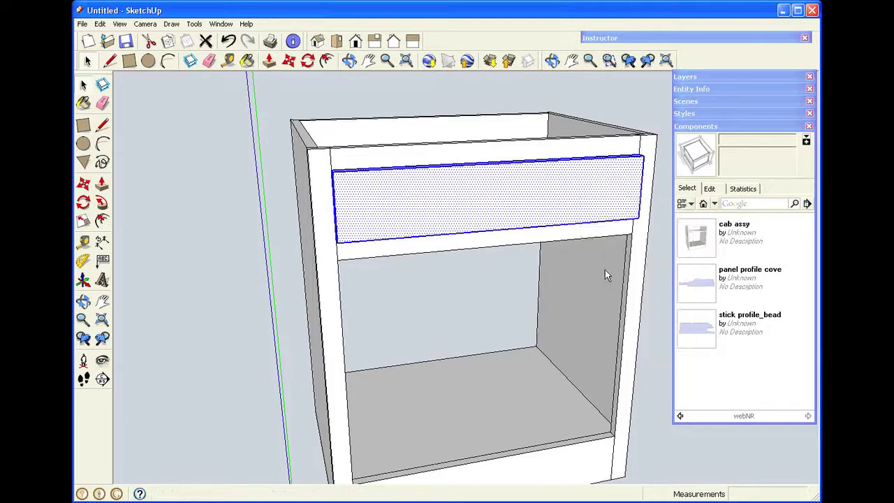
type("d")
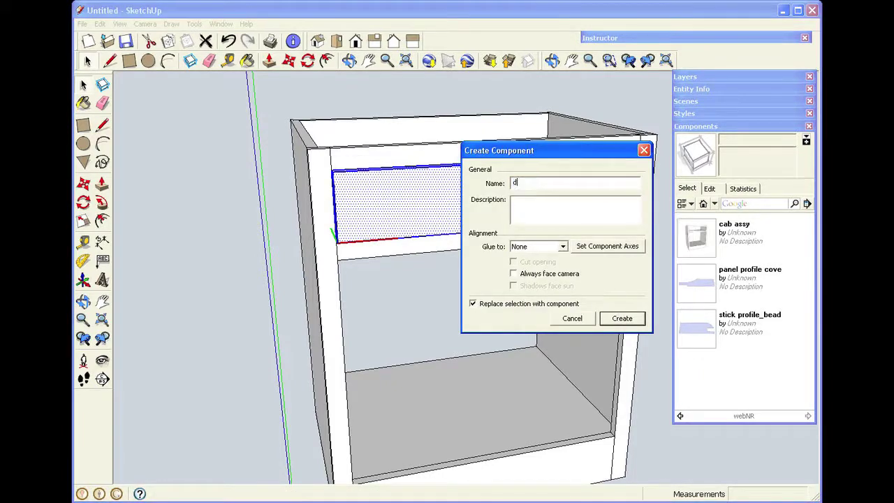
type("wr front")
key("Return")
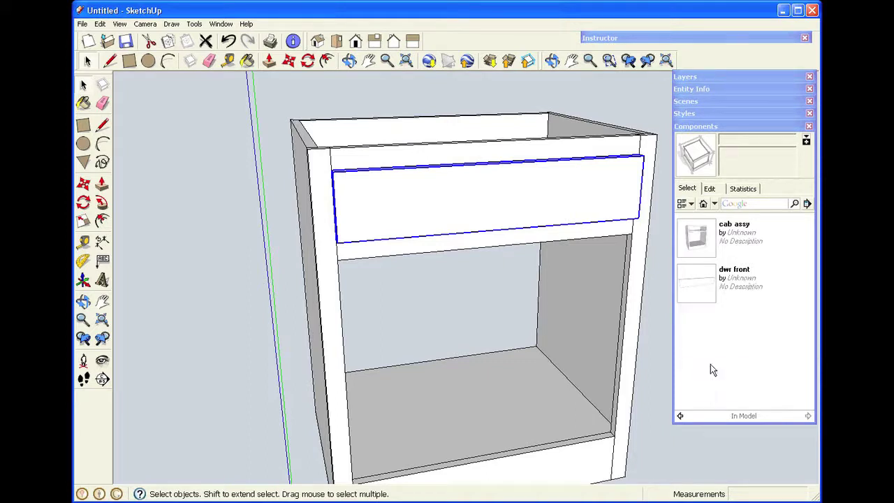
left_click(657, 310)
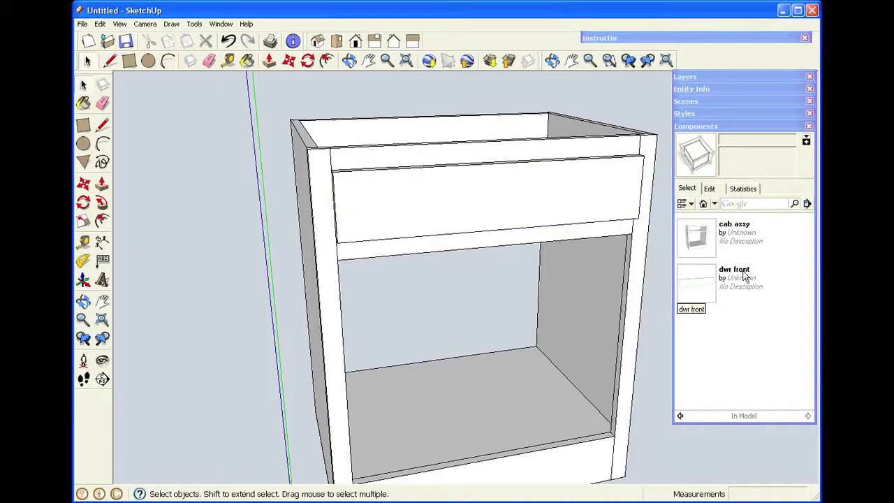
right_click(740, 273)
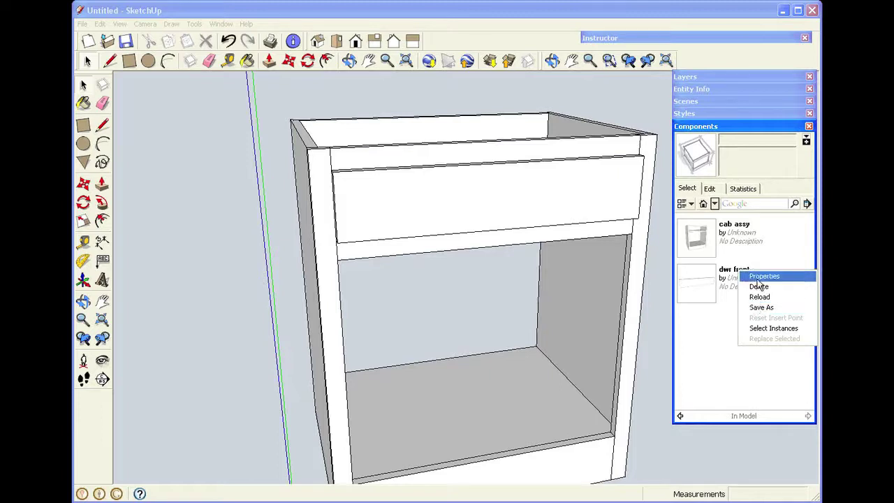
left_click(571, 108)
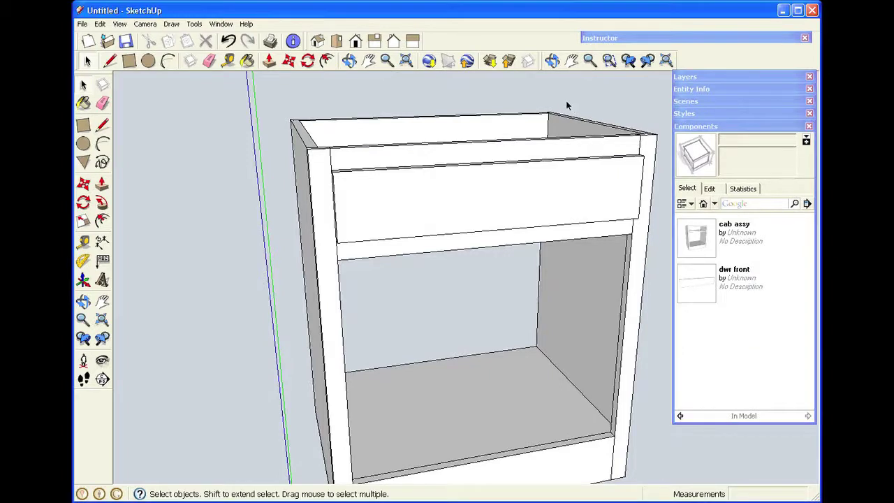
Add a lengthwise guide line on the side drawer runner inside the cabinet, 1 1/4" from the runner's inner edge
middle_click_drag(548, 168, 425, 130)
scroll(471, 90, "up", 5)
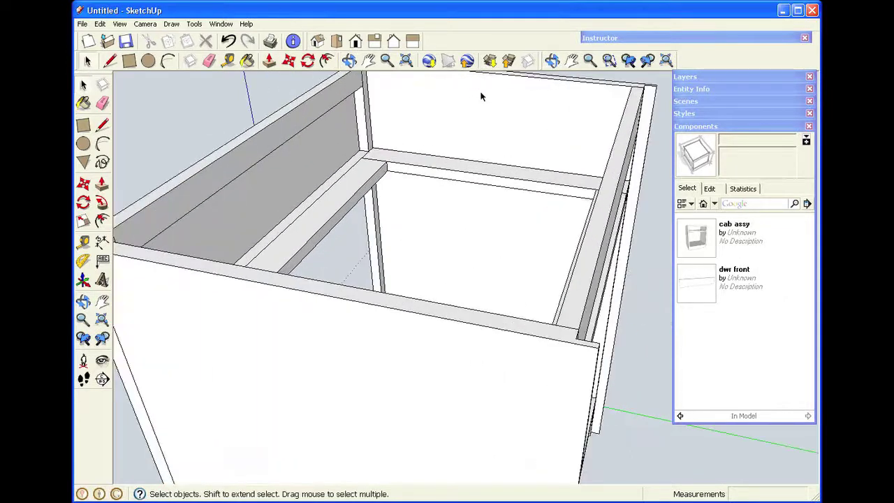
left_click(367, 60)
left_click_drag(409, 144, 405, 203)
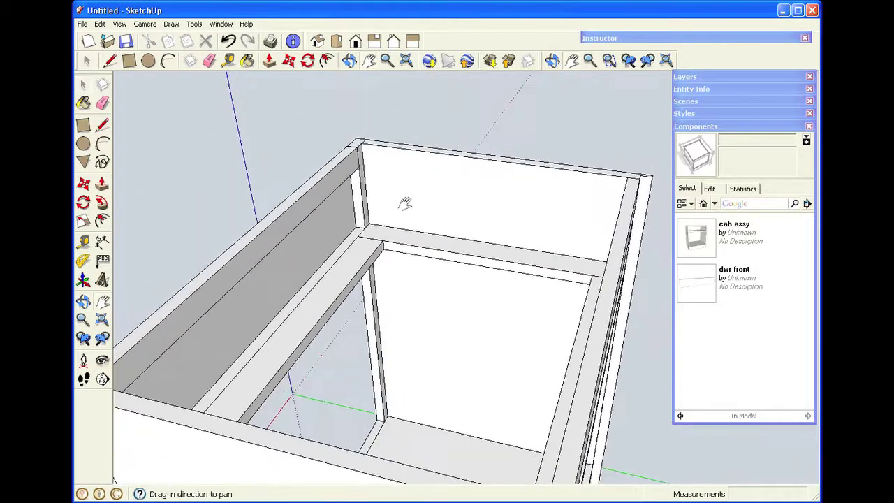
middle_click_drag(403, 219, 465, 237)
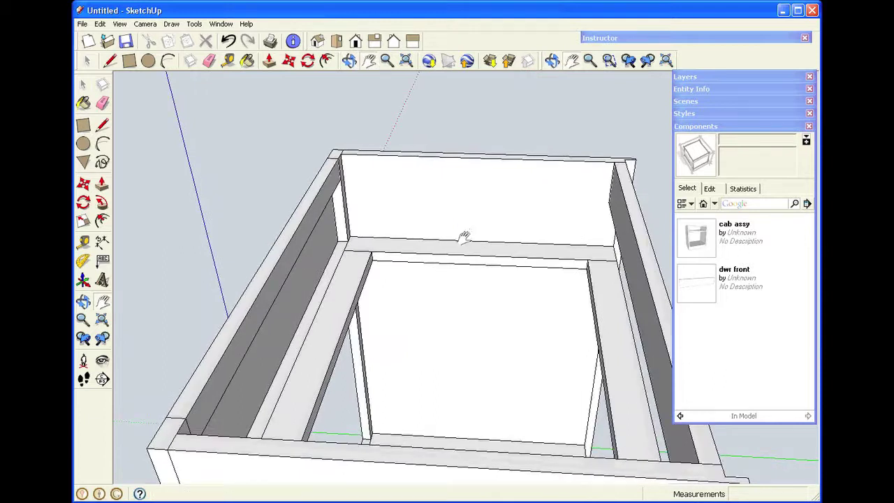
key("space")
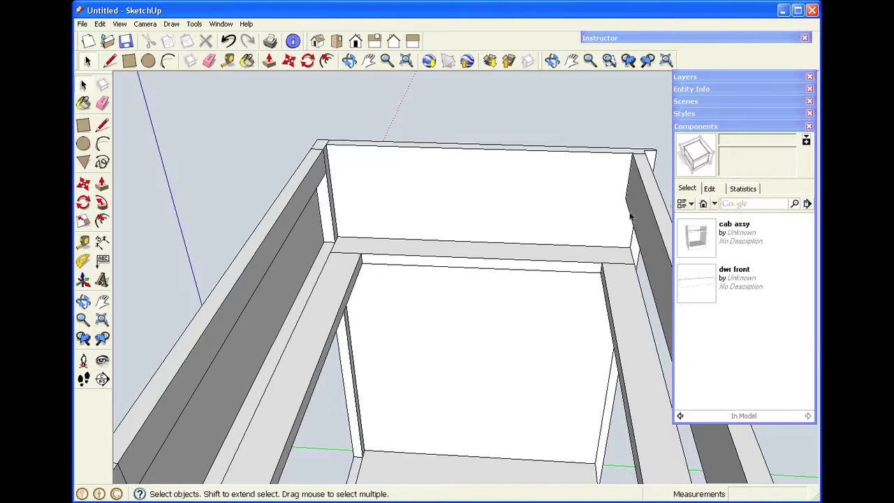
left_click(228, 61)
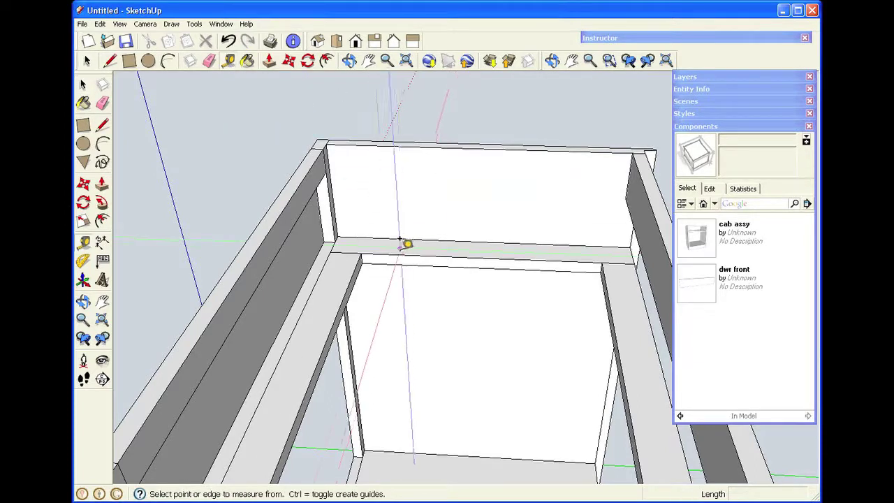
left_click(374, 234)
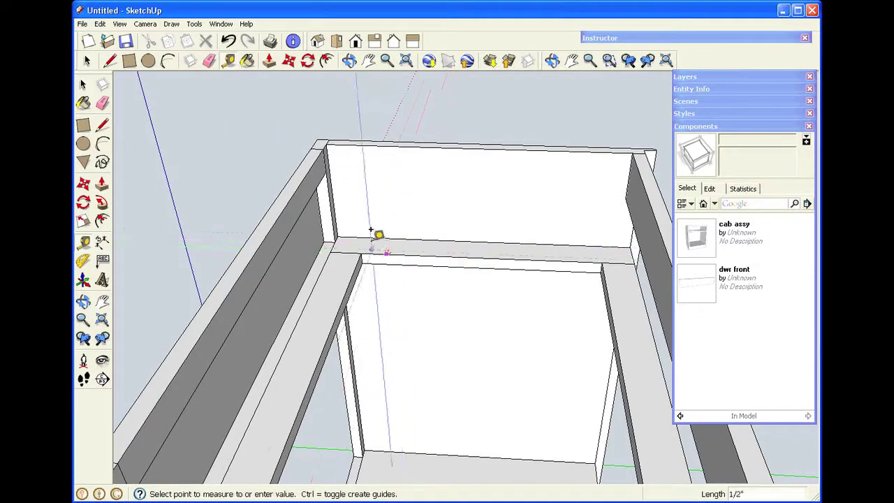
left_click(336, 234)
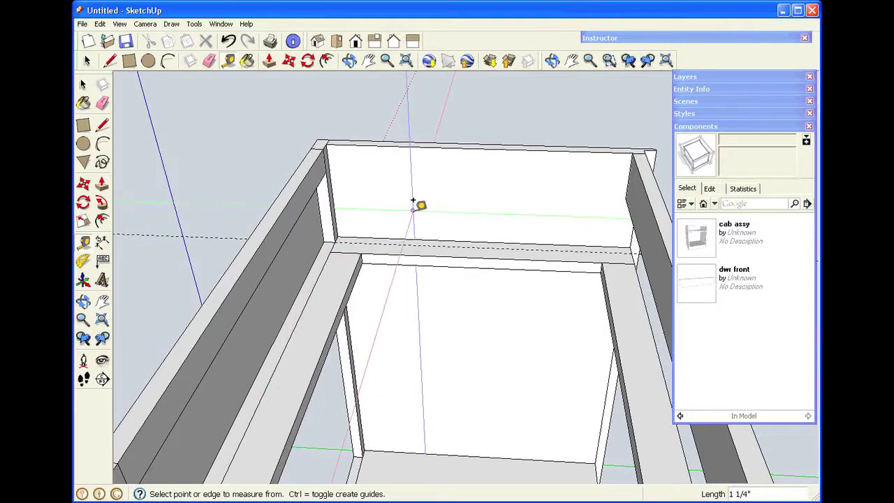
Add a vertical guide line offset from the back stile's edge to the inner face of the front rail
left_click(330, 207)
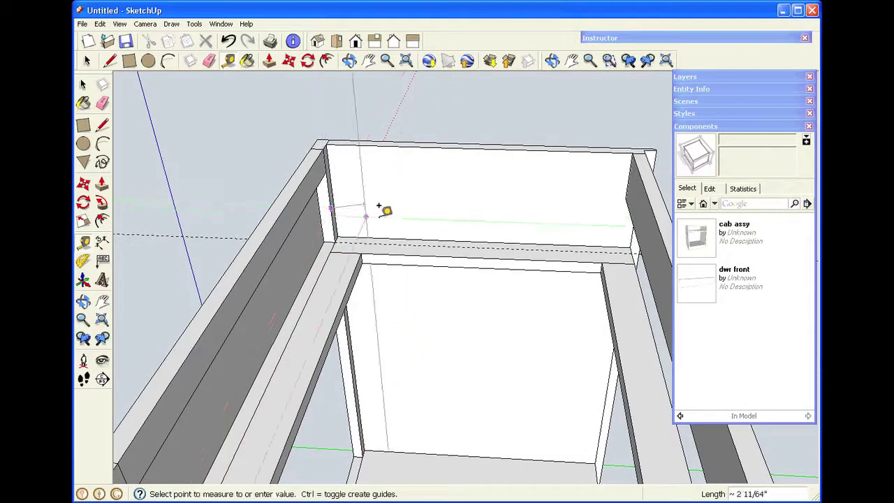
left_click(626, 203)
key("space")
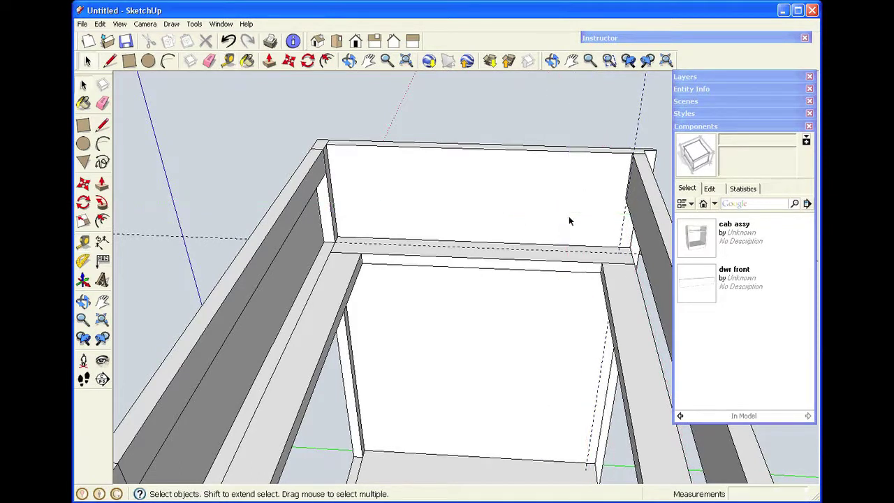
Draw a 5" by about 18 27/64" upright rectangle for the drawer side, from the guide intersection to the back stile
scroll(619, 254, "up", 1)
scroll(619, 255, "up", 1)
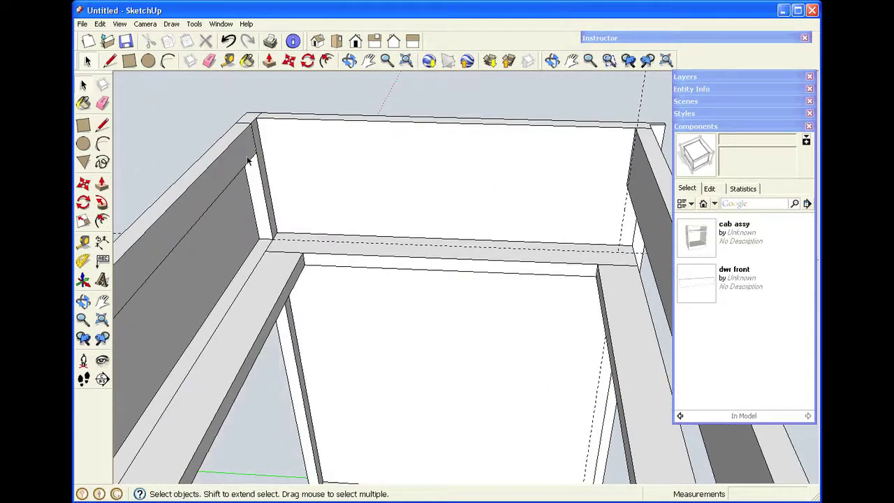
left_click(132, 62)
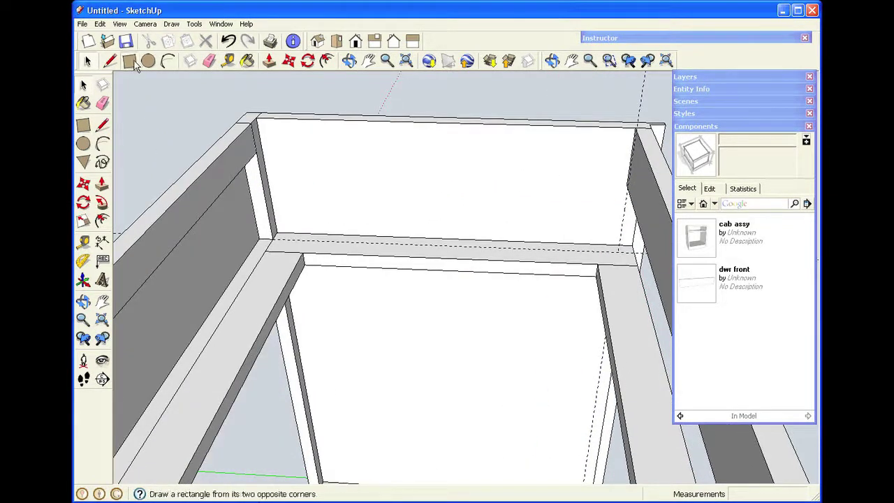
left_click(618, 249)
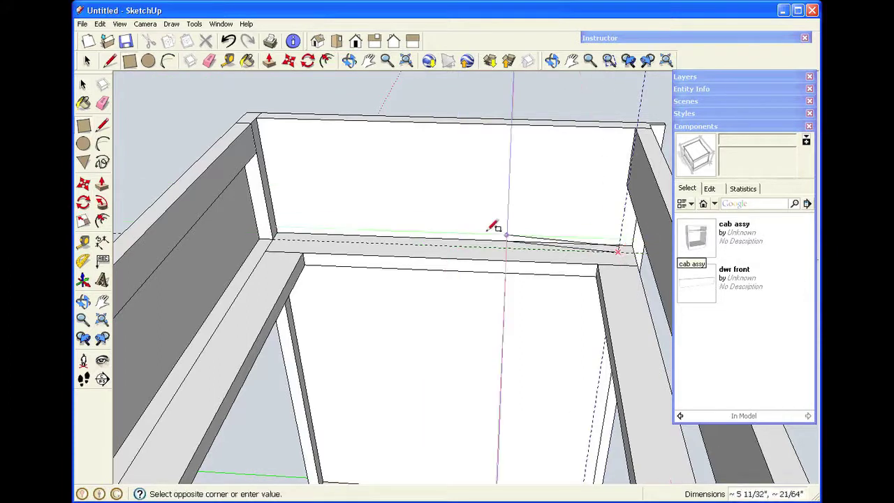
left_click(260, 150)
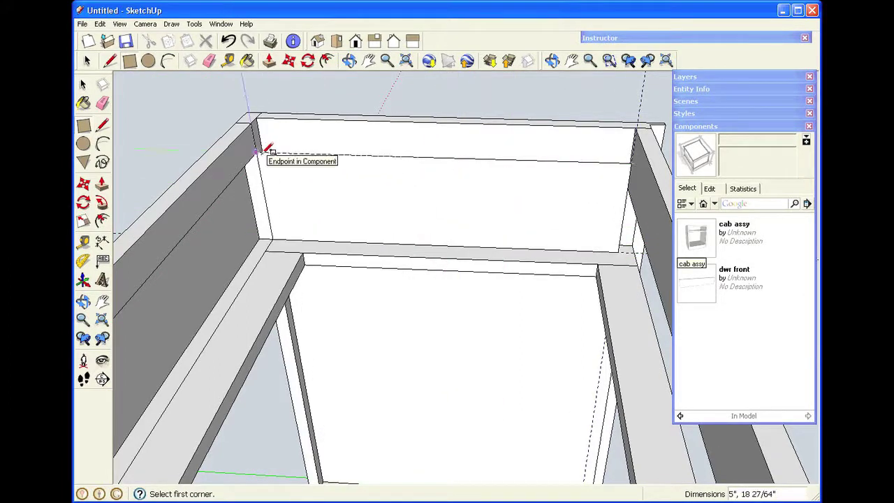
key("space")
Push/pull the drawer side rectangle to a thickness of 1/2"
key("p")
left_click(479, 202)
left_click(477, 204)
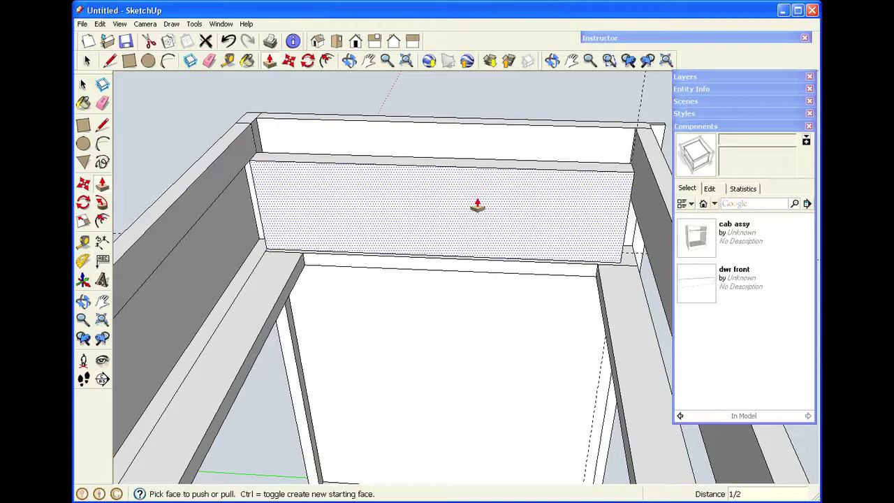
type("1/2")
key("Return")
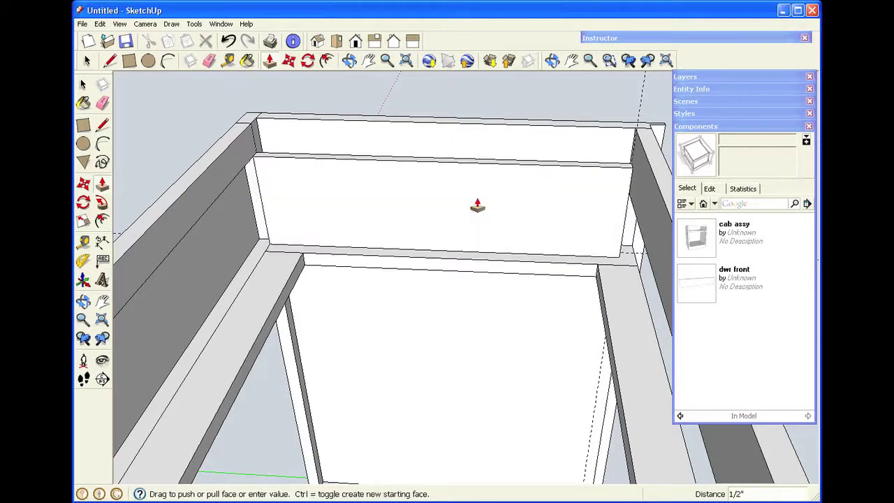
Turn the whole drawer side solid into a component named "dwr side"
key("space")
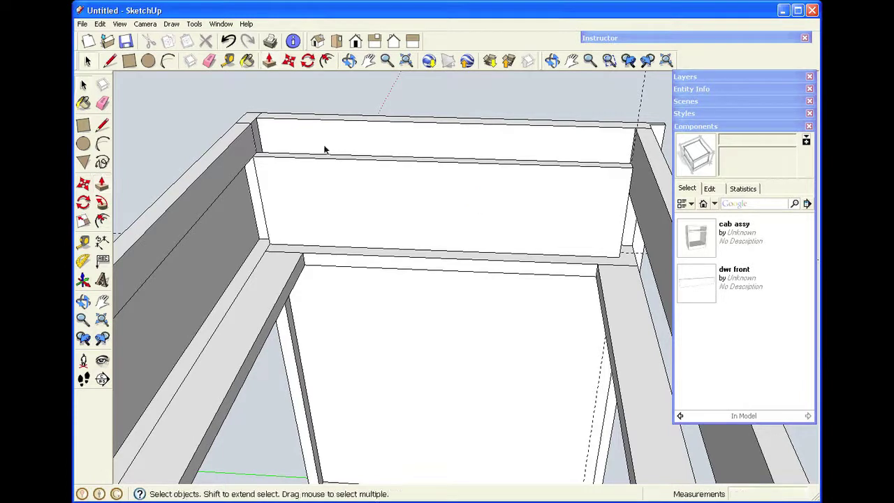
mouse_move(237, 142)
left_mouse_down()
mouse_move(523, 273)
mouse_move(636, 294)
left_mouse_up()
right_click(522, 193)
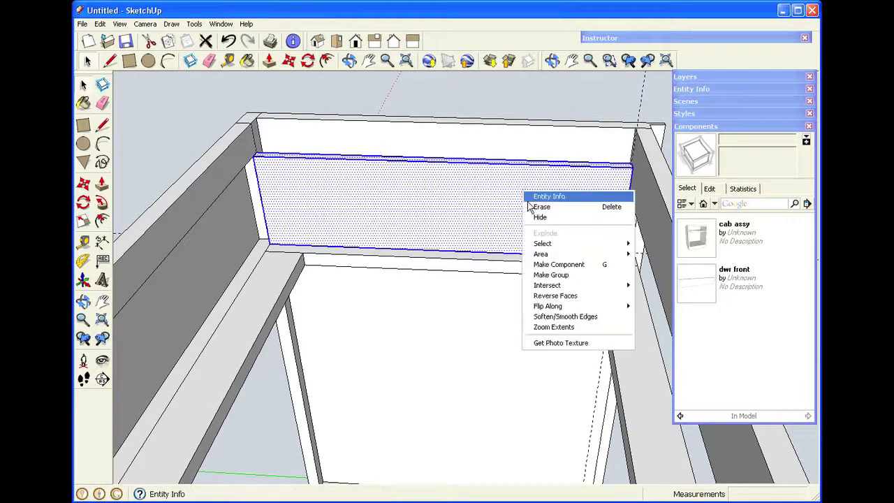
left_click(556, 269)
type("dwr side")
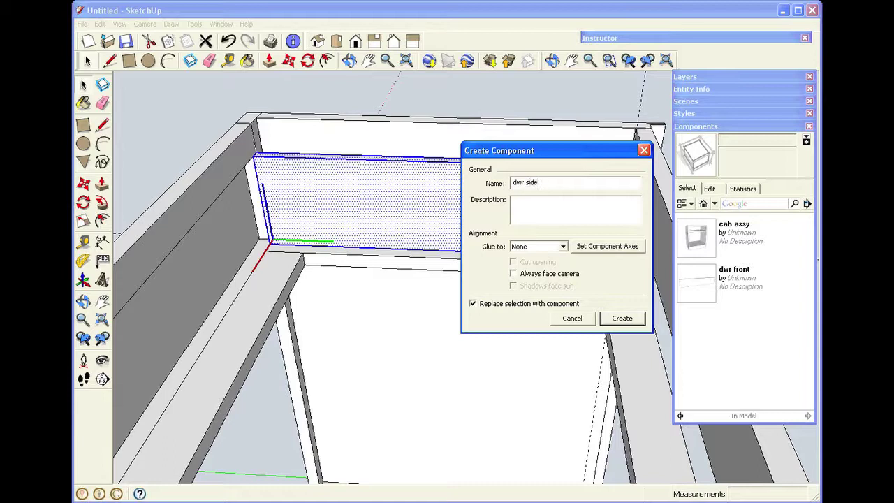
key("Return")
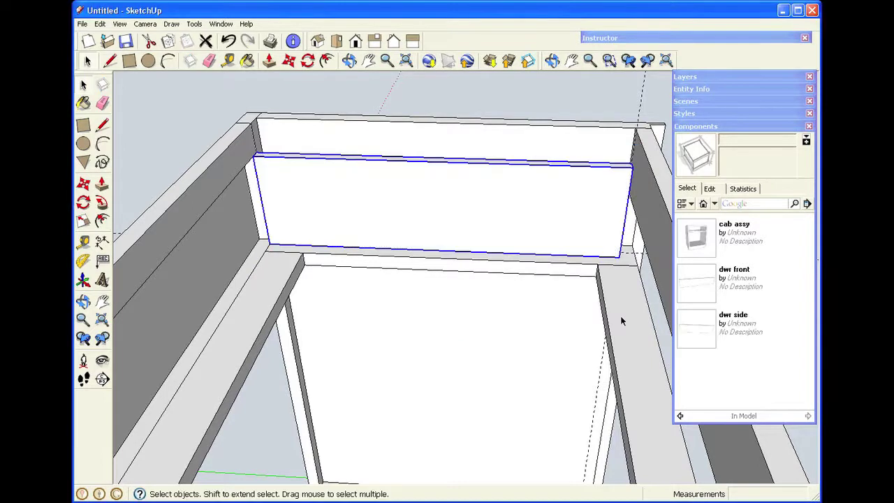
Erase the guide lines left around the drawer side and the cabinet's back corner
scroll(626, 143, "down", 3)
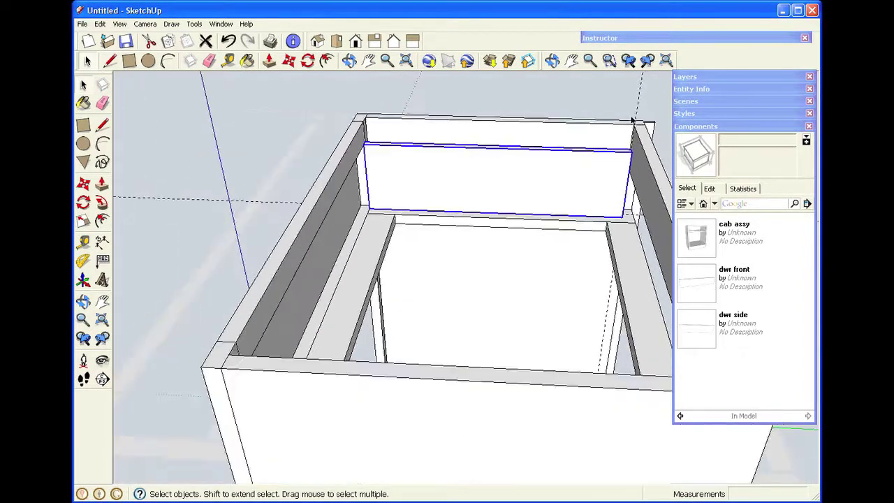
middle_click_drag(587, 163, 415, 180)
left_click(209, 62)
left_click_drag(525, 240, 528, 237)
scroll(567, 149, "down", 2)
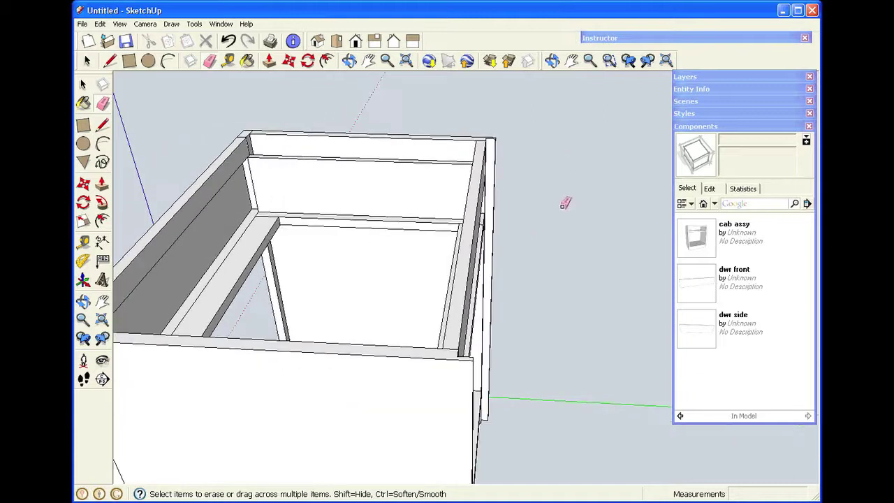
scroll(564, 204, "down", 1)
key("space")
Move the drawer front and drawer side together 111" along the red axis, clear of the cabinet
left_click(349, 61)
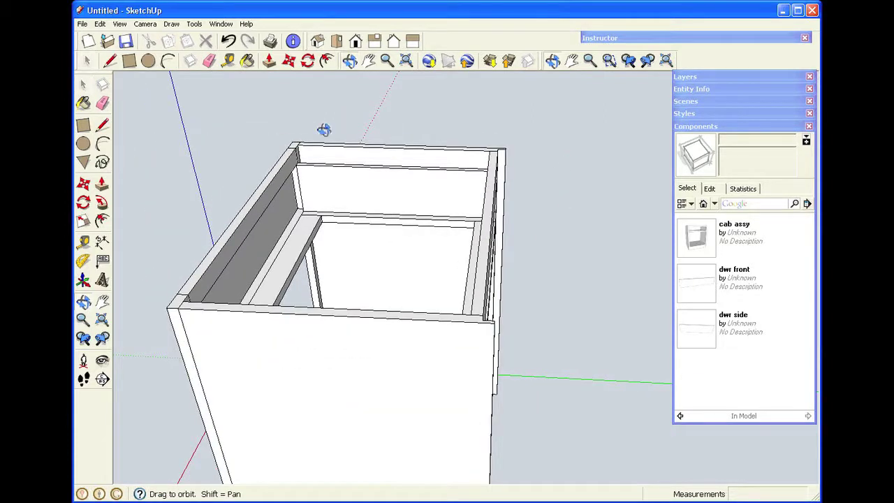
left_click_drag(263, 155, 499, 218)
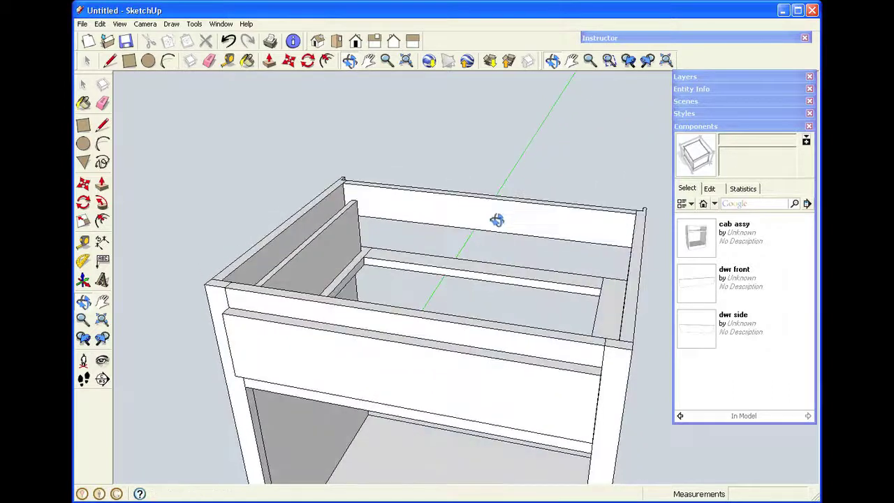
scroll(496, 218, "down", 2)
key("space")
left_click(390, 243)
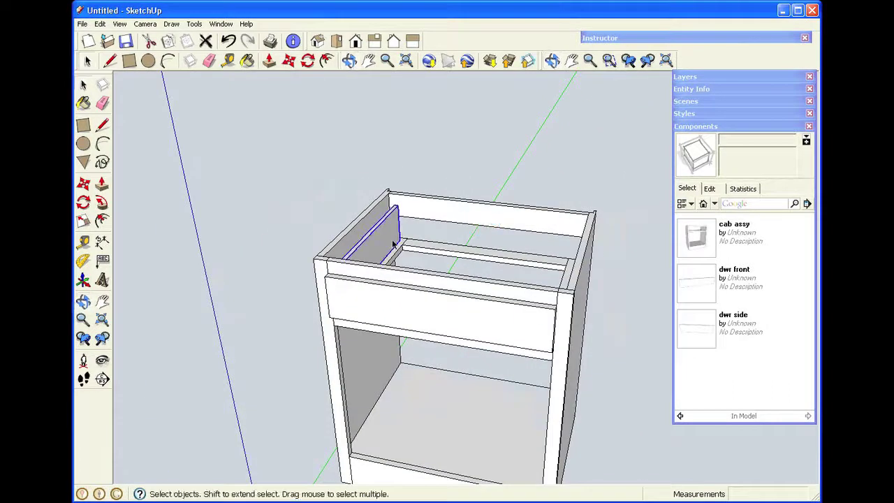
key("m")
left_click(377, 303)
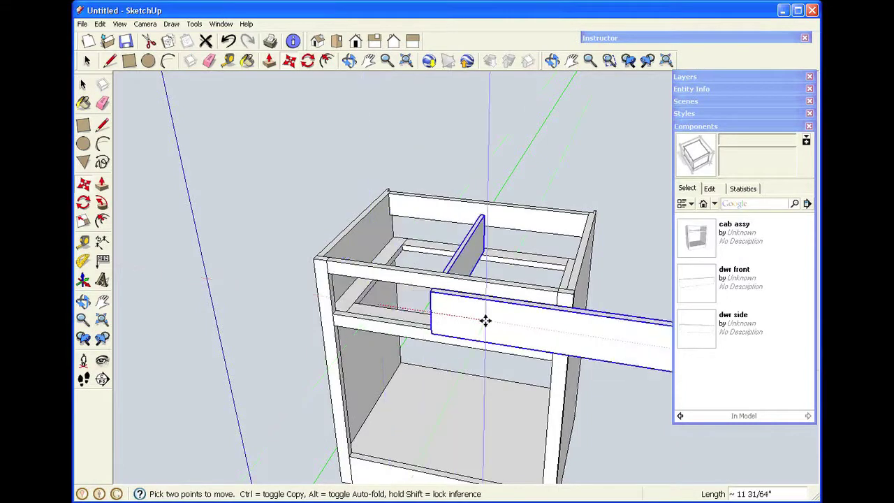
type("1")
key("Return")
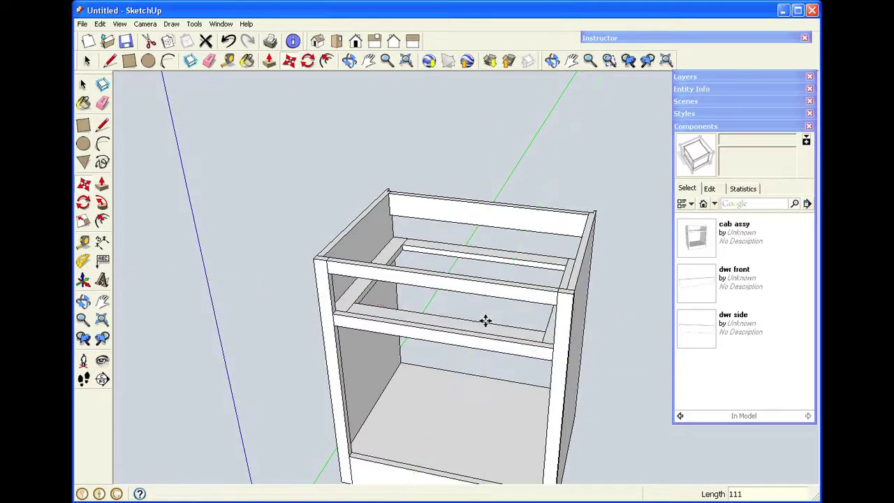
Open the drawer side component for editing, viewed at the corner where it meets the drawer front
left_click(666, 61)
key("m")
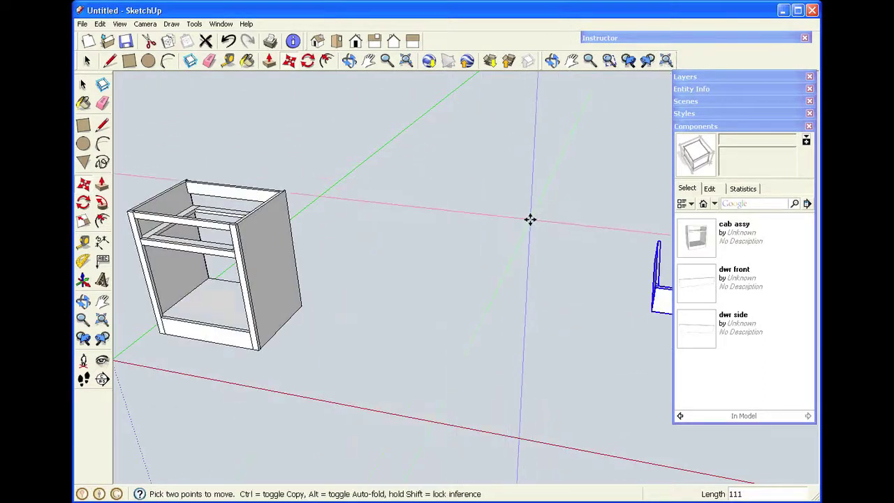
middle_click_drag(529, 223, 347, 208, "shift")
scroll(303, 275, "up", 5)
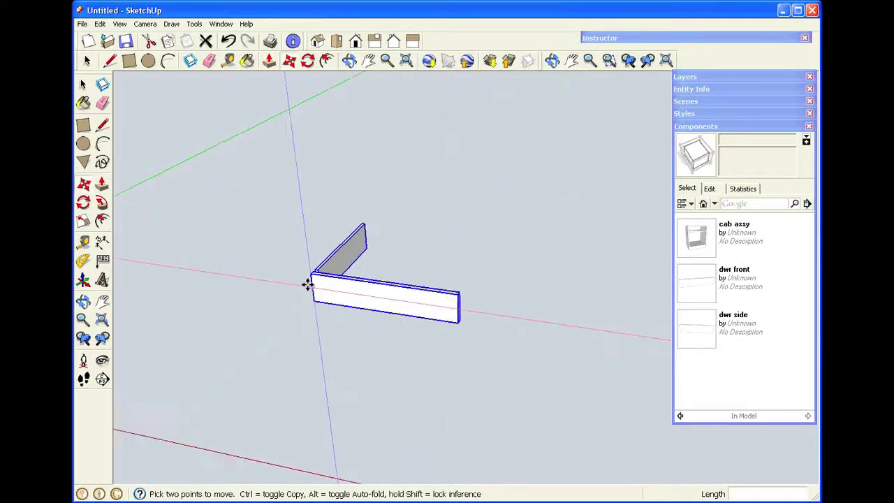
scroll(307, 268, "up", 2)
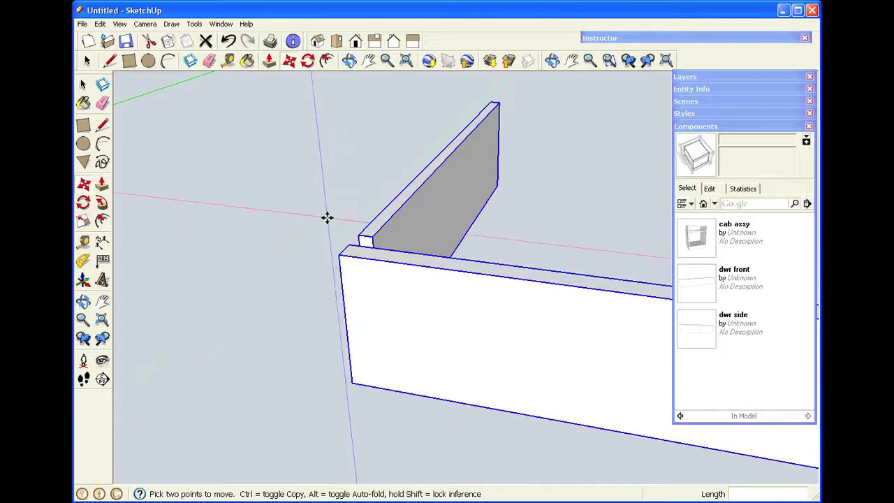
mouse_move(327, 210)
middle_mouse_down()
mouse_move(349, 254)
mouse_move(387, 270)
mouse_move(594, 208)
mouse_move(642, 161)
middle_mouse_up()
middle_click_drag(677, 231, 490, 245, "shift")
scroll(398, 273, "up", 3)
middle_click_drag(342, 252, 374, 261)
key("space")
left_click(442, 179)
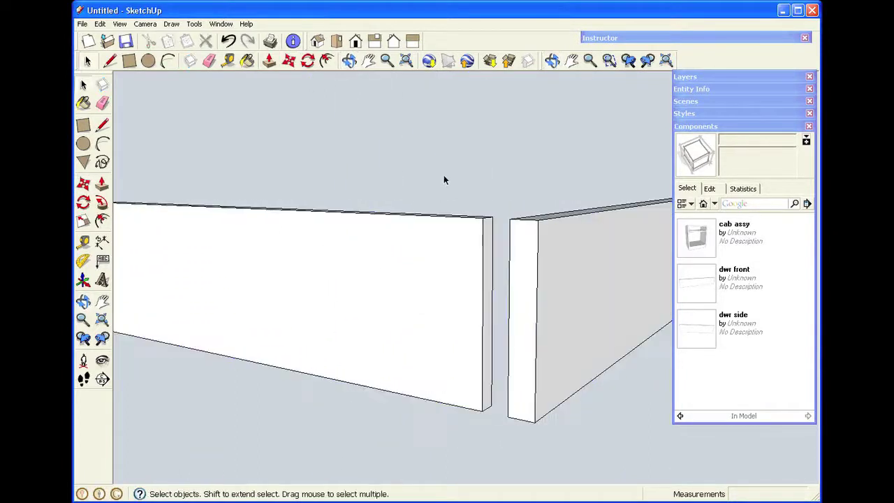
left_click(419, 276)
right_click(419, 276)
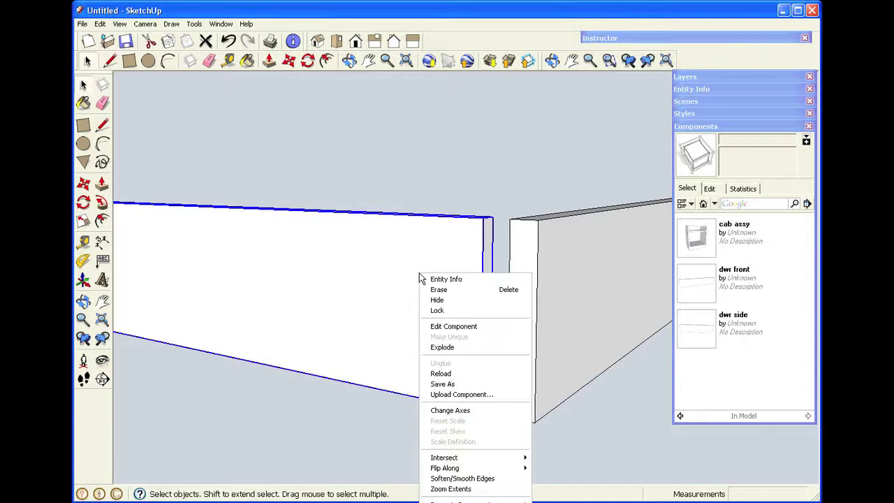
left_click(472, 328)
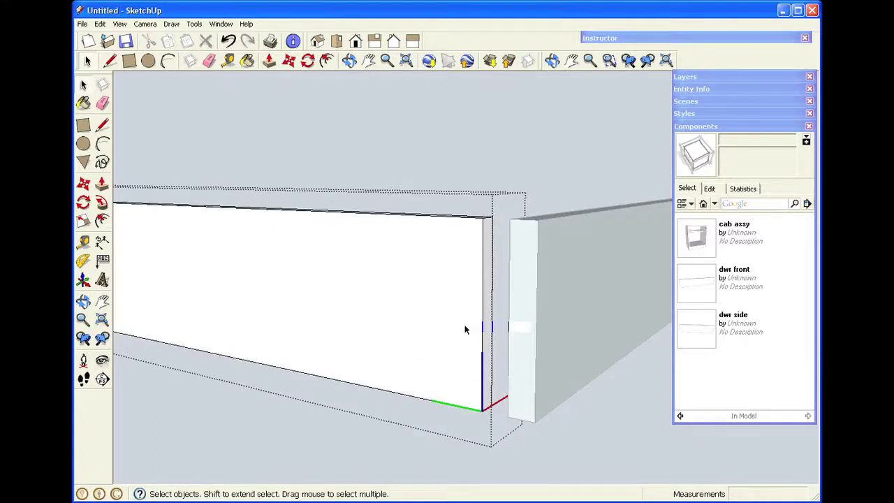
Add a vertical guide line on the drawer side's outer face, 1/2" in from its front edge
scroll(439, 320, "up", 3)
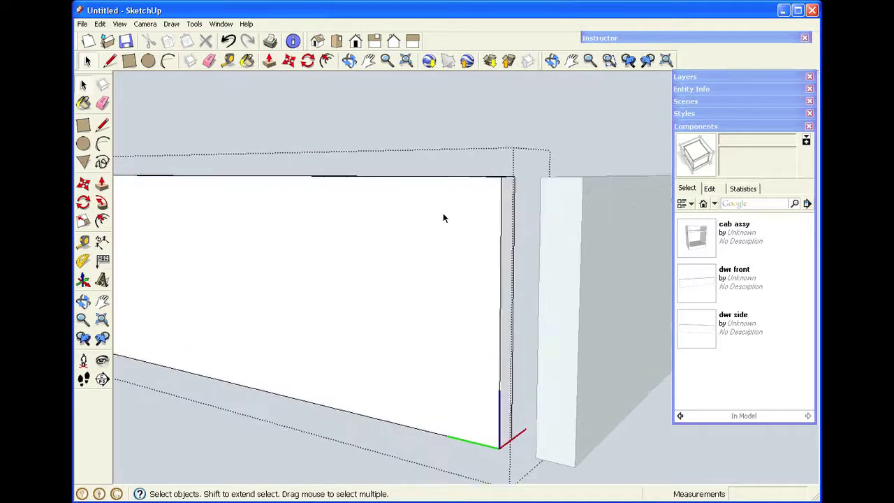
left_click(349, 61)
left_click_drag(355, 330, 435, 331)
key("t")
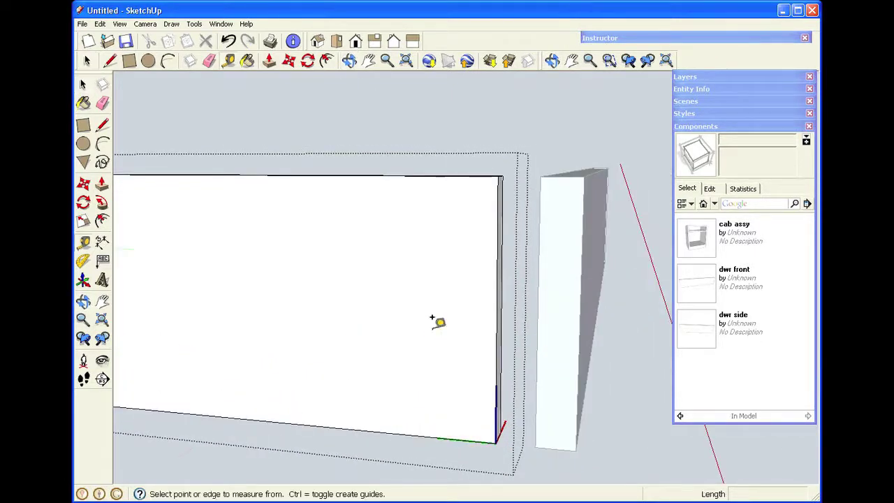
left_click(498, 247)
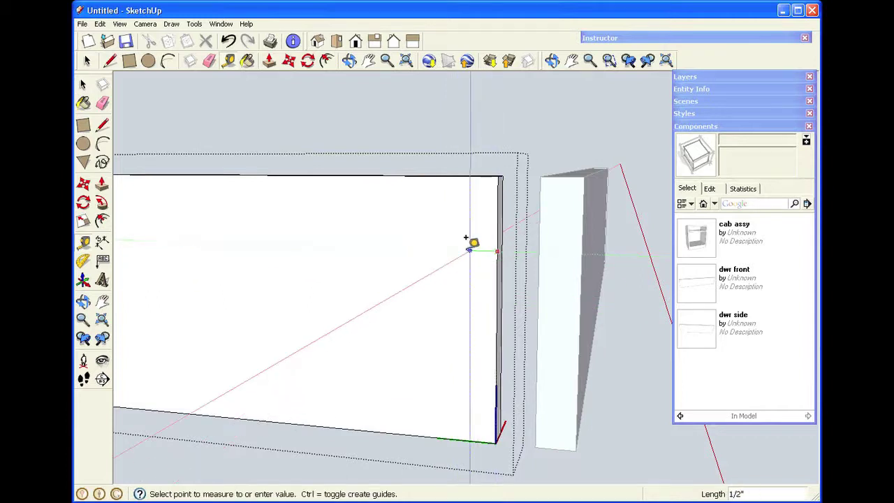
left_click(465, 238)
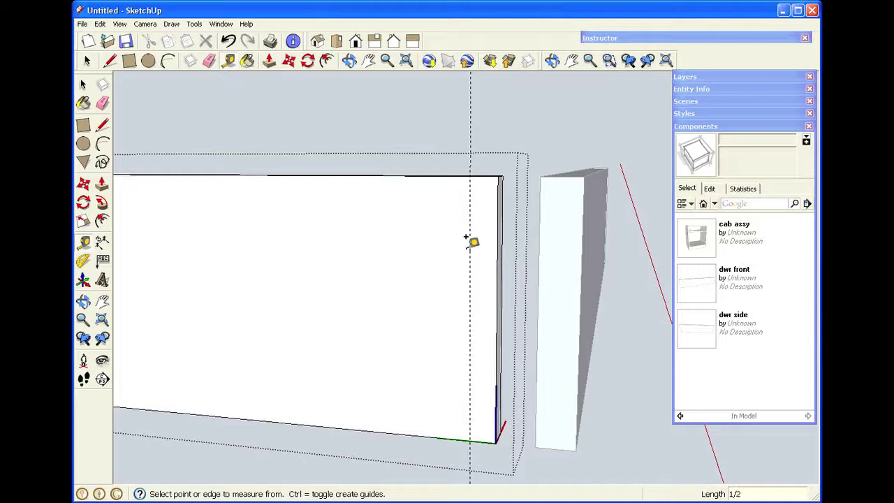
Add a lengthwise guide line from the drawer side's top edge to the midpoint of its front edge
left_click(434, 172)
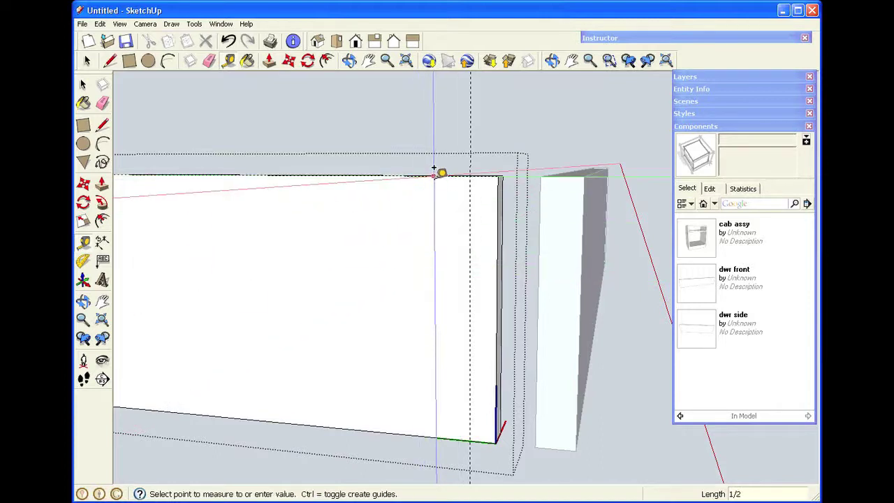
left_click(497, 301)
key("space")
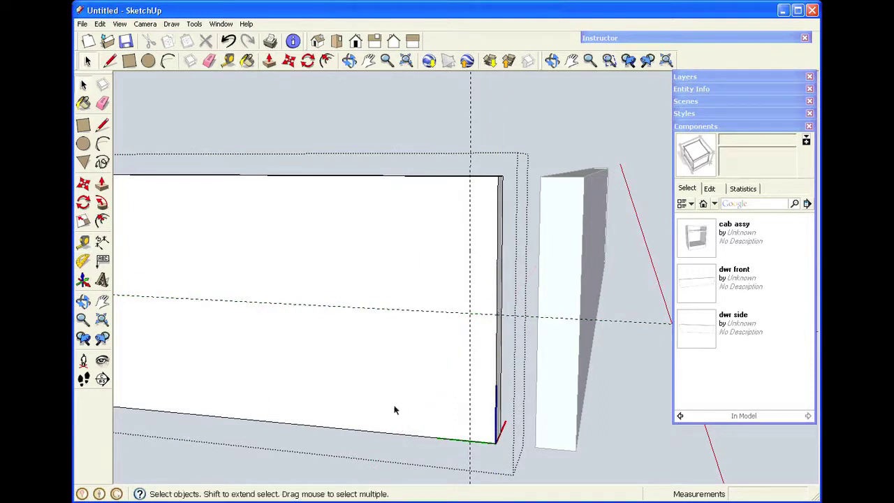
Add a guide line angled 15 degrees above the lengthwise guide, pivoting at the front edge's midpoint
left_click(84, 262)
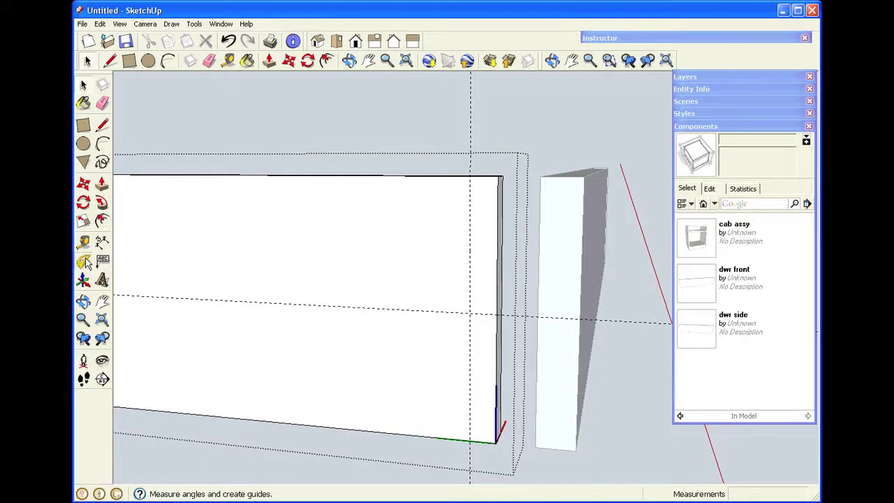
left_click(496, 317)
left_click(470, 316)
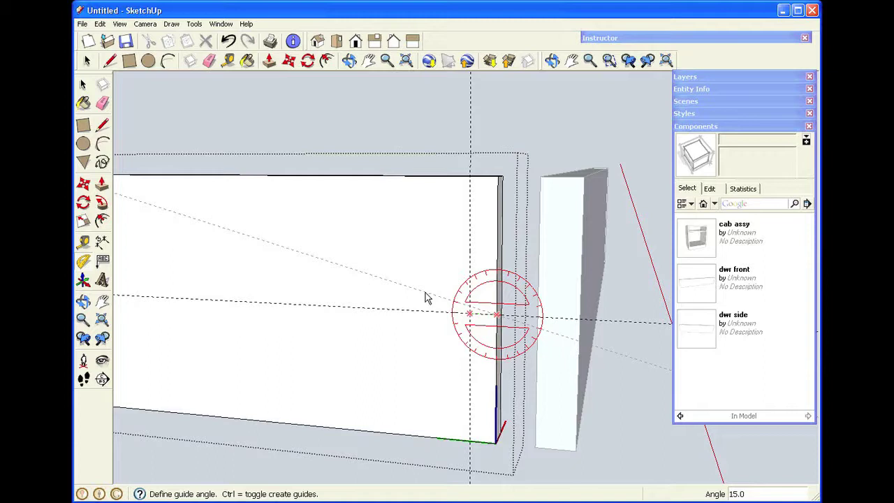
type("15")
key("Return")
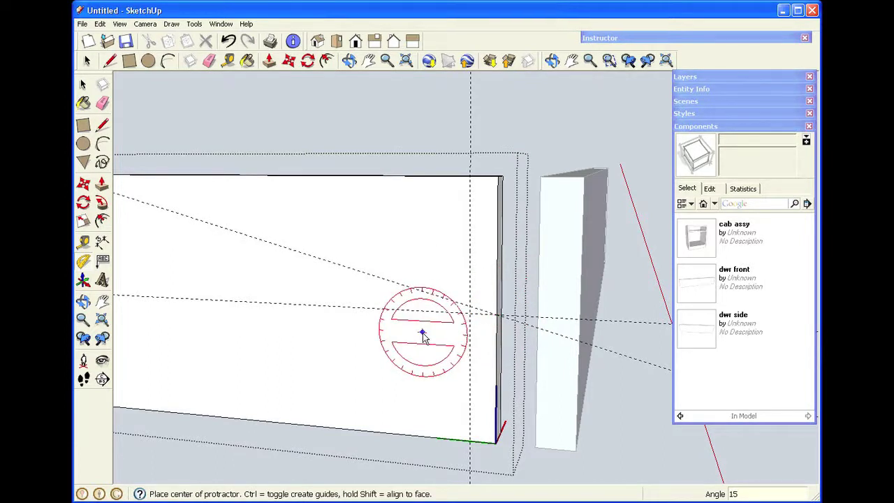
Add a matching 15-degree guide line below the lengthwise guide, pivoting at the same front edge midpoint
left_click(495, 316)
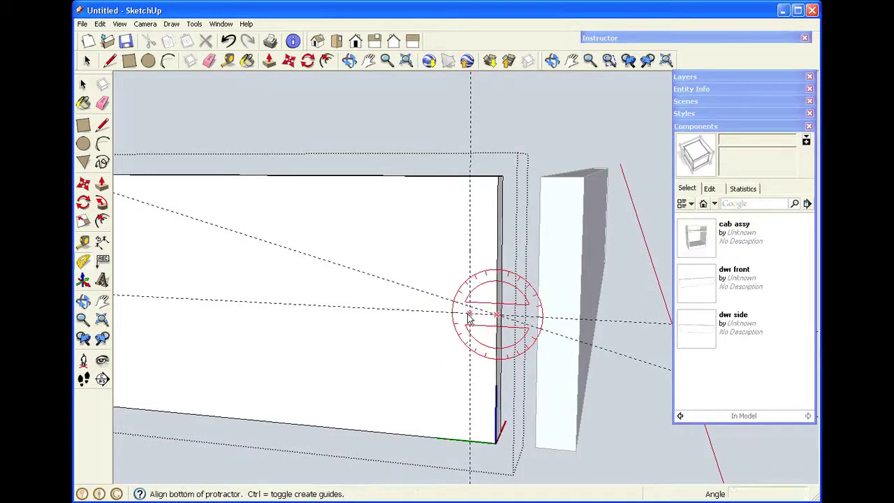
left_click(469, 316)
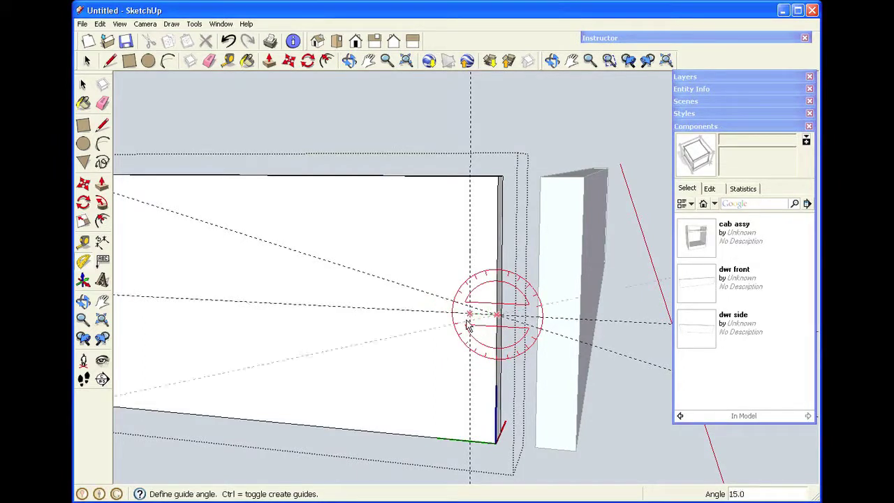
left_click(469, 322)
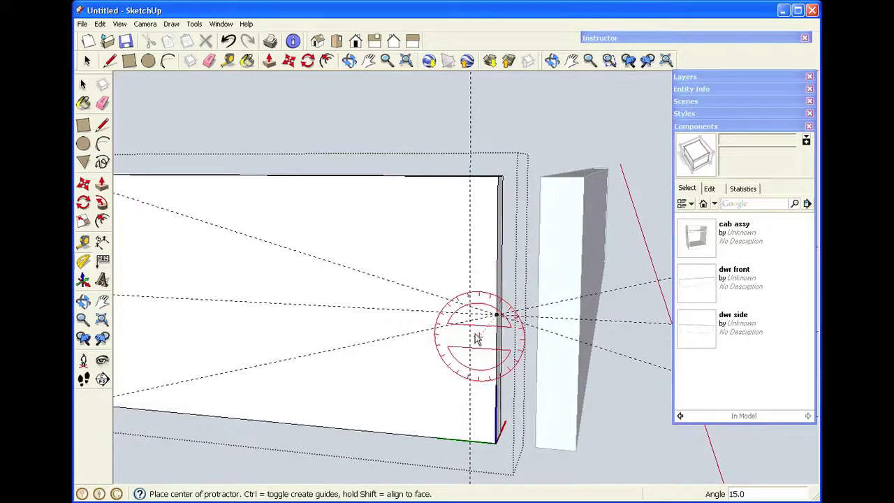
Move the upper angled guide line straight up 3/32" on the drawer side's face
scroll(480, 330, "up", 3)
scroll(480, 331, "up", 3)
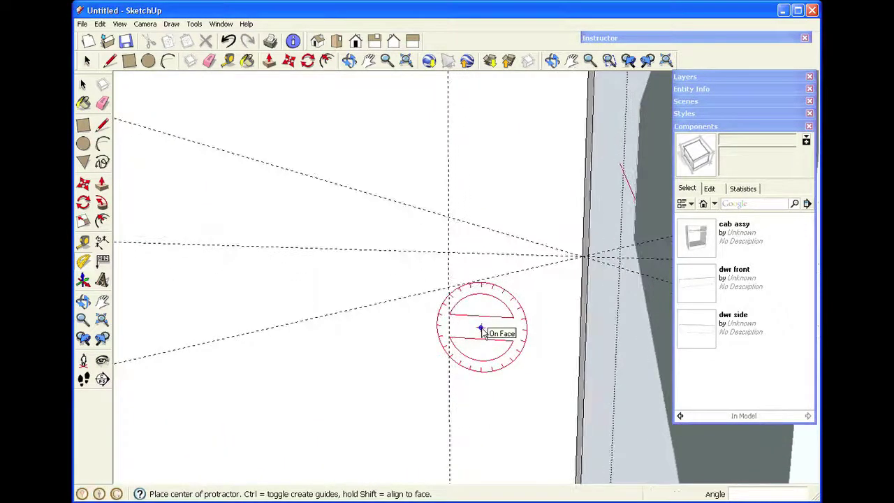
key("space")
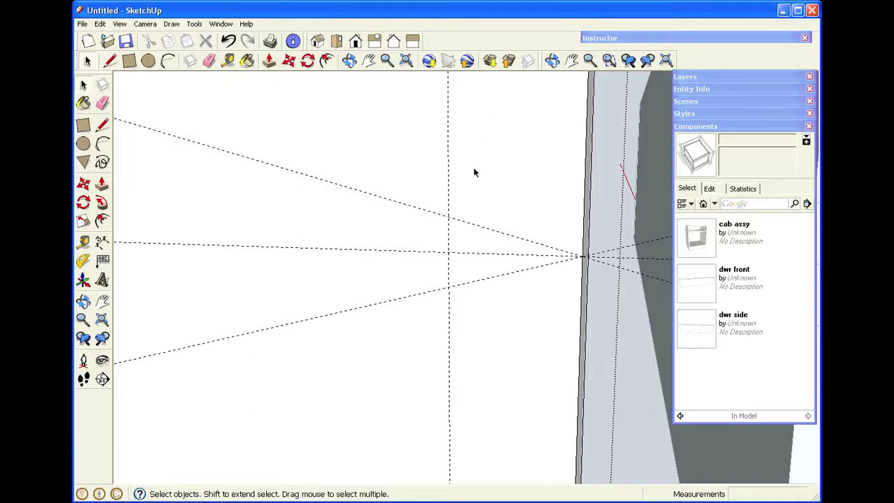
left_click(522, 240)
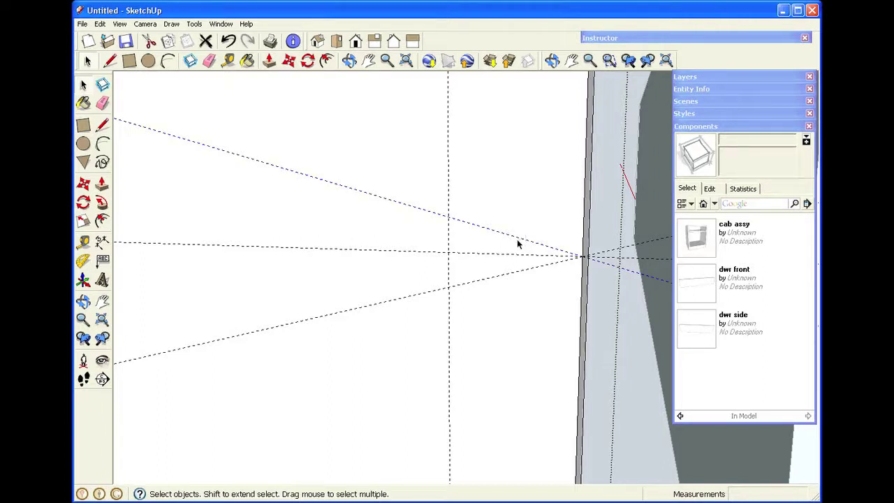
key("m")
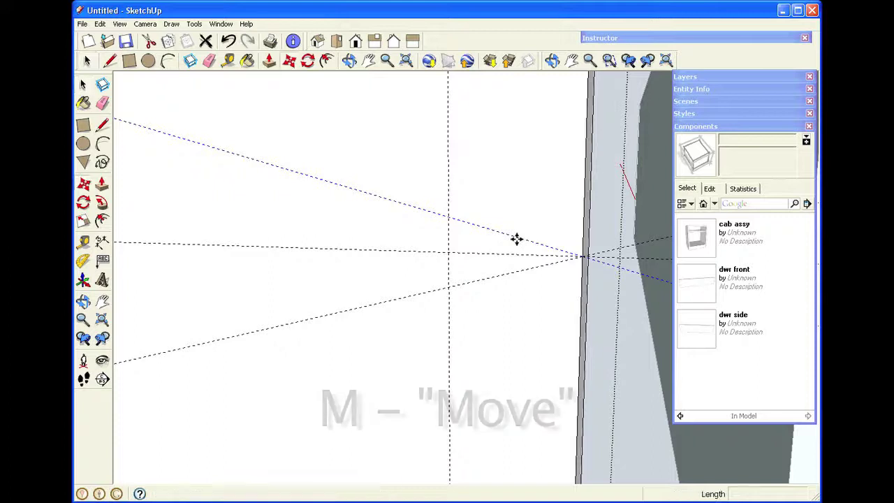
left_click(515, 240)
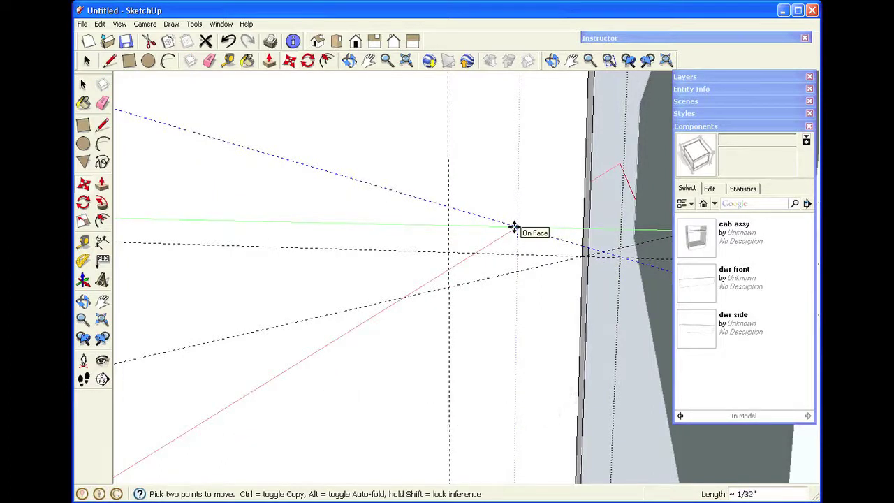
type("3/32")
key("Return")
key("space")
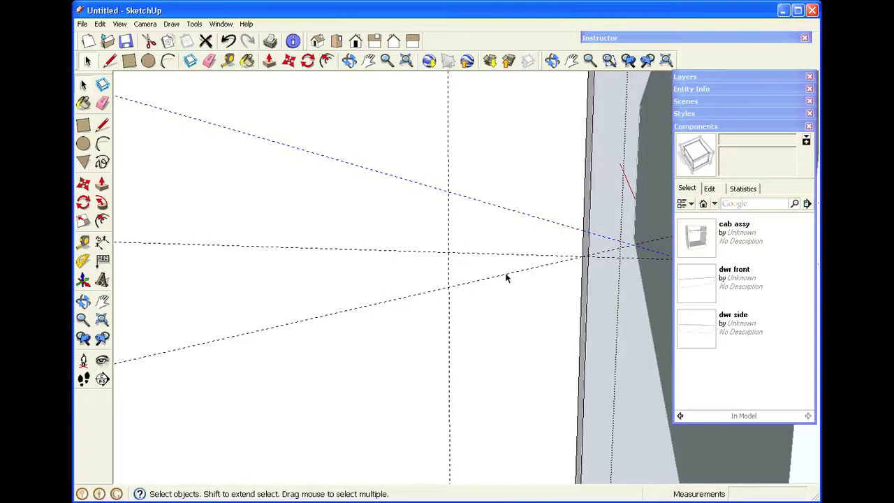
Move the lower angled guide line straight down 3/32" on the drawer side's face
key("m")
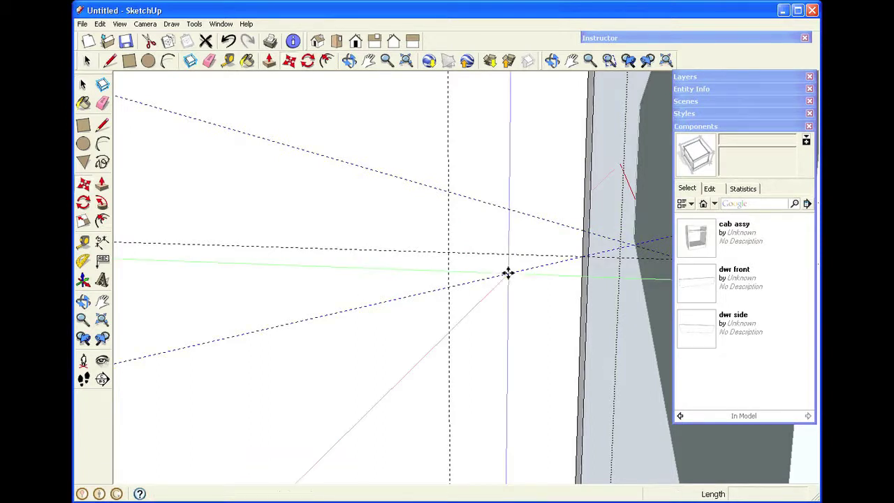
type("3/32")
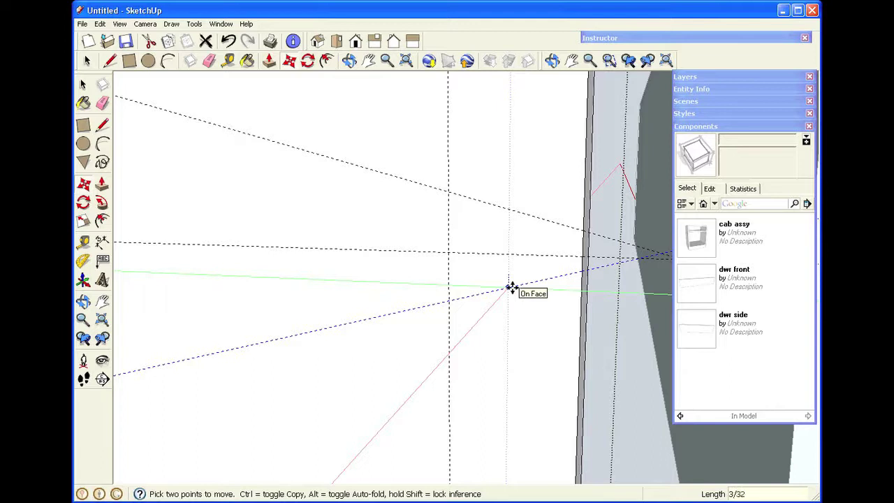
key("Return")
key("space")
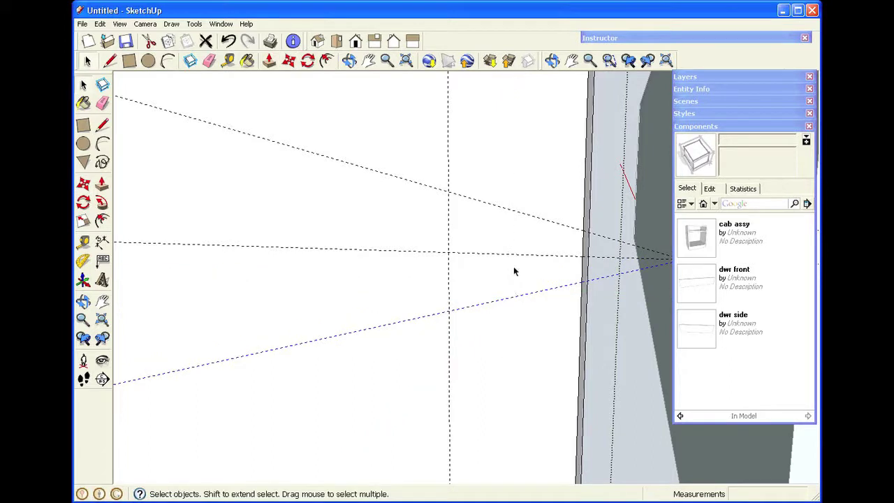
Draw the dovetail outline along the two angled guides and the vertical guide, starting and ending at the drawer side's front edge
left_click(110, 61)
left_click(584, 231)
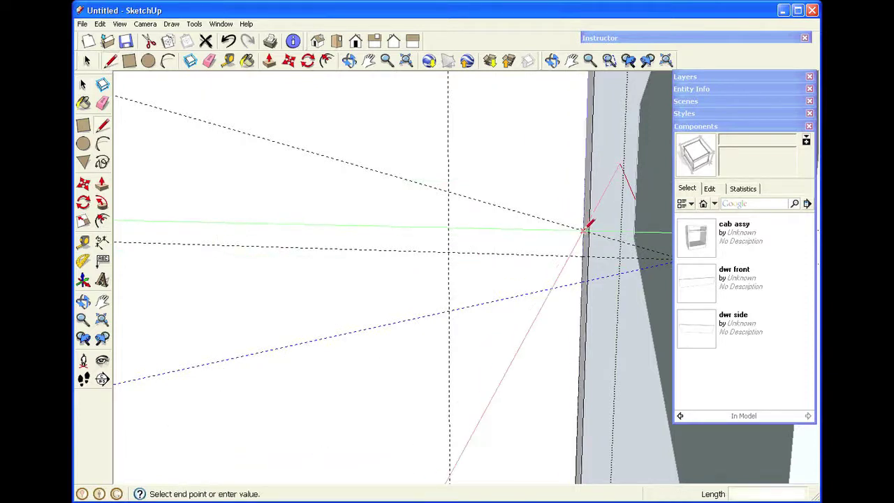
left_click(448, 190)
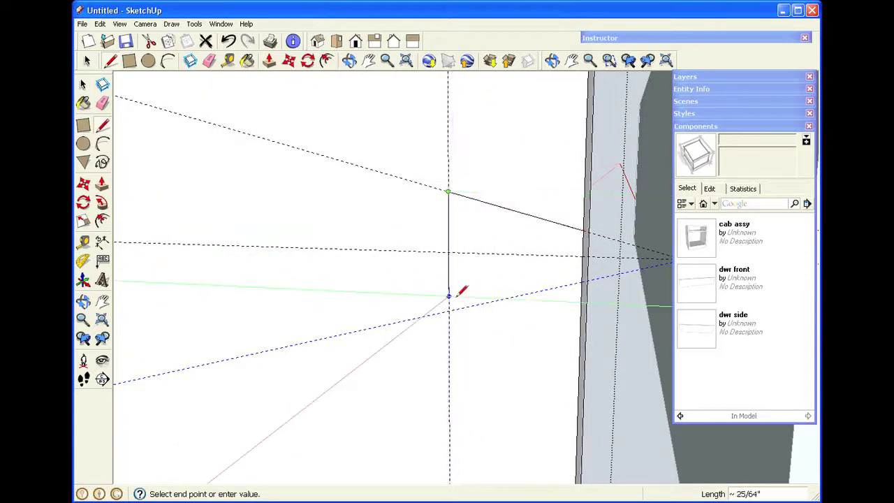
left_click(448, 310)
left_click(581, 282)
key("space")
Delete the lengthwise, angled and vertical guide lines, keeping the dovetail outline
scroll(569, 282, "down", 6)
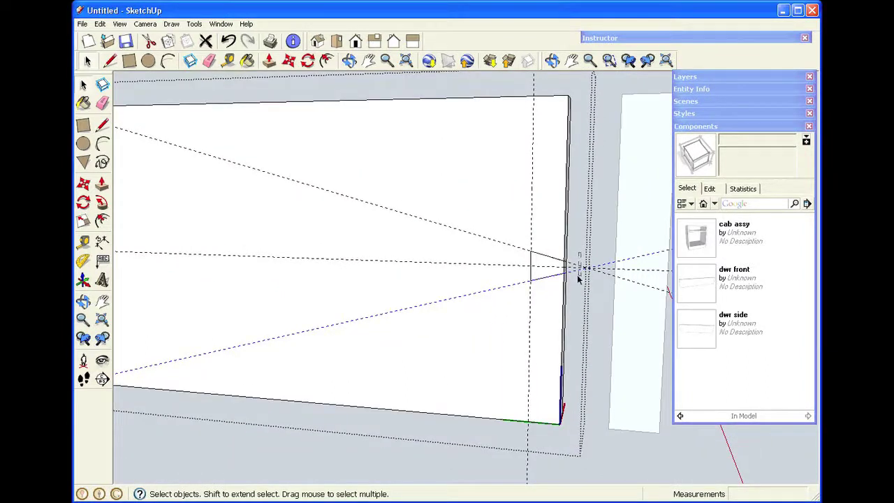
left_click_drag(574, 281, 574, 283)
key("Delete")
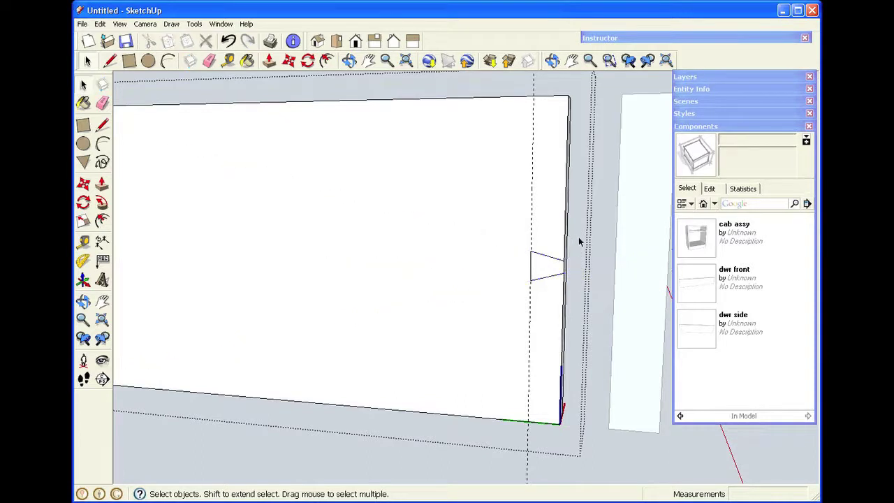
left_click(532, 84)
key("Delete")
Copy the dovetail outline 2 1/2" up to the drawer side's top edge and divide the distance into three equal spacings
middle_click_drag(563, 289, 521, 205)
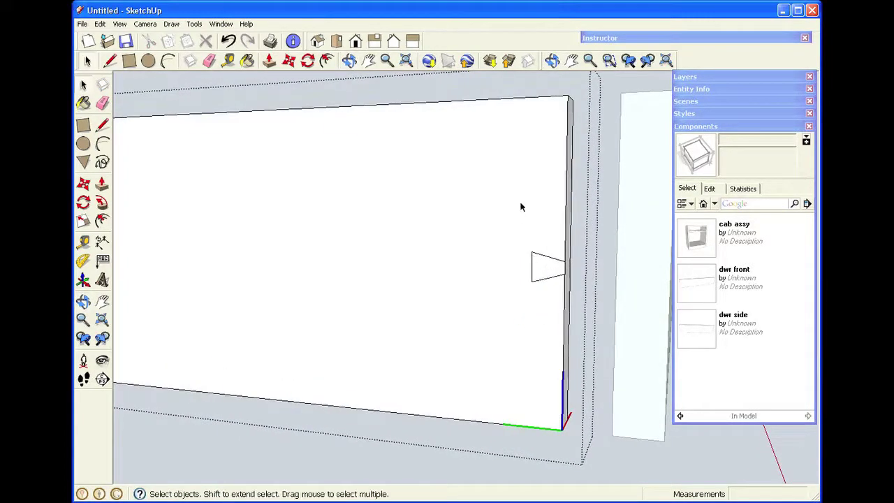
left_click(543, 273)
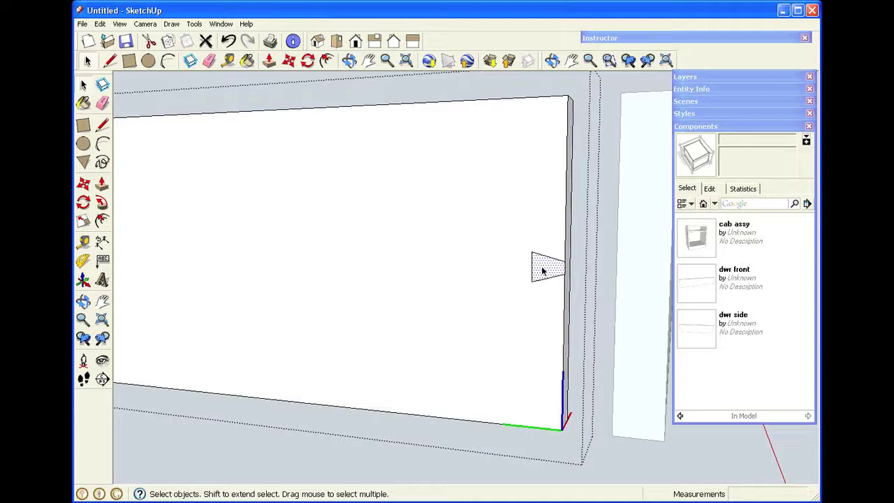
key("m")
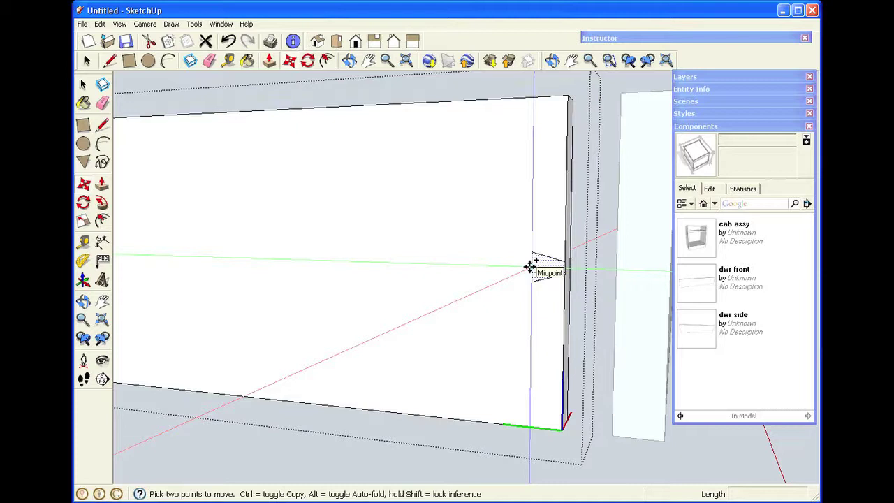
left_click(530, 266)
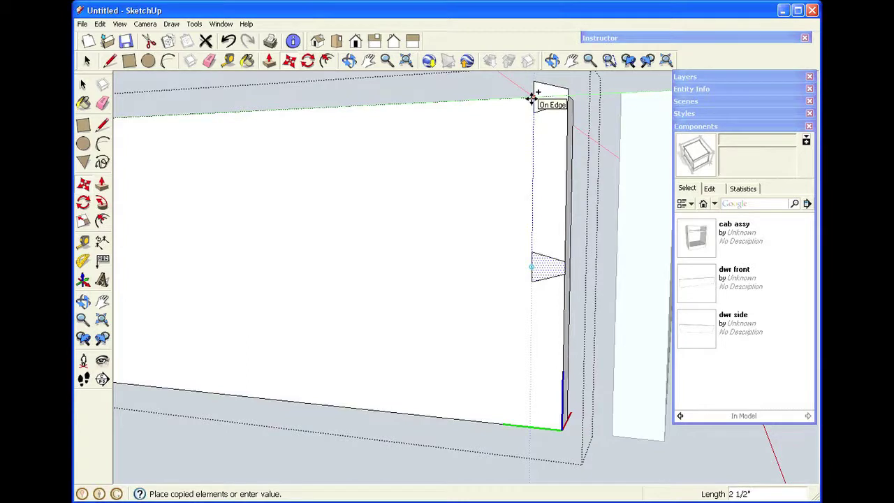
left_click(530, 99)
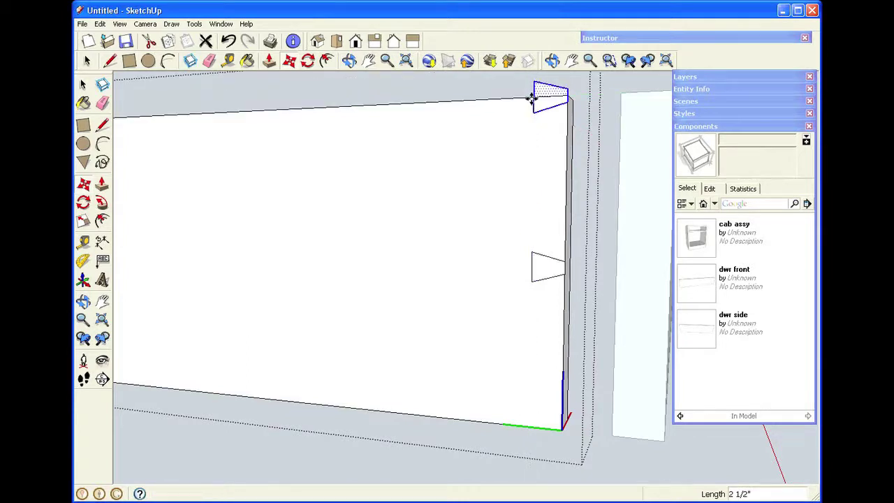
type("/3")
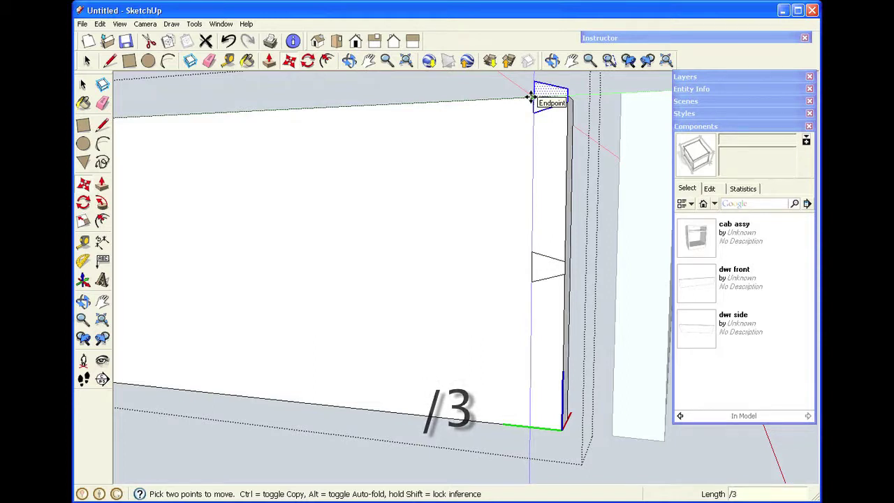
key("Return")
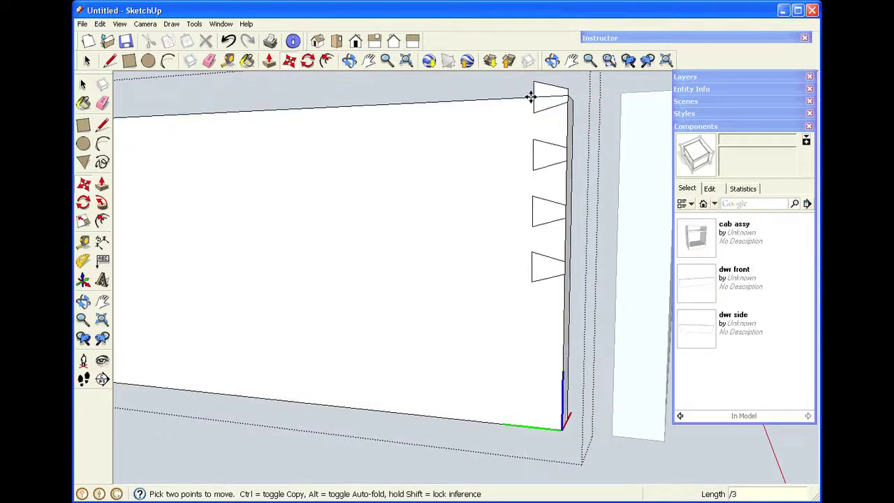
key("space")
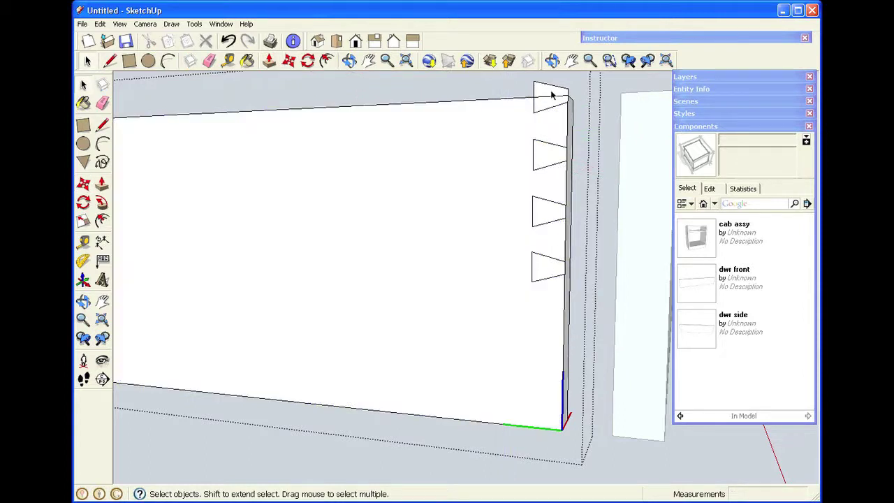
Copy the middle dovetail outline 2 1/2" down to the drawer side's bottom edge, dividing the distance into three equal spacings
left_click(548, 271)
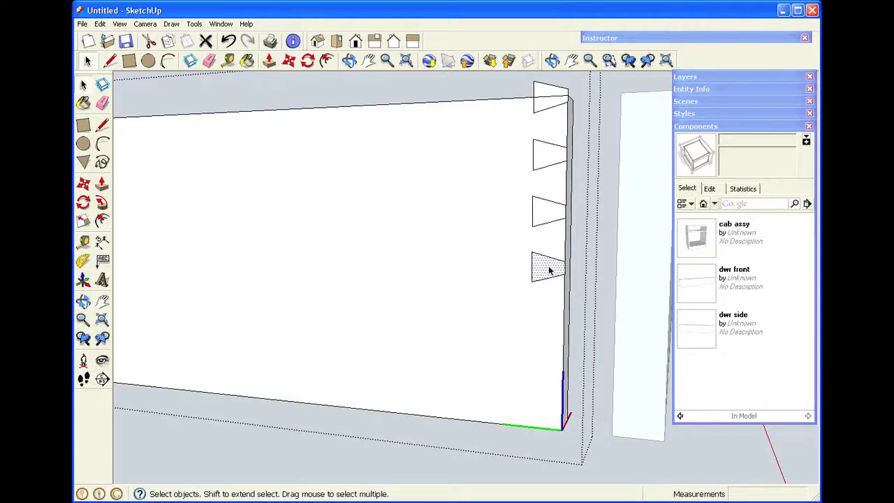
key("m")
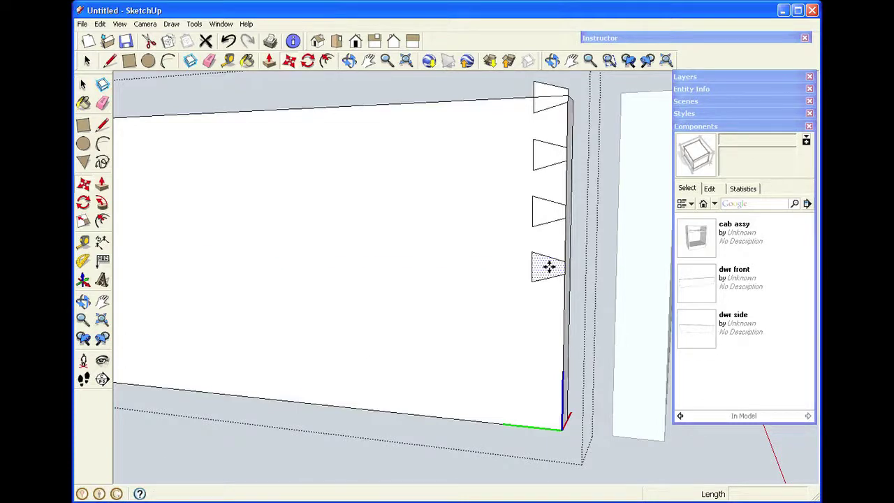
left_click(531, 262)
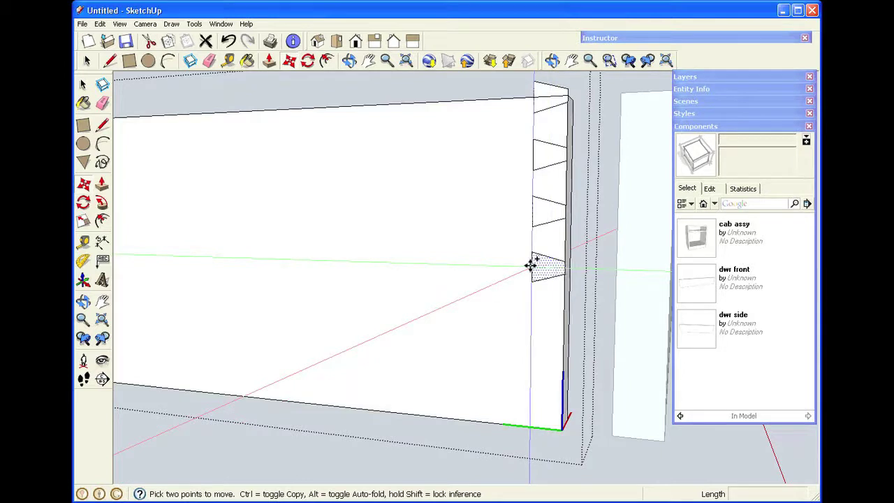
left_click(531, 264, "ctrl")
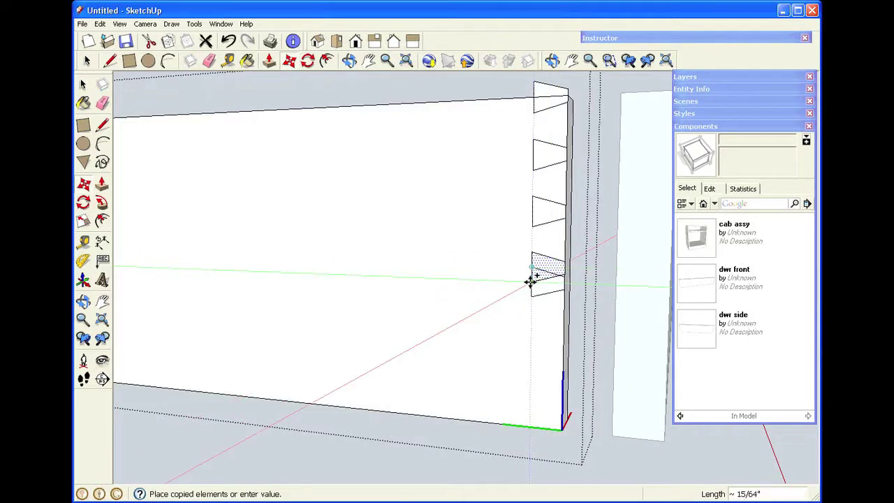
left_click(530, 423)
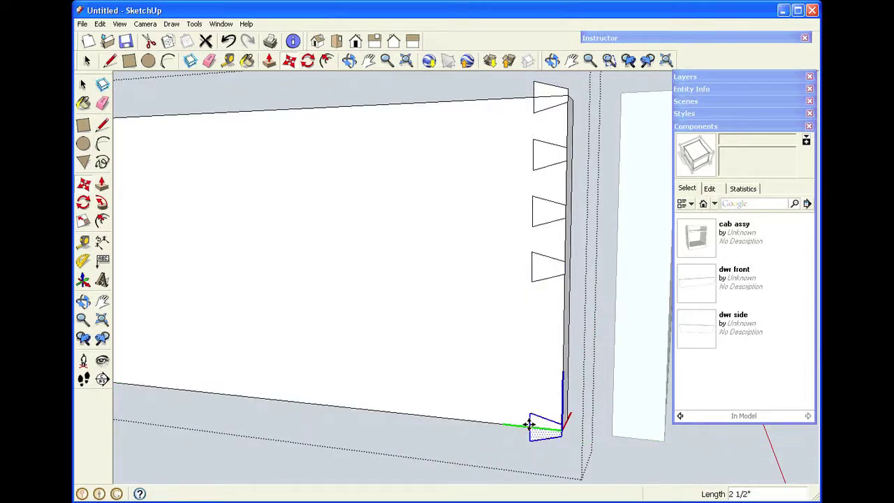
type("/3")
key("Return")
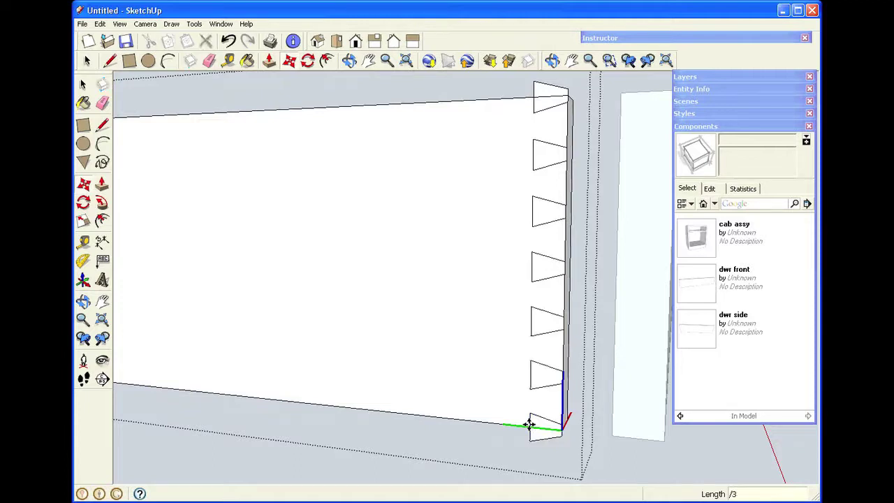
key("space")
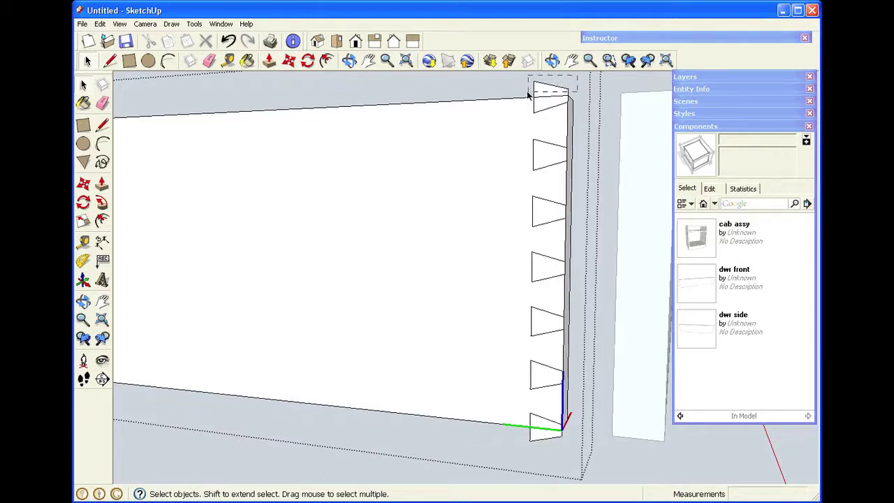
Delete the parts of the end dovetail outlines that overhang the drawer side's top and bottom edges
left_click_drag(527, 91, 527, 88)
key("Delete")
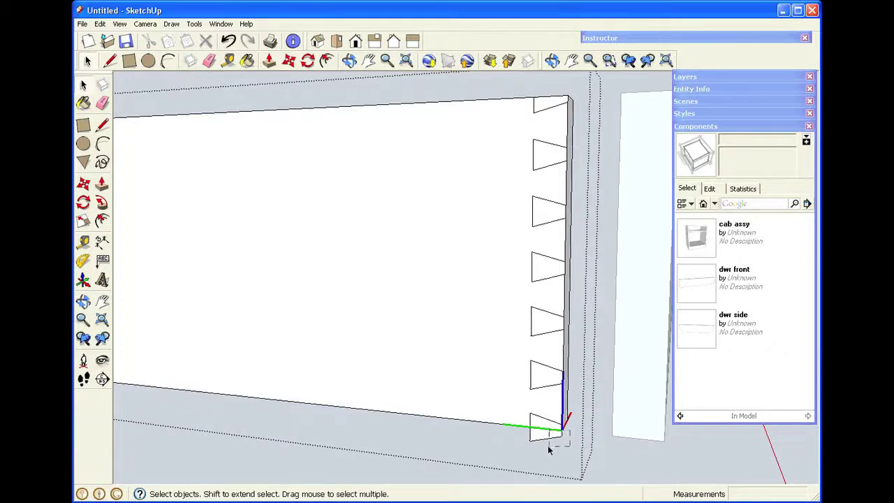
left_click_drag(557, 455, 557, 454)
key("Delete")
left_click(528, 437)
key("Delete")
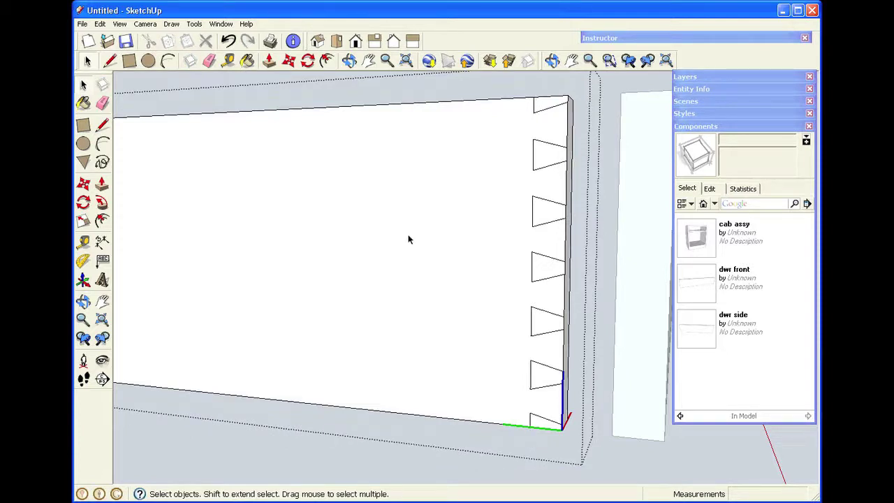
Push all seven dovetail outlines 1/2" through the drawer side to cut the sockets along its front edge
key("p")
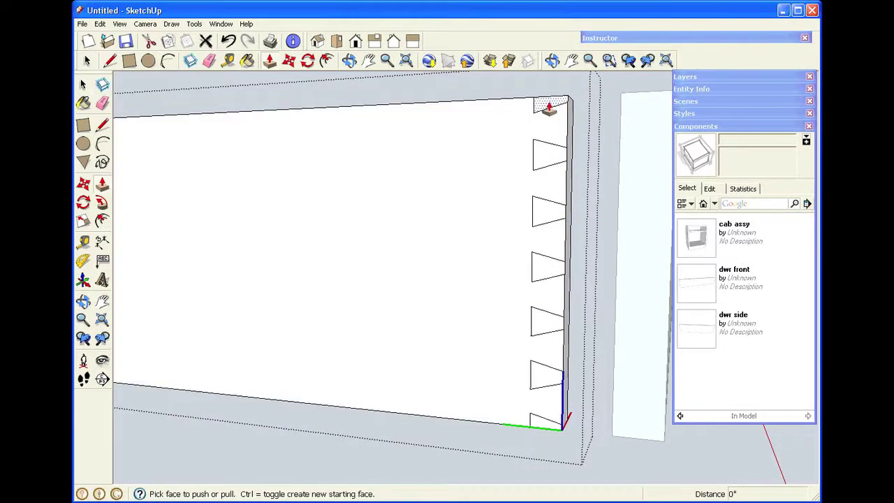
left_click_drag(550, 106, 571, 107)
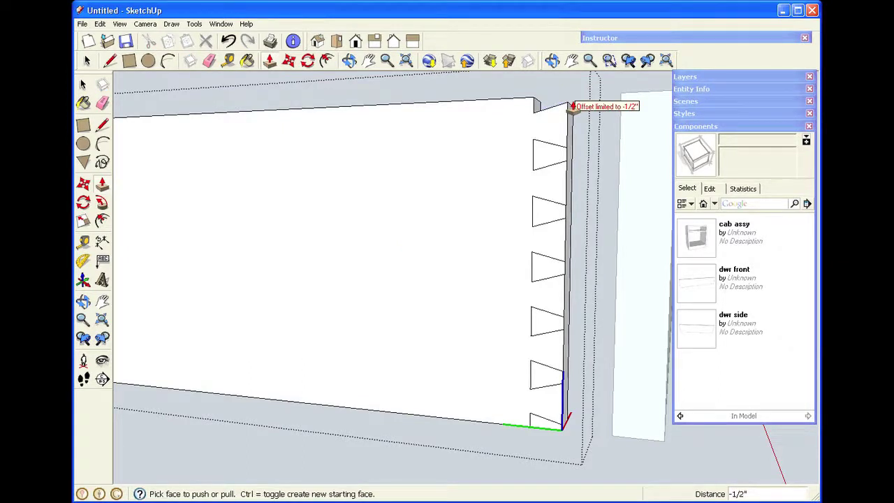
double_click(539, 158)
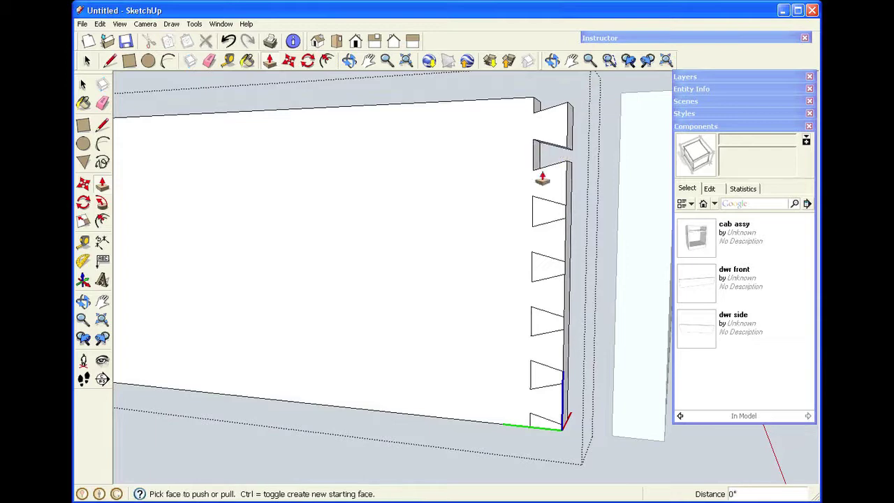
double_click(541, 210)
left_click(540, 275)
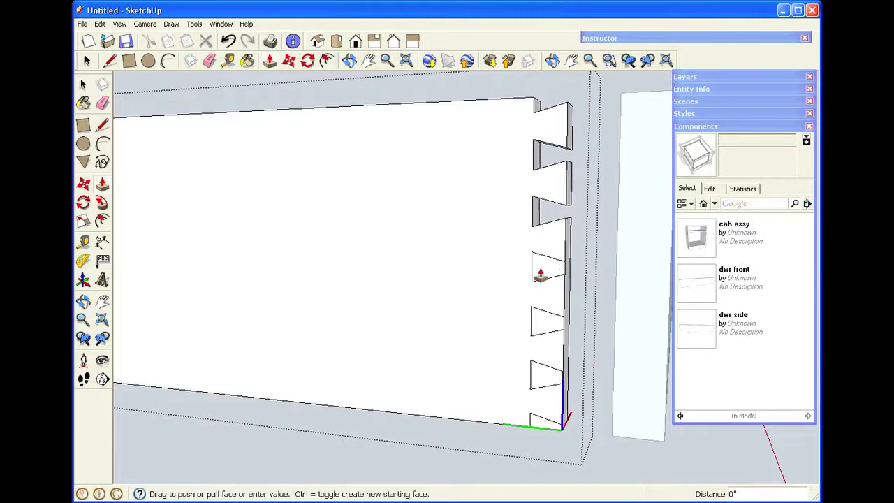
left_click(546, 274)
left_click(543, 321)
left_click(542, 321)
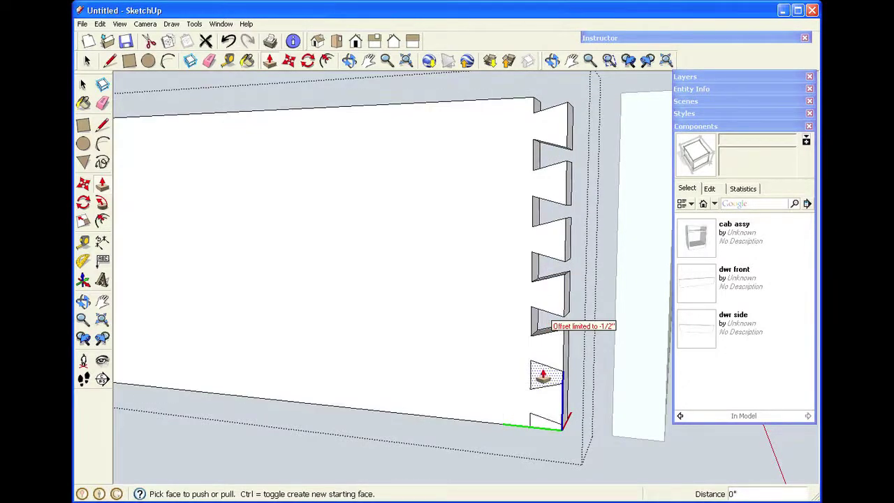
double_click(543, 377)
left_click(543, 427)
left_click(544, 428)
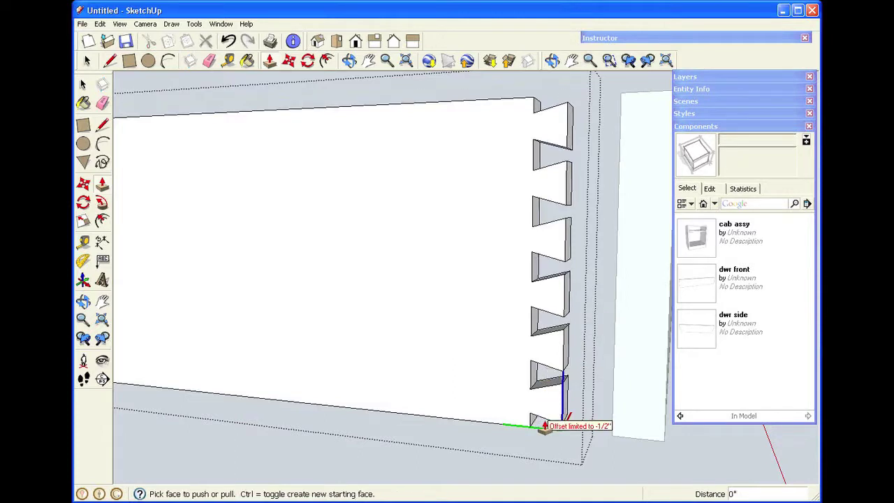
key("space")
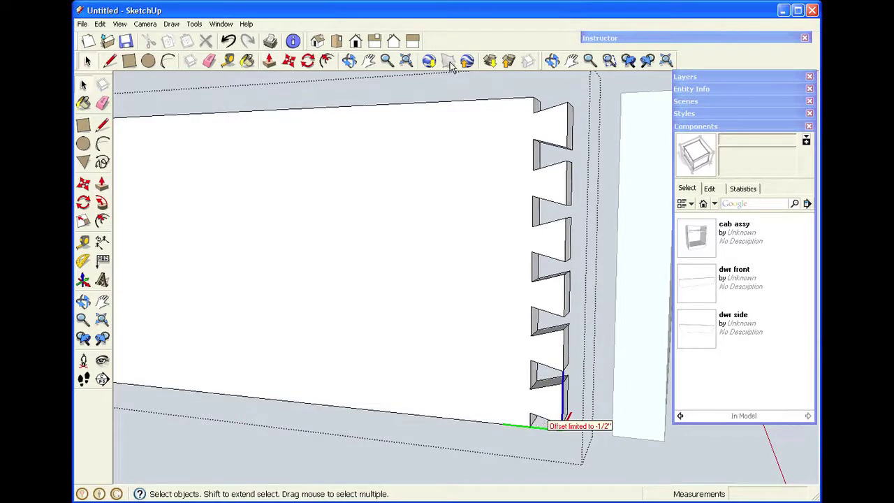
On the drawer side's opposite face, place a lengthwise guide parallel to the bottom edge through the lowest tail's midpoint
left_click(349, 61)
left_click_drag(484, 256, 175, 209)
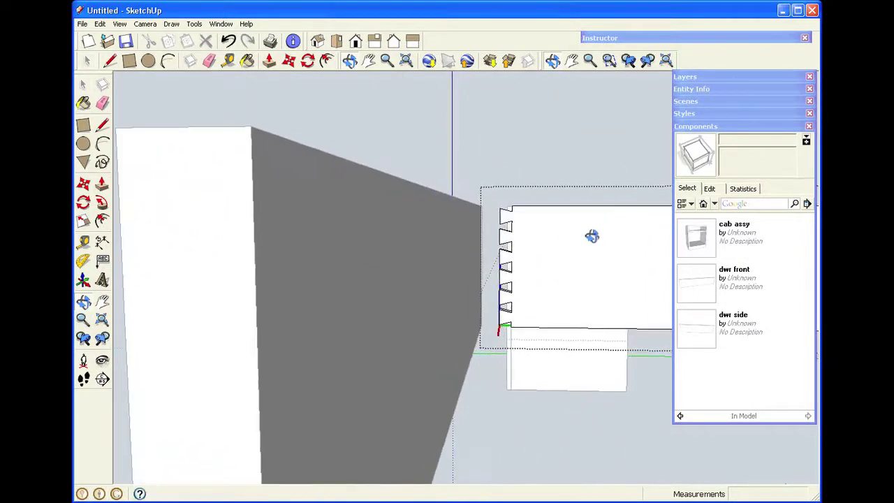
scroll(606, 275, "up", 5)
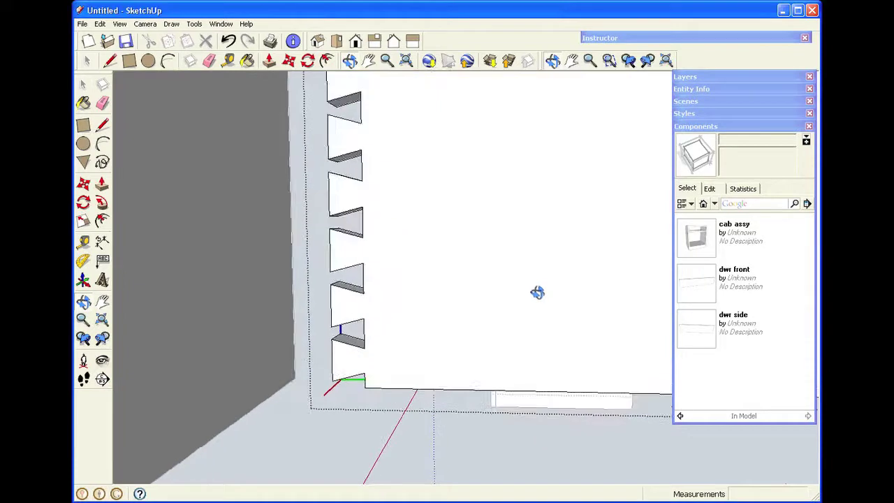
scroll(398, 363, "up", 1)
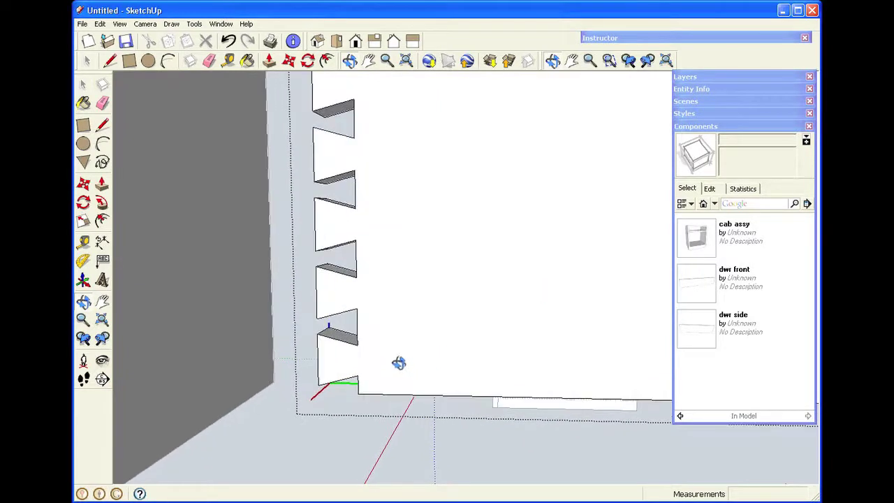
left_click_drag(416, 362, 381, 341)
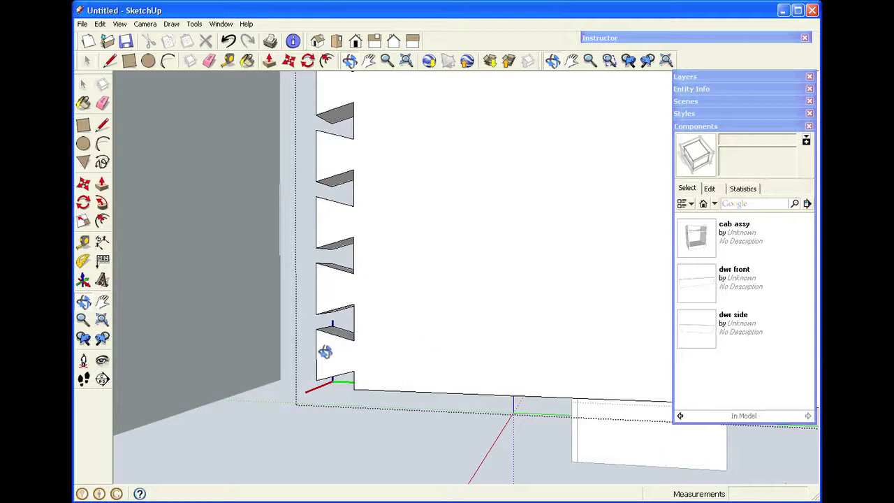
key("space")
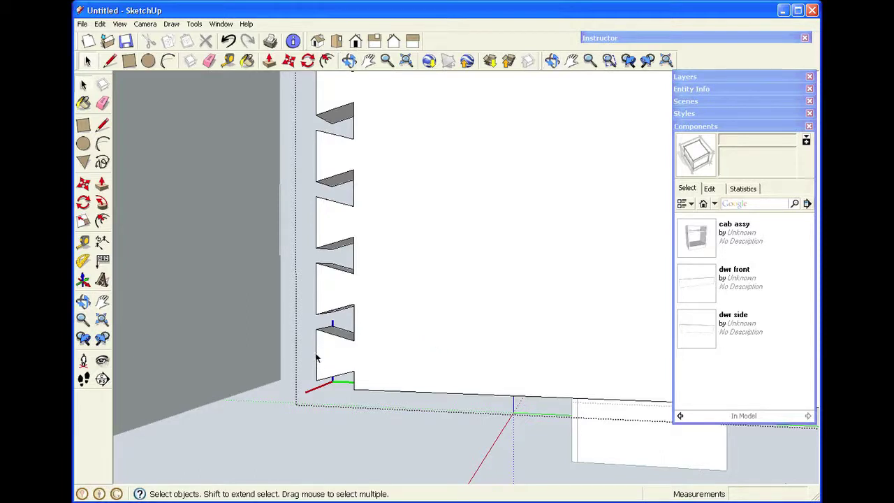
left_click(227, 61)
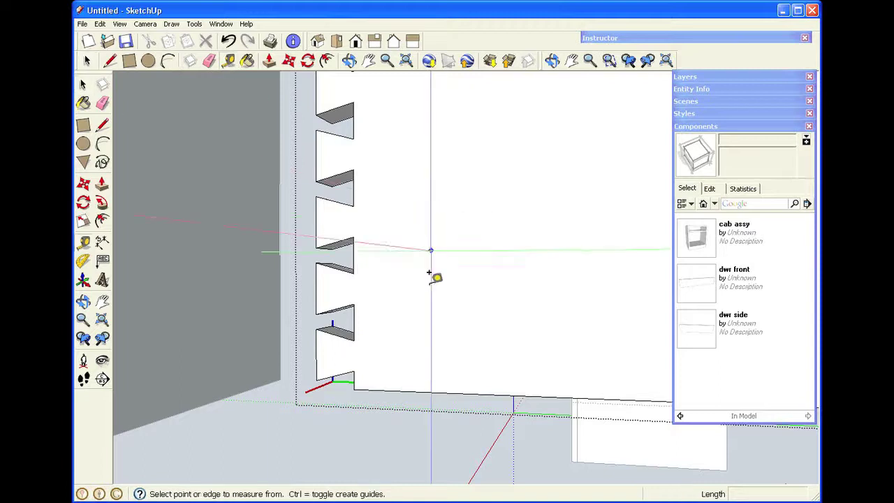
left_click(399, 382)
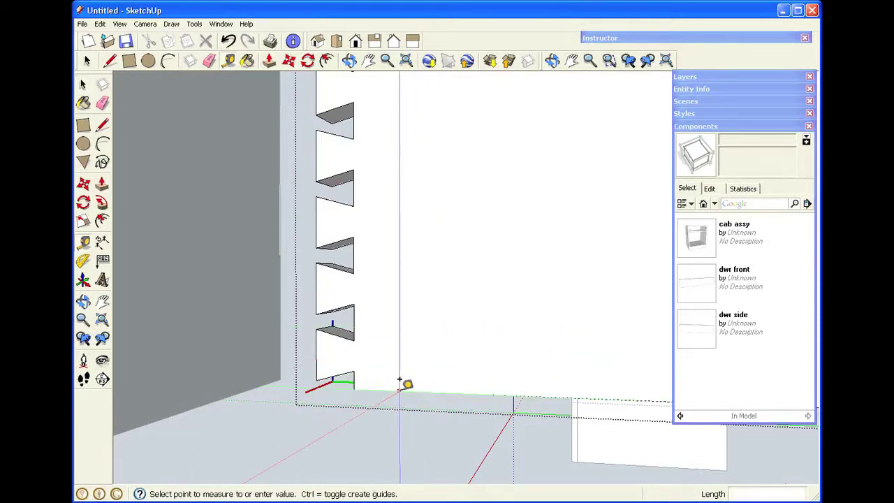
left_click(315, 344)
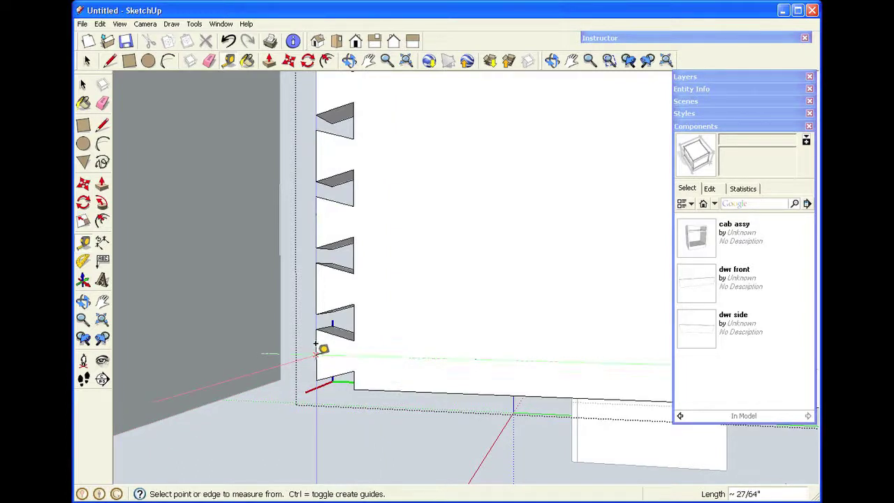
Add parallel guides 1/8" above and 1/8" below the lengthwise centre guide
left_click(458, 349)
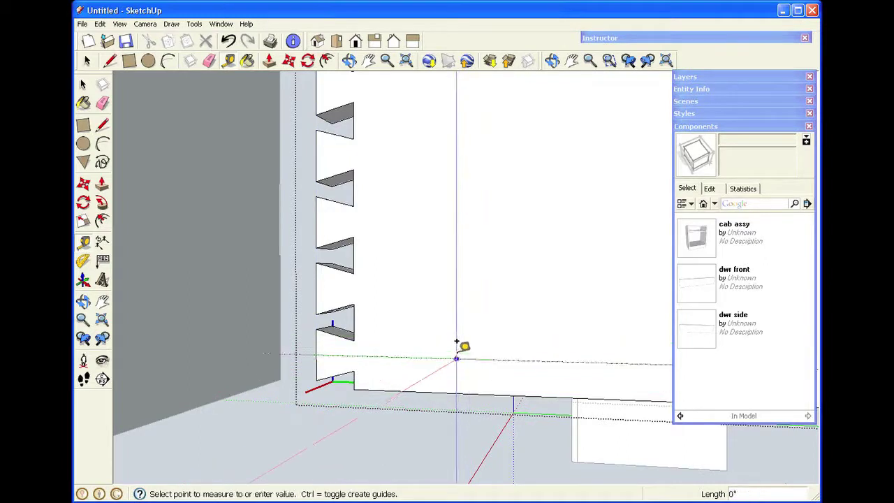
left_click(458, 344)
type("1/8")
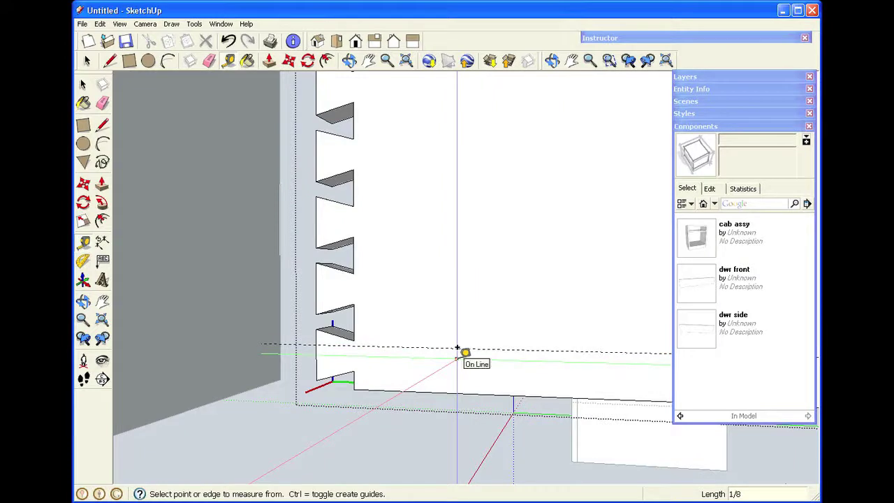
left_click(457, 345)
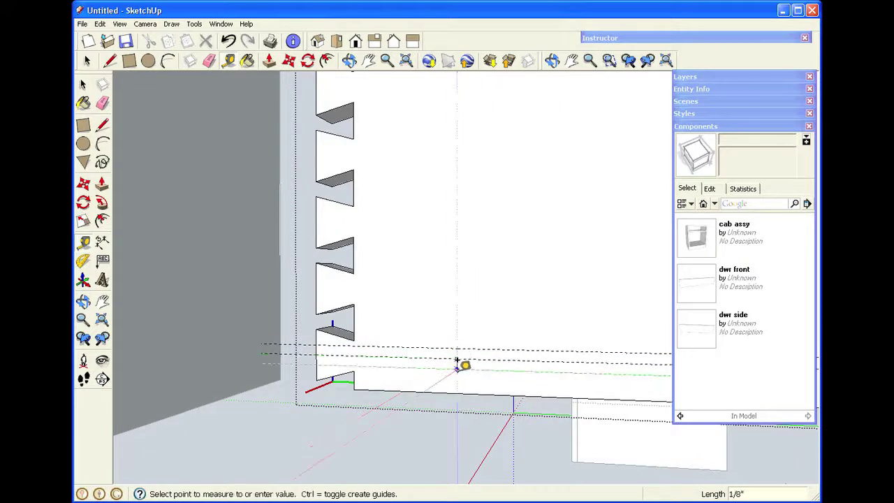
left_click(457, 363)
key("space")
Draw a 1/4" high rectangle between the outer guides along the drawer side's full length, from front edge to back edge
left_click(130, 62)
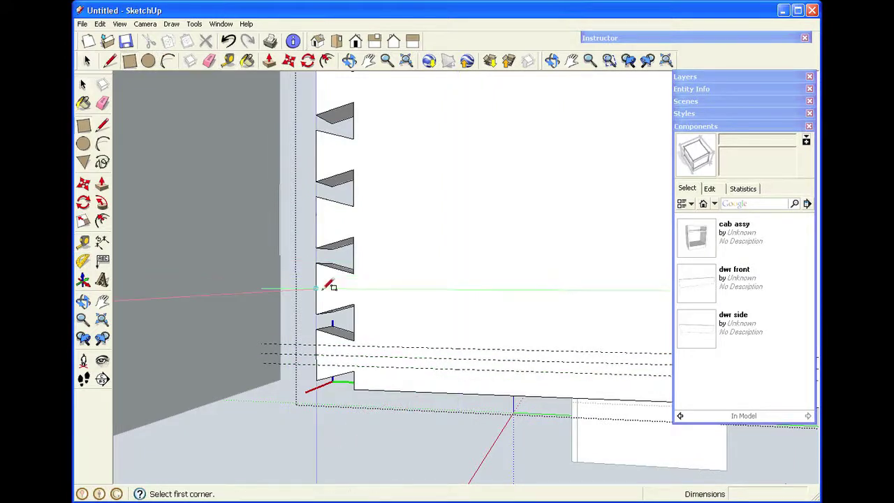
left_click(319, 345)
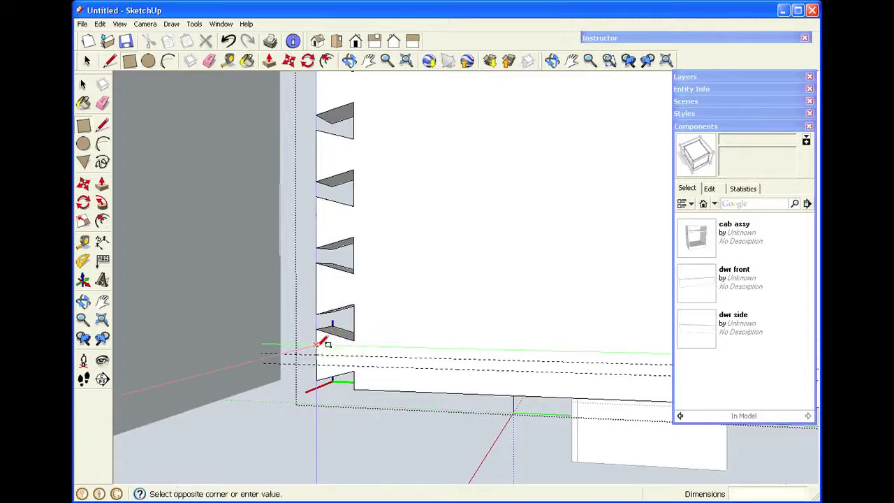
scroll(317, 342, "down", 7)
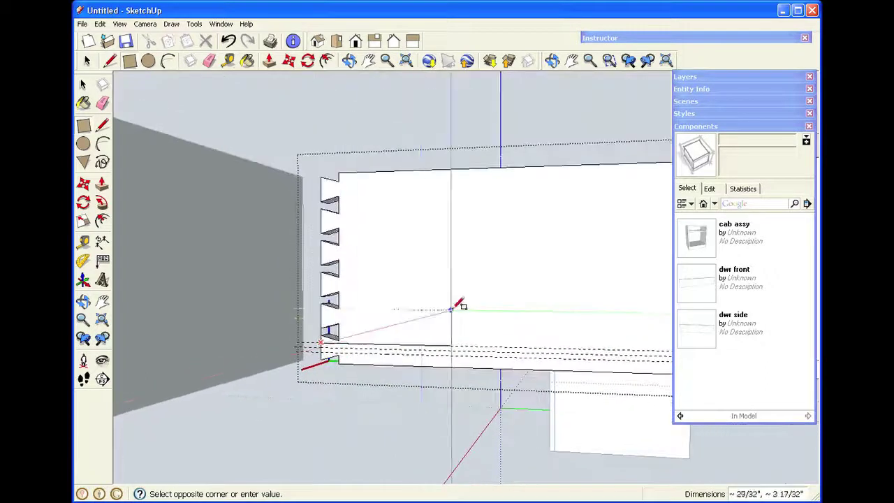
middle_click_drag(498, 315, 175, 303)
scroll(428, 335, "up", 5)
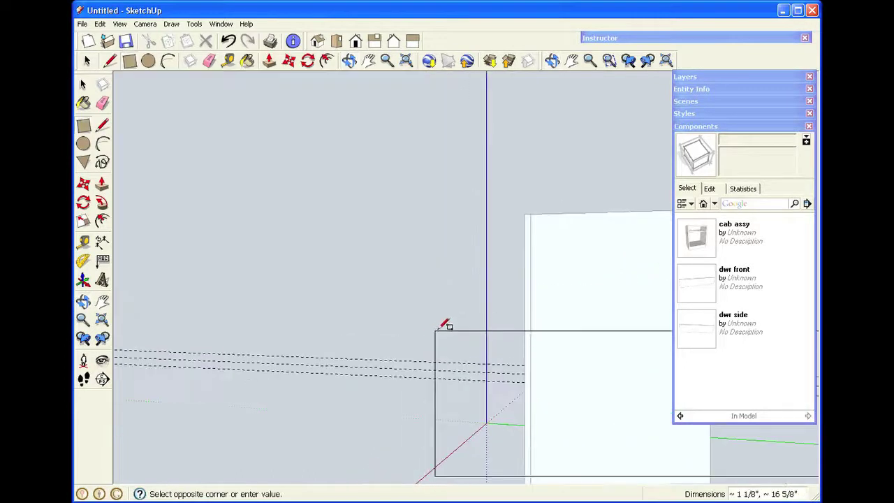
scroll(447, 324, "down", 3)
scroll(474, 294, "up", 3)
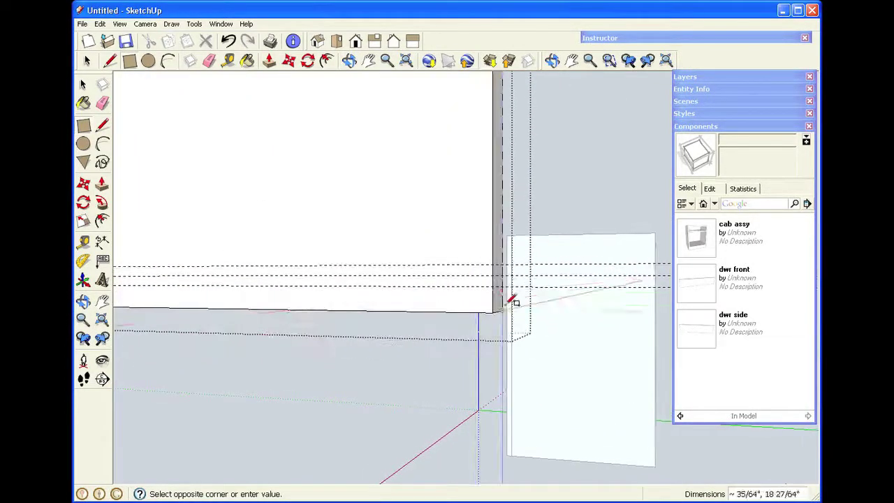
left_click(496, 283)
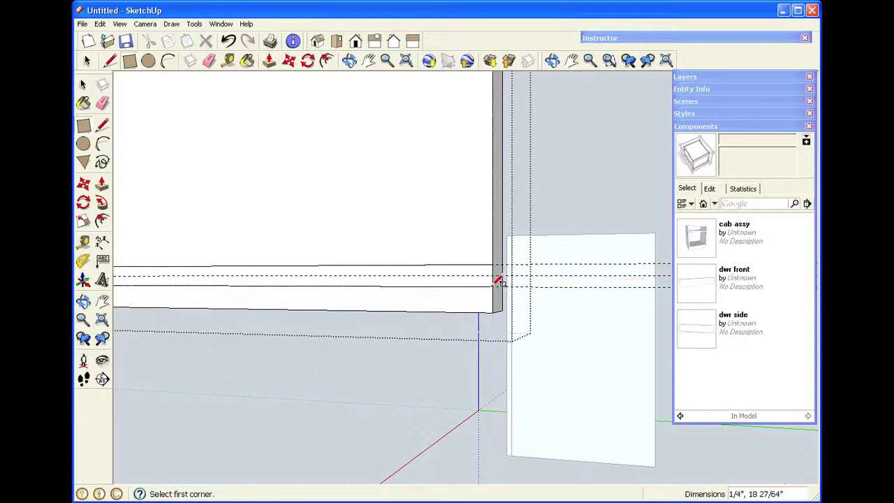
key("space")
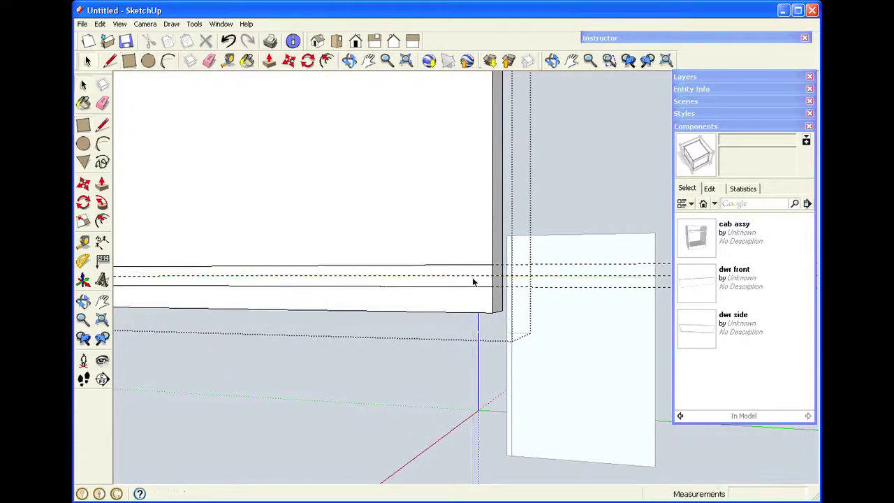
Push the long rectangle partway into the drawer side to form a groove, and finish editing the component
key("p")
left_click(482, 277)
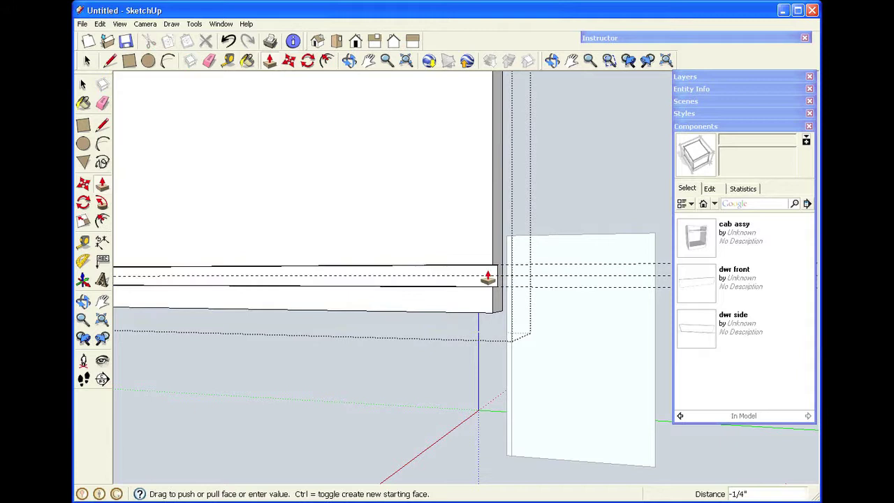
left_click(487, 277)
scroll(488, 277, "up", 2)
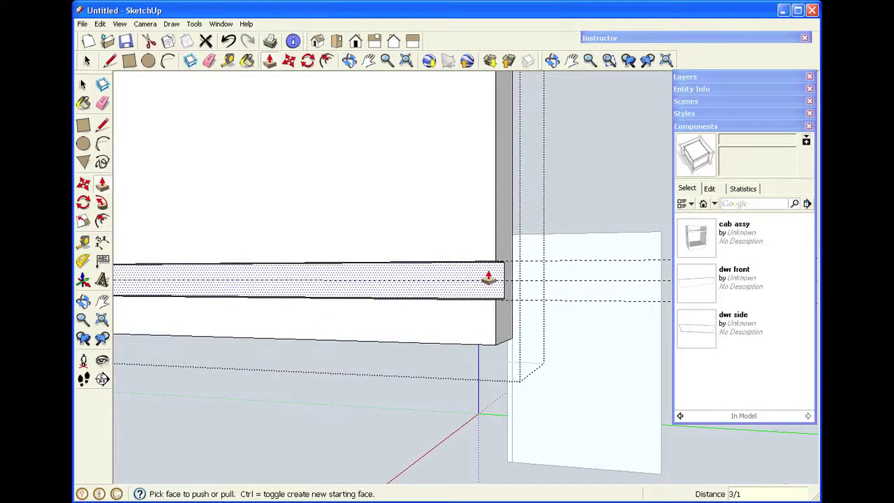
left_click(488, 277)
key("space")
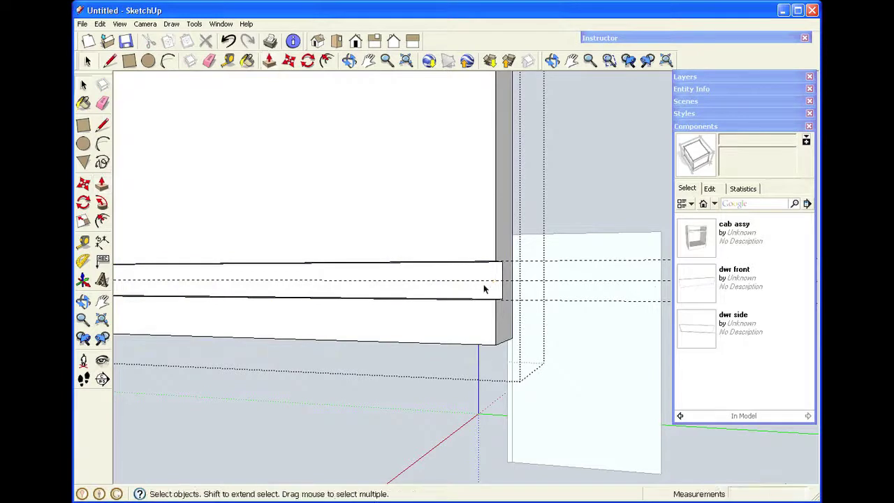
left_click(467, 406)
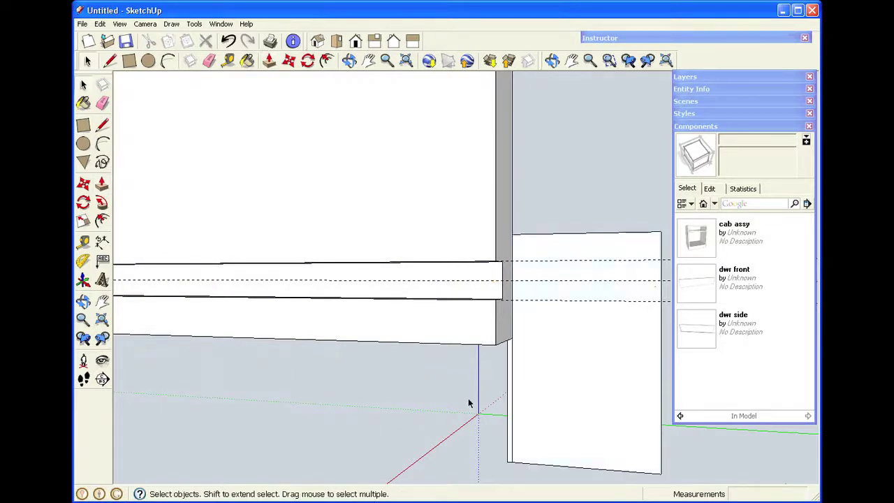
Examine the grooved and dovetailed drawer side from both faces, together with the drawer front
middle_click_drag(419, 328, 370, 119)
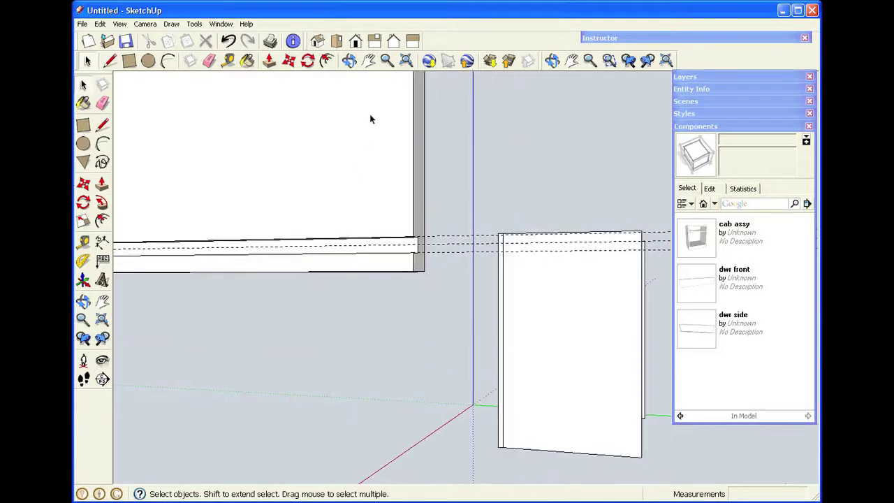
left_click(368, 62)
left_click_drag(333, 216, 505, 370)
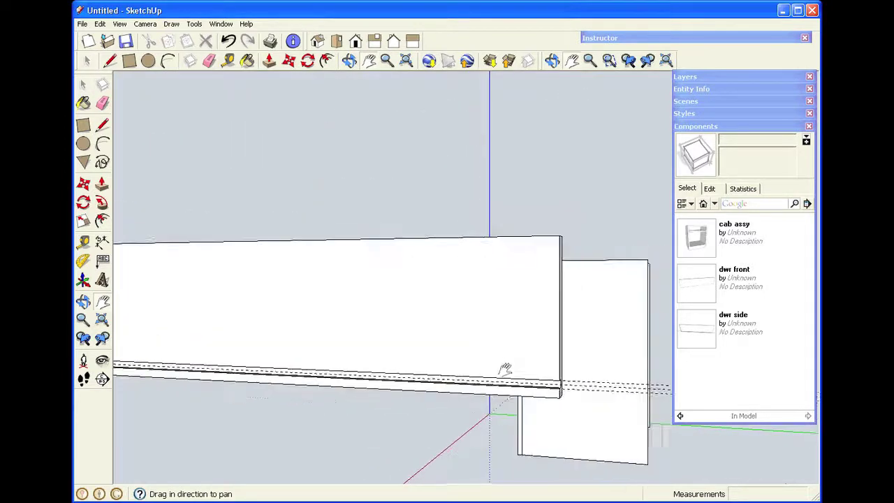
scroll(504, 370, "down", 2)
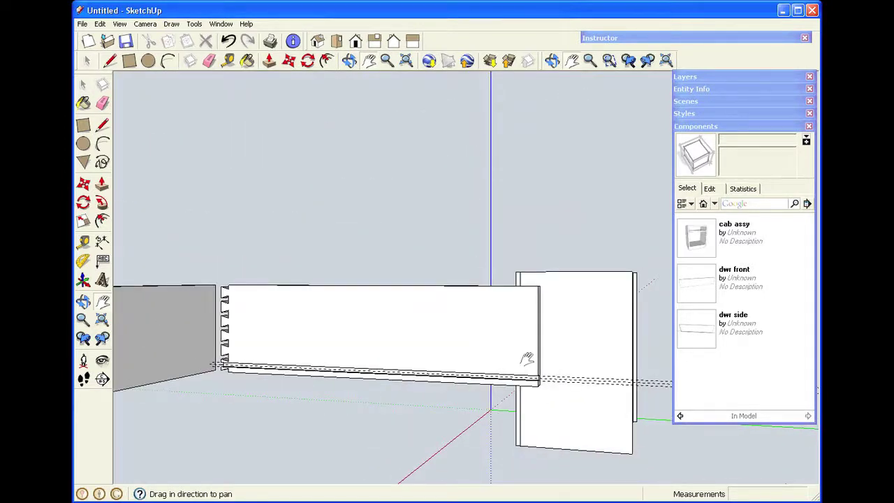
scroll(527, 359, "up", 3)
key("o")
left_click_drag(496, 313, 208, 301)
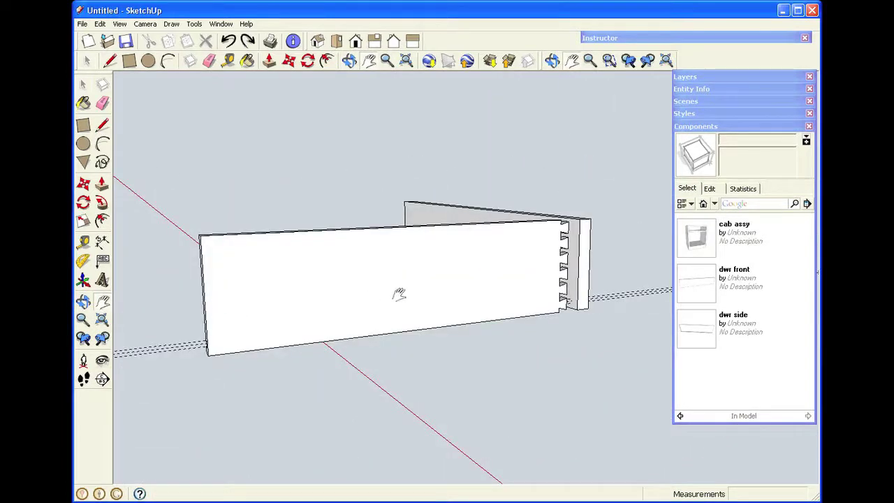
scroll(430, 286, "down", 3)
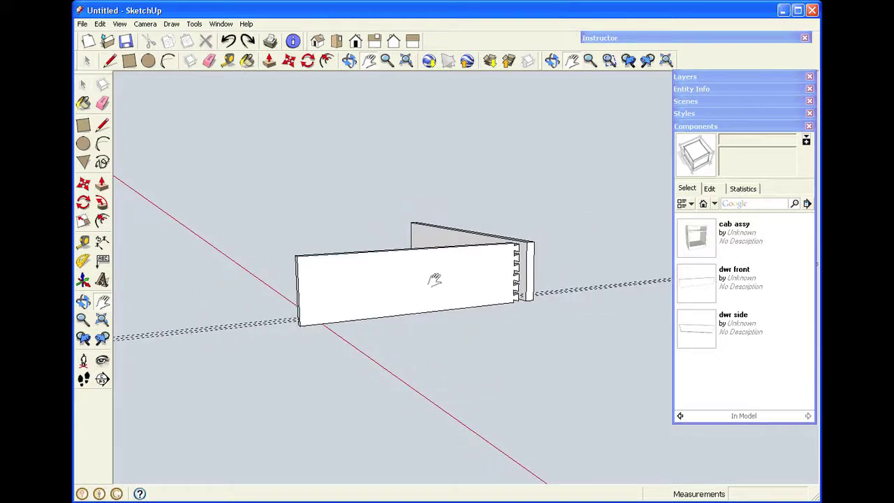
middle_click_drag(433, 279, 254, 279)
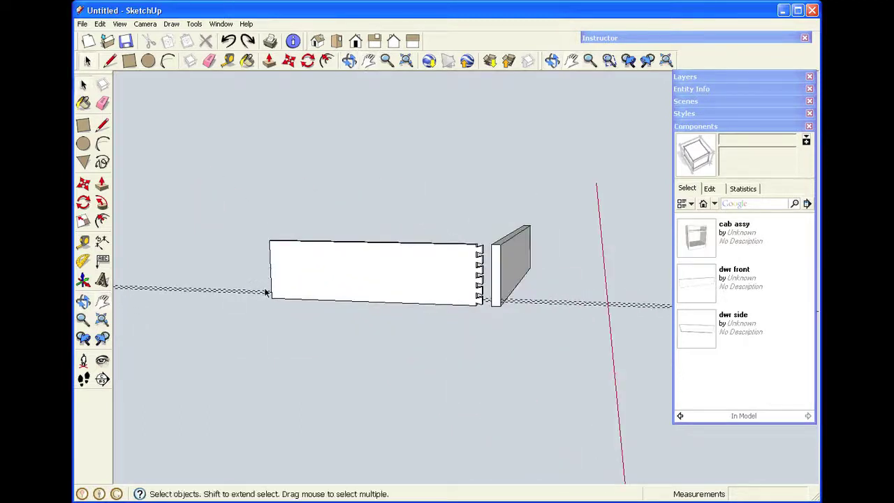
Delete the three lengthwise guides inside the drawer side component and finish editing it
scroll(265, 296, "up", 8)
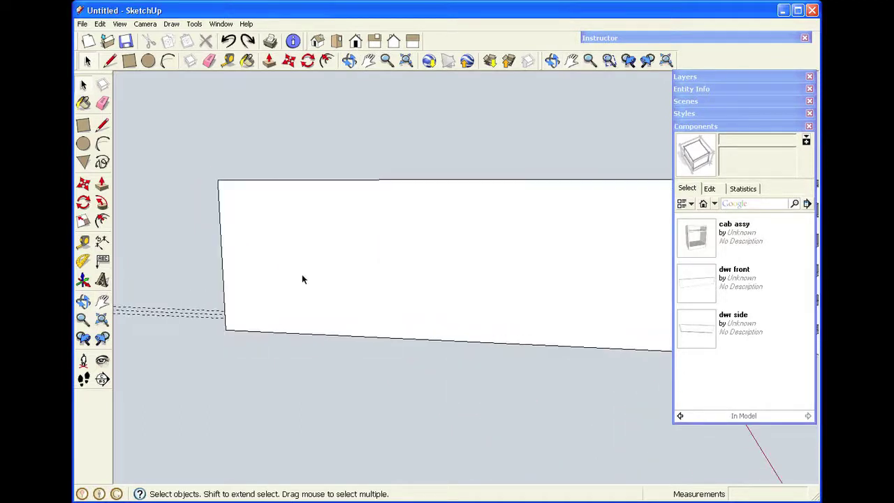
left_click(180, 332)
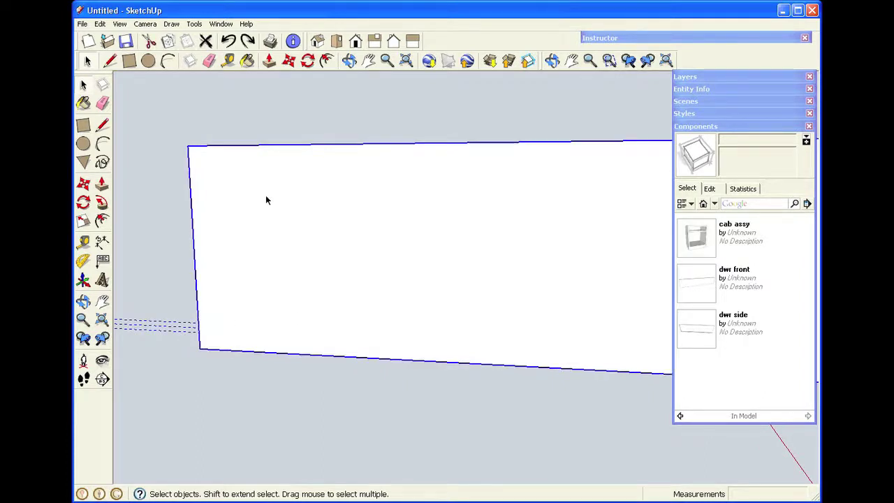
scroll(269, 203, "down", 2)
right_click(260, 244)
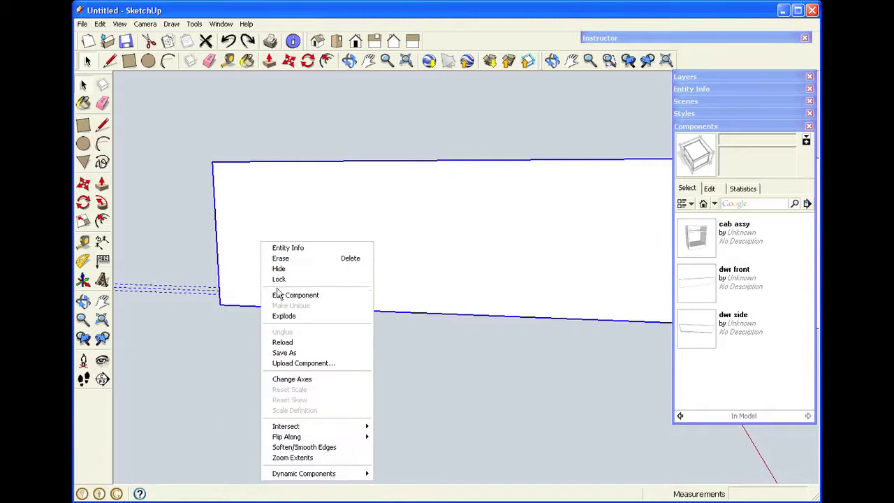
left_click(274, 295)
left_click_drag(176, 267, 161, 302)
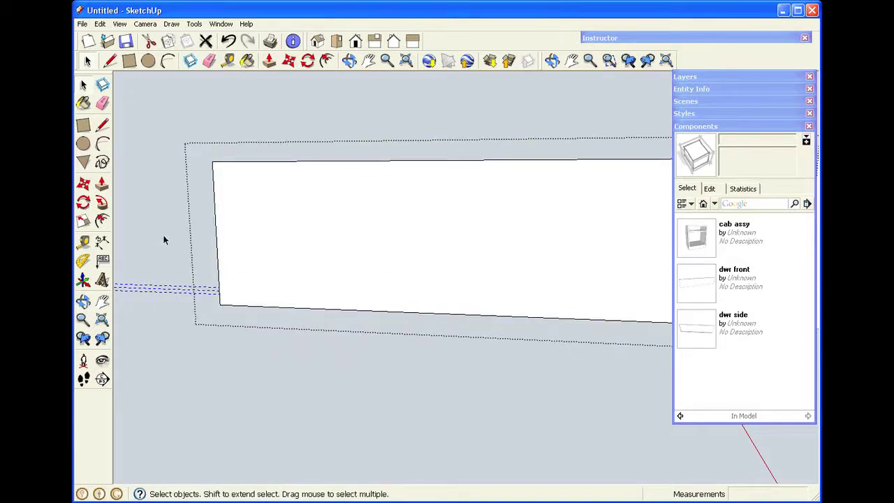
key("Delete")
left_click(175, 240)
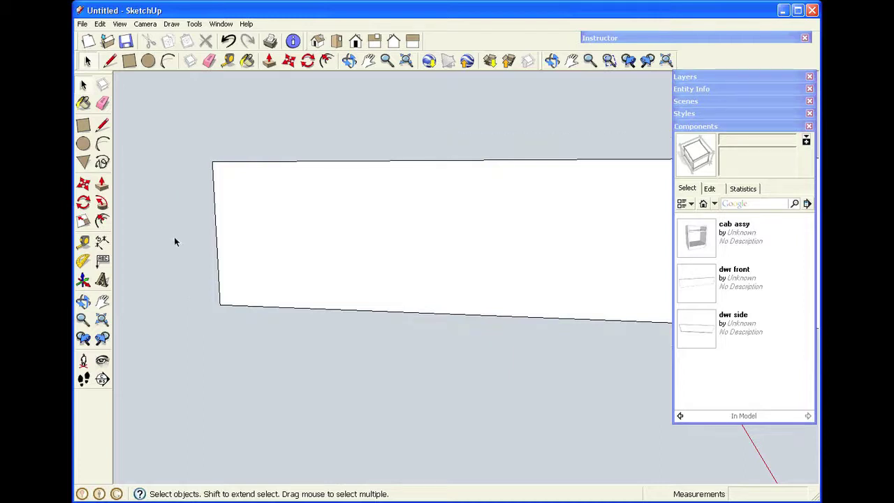
Copy the drawer side about 18 27/64" along its length so the copy sits end to end behind the original
scroll(319, 226, "down", 5)
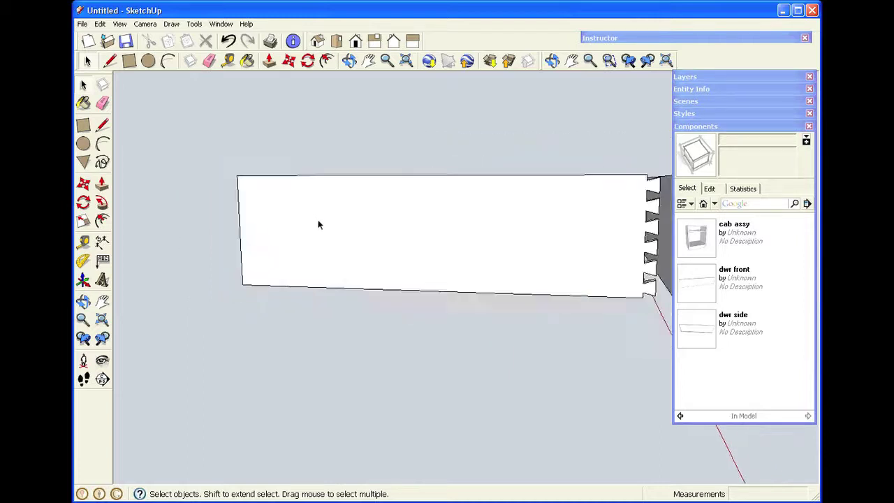
left_click(357, 223)
key("m")
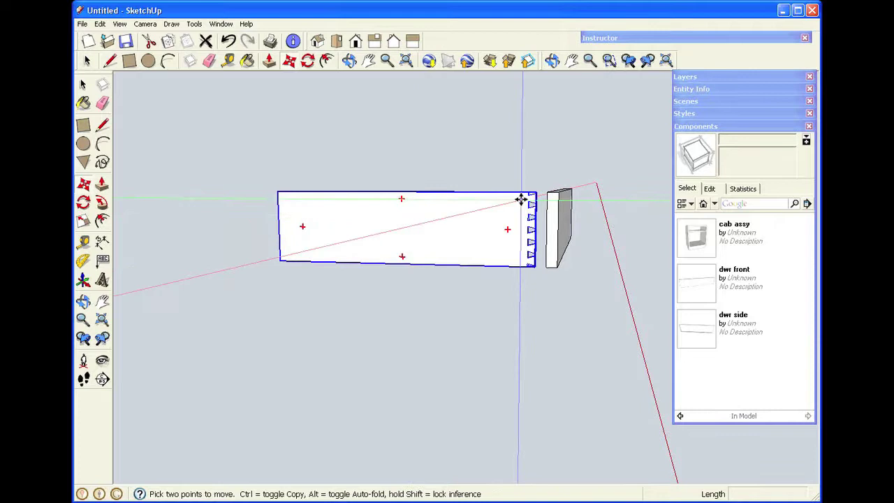
key("ctrl")
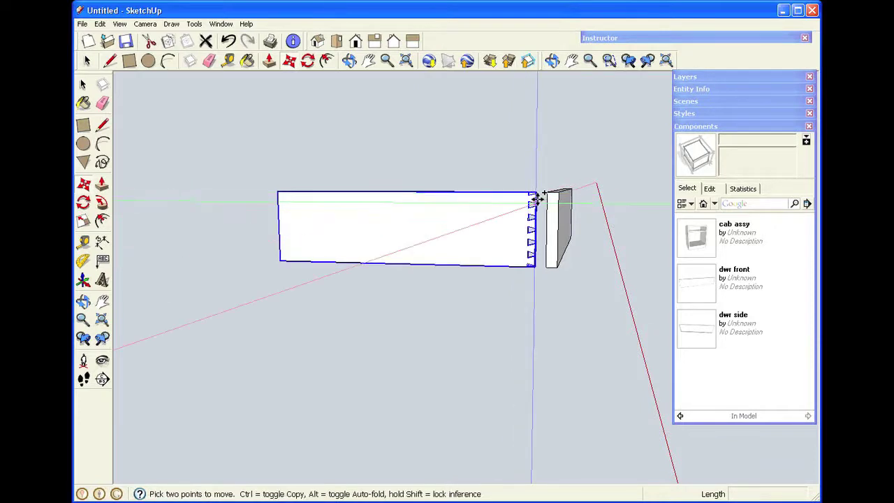
left_click(534, 201)
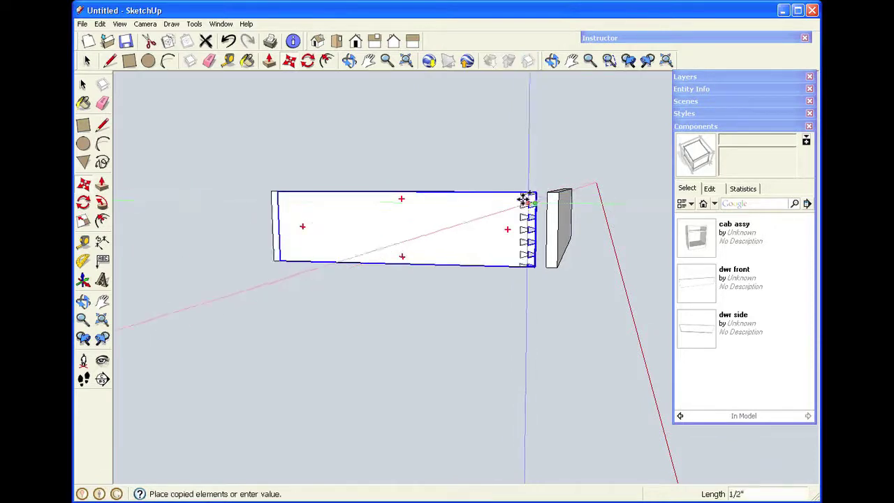
left_click(275, 203)
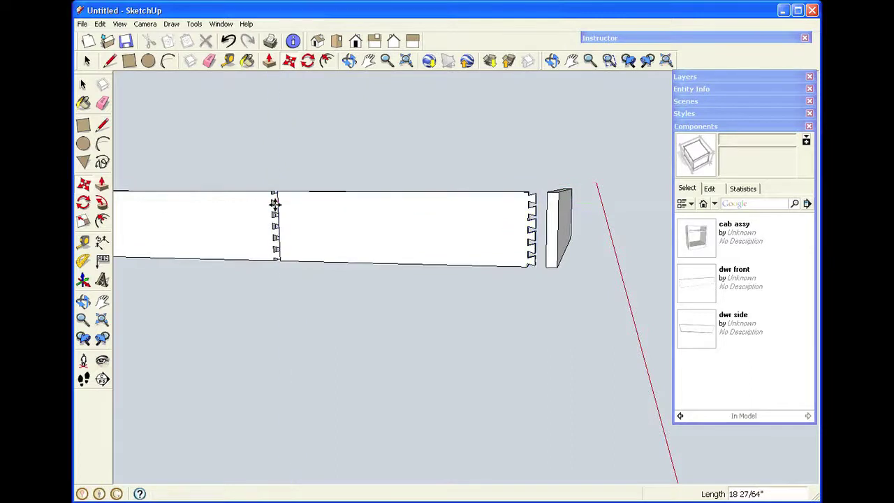
Flip the copied drawer side along the component's green axis so its dovetails face away from the original
right_click(243, 219)
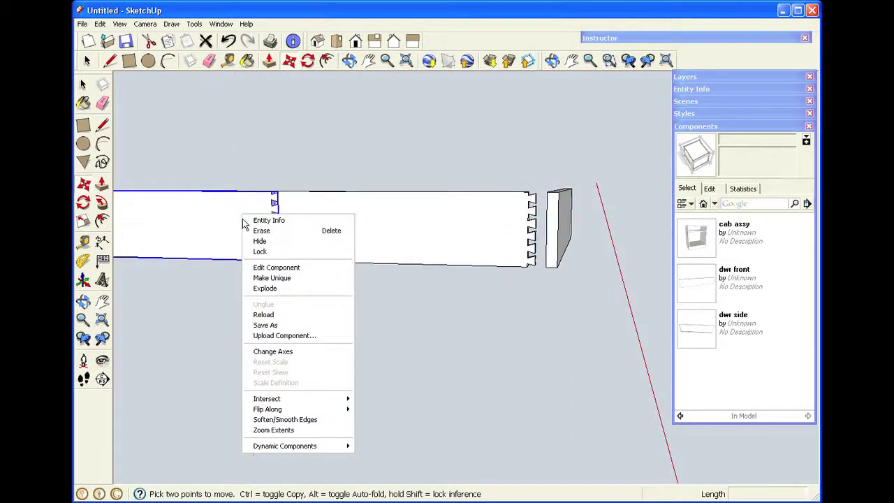
mouse_move(280, 411)
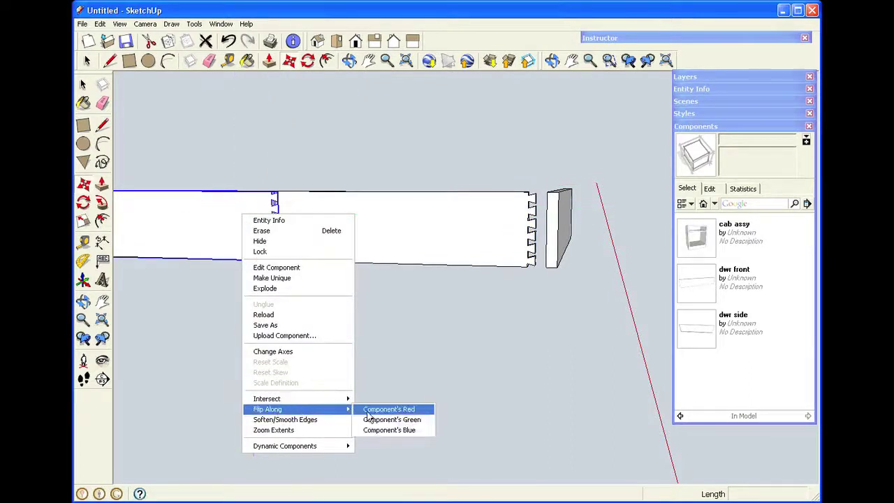
left_click(391, 420)
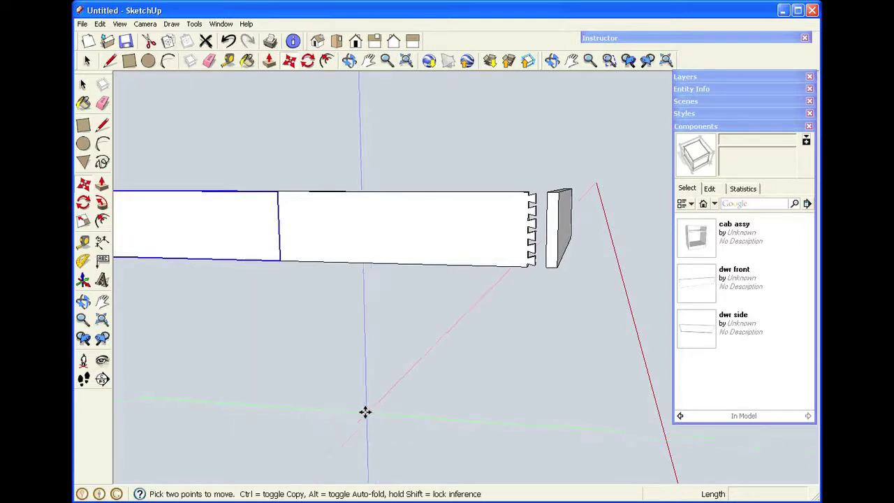
scroll(272, 164, "up", 1)
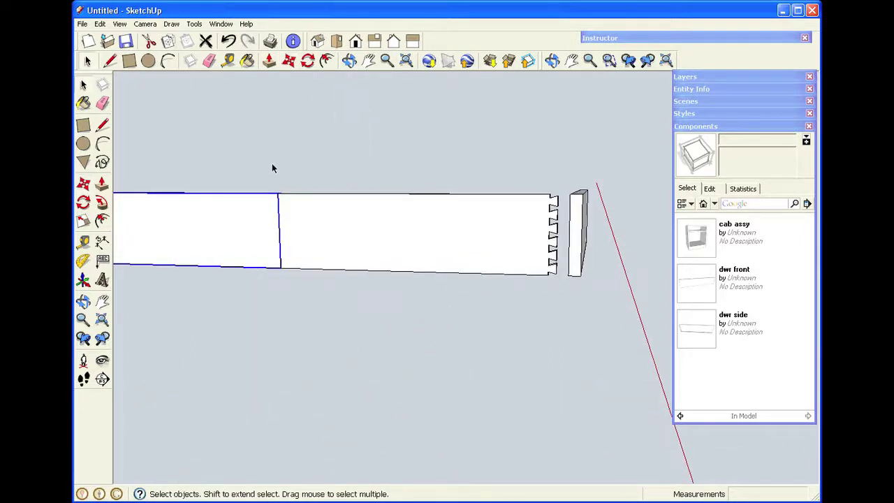
left_click(271, 164)
Add a vertical guide at the joint between the two drawer sides, offset from the original's dovetailed front edge
scroll(275, 155, "up", 1)
left_click(229, 62)
scroll(577, 233, "up", 3)
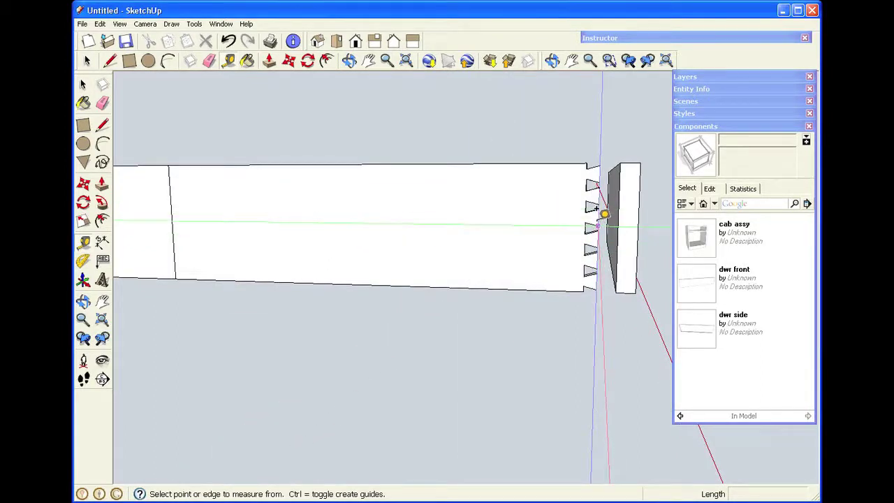
left_click(598, 217)
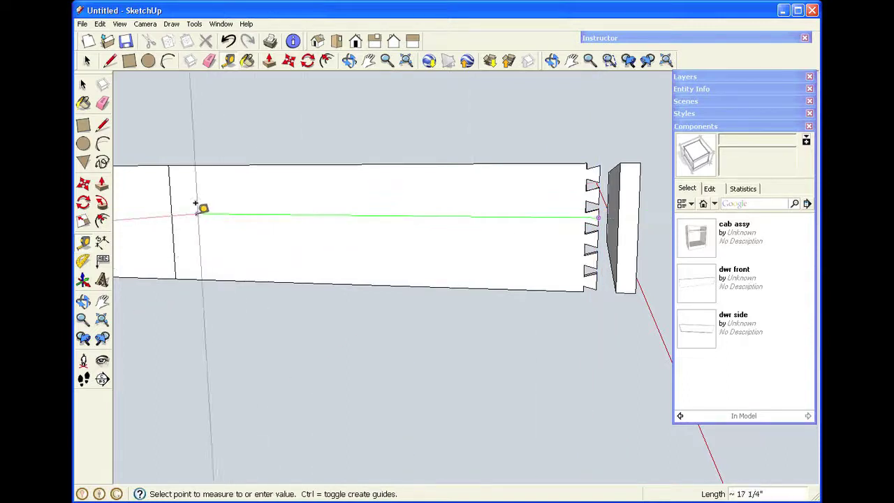
left_click(172, 206)
key("space")
scroll(329, 213, "down", 5)
scroll(185, 225, "up", 5)
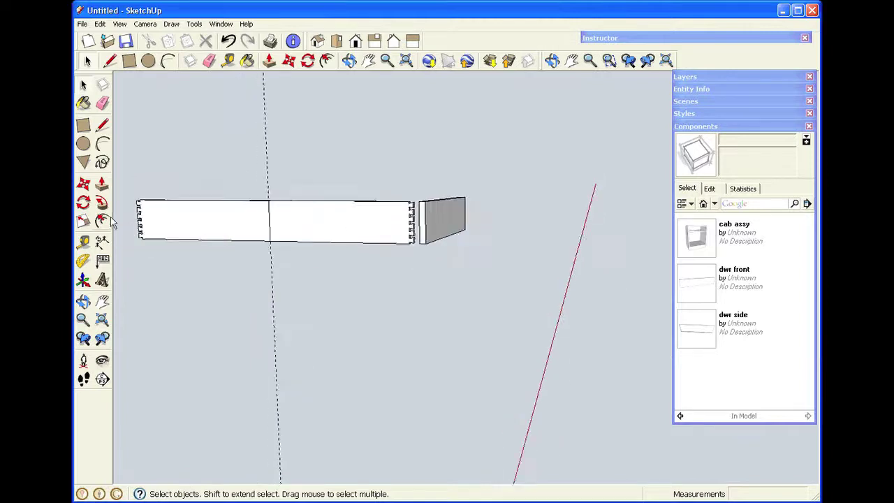
Move the flipped copy about 8 61/64" along the length, placing its top edge midpoint at the joint so it overlaps the original
left_click(221, 224)
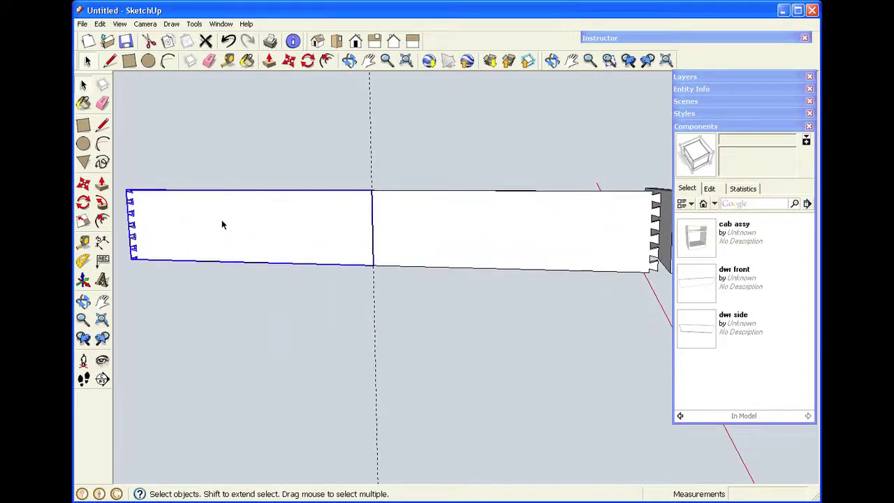
key("m")
left_click(247, 191)
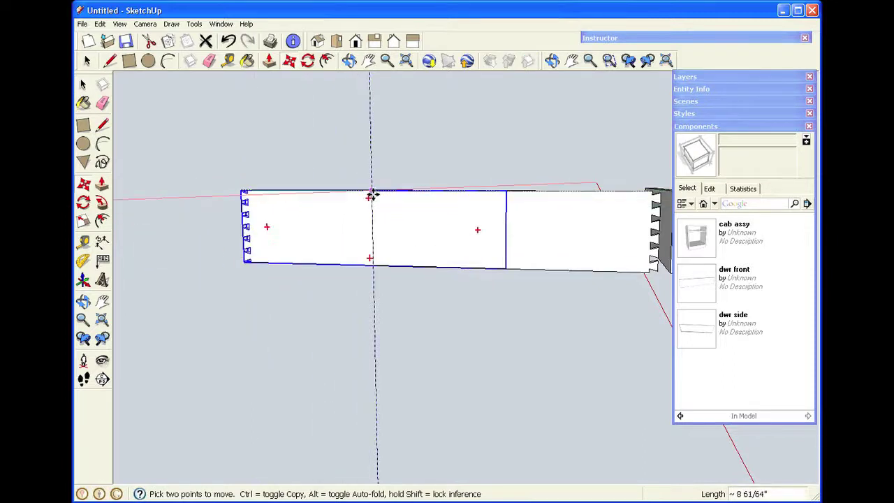
left_click(371, 191)
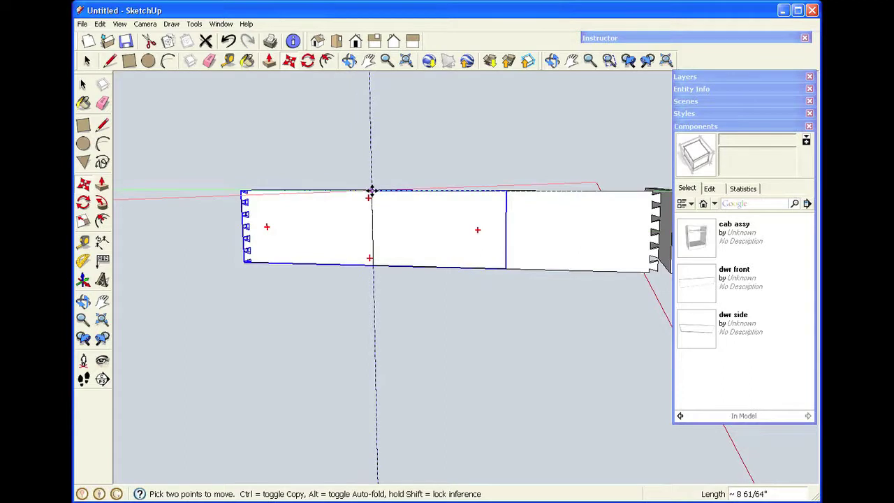
Explode the flipped drawer side copy and clear the selection
right_click(333, 229)
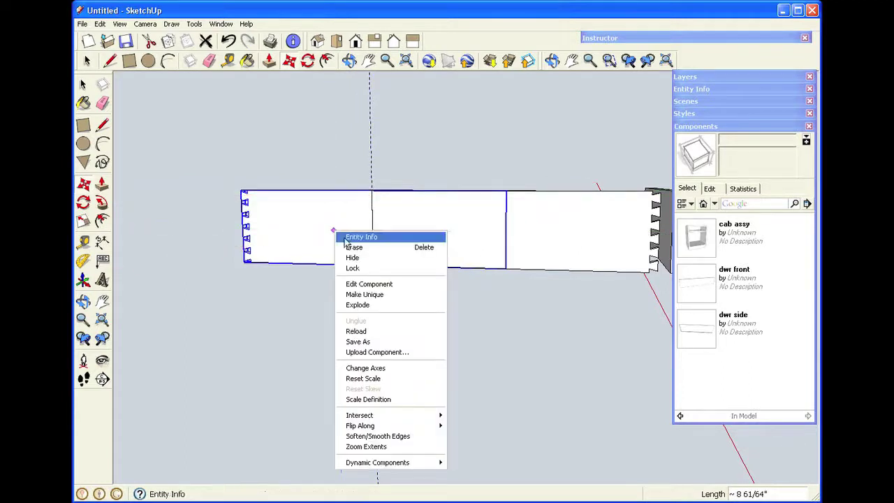
left_click(350, 307)
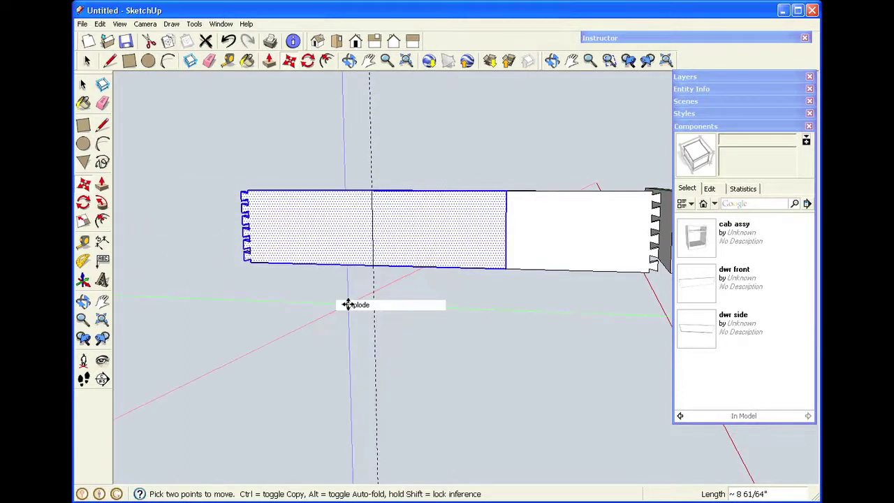
key("space")
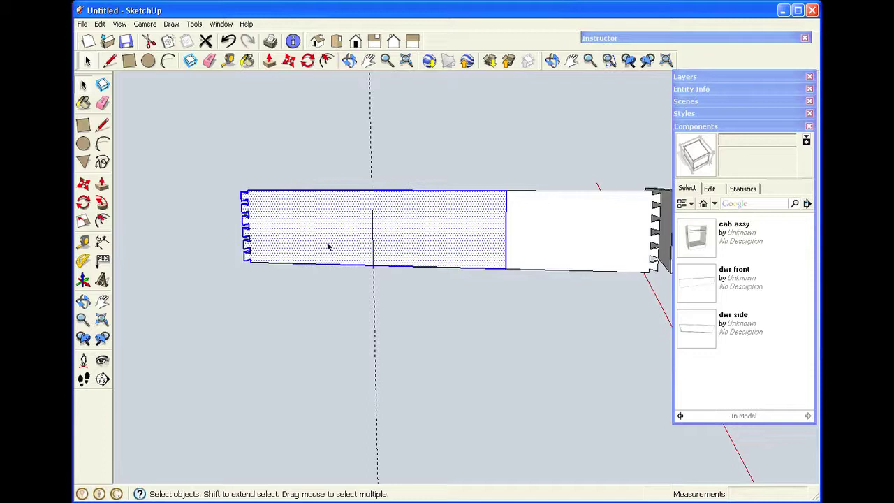
left_click(316, 274)
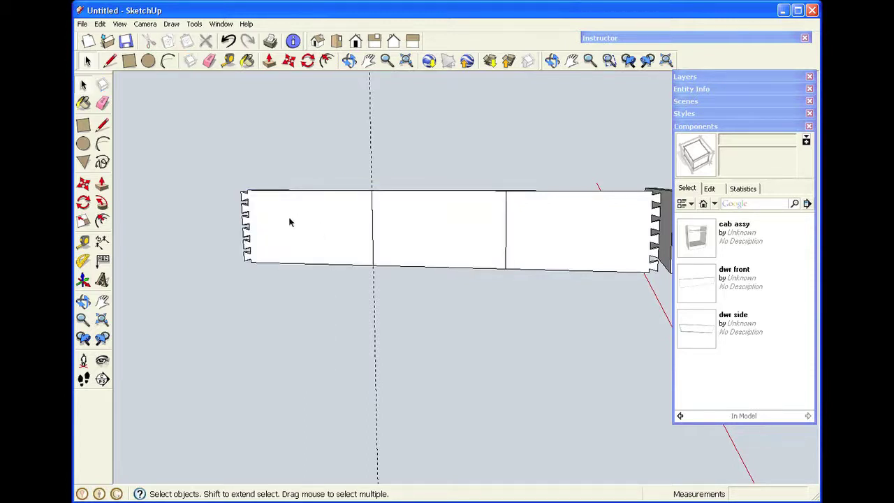
Explode the original drawer side component and clear the selection
left_click(368, 61)
left_click_drag(426, 213, 373, 245)
key("space")
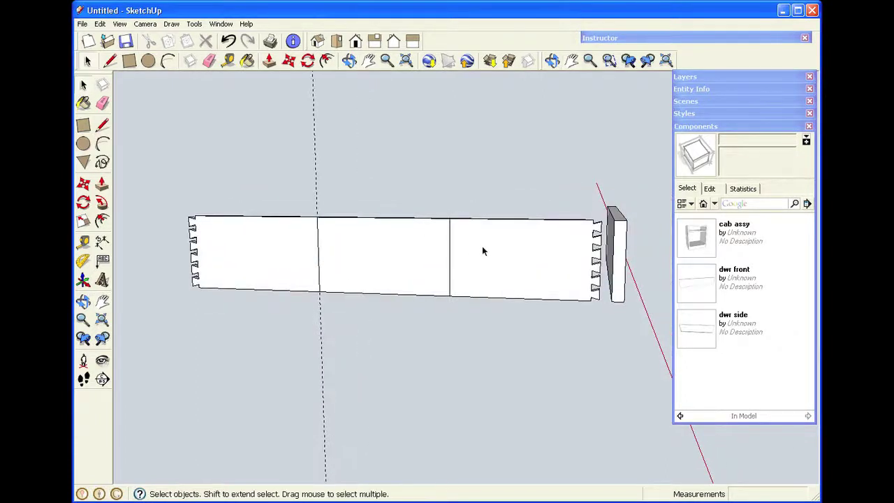
left_click(482, 248)
left_click(482, 198)
left_click(501, 254)
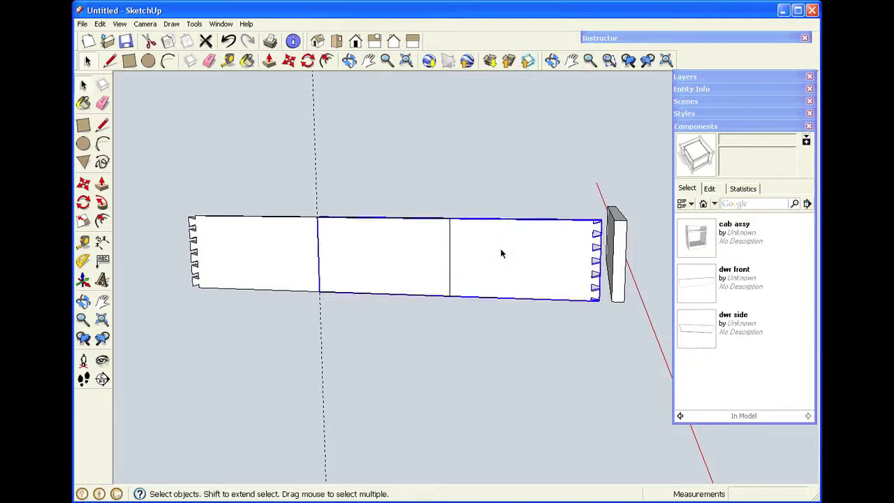
right_click(500, 253)
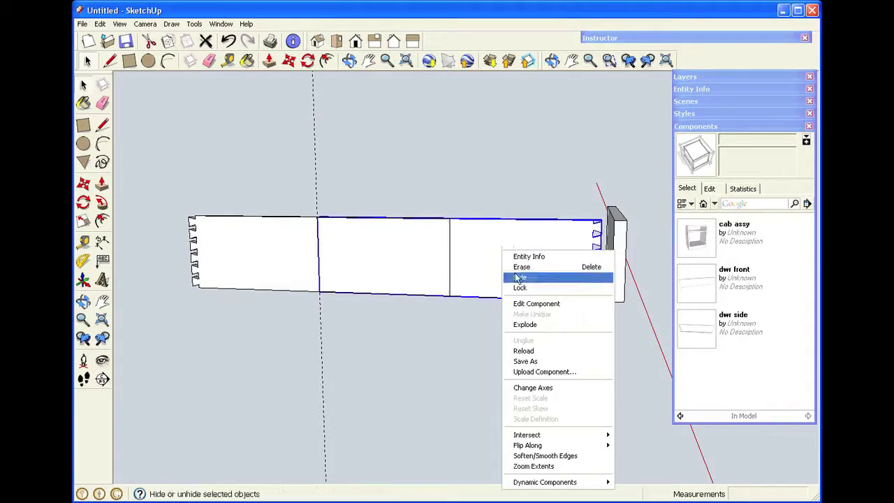
left_click(524, 324)
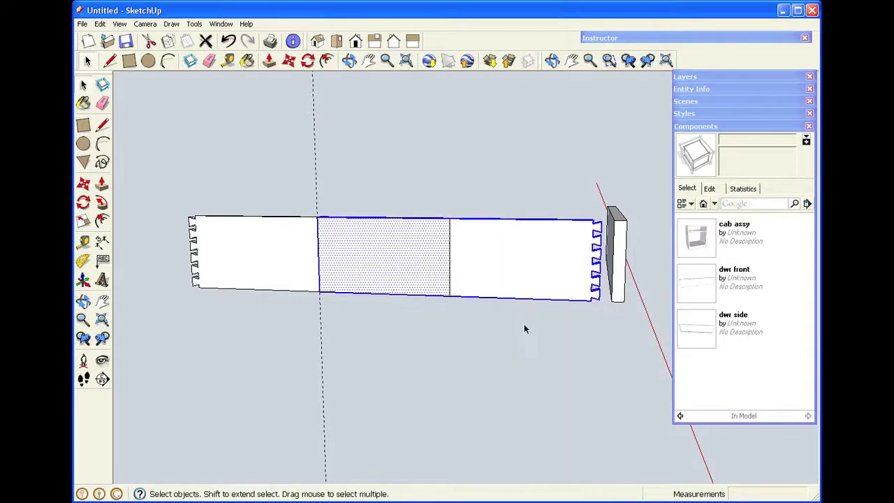
left_click(508, 204)
left_click(315, 185)
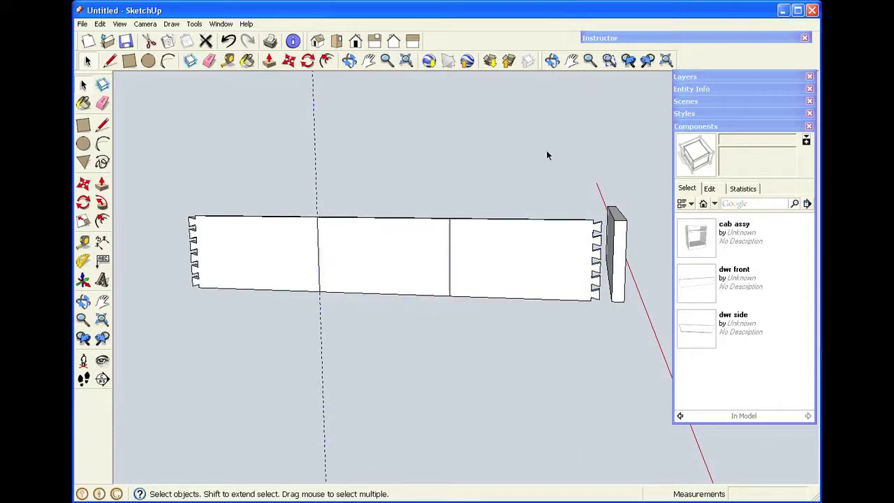
left_click(413, 160)
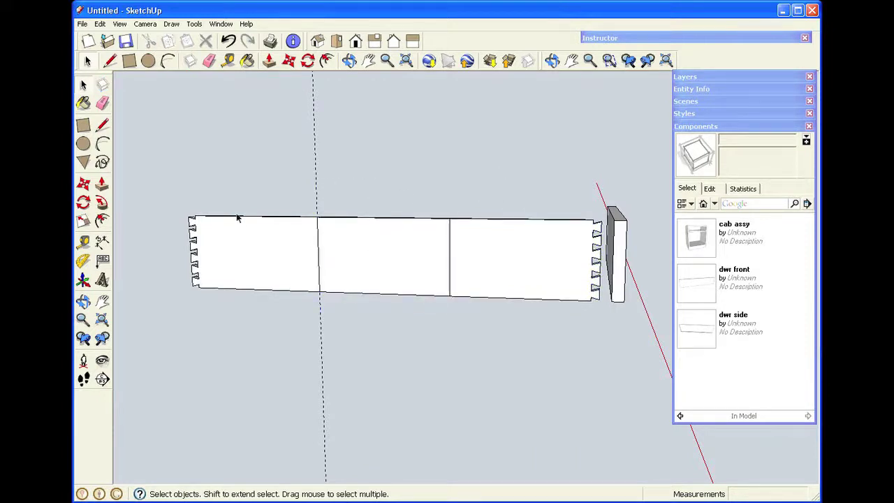
left_click(482, 262)
left_click(391, 293)
left_click(248, 278)
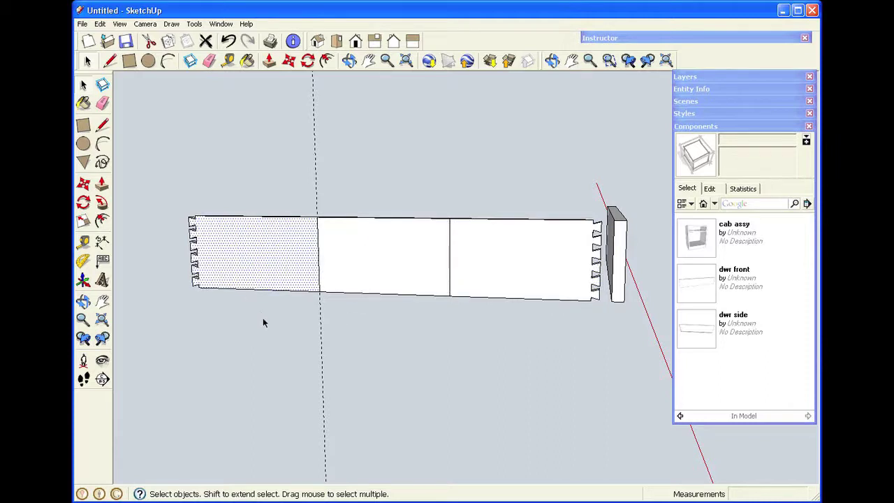
left_click(261, 321)
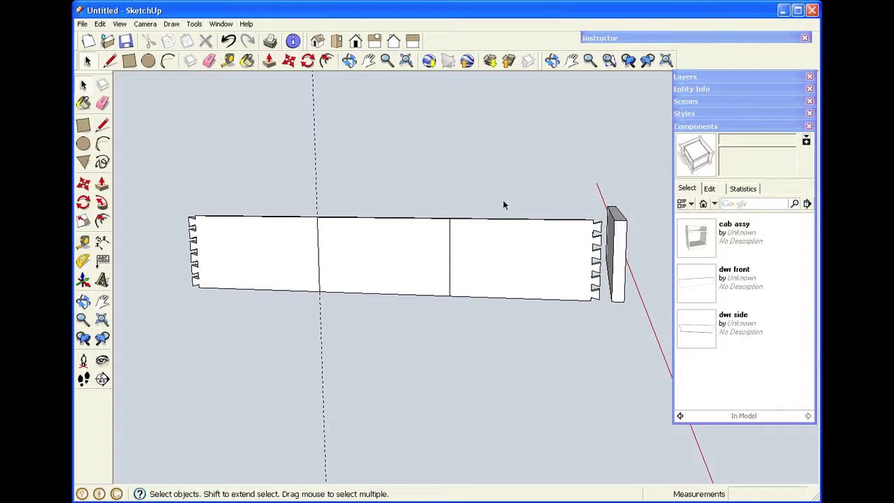
Show the model in X-ray and delete the internal end face and its edges at the vertical guide
mouse_move(503, 204)
middle_mouse_down("shift")
mouse_move(401, 235)
mouse_move(574, 196)
middle_mouse_up("shift")
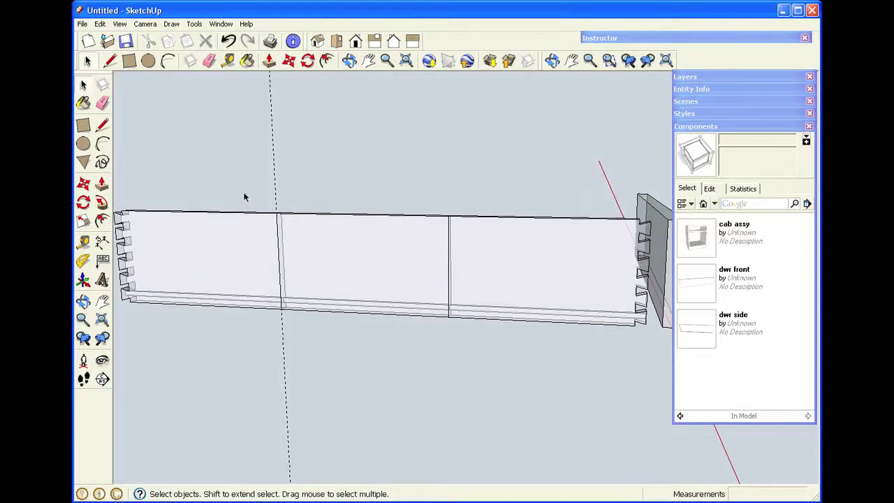
left_click_drag(260, 248, 340, 361)
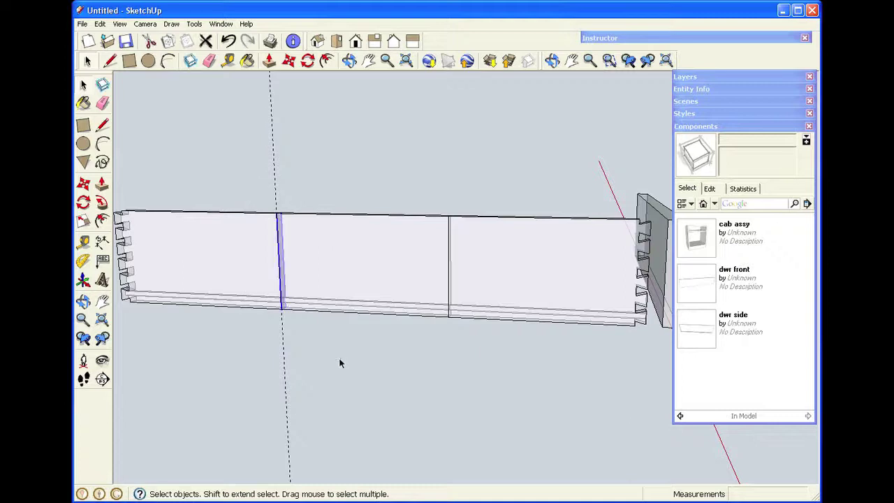
key("Delete")
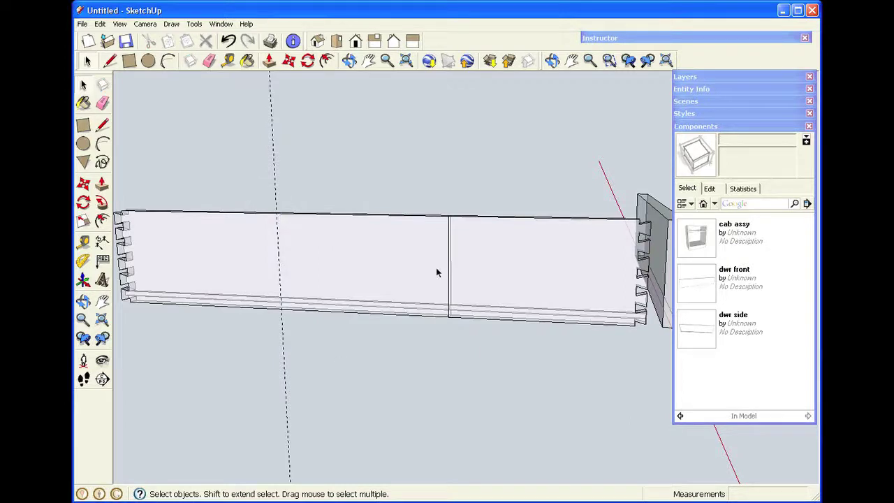
Delete the leftover vertical seam edges at the joint in the merged drawer side
left_click_drag(419, 194, 486, 348)
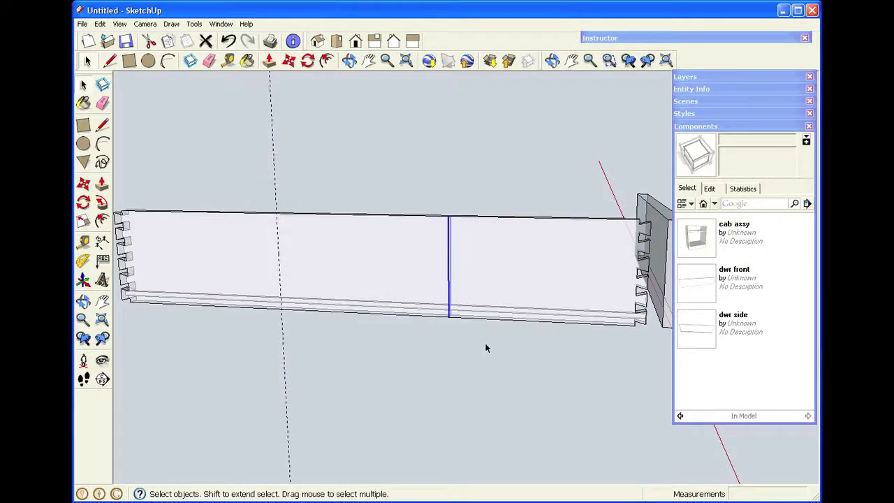
key("Delete")
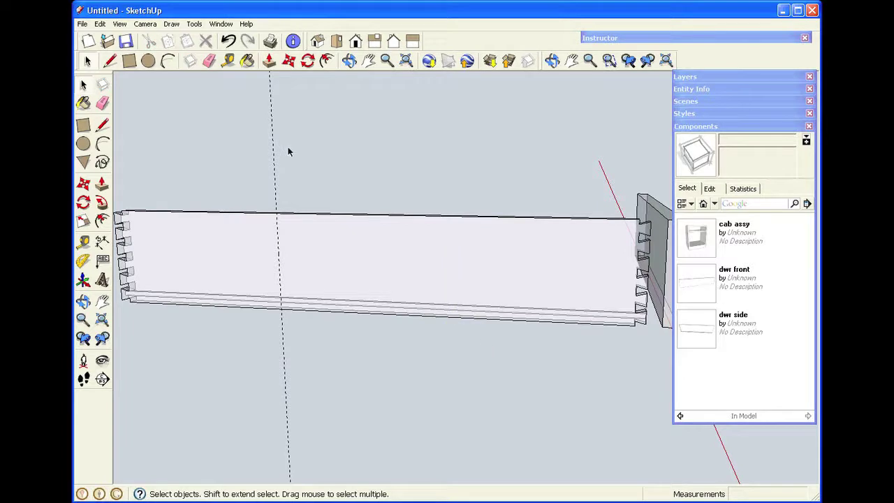
left_click_drag(312, 168, 312, 167)
Turn off the X-ray face style for the model
left_click(368, 61)
left_click_drag(279, 233, 343, 230)
key("space")
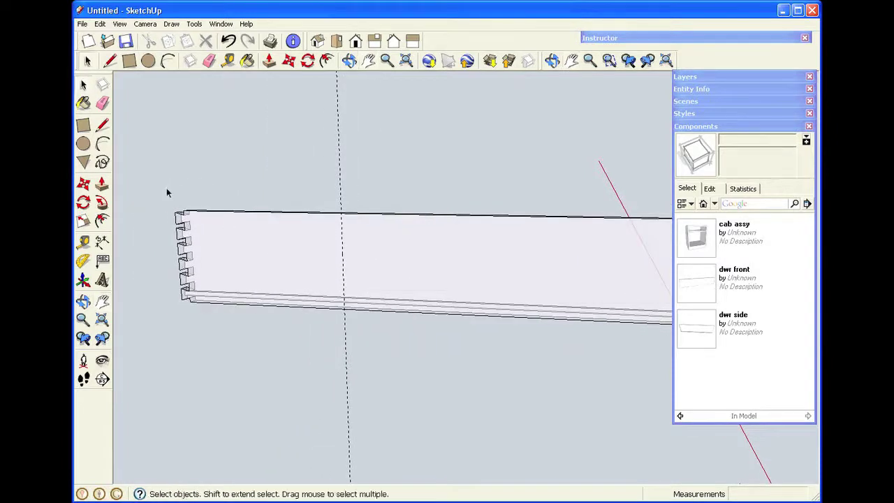
left_click(119, 24)
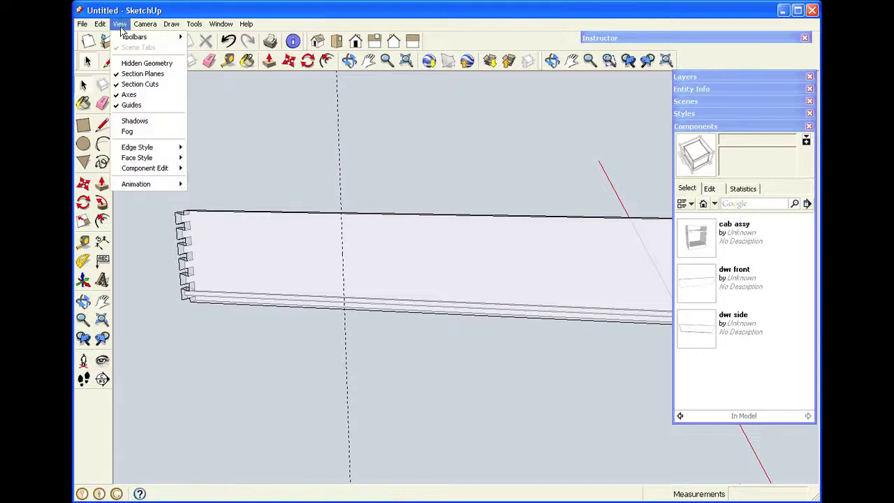
mouse_move(168, 158)
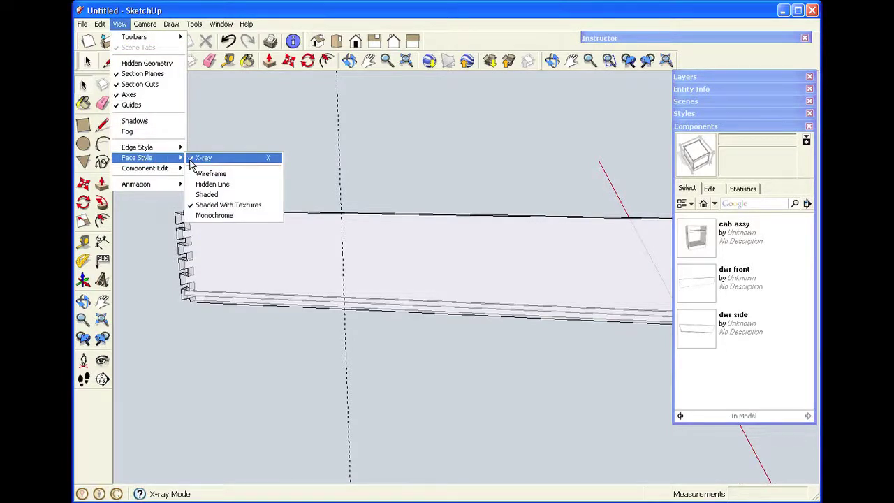
left_click(203, 159)
Move the far end's dovetails about 9 29/64" along the drawer side's length onto the vertical guide, and delete the guide
left_click_drag(152, 185, 245, 332)
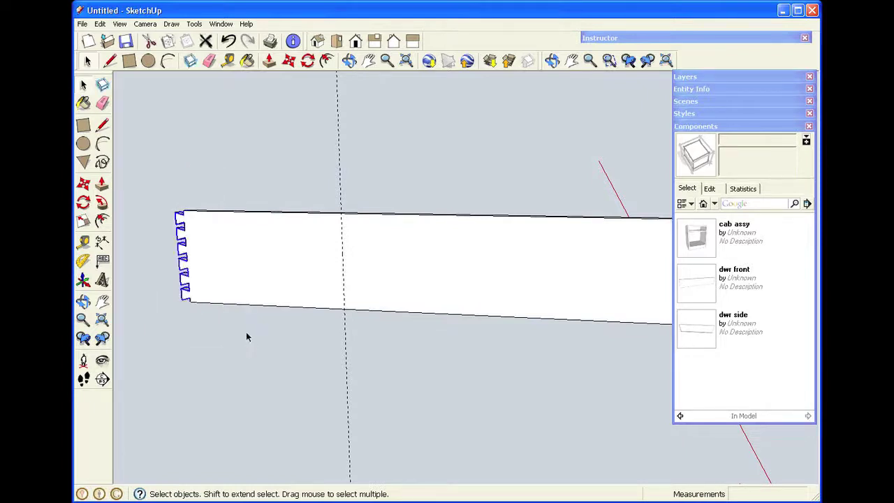
scroll(182, 217, "up", 5)
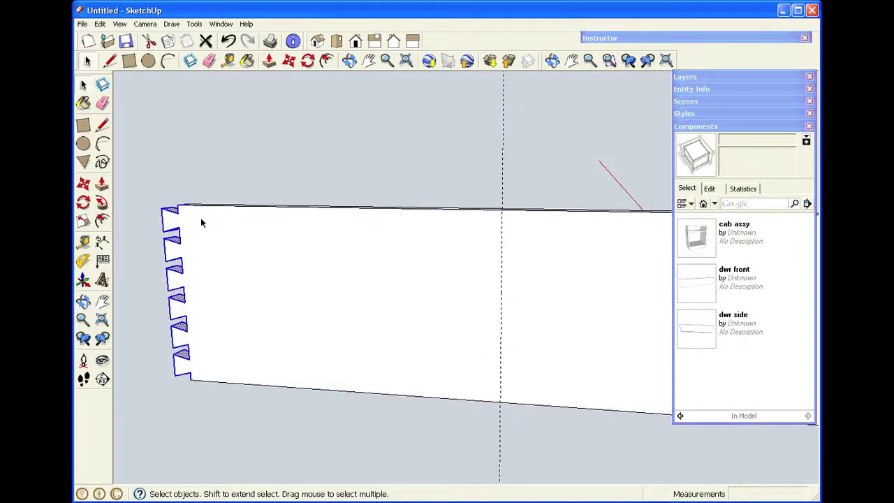
key("m")
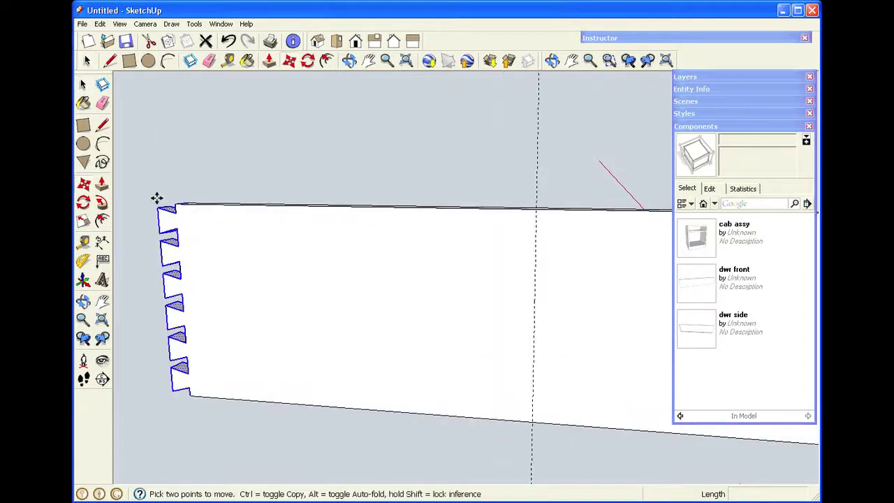
left_click(156, 207)
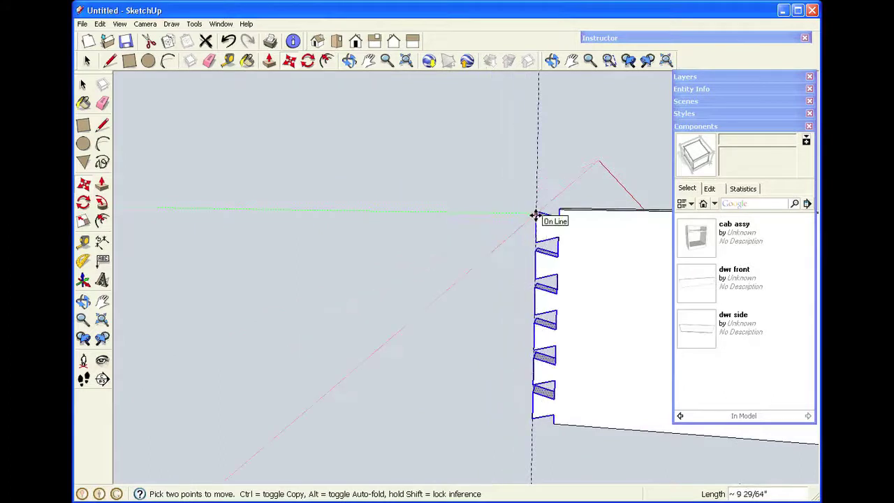
left_click(536, 215)
key("space")
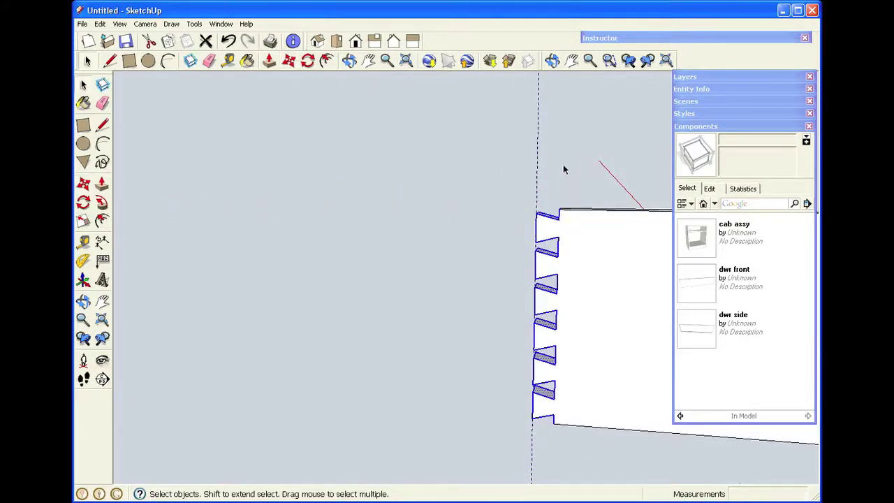
left_click_drag(563, 164, 512, 184)
key("Delete")
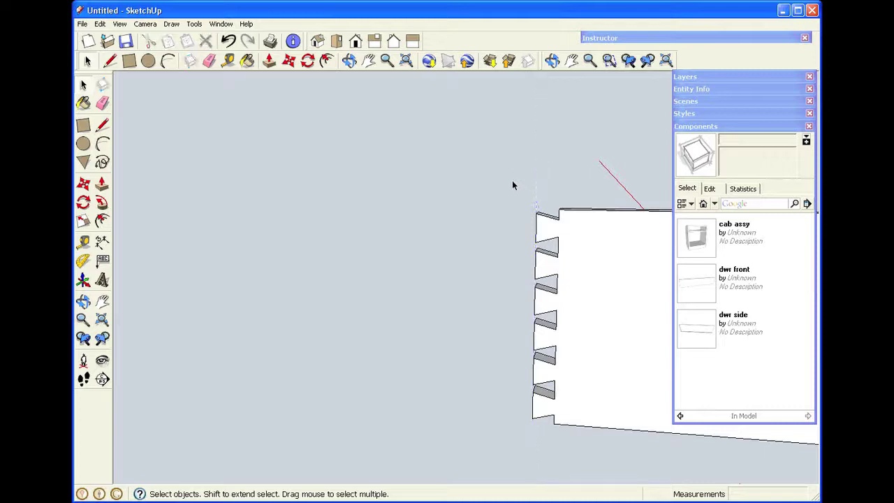
Make the whole merged drawer side a component named "dwr side", replacing the existing definition of that name
scroll(567, 278, "down", 2)
left_click(572, 60)
left_click_drag(629, 297, 363, 267)
scroll(427, 269, "down", 2)
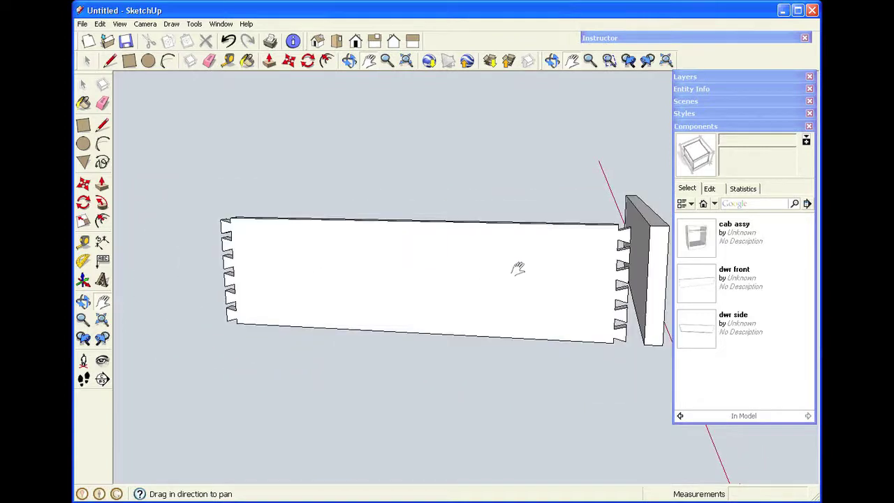
scroll(562, 267, "up", 2)
scroll(563, 266, "down", 1)
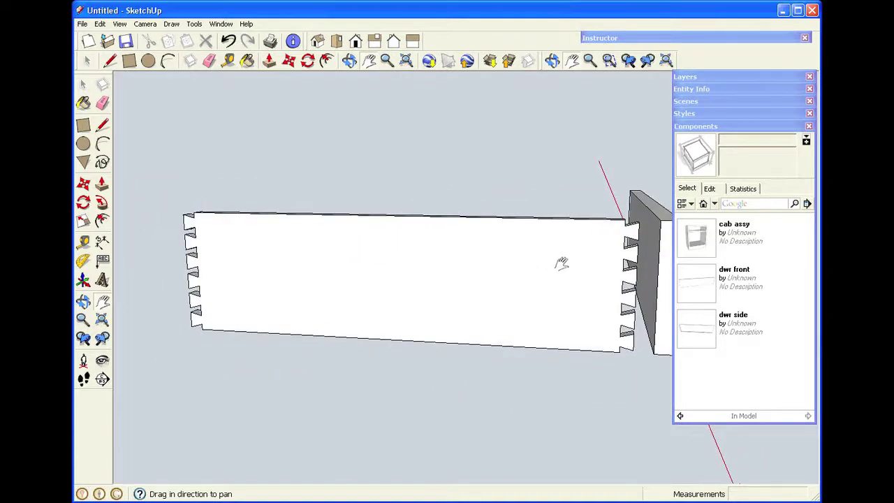
mouse_move(531, 255)
middle_mouse_down()
mouse_move(572, 245)
mouse_move(540, 256)
middle_mouse_up()
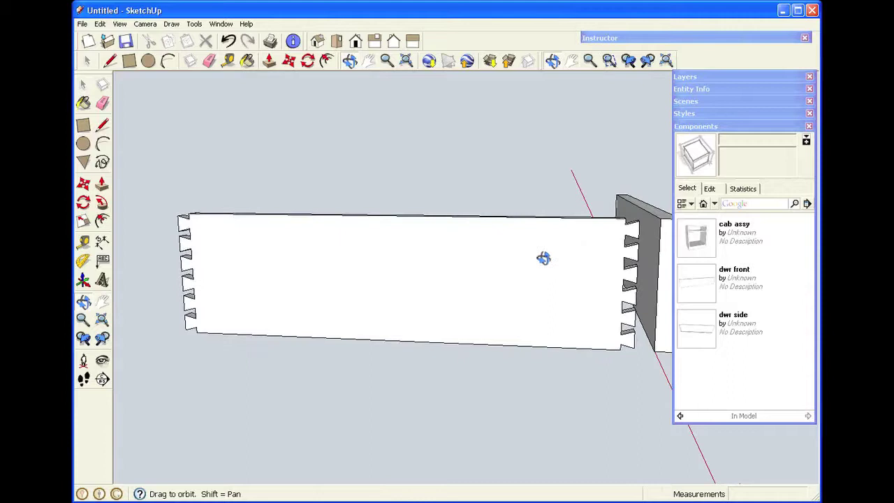
left_click_drag(162, 178, 648, 393)
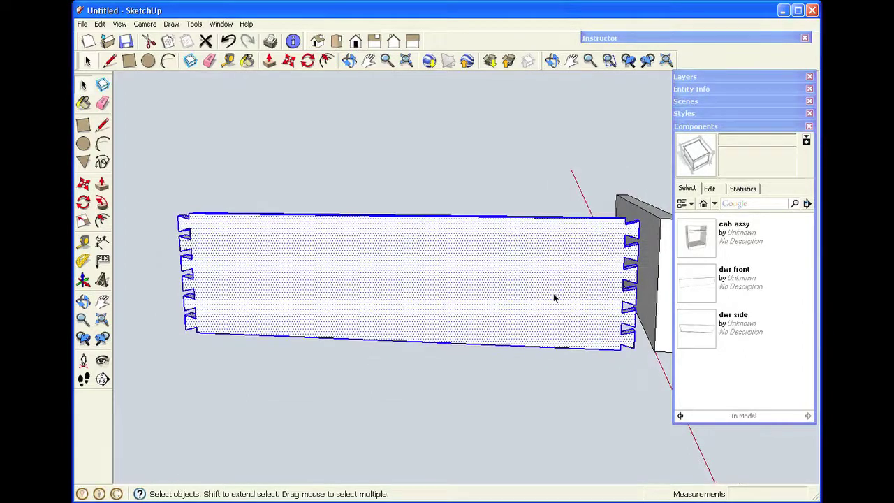
right_click(554, 299)
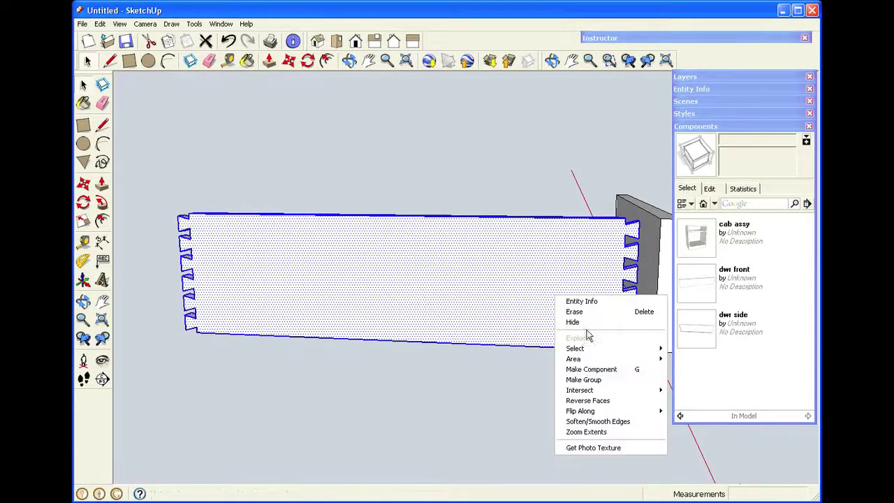
left_click(589, 370)
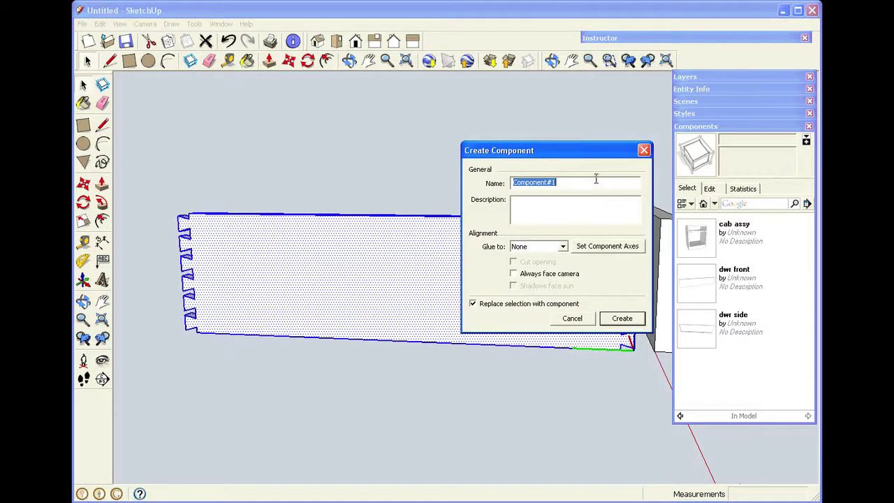
key("BackSpace")
type("dwr side")
left_click(630, 319)
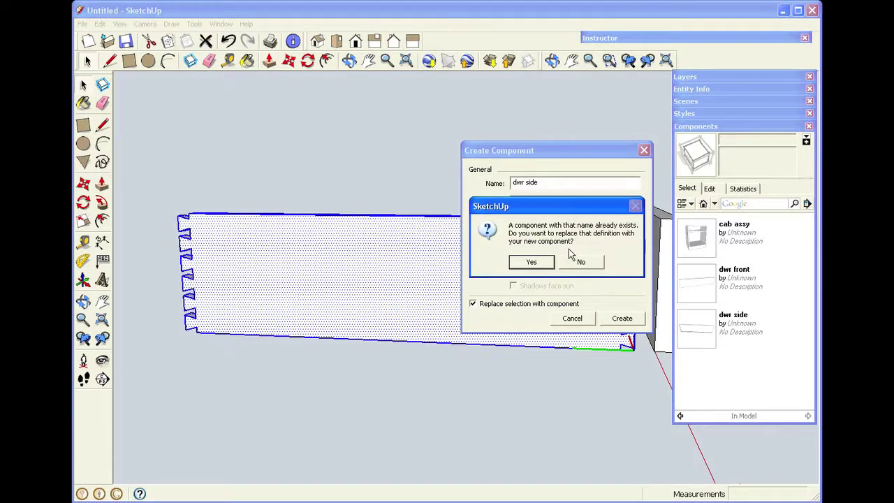
left_click(540, 264)
left_click(532, 203)
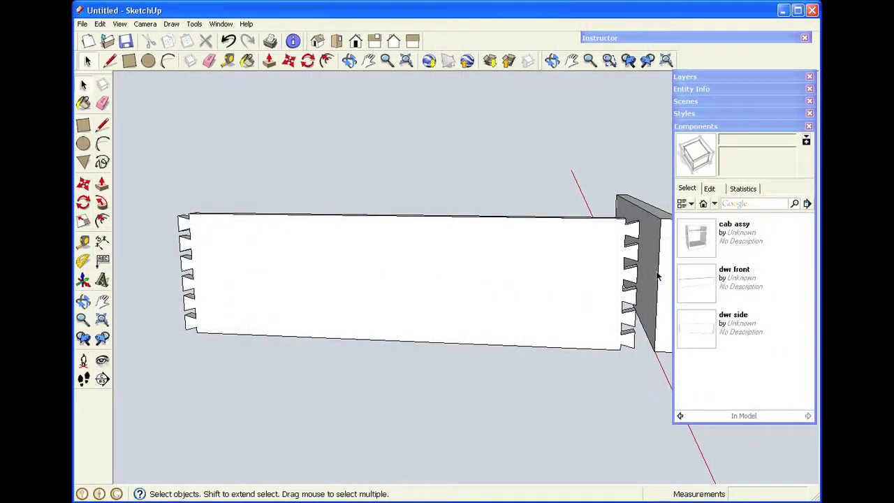
Move the drawer side 1 1/4" toward the drawer front, placing its upper dovetail shoulder corner on the front's inner top corner
scroll(657, 277, "up", 5)
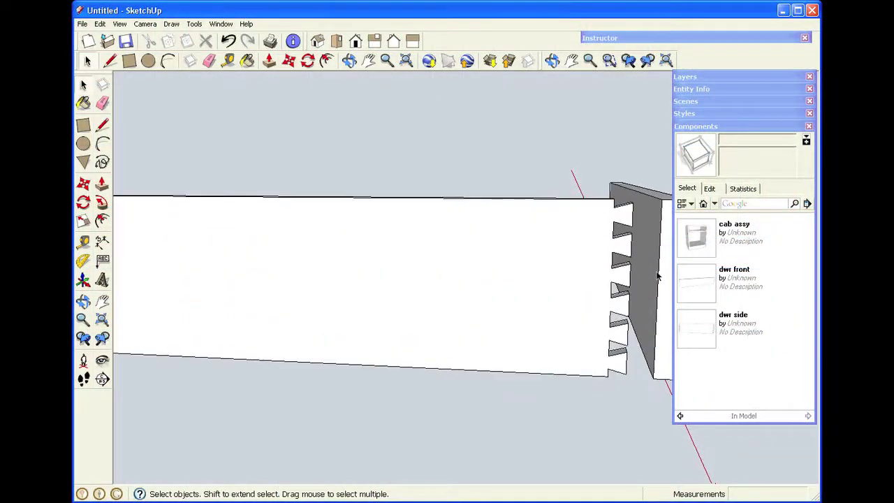
middle_click_drag(656, 278, 405, 256, "shift")
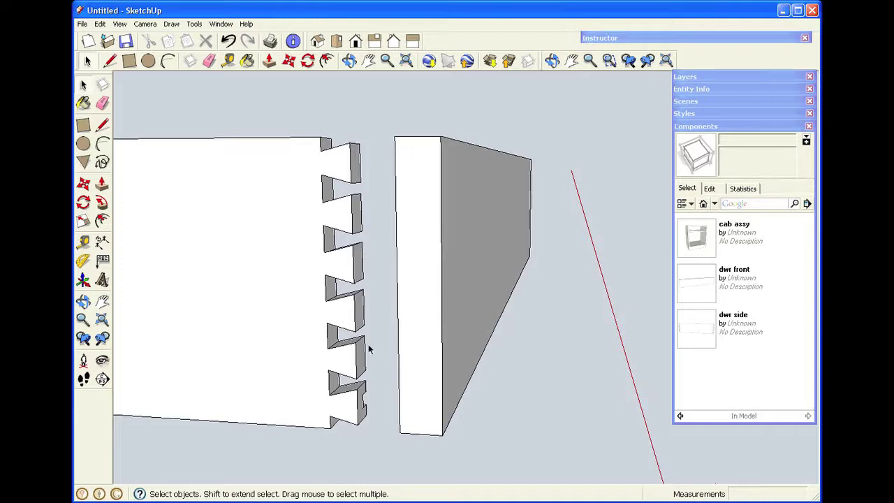
left_click(410, 297)
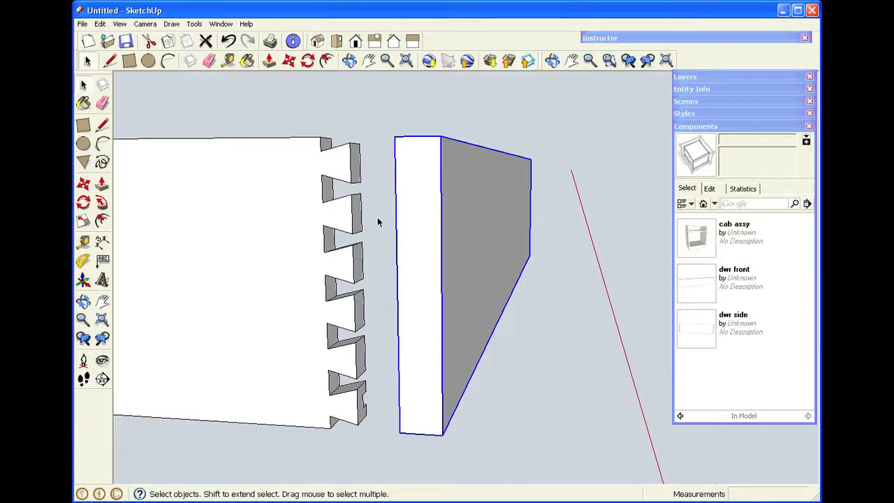
left_click(384, 152)
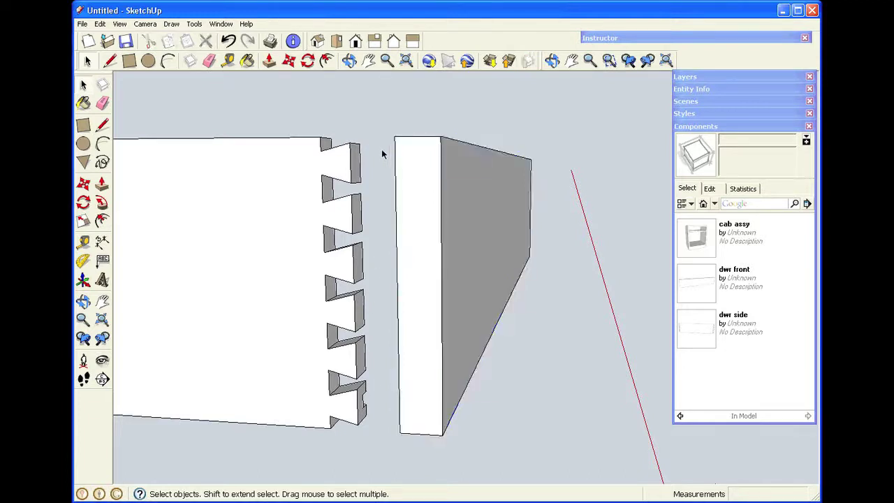
middle_click_drag(368, 88, 369, 148)
scroll(424, 197, "down", 3)
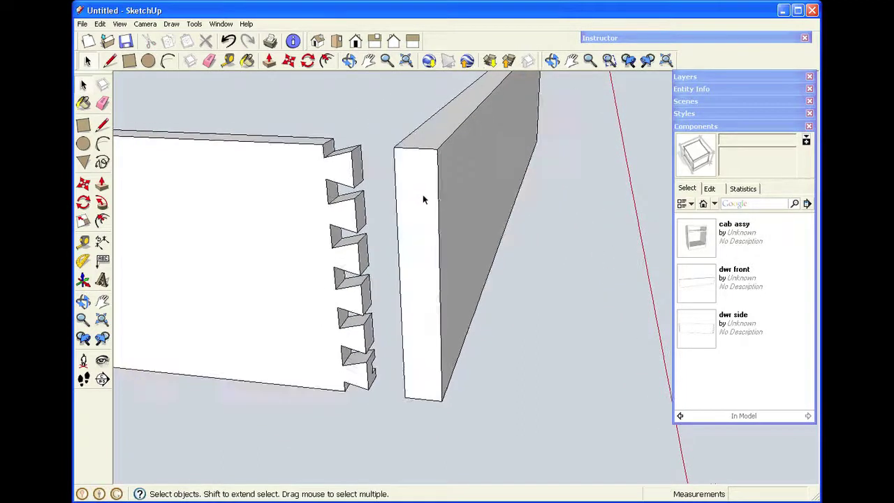
scroll(446, 144, "up", 3)
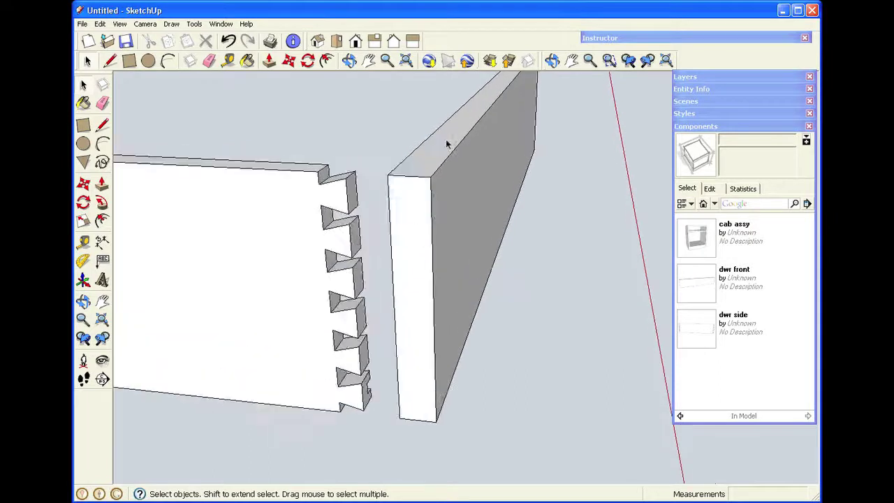
left_click(335, 199)
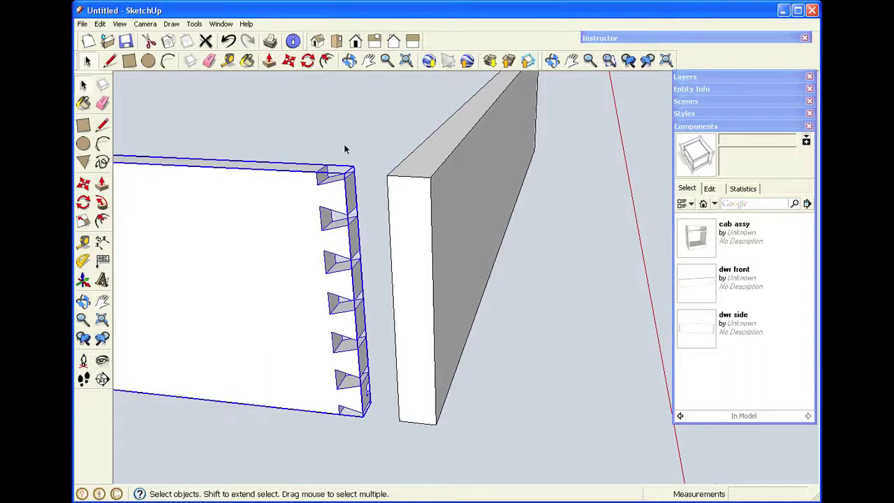
key("m")
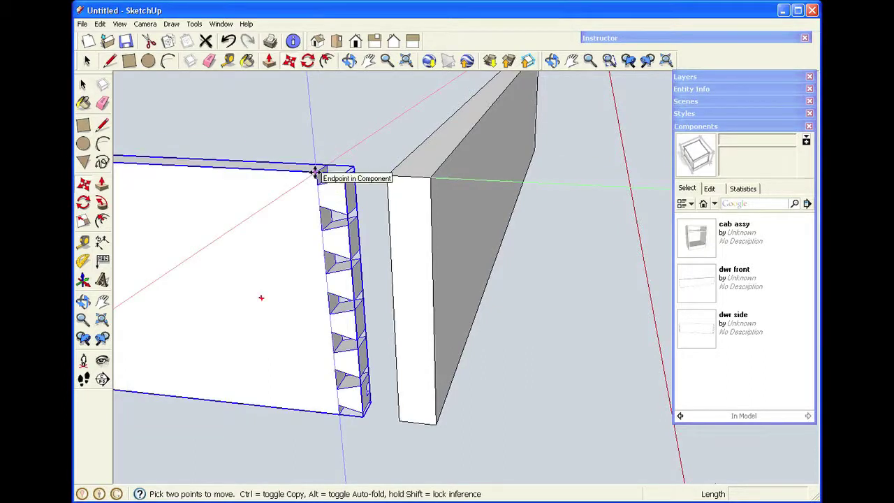
left_click(314, 172)
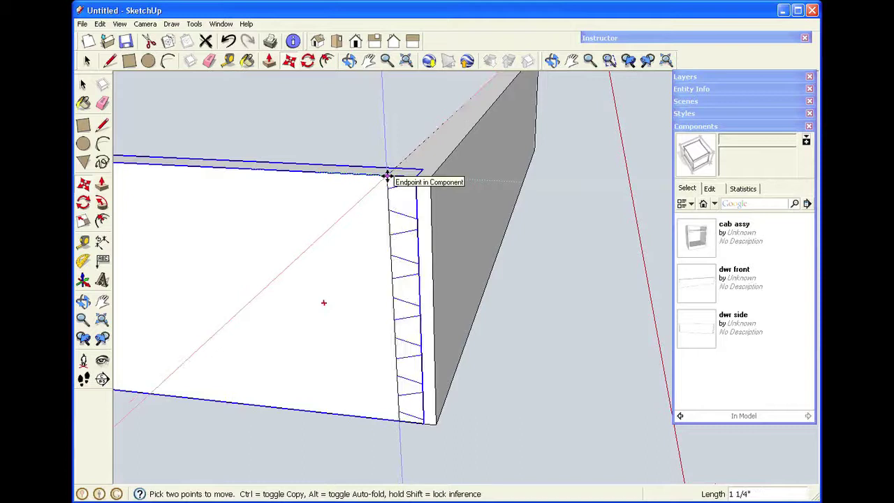
left_click(388, 171)
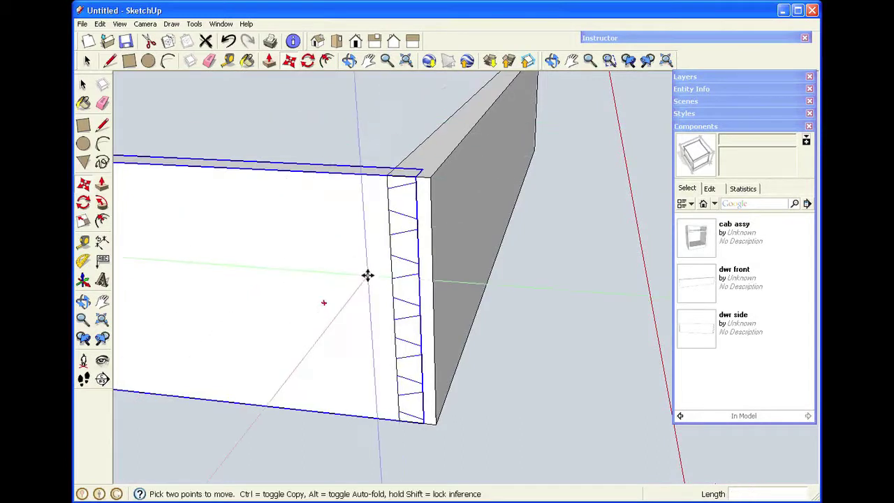
Explode the drawer side component that overlaps the end of the drawer front
scroll(367, 275, "down", 3)
right_click(332, 274)
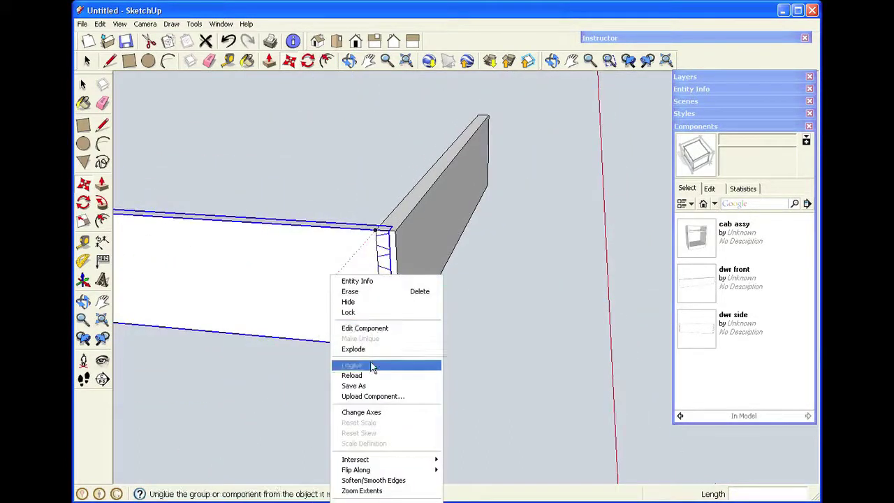
left_click(370, 351)
key("m")
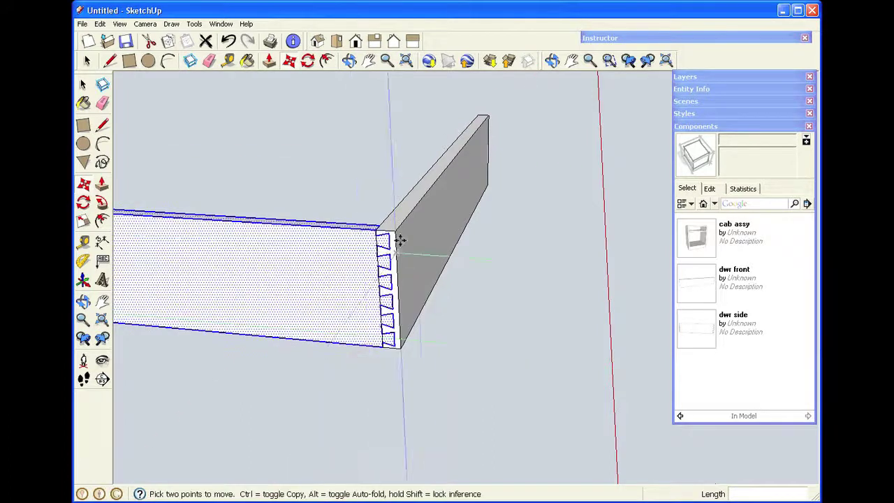
Delete the exploded drawer side geometry, keeping only the dovetail outlines on the end of the drawer front
middle_click_drag(351, 155, 540, 157)
key("space")
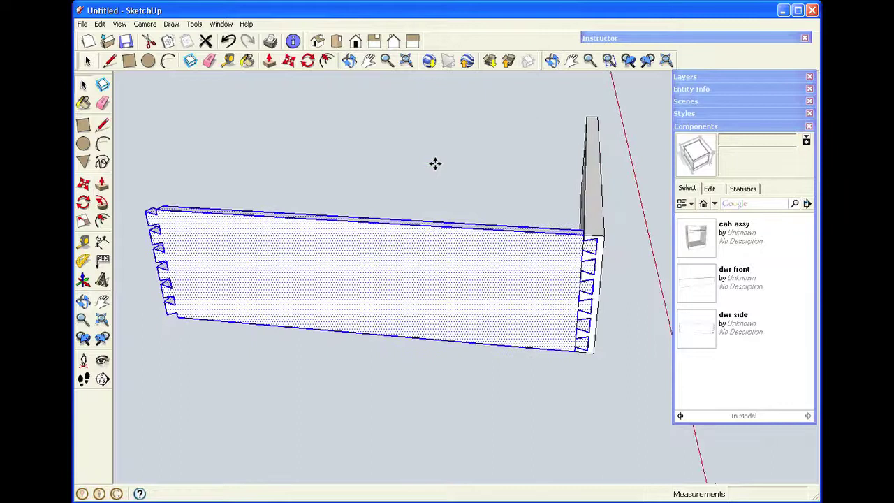
left_click(285, 158)
left_click_drag(143, 364, 141, 365)
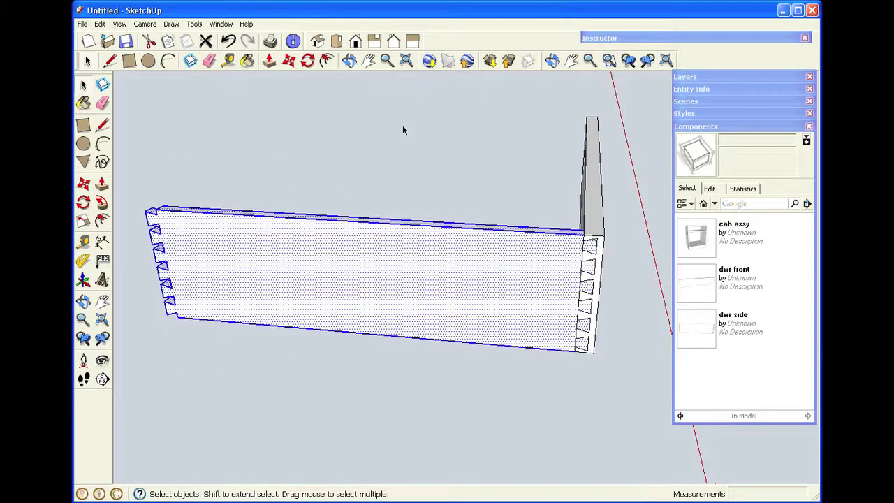
key("Delete")
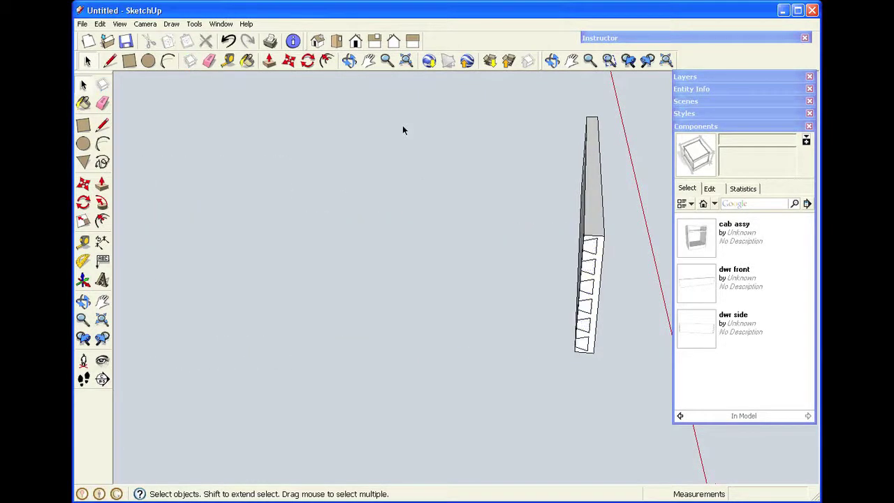
left_click(368, 62)
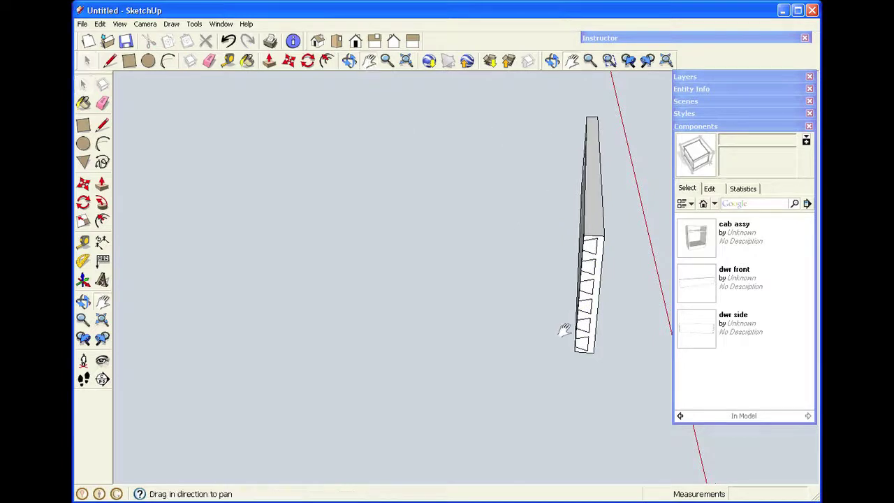
Explode the drawer front component that carries the dovetail outlines on its end
left_click_drag(564, 329, 429, 331)
middle_click_drag(454, 302, 456, 191)
key("space")
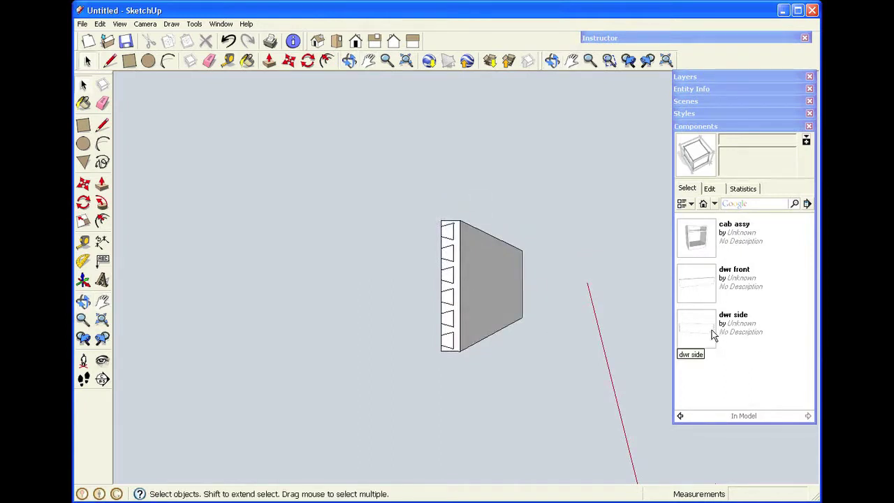
left_click(755, 125)
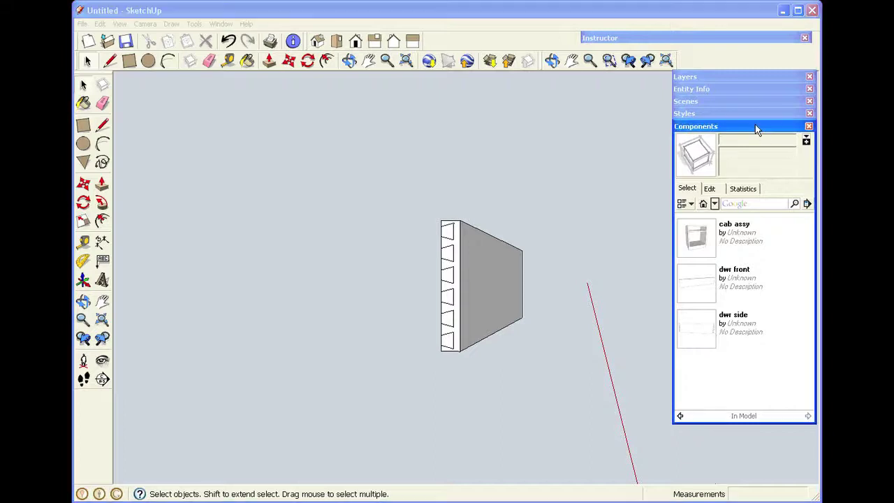
left_click(485, 308)
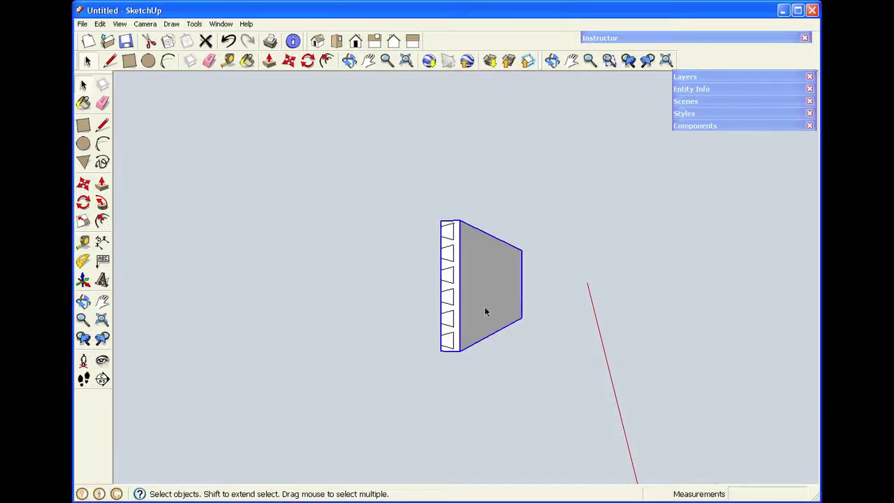
right_click(486, 311)
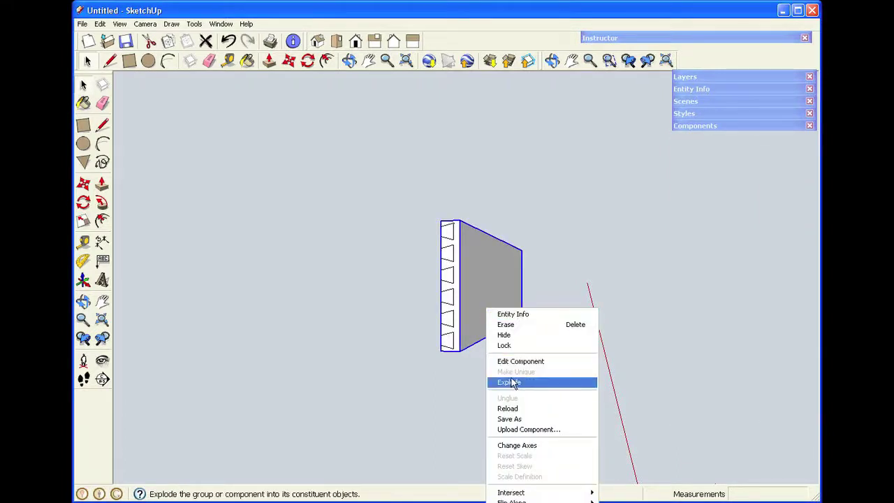
left_click(509, 381)
Intersect all of the drawer front's geometry and dovetail outlines with each other, using only the selected entities
scroll(451, 271, "up", 3)
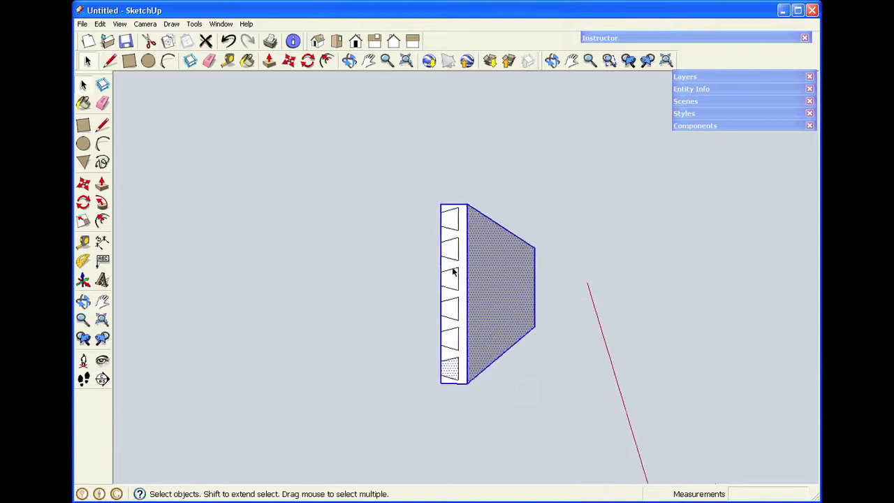
left_click(410, 246)
mouse_move(371, 127)
left_mouse_down()
mouse_move(457, 431)
mouse_move(582, 465)
left_mouse_up()
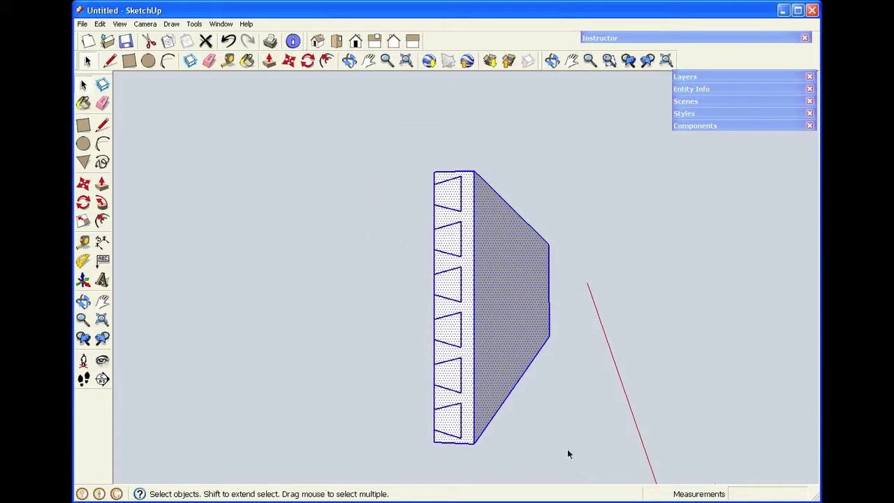
right_click(494, 314)
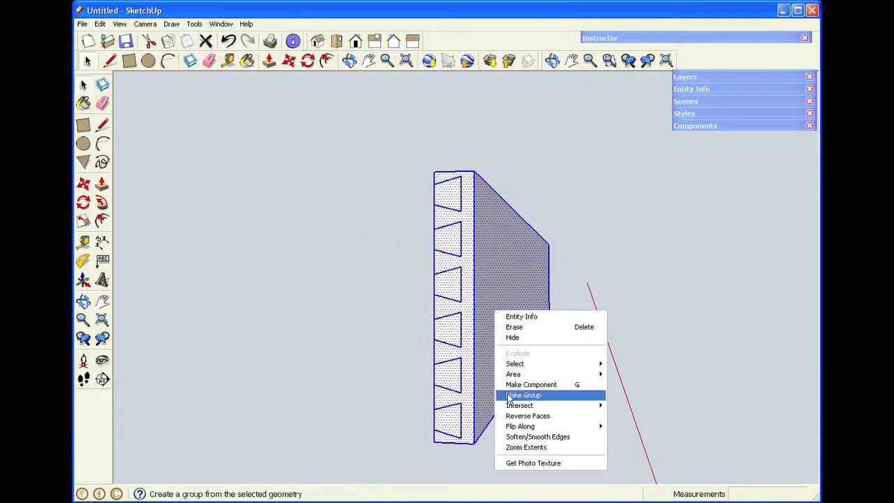
mouse_move(515, 407)
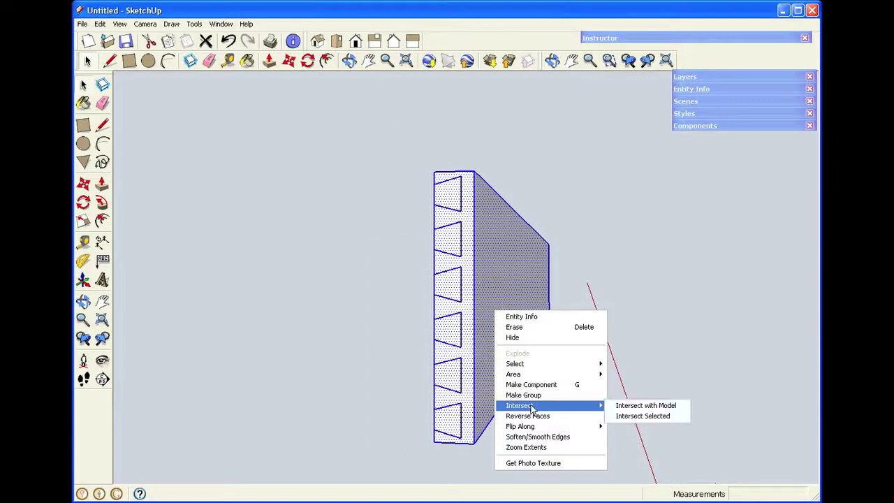
left_click(623, 417)
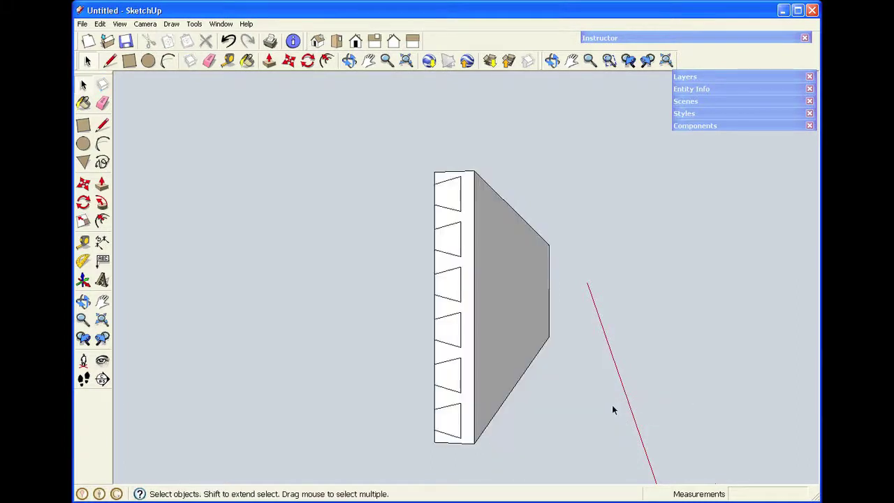
Push the uppermost dovetail socket face 1/2" into the end of the drawer front
left_click(352, 61)
left_click_drag(355, 199, 532, 279)
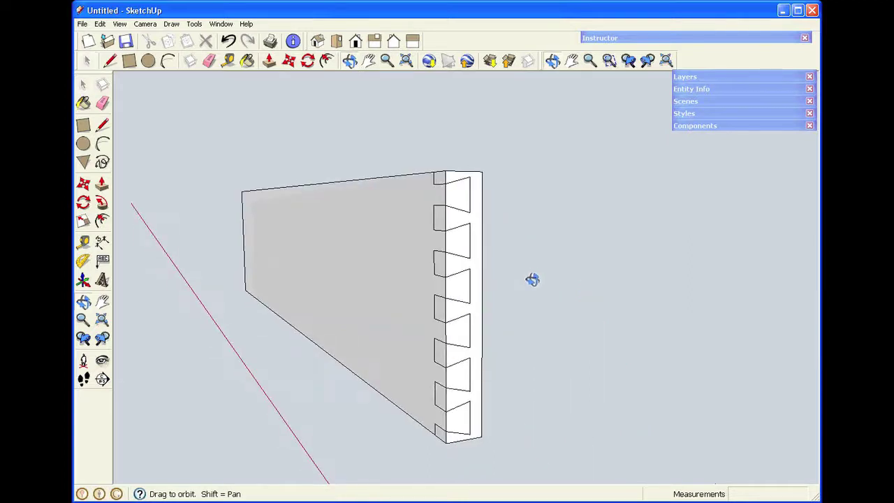
key("space")
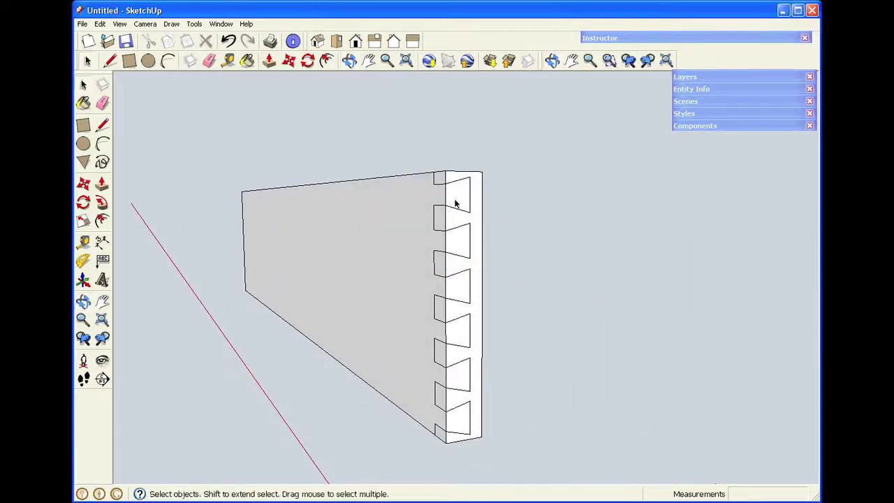
key("p")
left_click(455, 202)
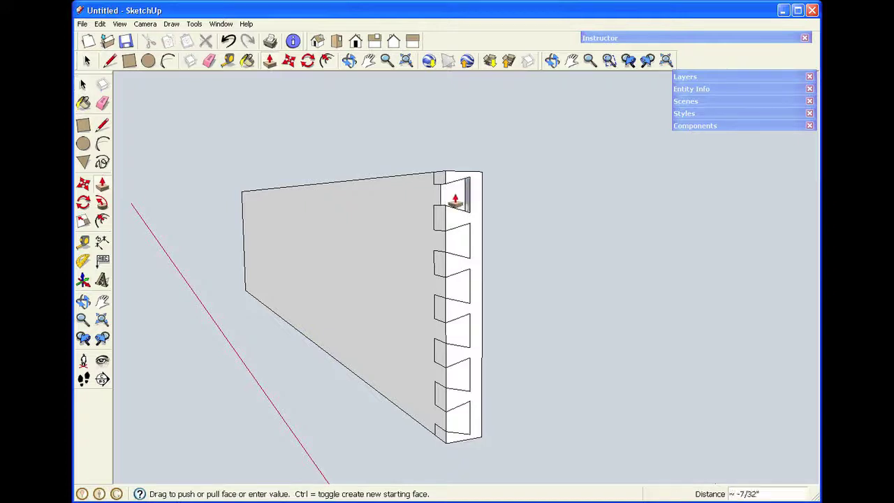
type("1/2")
key("Return")
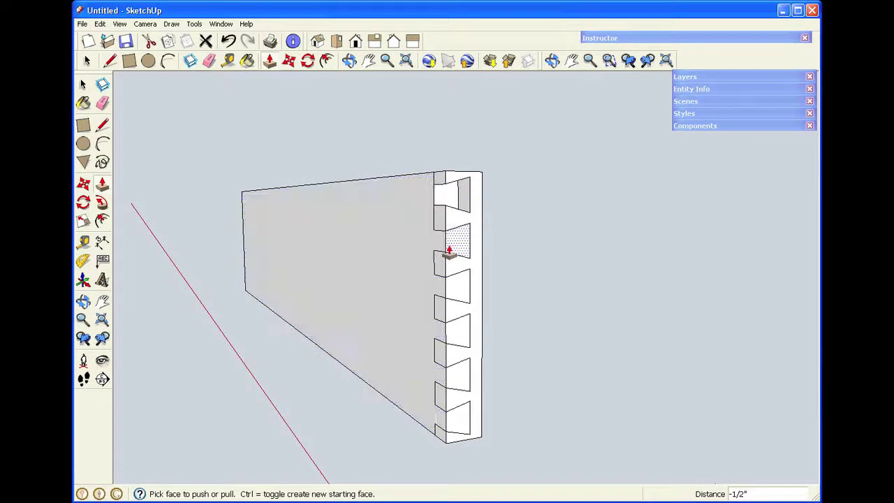
Repeat the 1/2" push on the remaining five dovetail socket faces down the drawer front's end
double_click(455, 248)
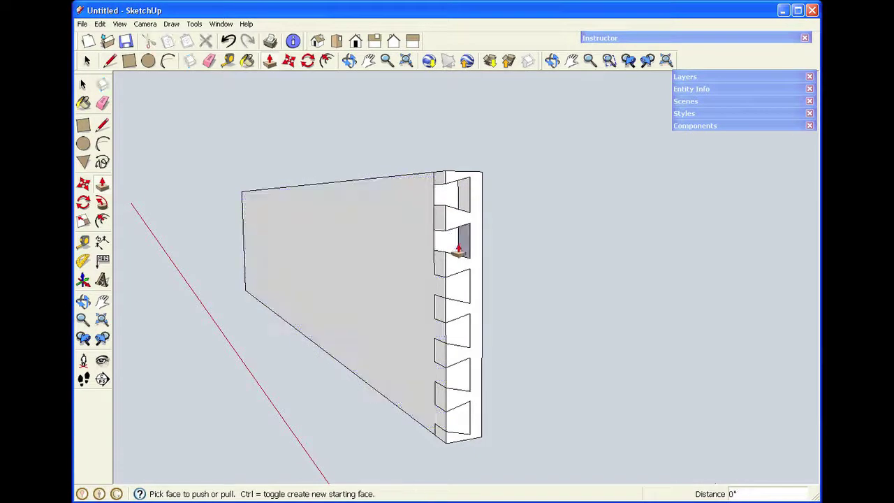
double_click(460, 289)
double_click(461, 326)
double_click(462, 373)
double_click(461, 424)
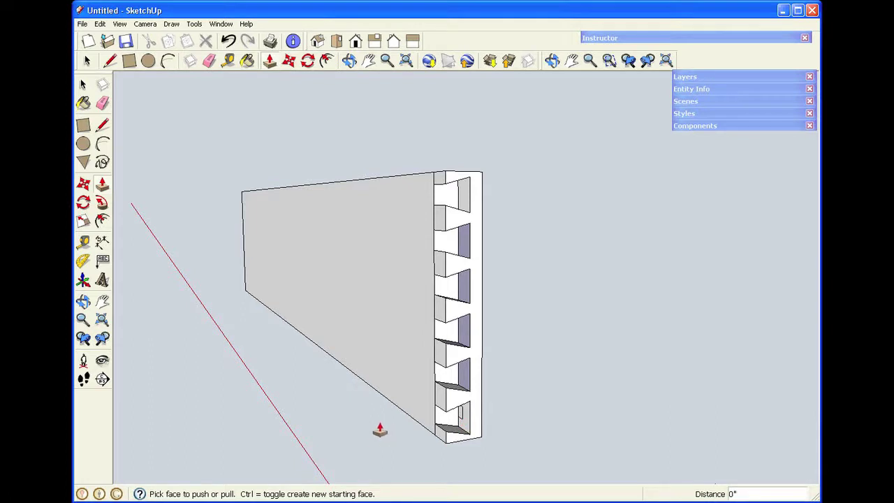
Reverse the blue back-side faces on the rear walls of the second through fifth dovetail sockets
left_click(349, 62)
left_click_drag(460, 282, 427, 321)
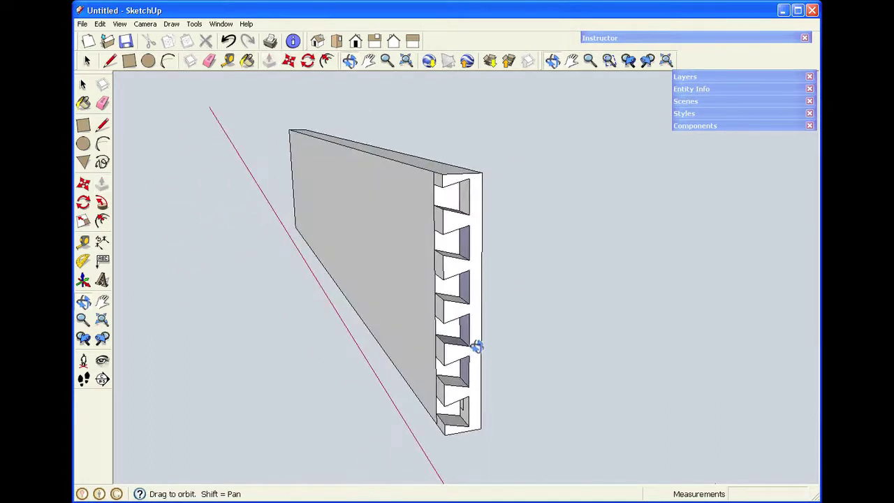
scroll(475, 347, "up", 4)
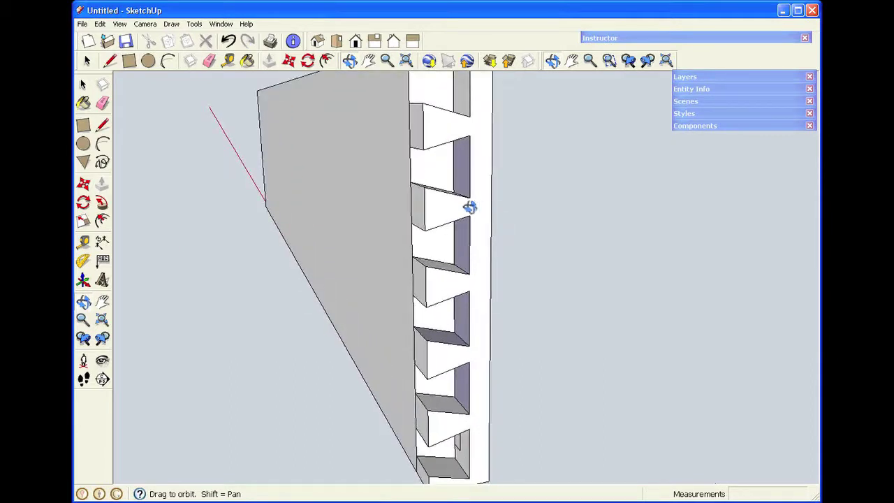
left_click_drag(469, 205, 466, 213)
key("space")
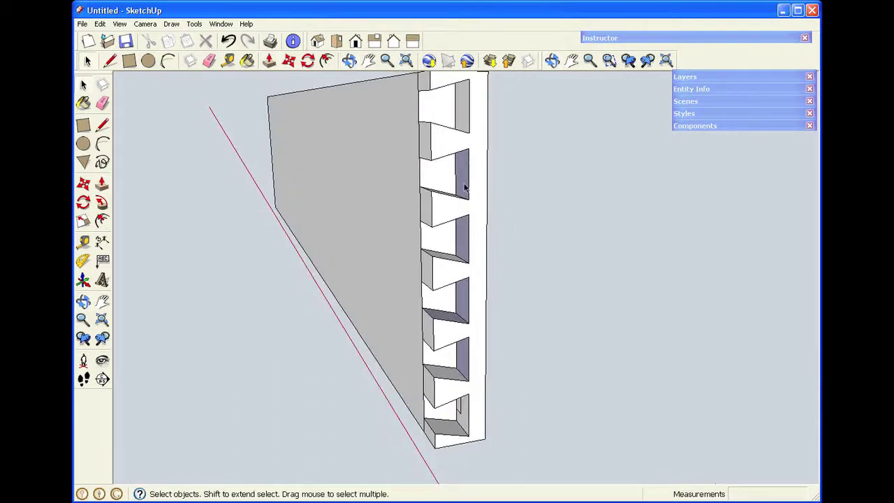
left_click(460, 160)
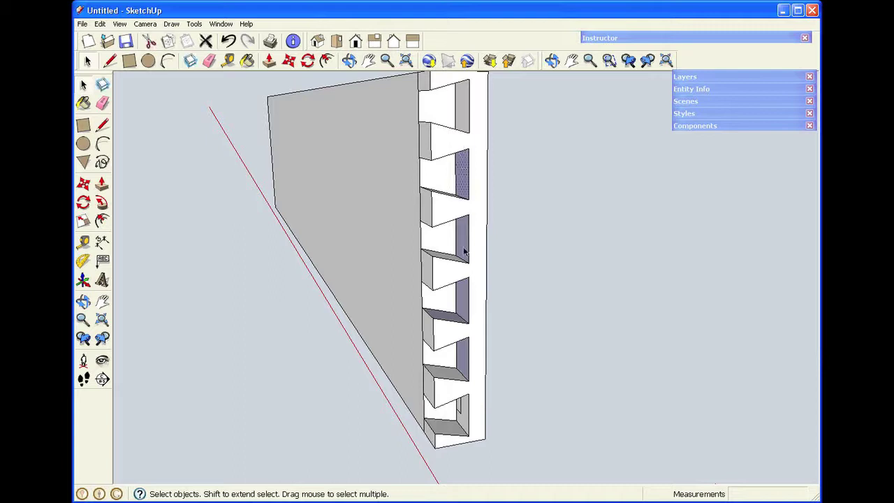
left_click(463, 250)
left_click(463, 300, "shift")
left_click(470, 353, "shift")
right_click(465, 175)
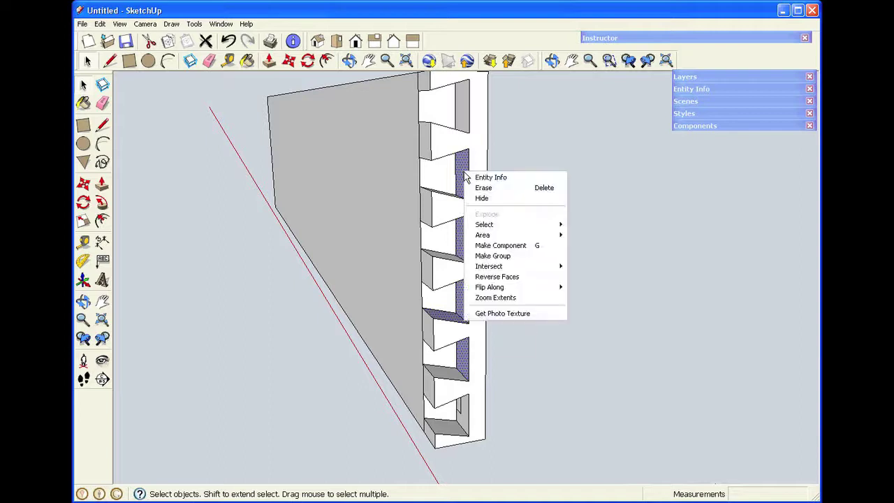
left_click(497, 277)
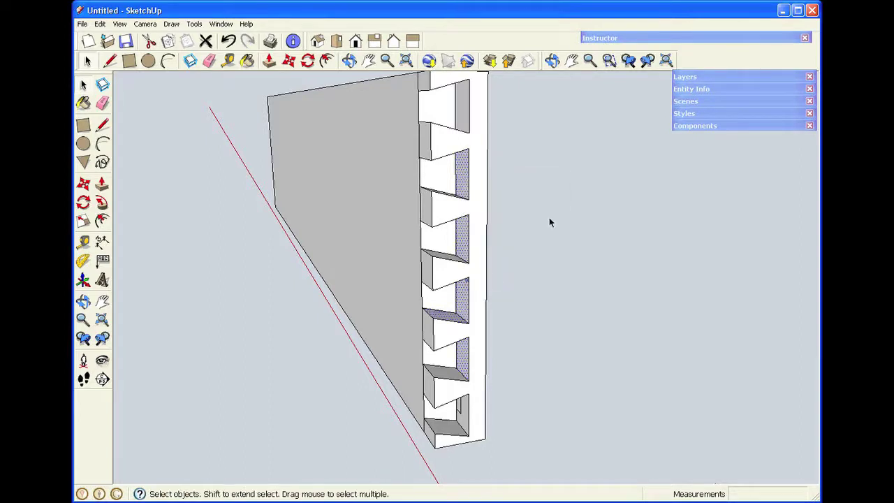
left_click(537, 282)
Reverse the blue face on the upper side of the first full pin below the drawer front's top edge
left_click(349, 61)
left_click_drag(404, 187, 394, 280)
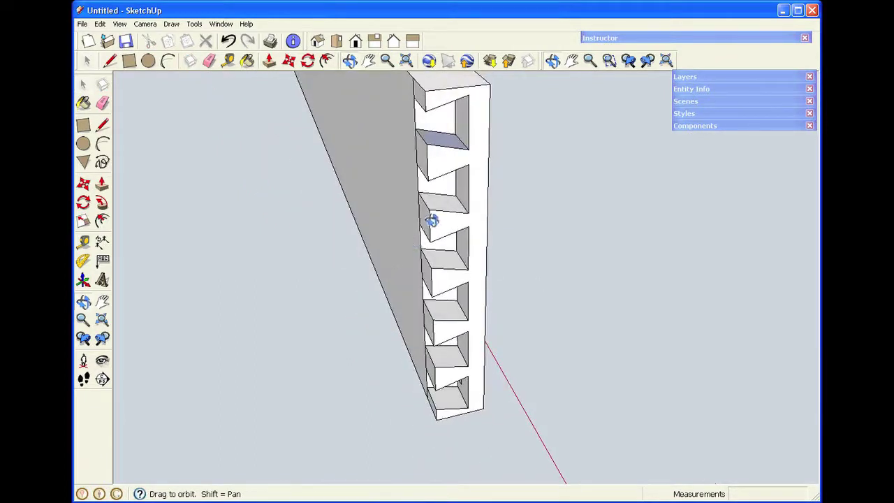
key("space")
left_click(440, 142)
right_click(439, 141)
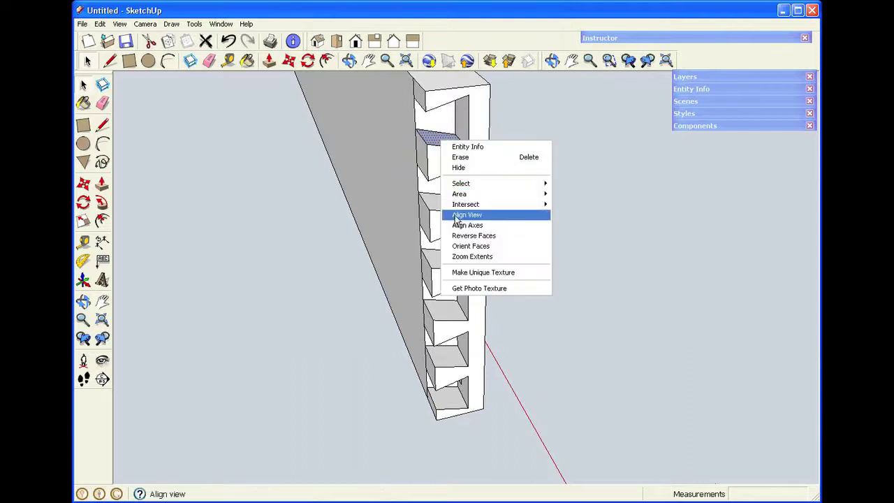
left_click(460, 236)
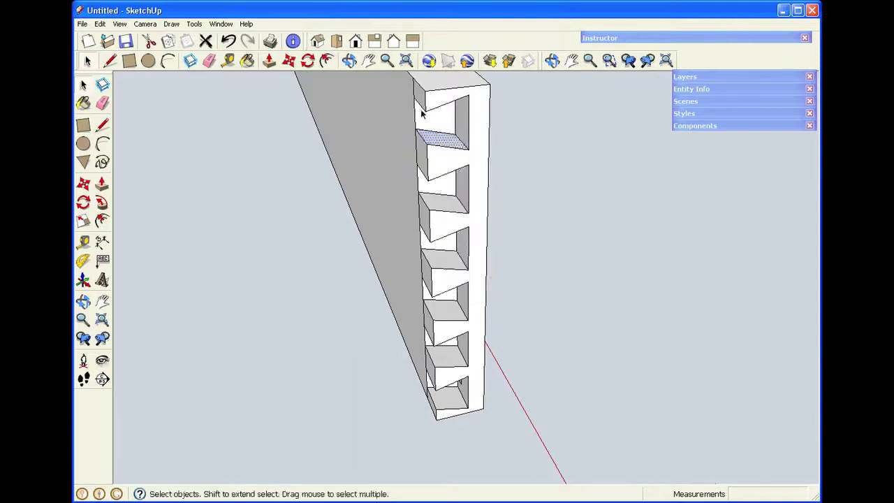
Reverse the blue face on the underside of the same uppermost full pin
left_click(349, 61)
left_click_drag(424, 234, 419, 141)
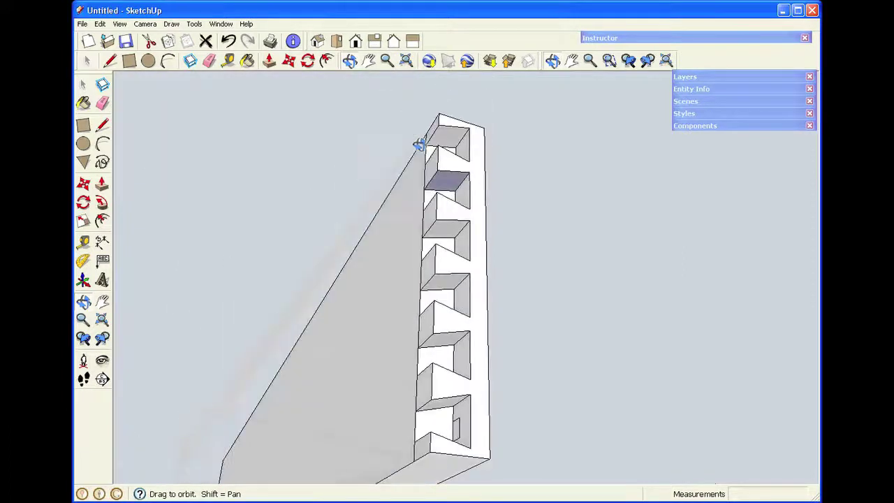
key("space")
right_click(450, 187)
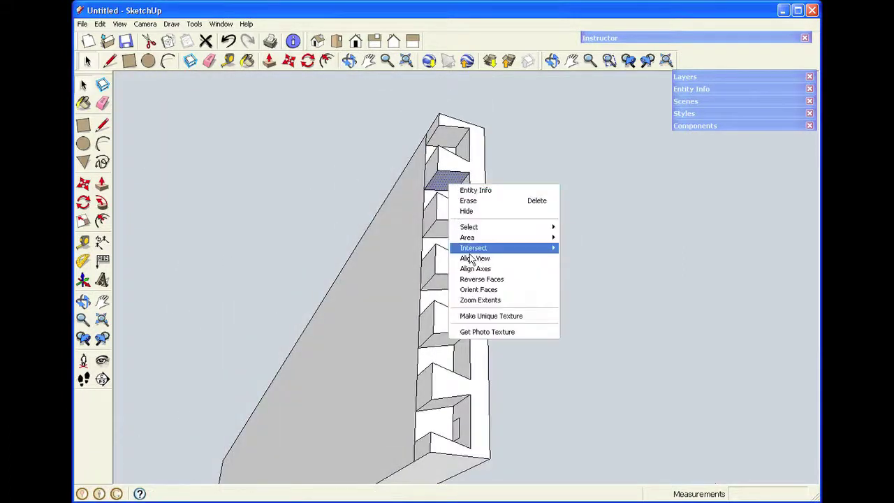
left_click(471, 279)
Delete the leftover vertical edges at the base of every pin on the drawer front's inner face
key("o")
left_click_drag(393, 107, 392, 267)
middle_click_drag(392, 267, 447, 239)
left_click(420, 88)
left_click(418, 88)
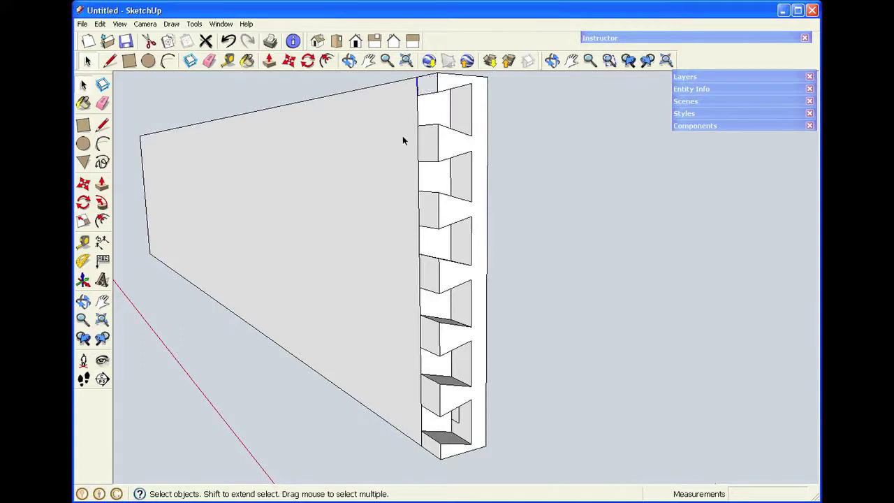
left_click(417, 148, "shift")
left_click(419, 205, "shift")
left_click(419, 274, "shift")
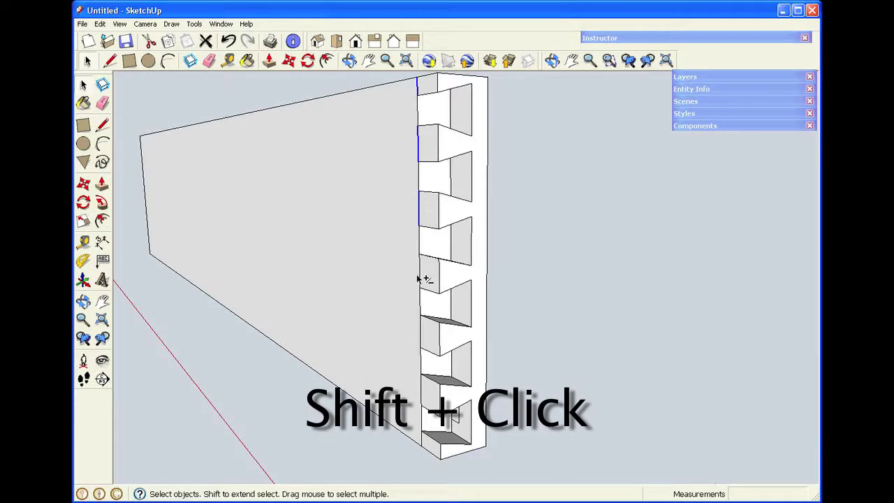
left_click(419, 335, "shift")
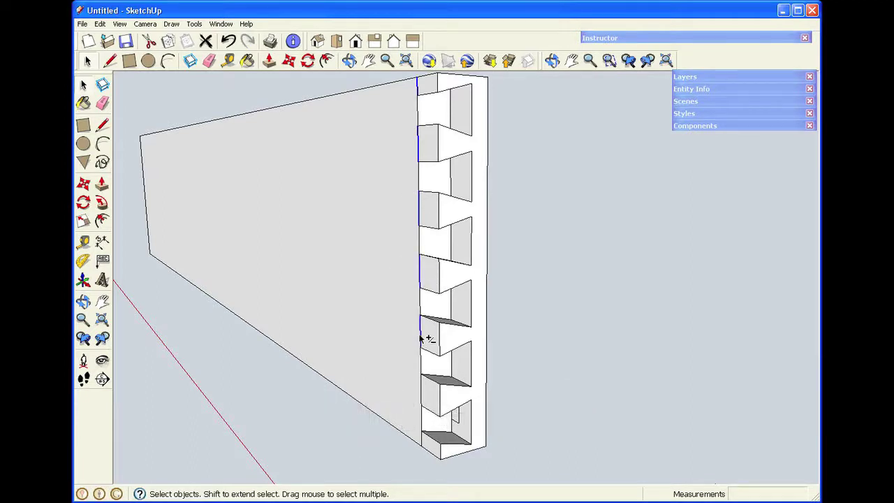
left_click(422, 391, "shift")
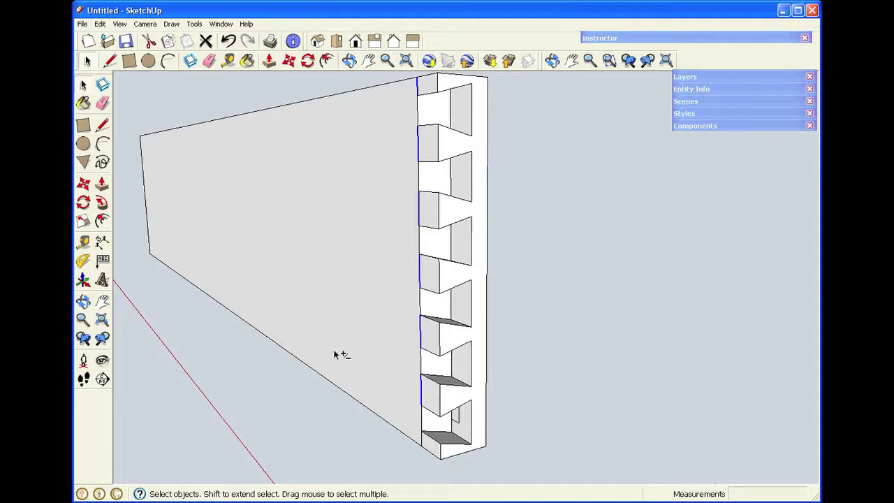
left_click(422, 441, "shift")
key("Delete")
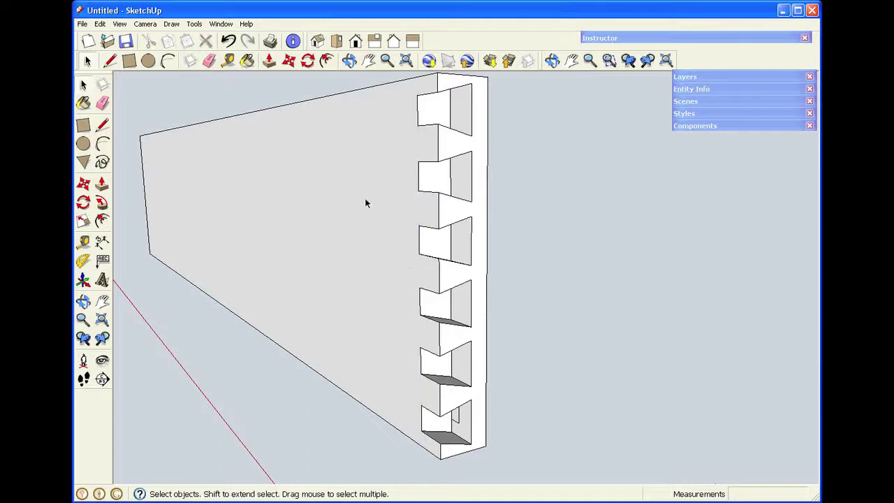
Copy the inner vertical edge of the lowest dovetail socket's side wall 3/16" toward the back of the socket
scroll(450, 456, "up", 6)
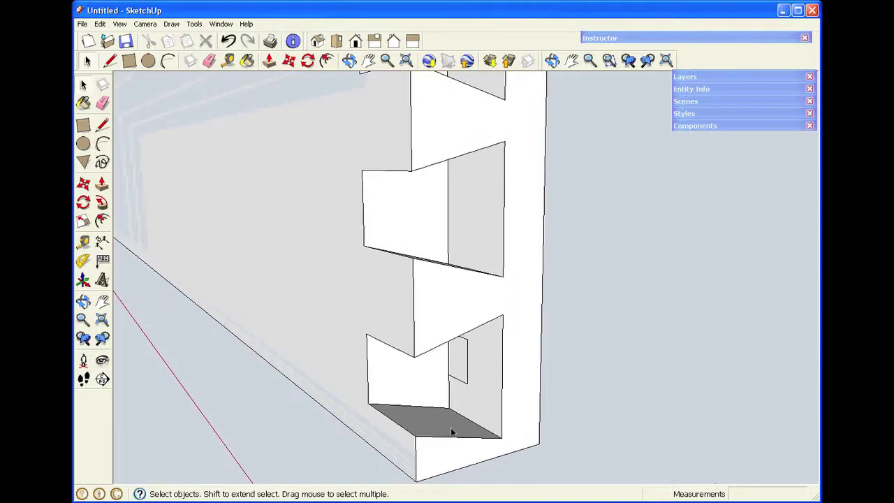
left_click(349, 61)
left_click_drag(428, 433, 449, 367)
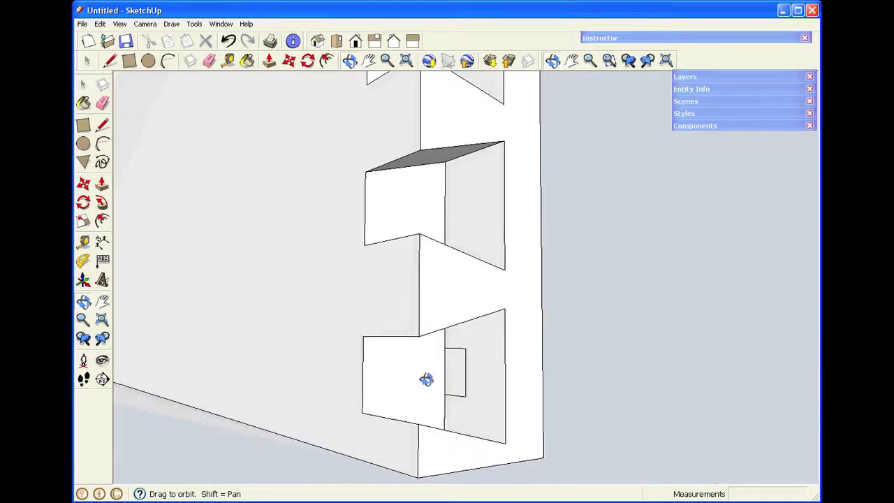
scroll(424, 380, "up", 2)
key("space")
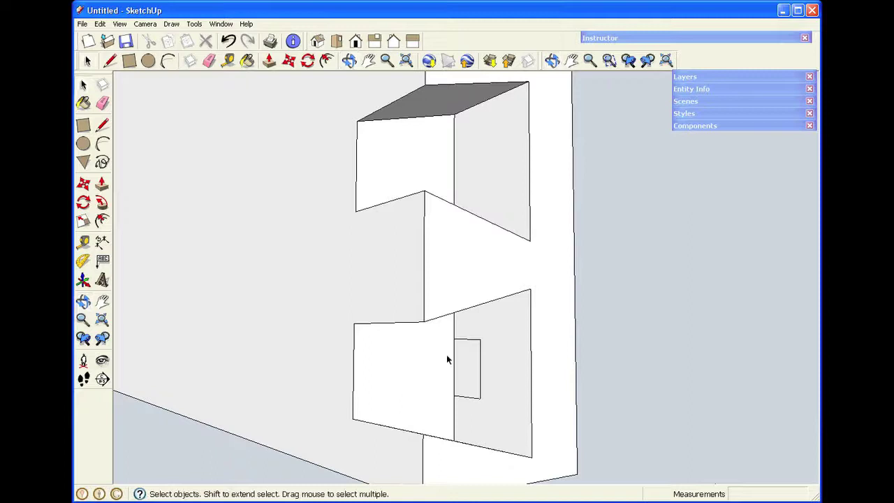
left_click(353, 380)
key("m")
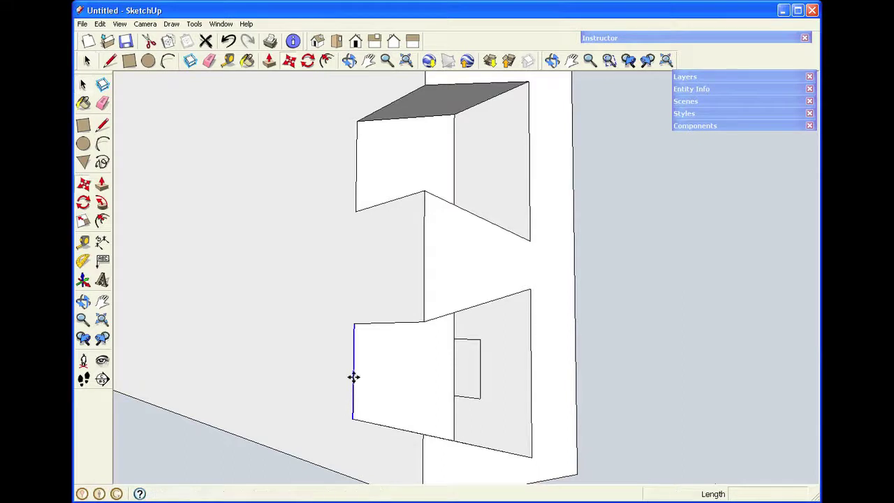
key("ctrl")
left_click(353, 370)
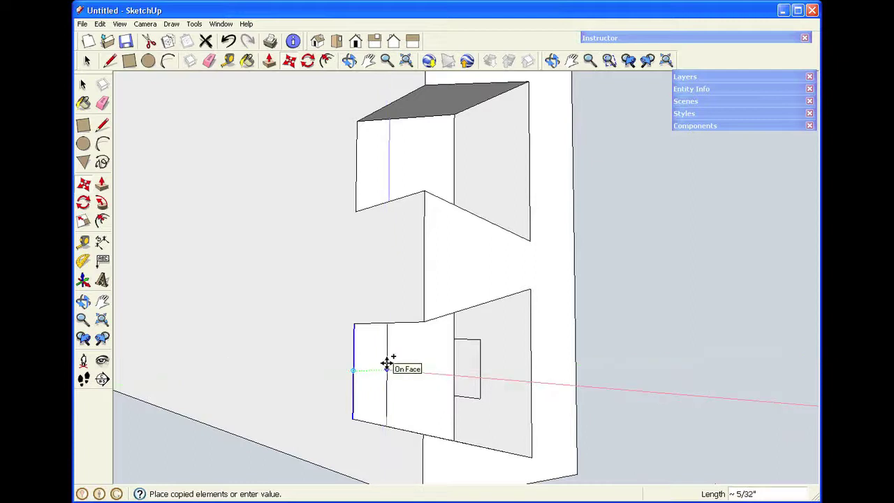
type("3/16")
key("Return")
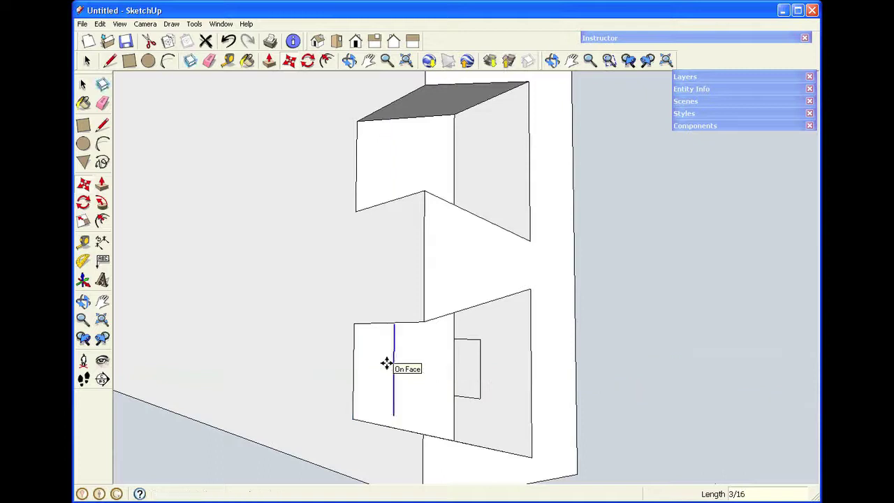
Draw two horizontal lines closing the groove profile at the small rectangle's upper and lower heights, and delete the copied edge's overhanging ends
key("space")
scroll(446, 373, "up", 3)
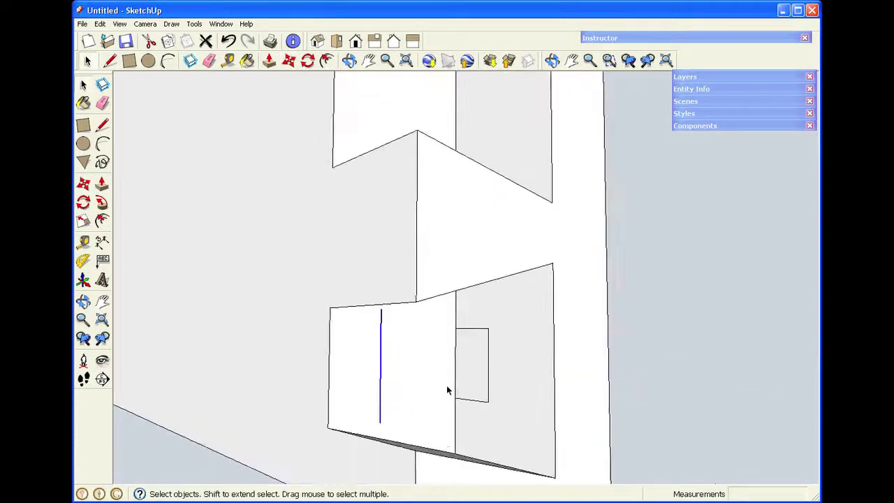
key("l")
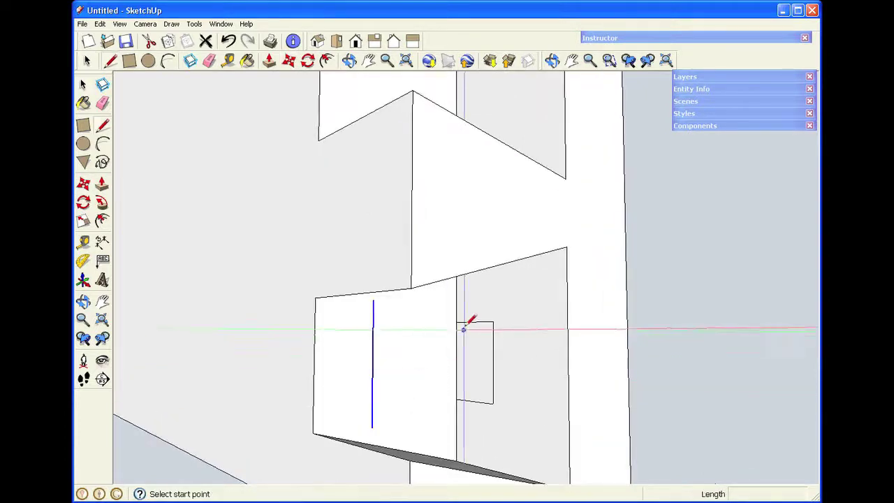
left_click(372, 321)
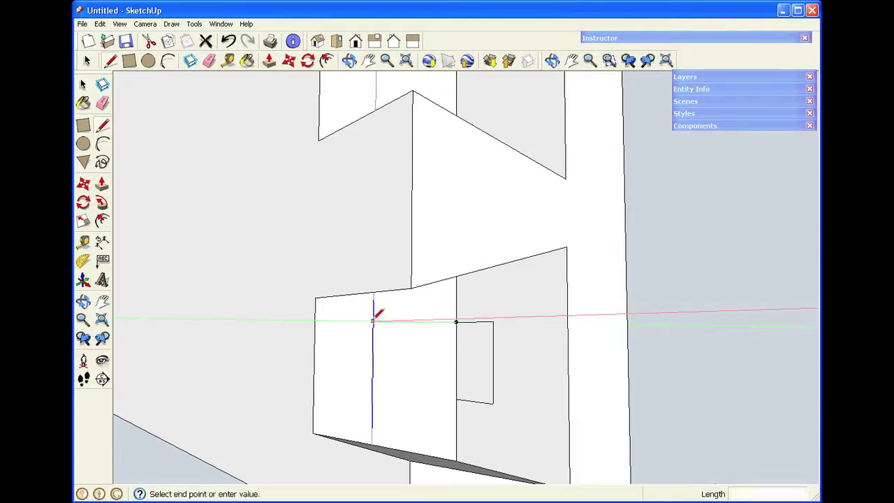
left_click(315, 320)
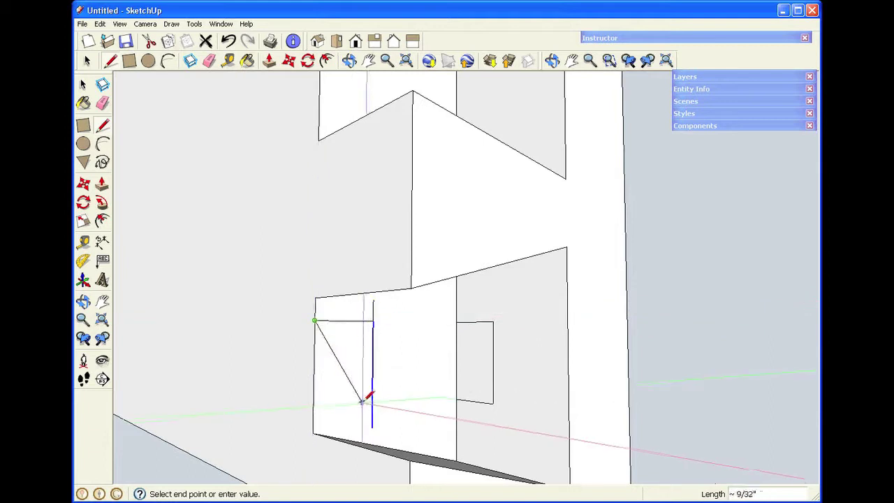
key("Escape")
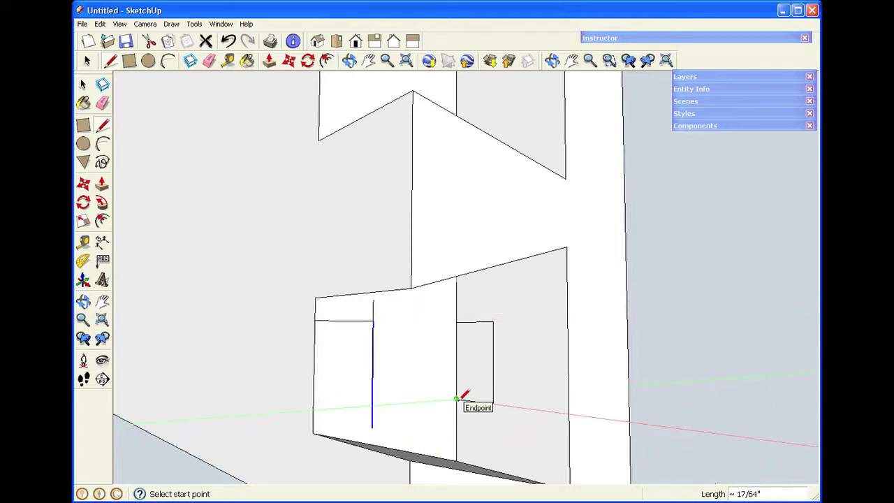
left_click(372, 405)
left_click(312, 409)
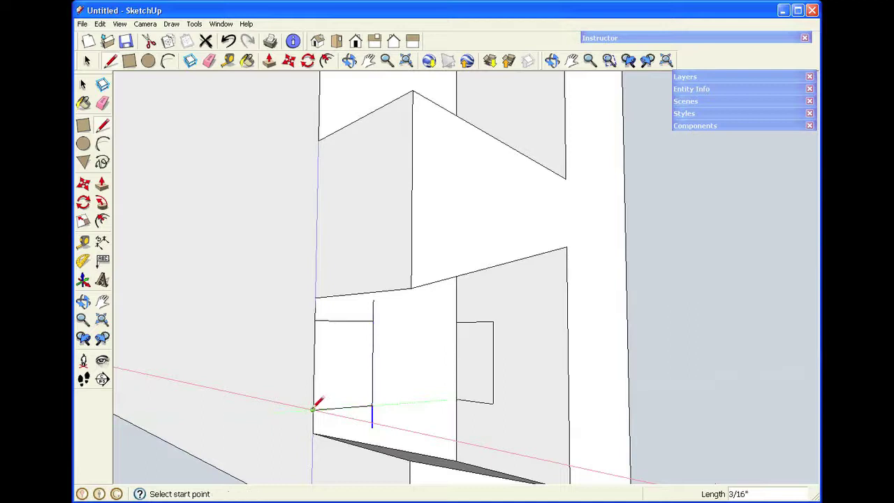
key("space")
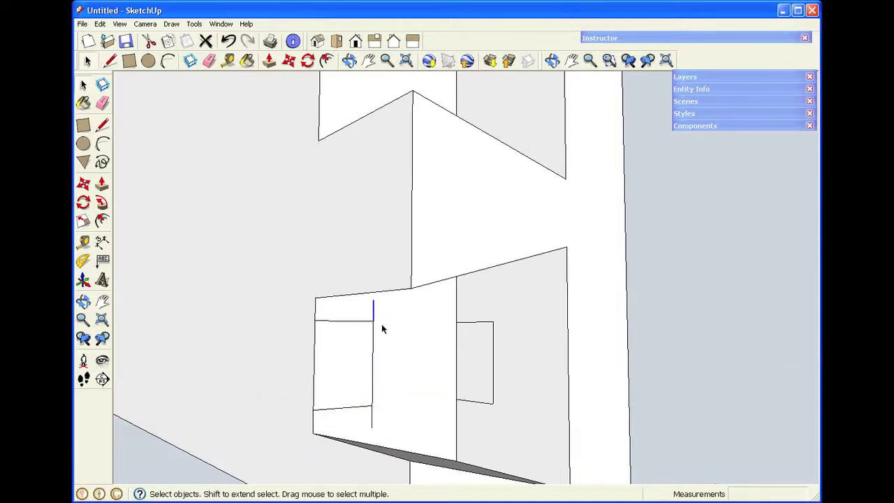
key("Delete")
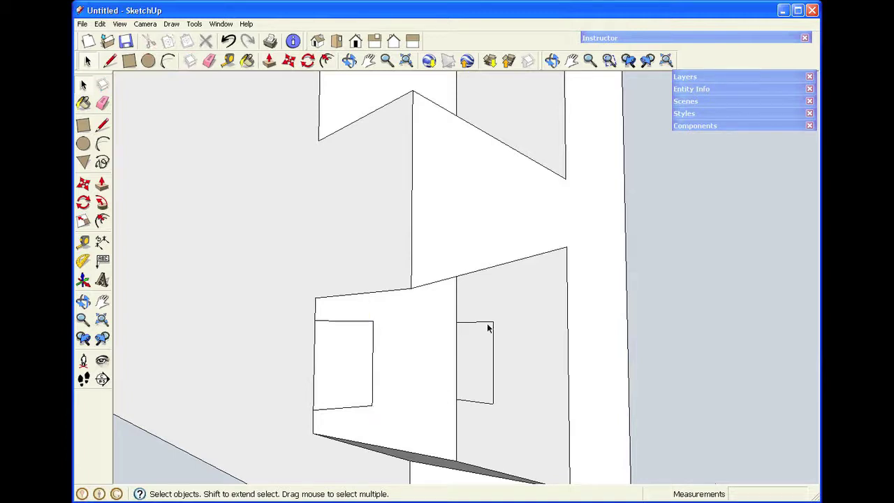
Delete the three edges of the small rectangle on the back wall of the lowest socket
key("ctrl+z")
left_click(491, 345, "shift")
left_click(487, 346, "shift")
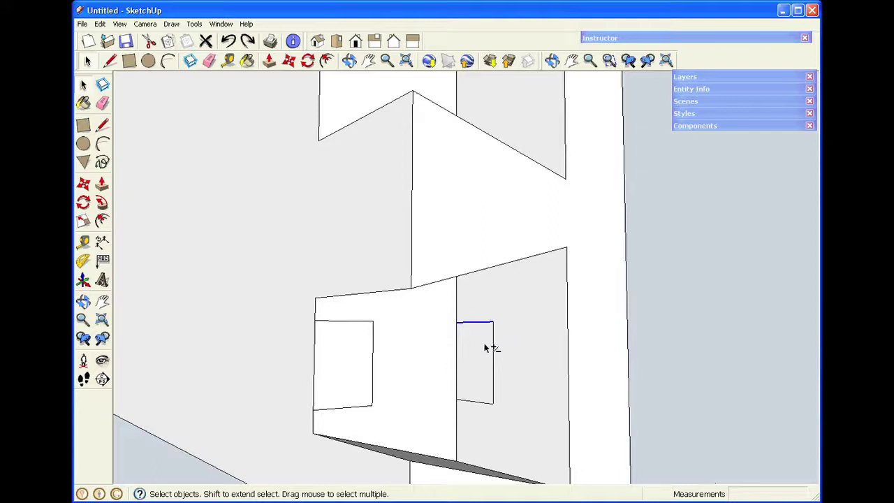
left_click(493, 361, "shift")
left_click(484, 403, "shift")
key("Delete")
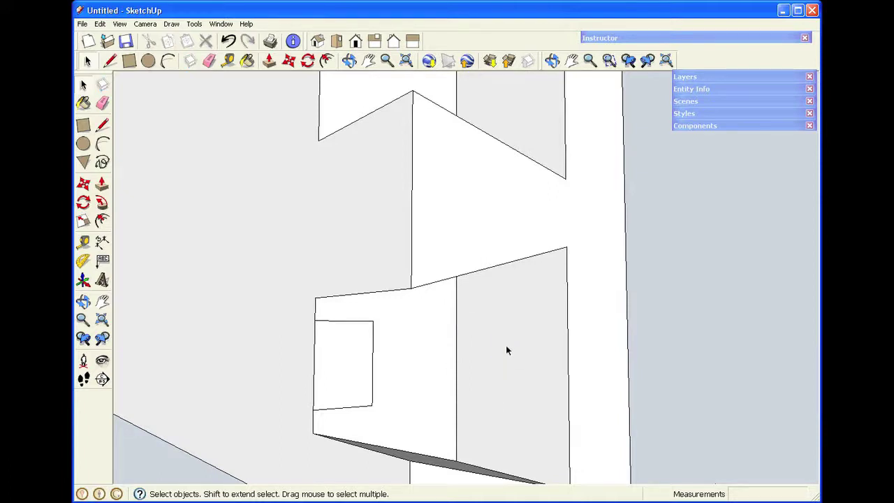
Push the groove profile through the full 23 1/2" length of the drawer front to cut the drawer-bottom groove
middle_click_drag(346, 365, 470, 347)
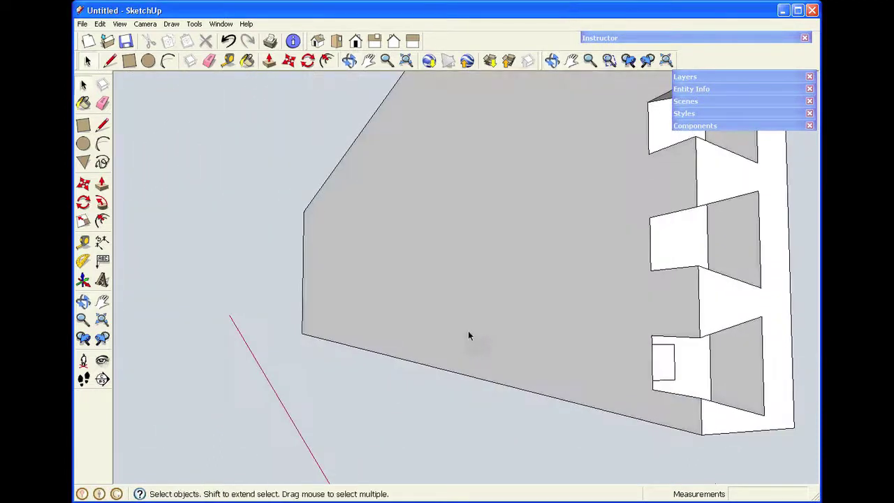
key("p")
left_click_drag(659, 370, 301, 328)
key("space")
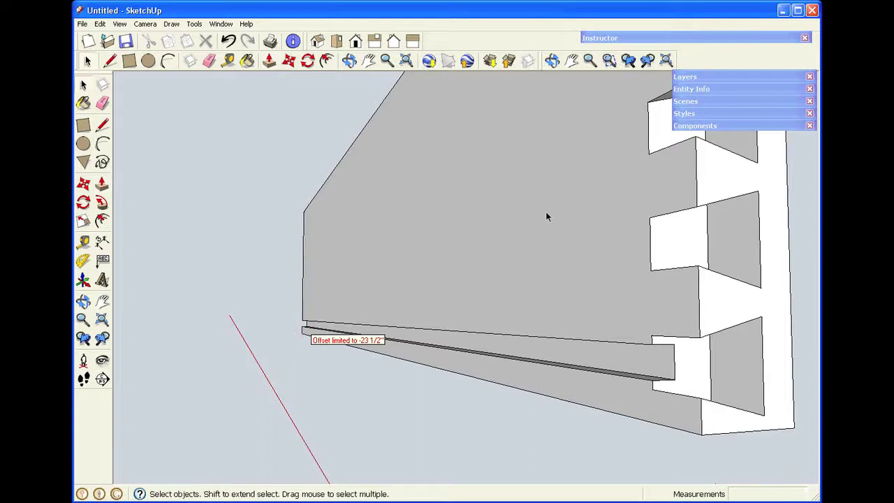
scroll(546, 216, "down", 3)
left_click(569, 64)
left_click_drag(543, 152, 435, 269)
mouse_move(399, 275)
middle_mouse_down()
mouse_move(419, 291)
mouse_move(415, 277)
middle_mouse_up()
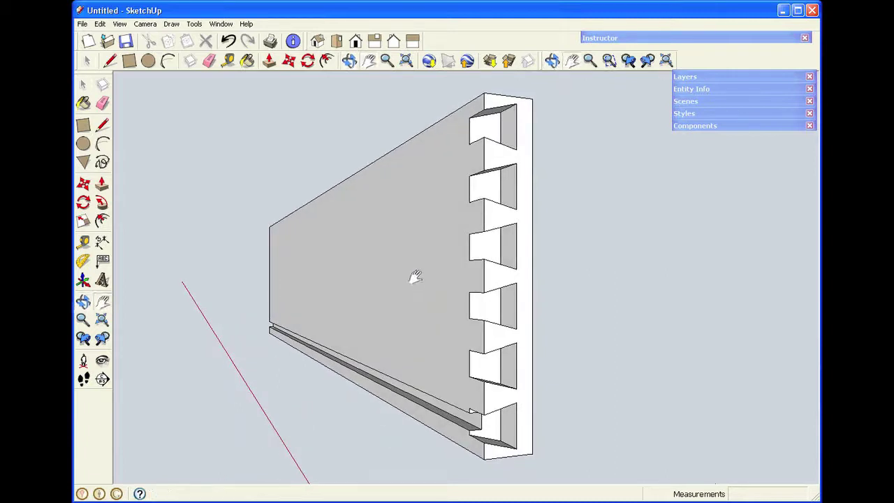
key("space")
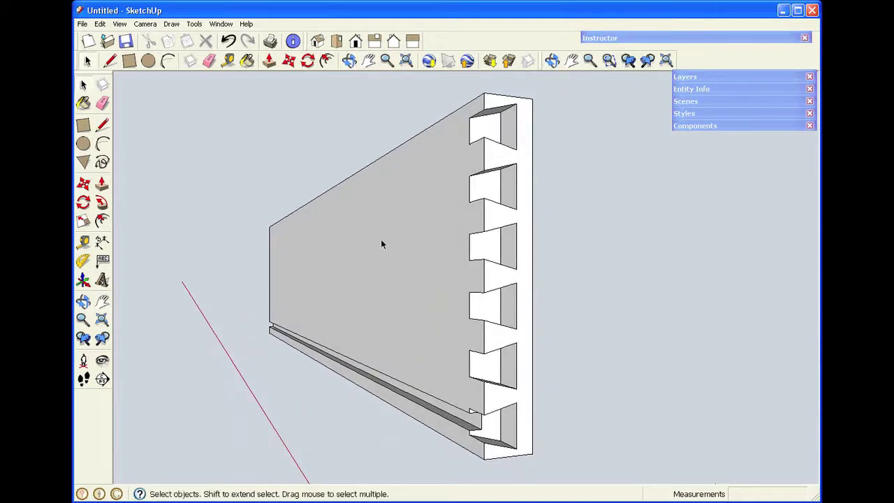
Copy the dovetailed end face of the drawer front from its upper corner to the matching corner at the board's opposite end
left_click(497, 218)
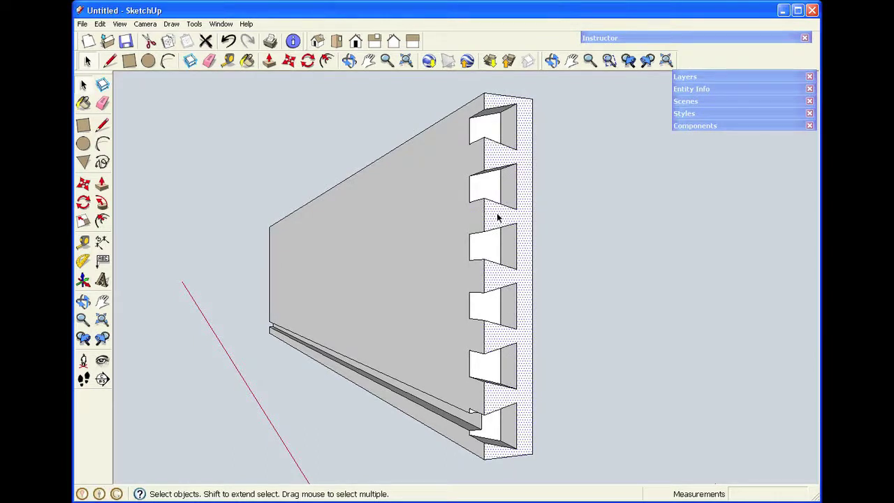
key("m")
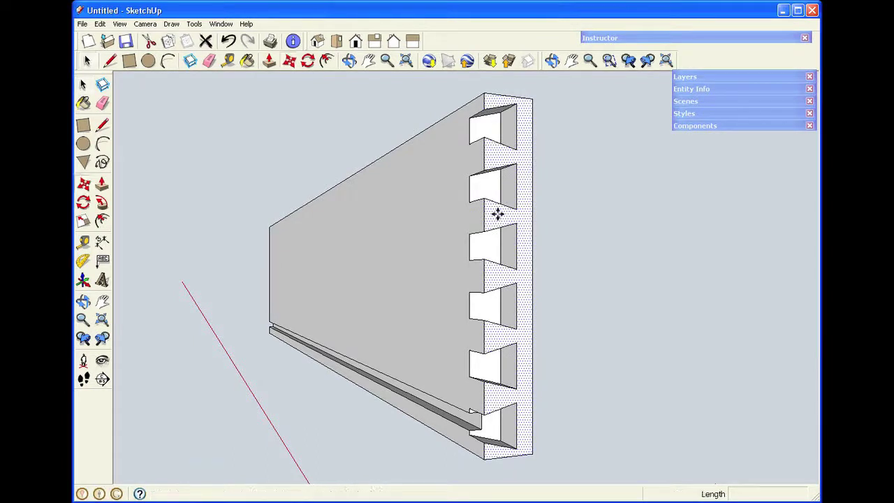
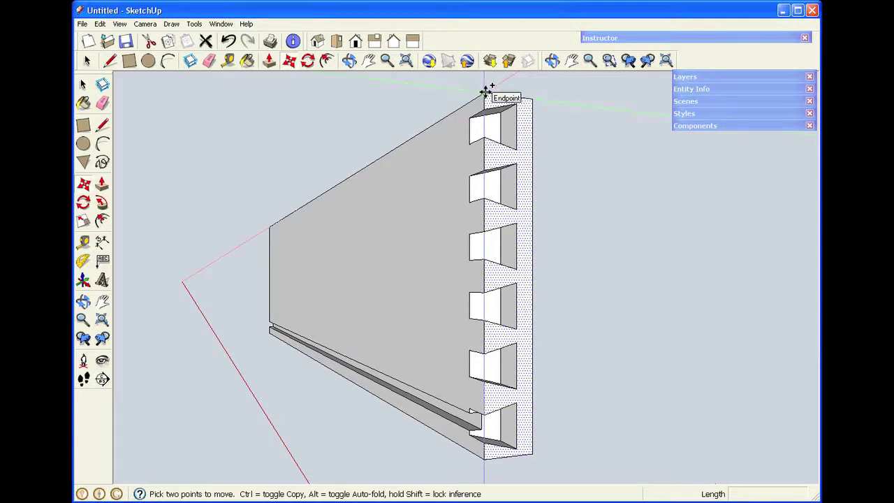
left_click(485, 93)
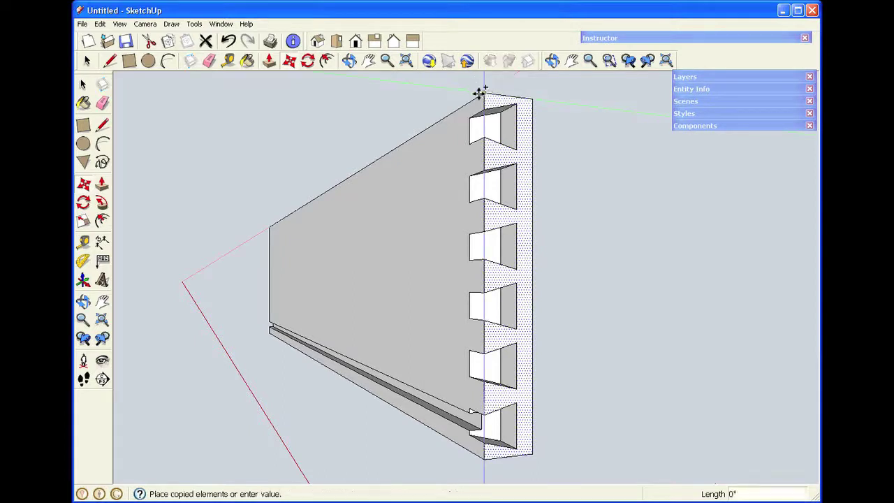
left_click(269, 227)
Reverse the copied dovetail face on the far end of the drawer front
middle_click_drag(256, 253, 670, 269)
scroll(277, 247, "down", 4)
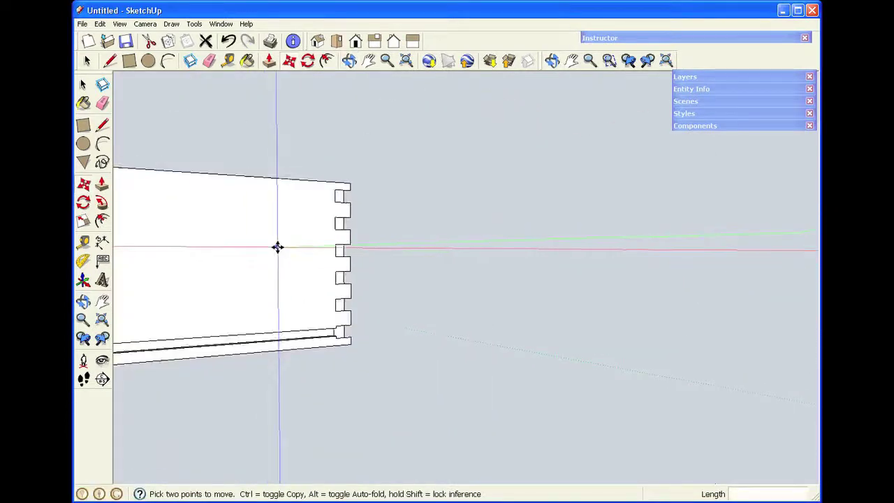
middle_click_drag(224, 262, 507, 260)
scroll(345, 269, "down", 4)
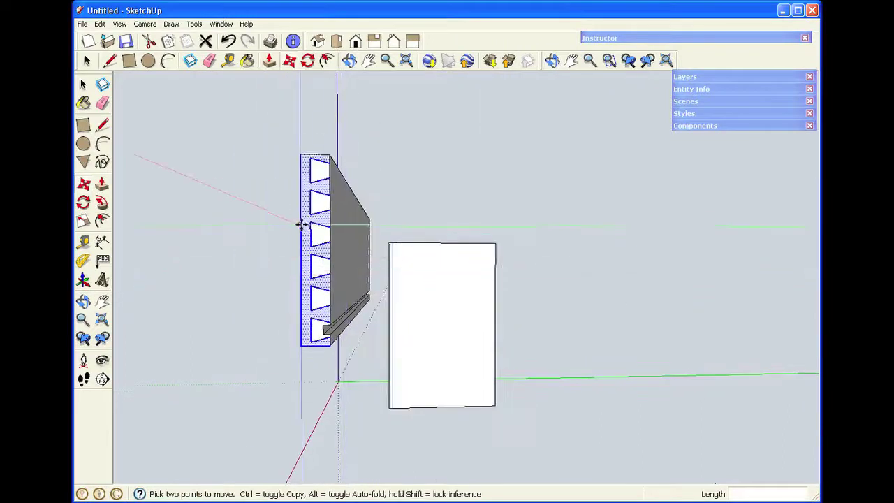
scroll(302, 221, "up", 1)
middle_click_drag(345, 217, 287, 213)
scroll(287, 213, "up", 4)
scroll(349, 208, "down", 4)
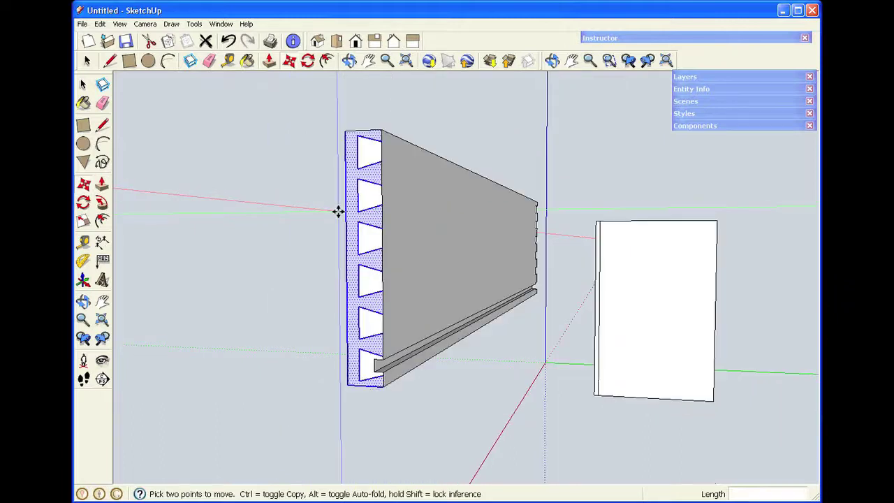
key("space")
left_click(354, 211)
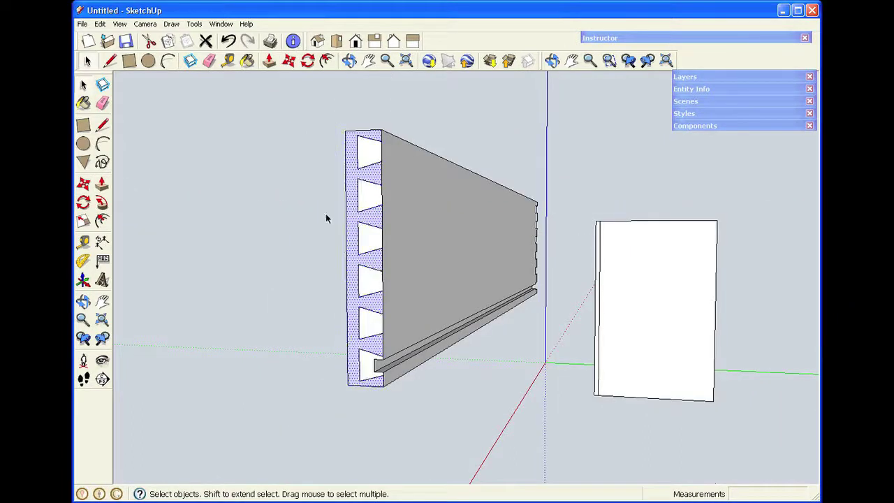
right_click(352, 218)
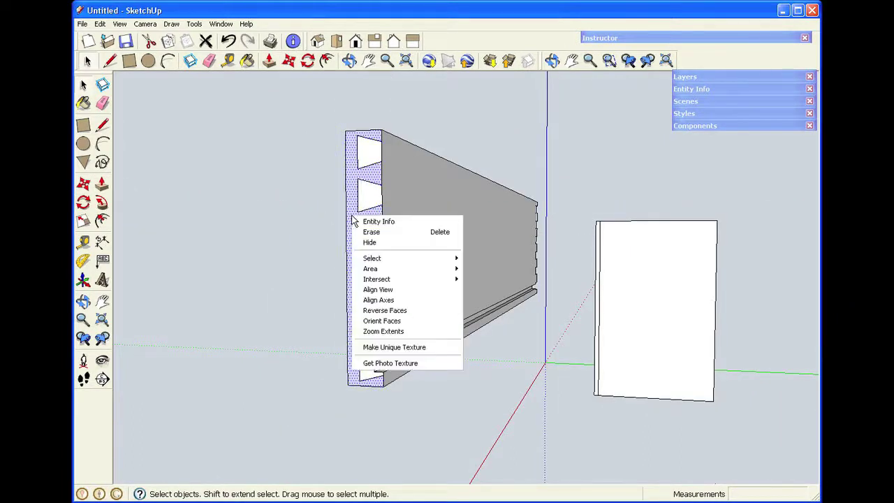
left_click(365, 310)
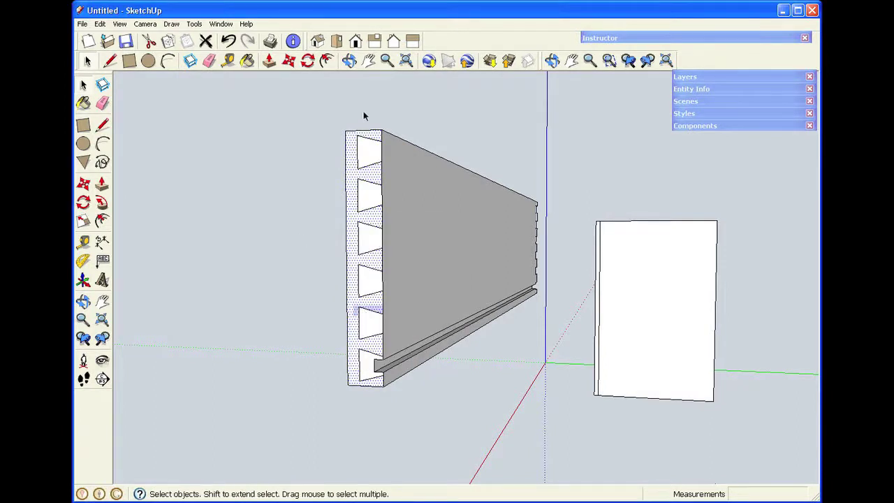
Push the six dovetail sockets on the copied end face 1/2" into the drawer front
scroll(388, 136, "up", 2)
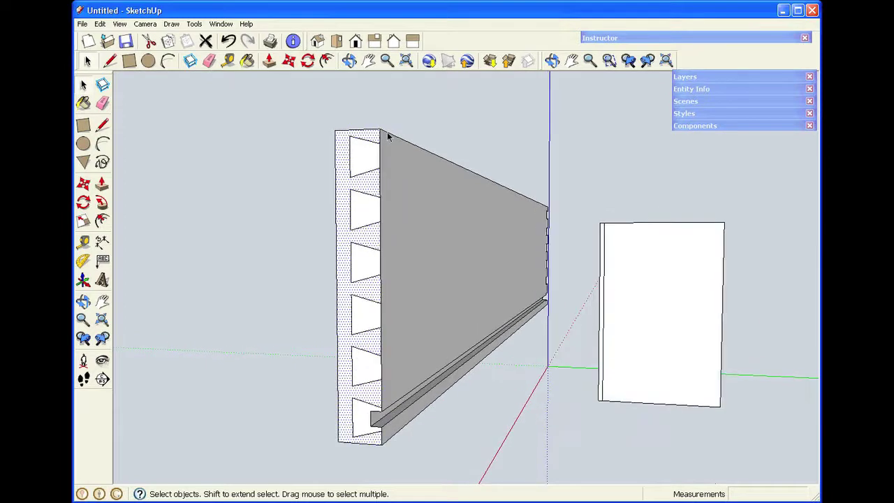
left_click(382, 107)
left_click(349, 61)
left_click_drag(387, 174, 372, 212)
key("space")
key("p")
double_click(367, 260)
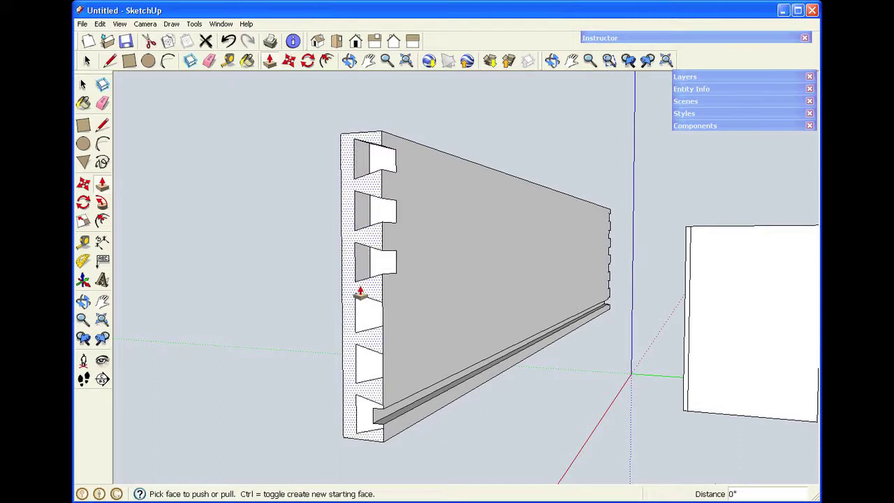
left_click_drag(365, 308, 393, 275)
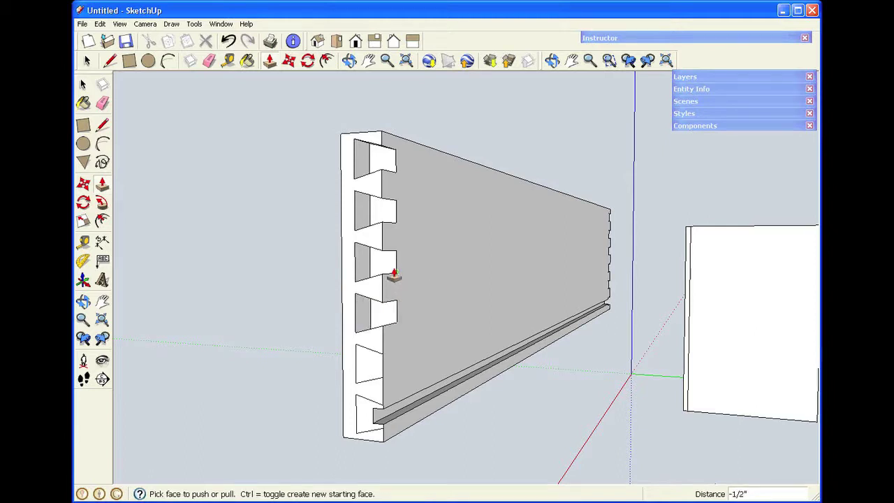
double_click(373, 370)
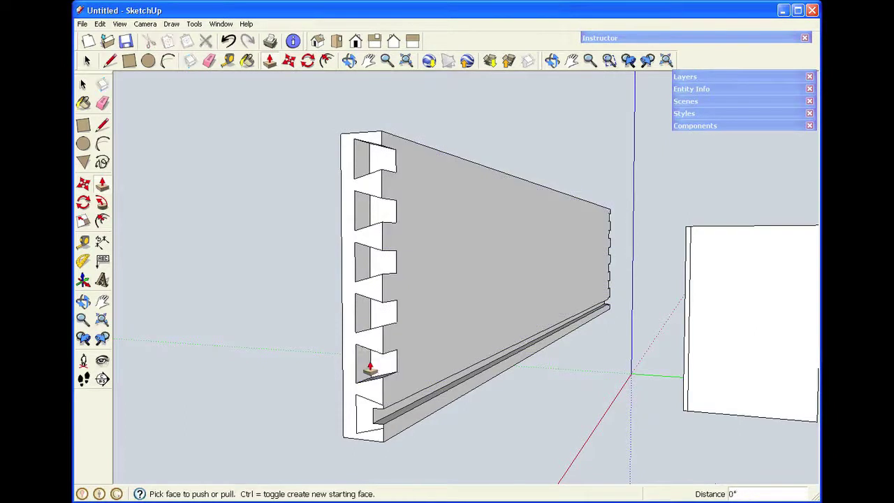
left_click(369, 419)
left_click(365, 419)
key("space")
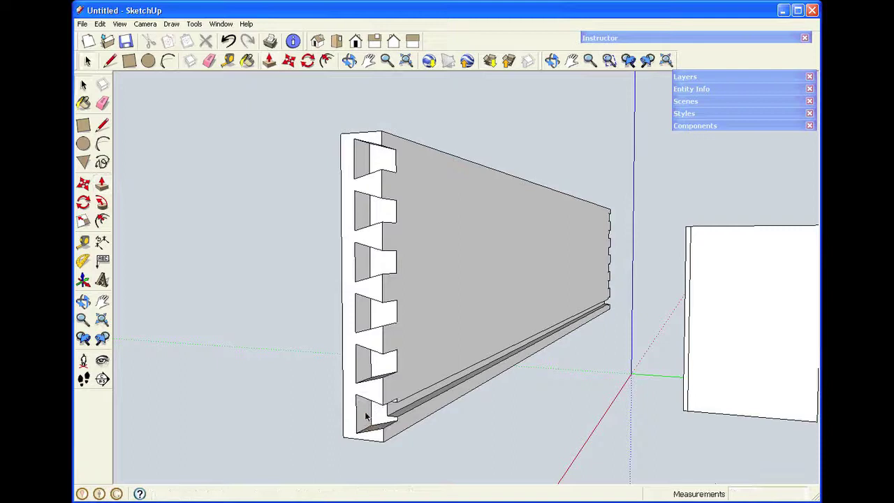
Make the whole drawer front a component named "dwr front", replacing the existing definition with that name
left_click_drag(296, 108, 649, 473)
right_click(497, 232)
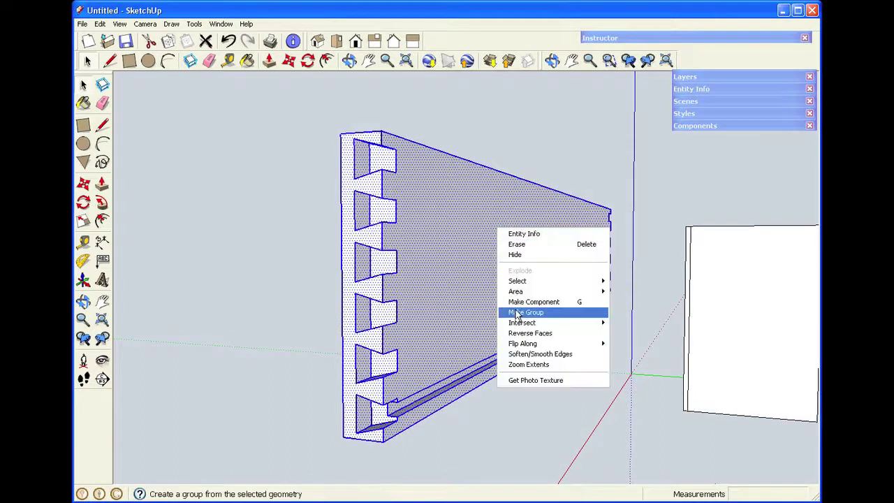
left_click(518, 304)
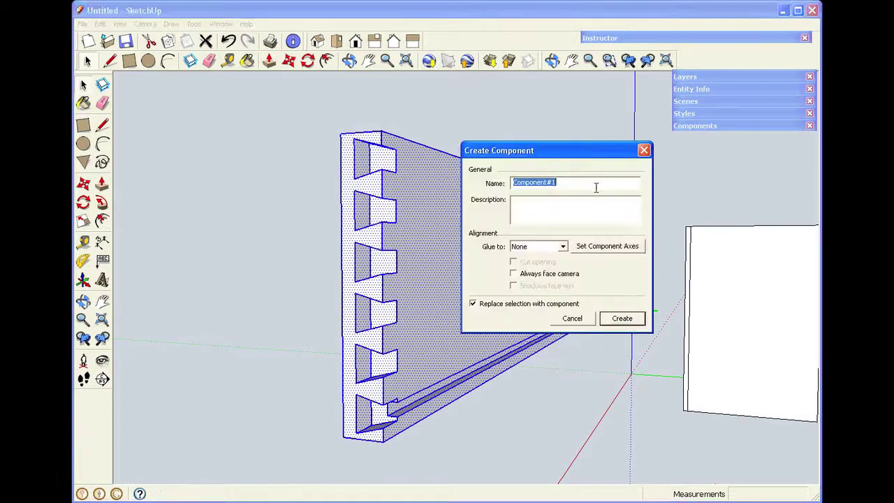
type("dwr front")
key("Return")
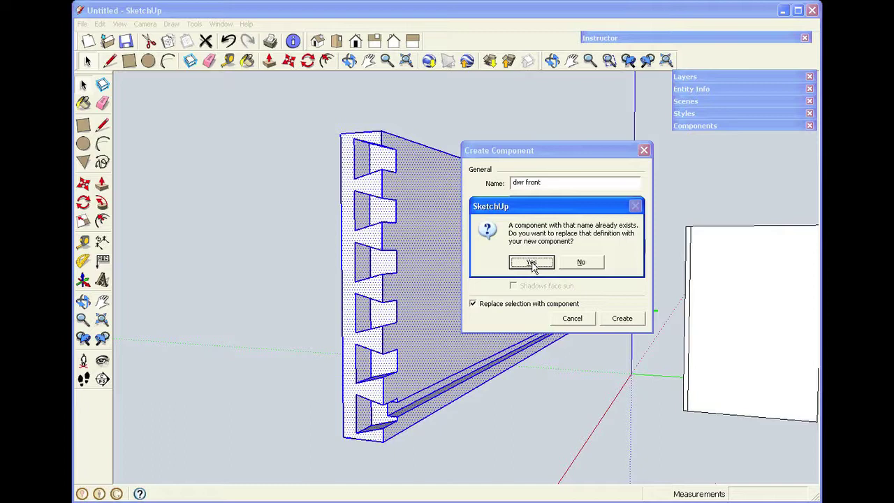
left_click(532, 263)
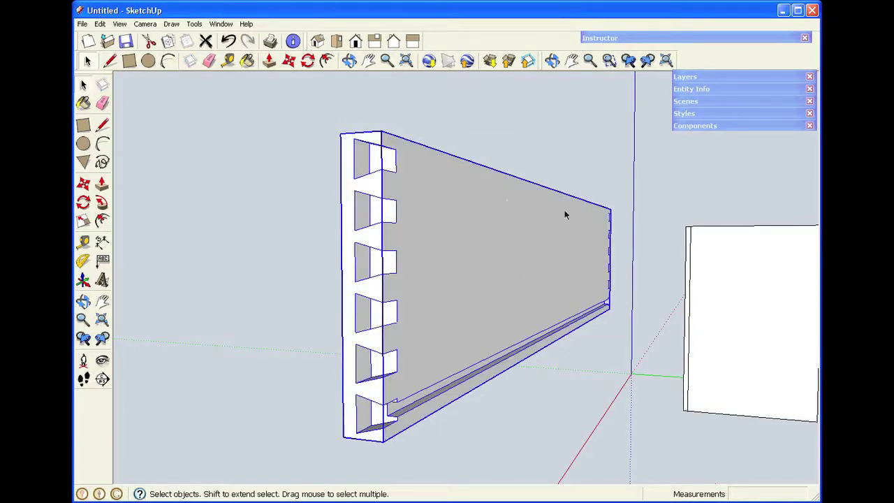
left_click(547, 138)
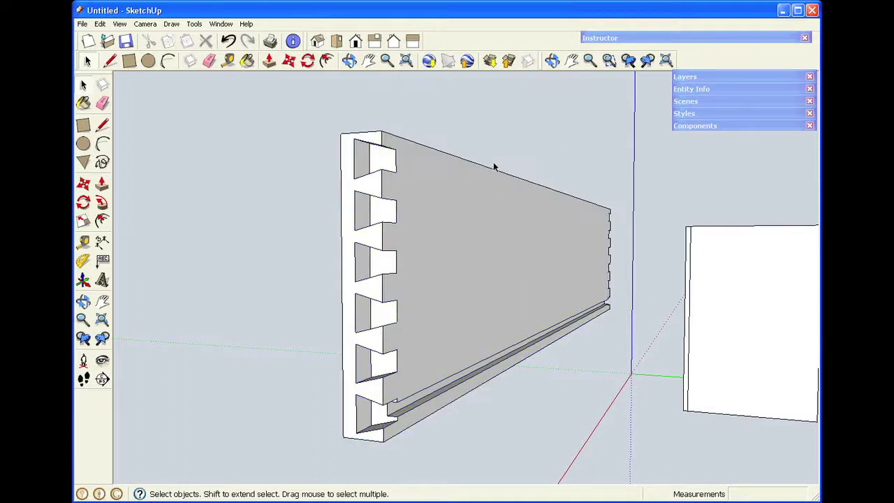
Insert the "dwr side" component at the drawer front's near end and move it 1/2" so its dovetails seat in the sockets
middle_click_drag(443, 146, 253, 230)
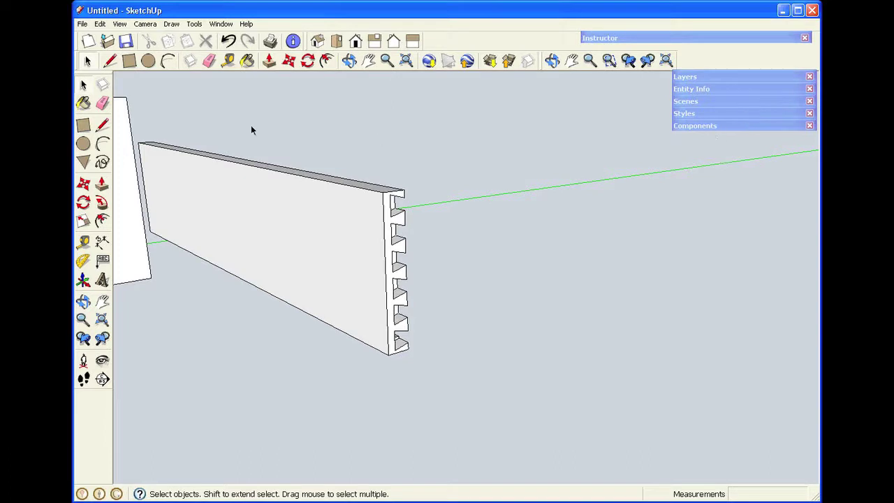
scroll(154, 113, "up", 5)
scroll(168, 120, "down", 4)
scroll(191, 129, "up", 3)
scroll(219, 132, "down", 4)
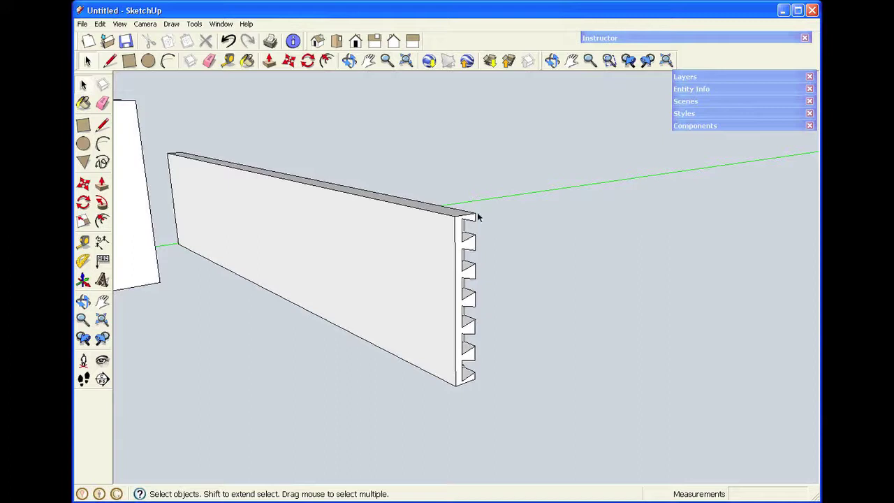
left_click(730, 125)
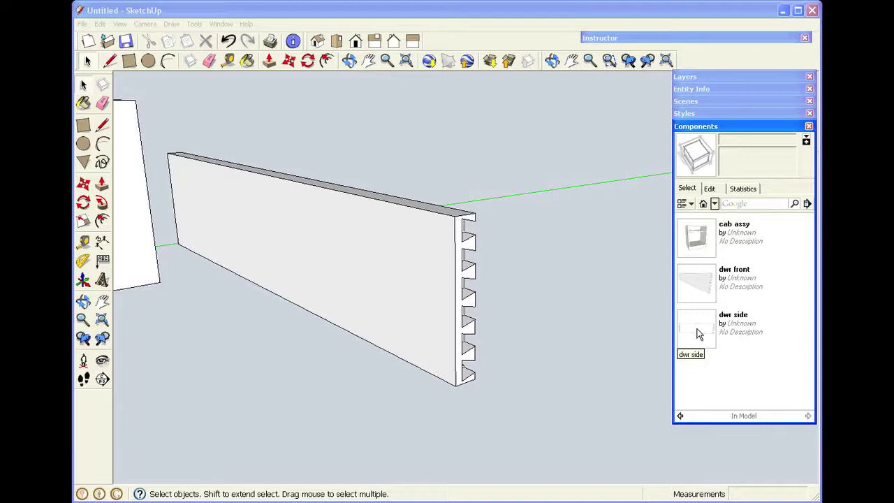
left_click(698, 334)
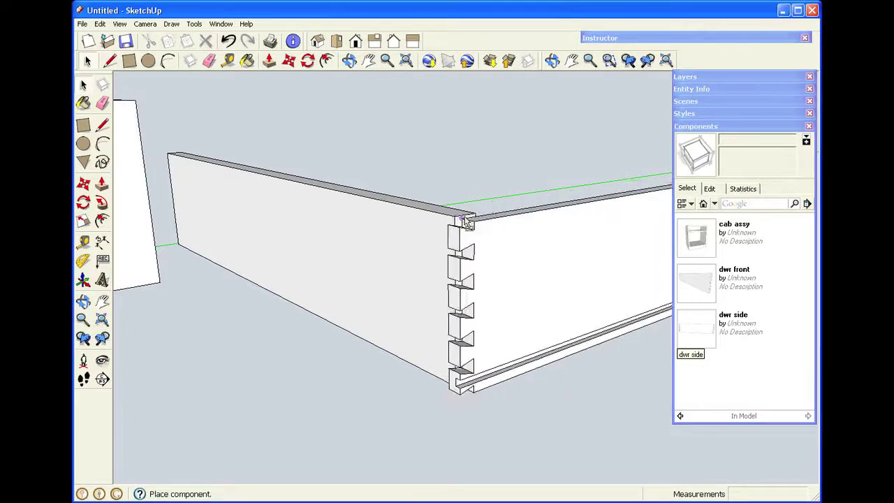
left_click(488, 214)
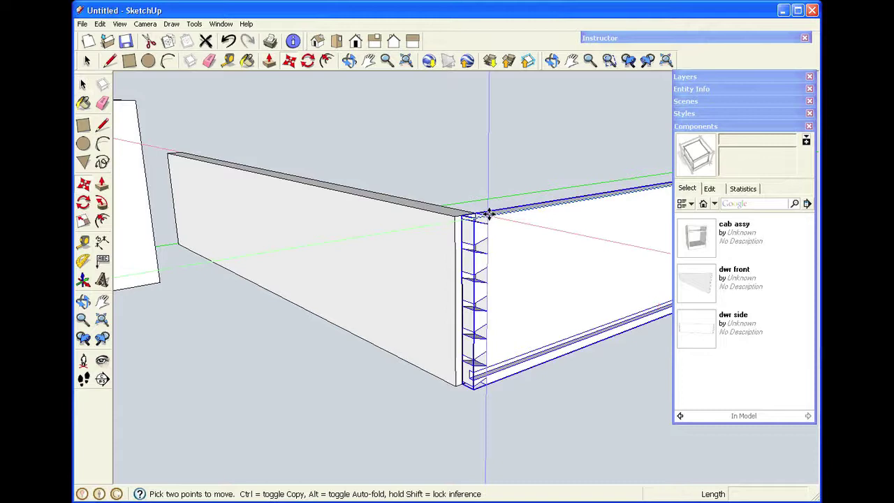
left_click(488, 214)
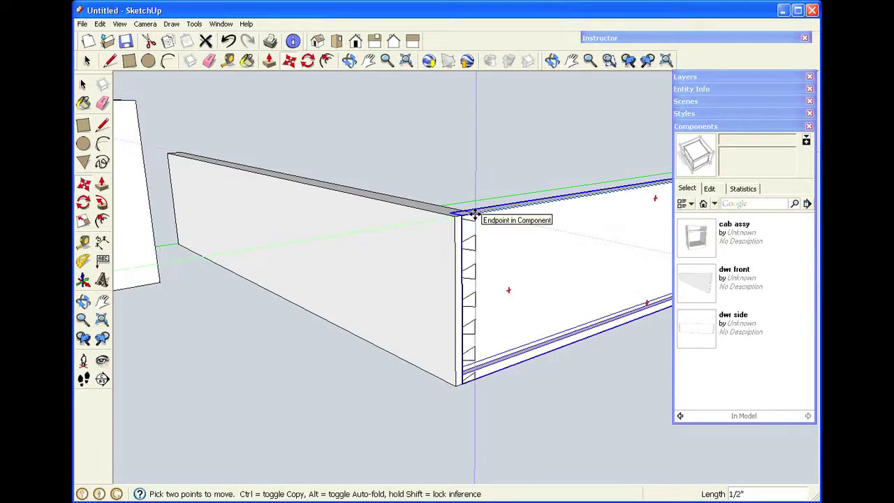
Flip the inserted drawer side along the component's red axis
right_click(522, 270)
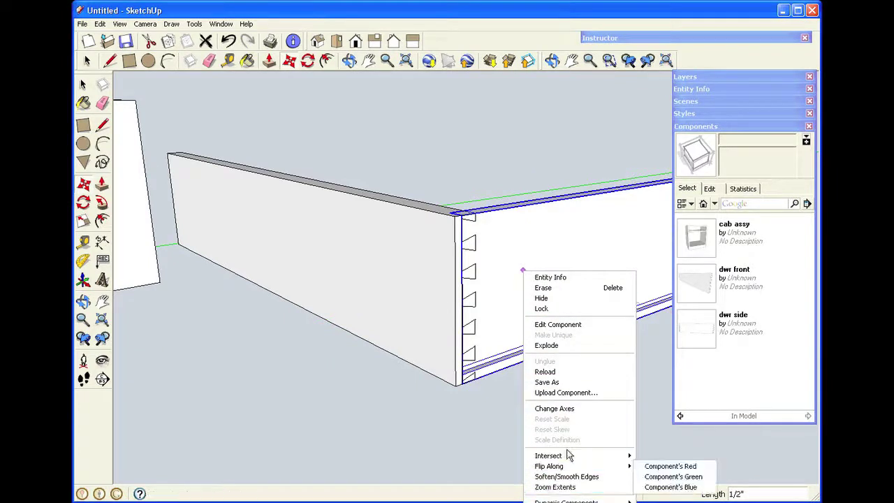
mouse_move(571, 468)
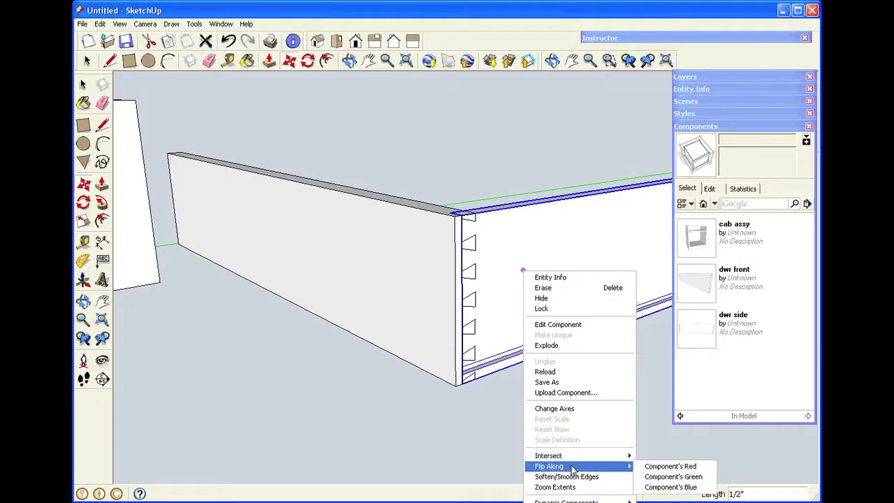
left_click(657, 468)
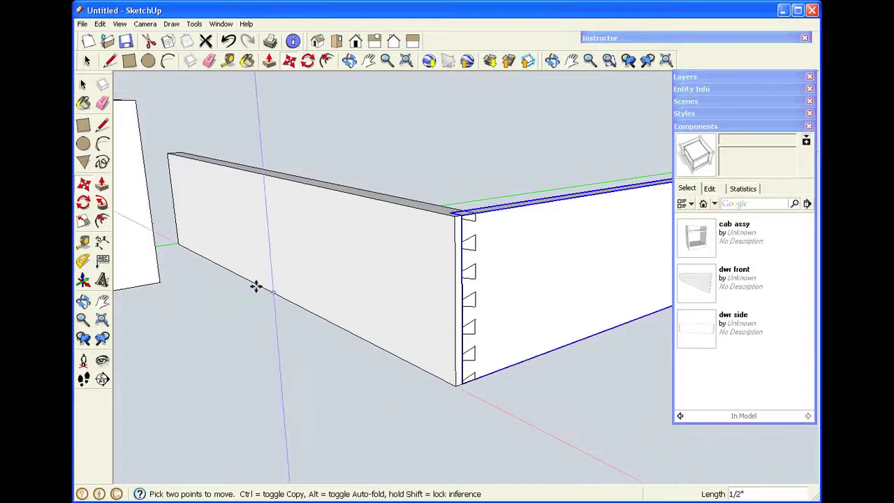
Copy the drawer side from the joined corner to the opposite end of the drawer front
scroll(179, 226, "up", 1)
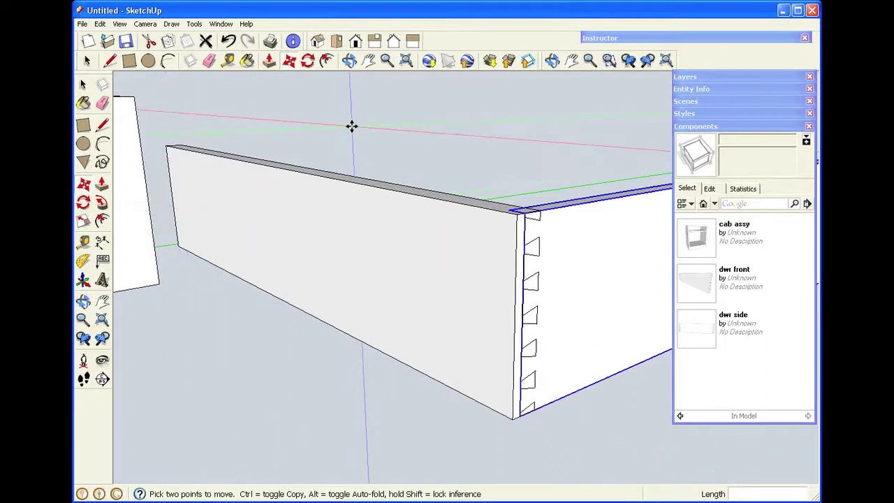
key("space")
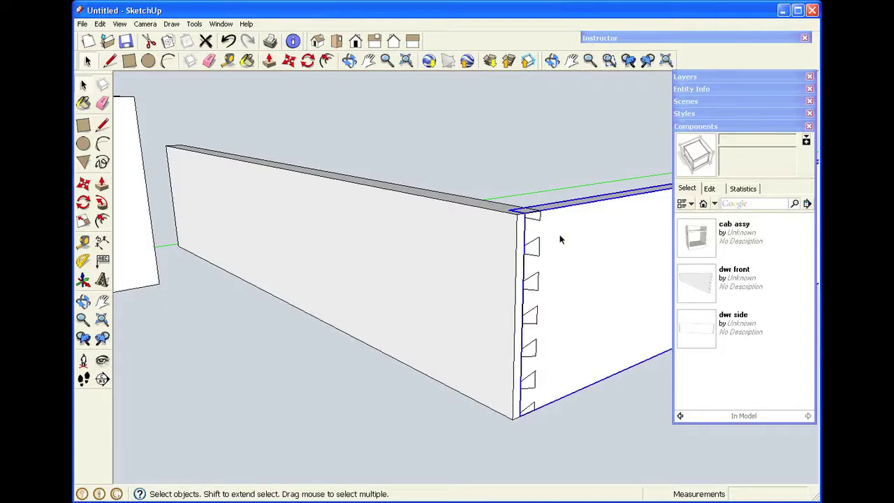
key("m")
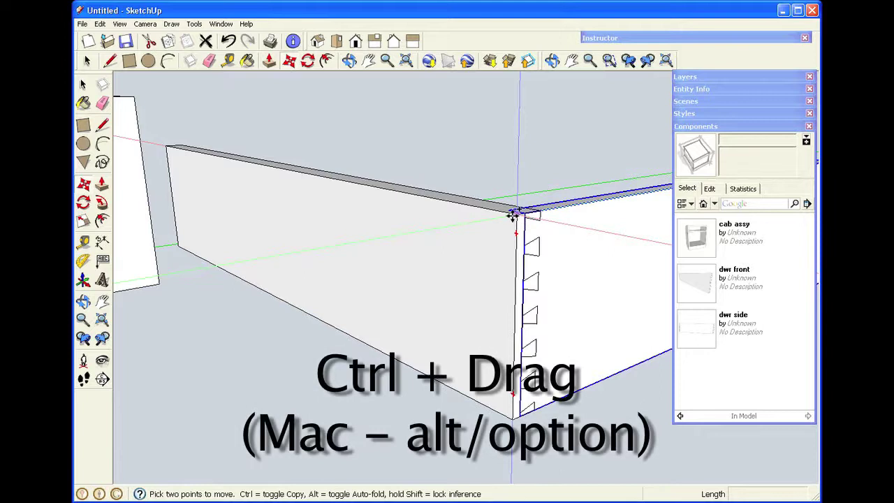
left_click_drag(514, 213, 170, 144, "ctrl")
Move the copied drawer side 1/2" so its corner meets the drawer front's corner and the dovetails seat
left_click(349, 62)
left_click_drag(196, 231, 501, 248)
scroll(502, 217, "up", 3)
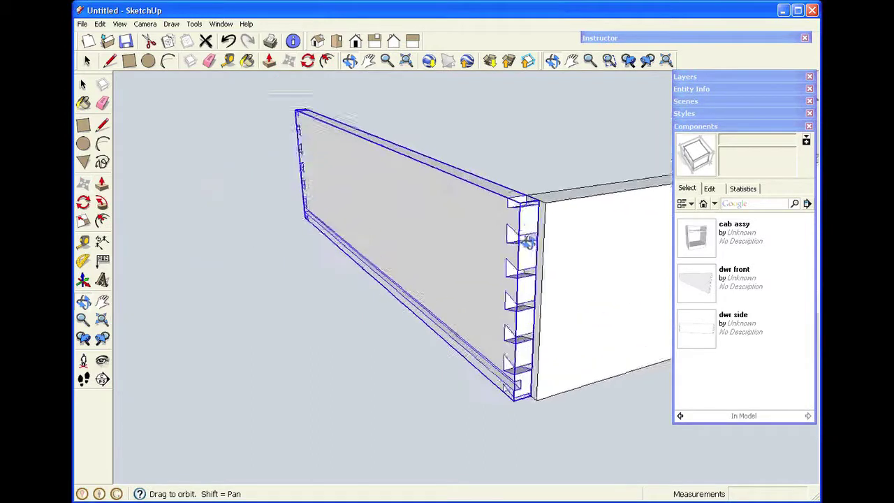
key("space")
key("m")
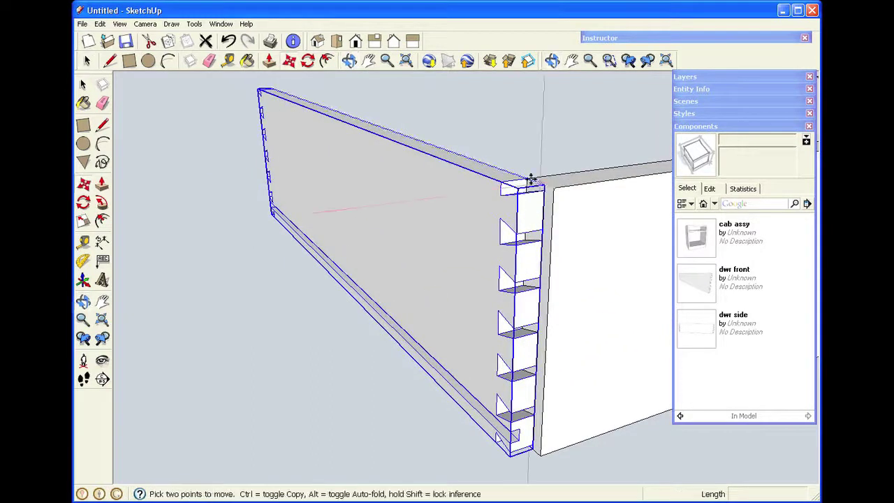
left_click(503, 181)
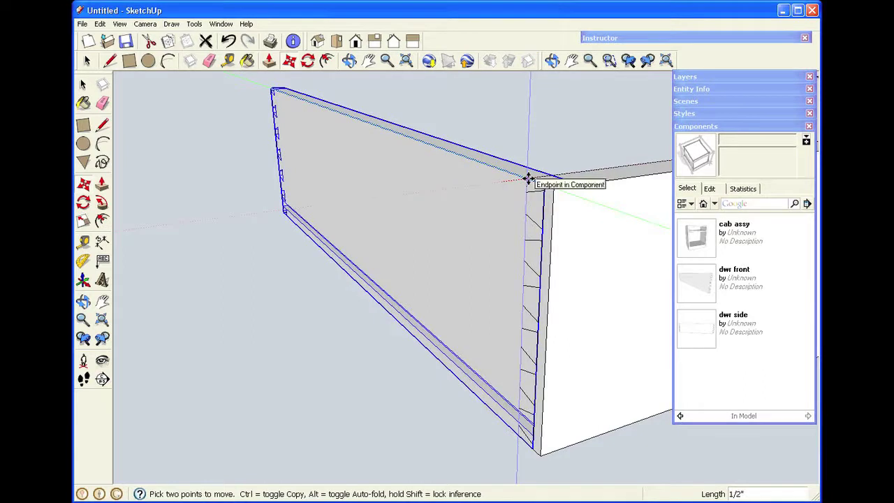
Flip the copied drawer side along the component's red axis
left_click(528, 179)
right_click(479, 233)
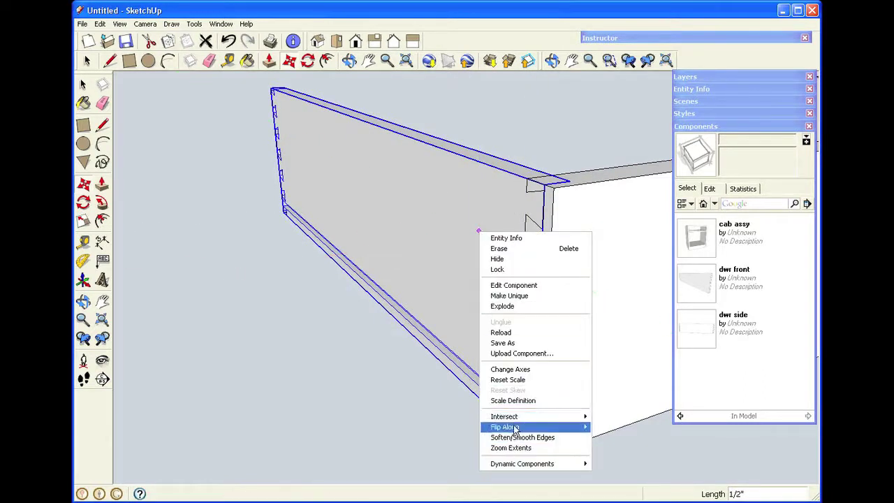
mouse_move(520, 427)
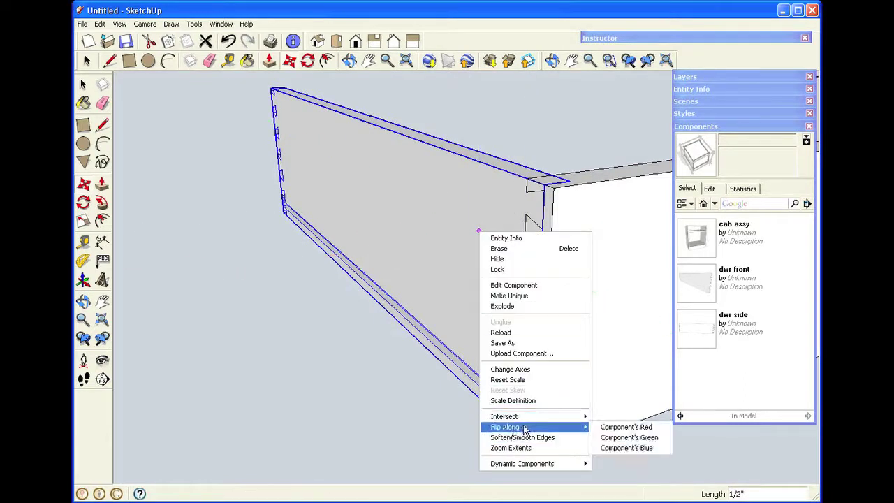
left_click(616, 428)
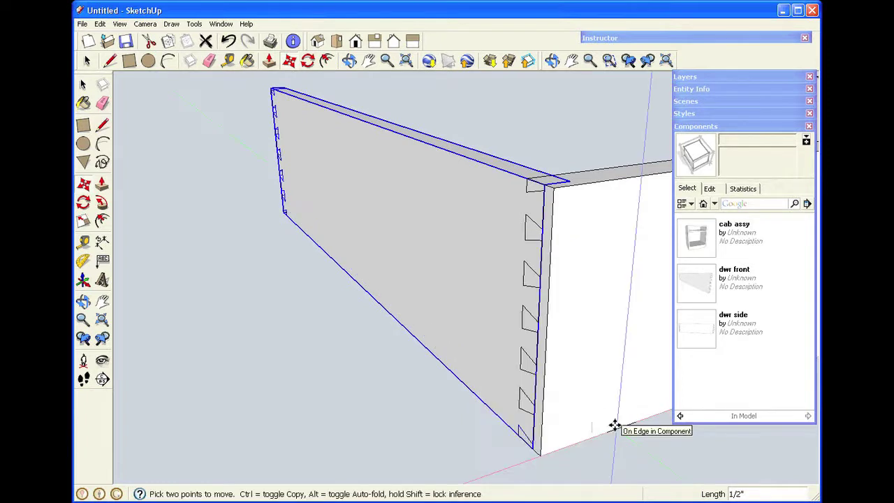
left_click(527, 153)
scroll(614, 266, "down", 2)
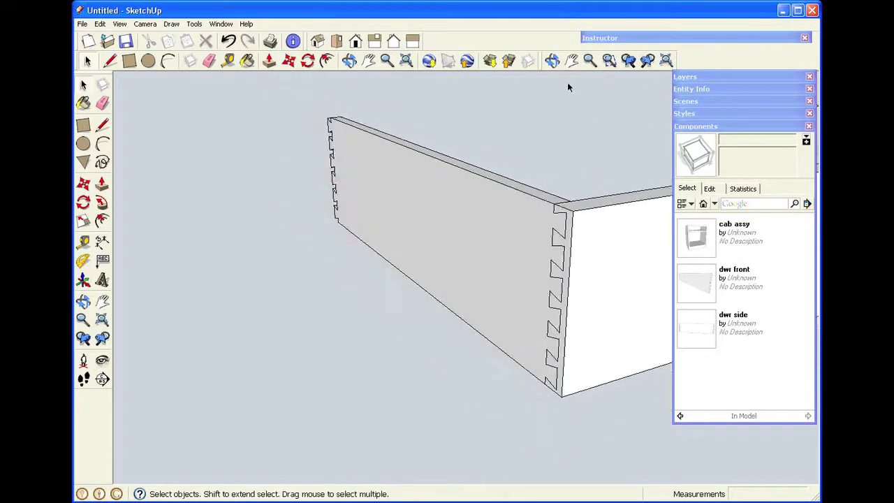
Copy the drawer front about 21 3/4" straight back toward the rear ends of the drawer sides
left_click(571, 61)
left_click_drag(567, 280, 341, 296)
scroll(340, 296, "down", 5)
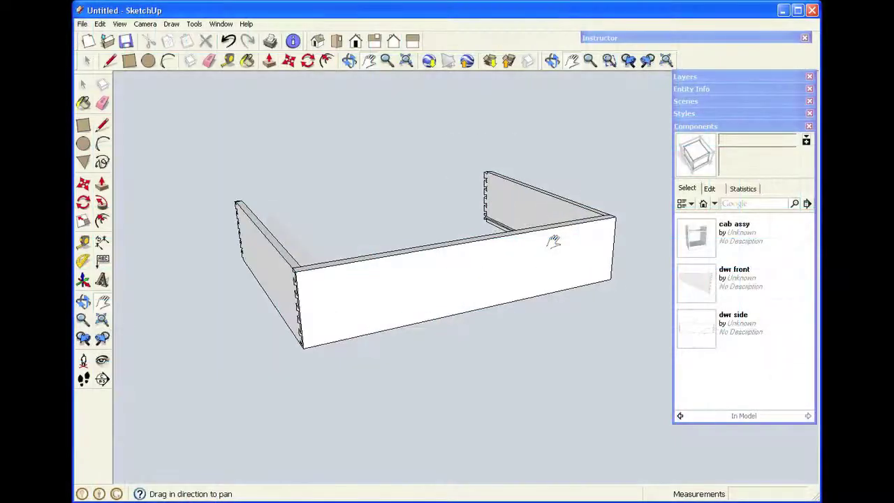
scroll(553, 241, "up", 2)
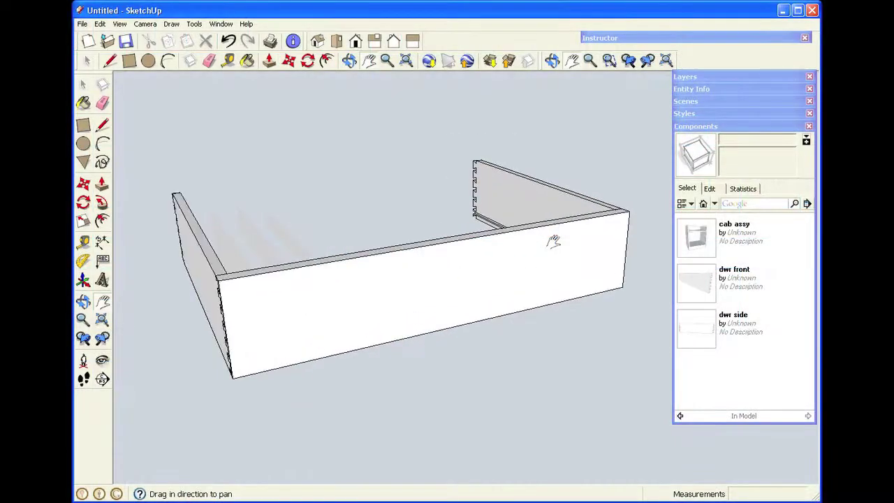
key("space")
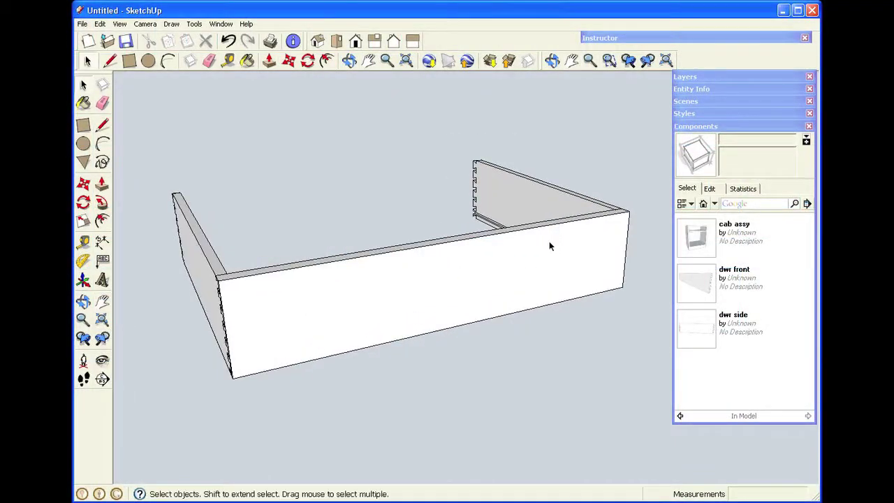
left_click(465, 287)
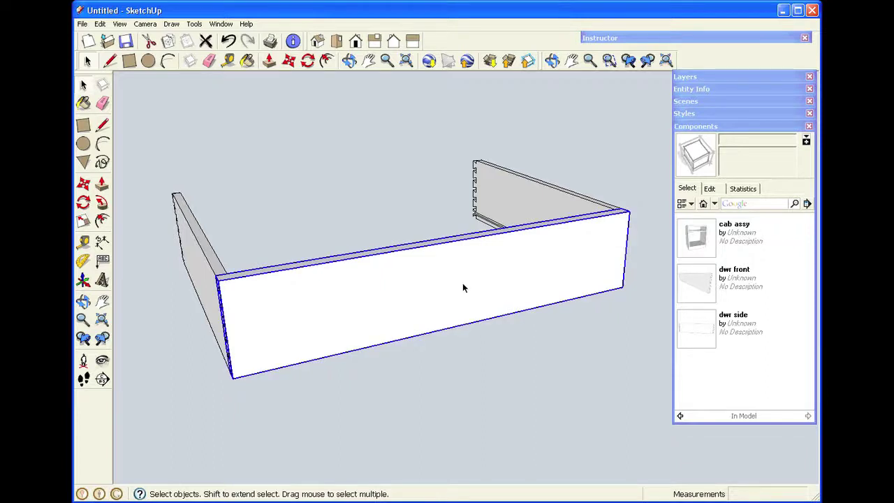
key("m")
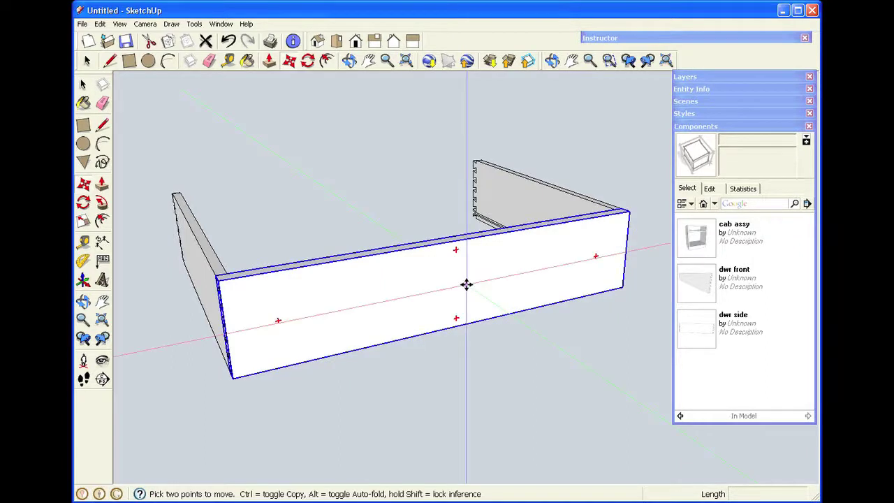
left_click(471, 243)
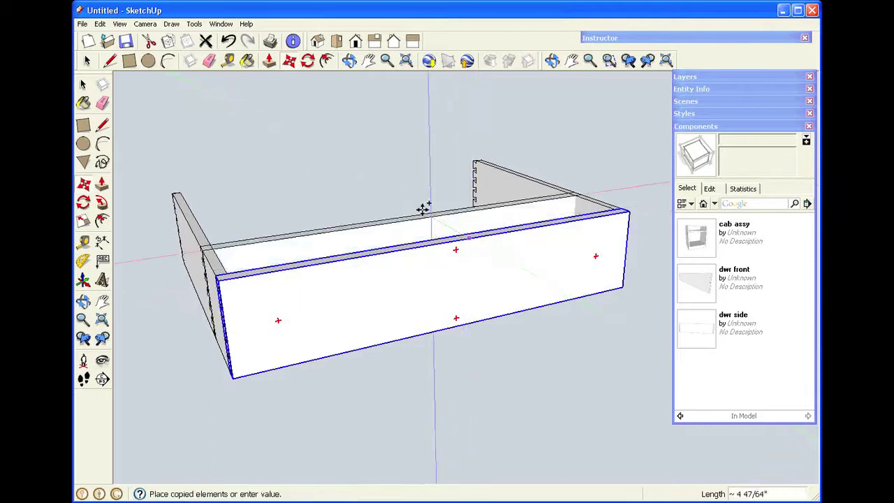
left_click(342, 158)
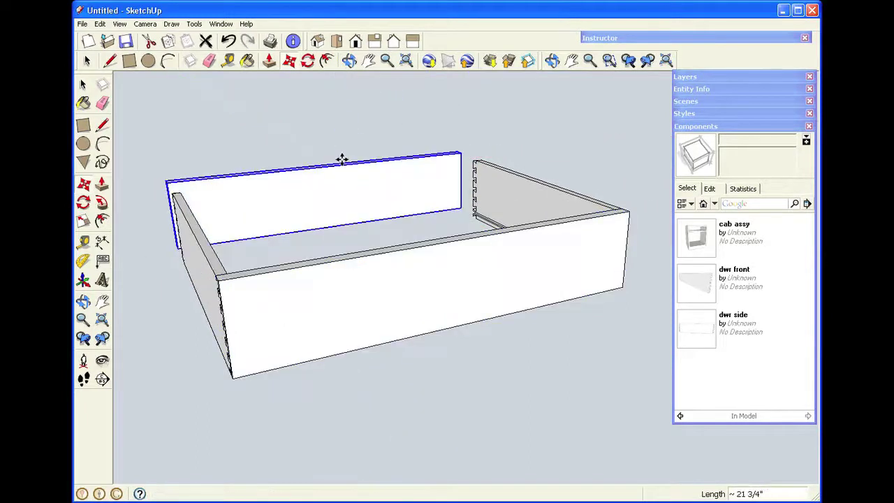
Make the rear copy of the drawer front a unique component
key("o")
middle_click_drag(494, 161, 279, 186)
middle_click_drag(600, 167, 481, 241)
middle_click_drag(544, 245, 456, 242)
key("space")
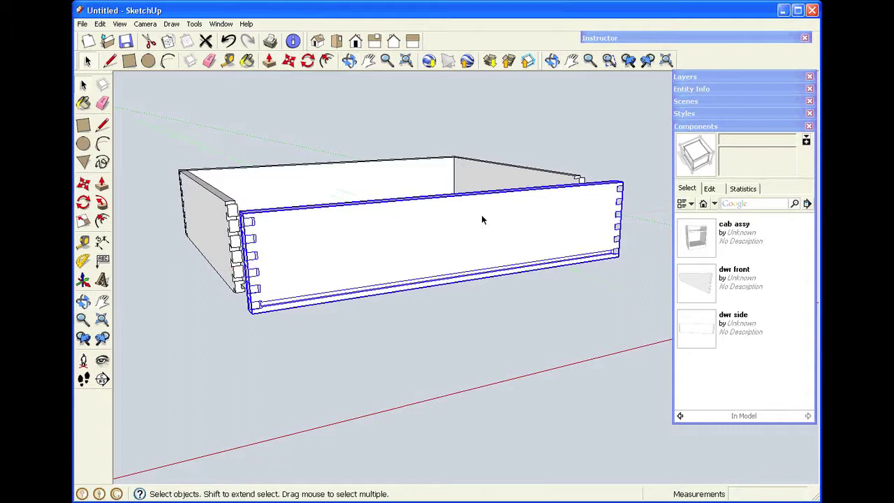
right_click(485, 221)
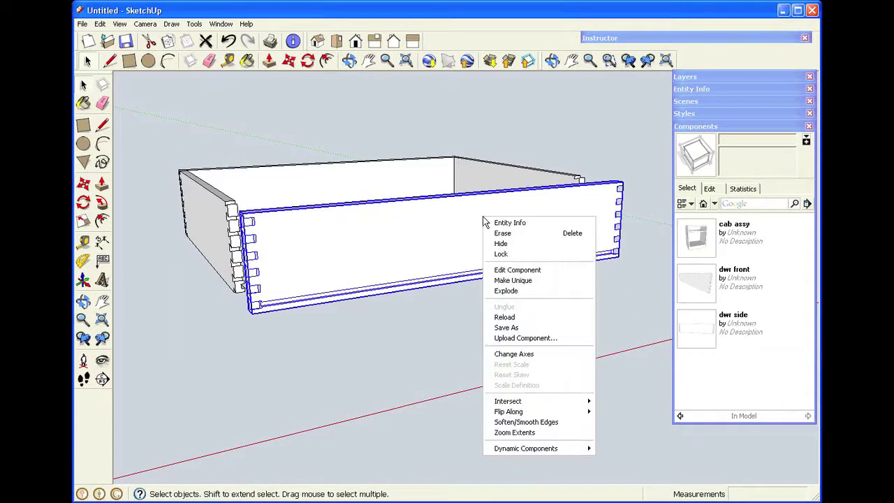
left_click(519, 281)
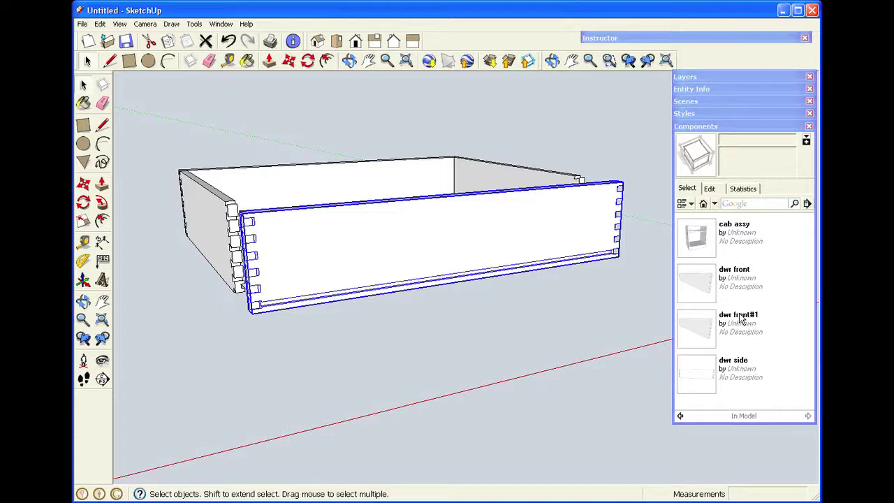
Rename the unique rear copy's component definition as "dwr back"
left_click(709, 89)
left_click(709, 89)
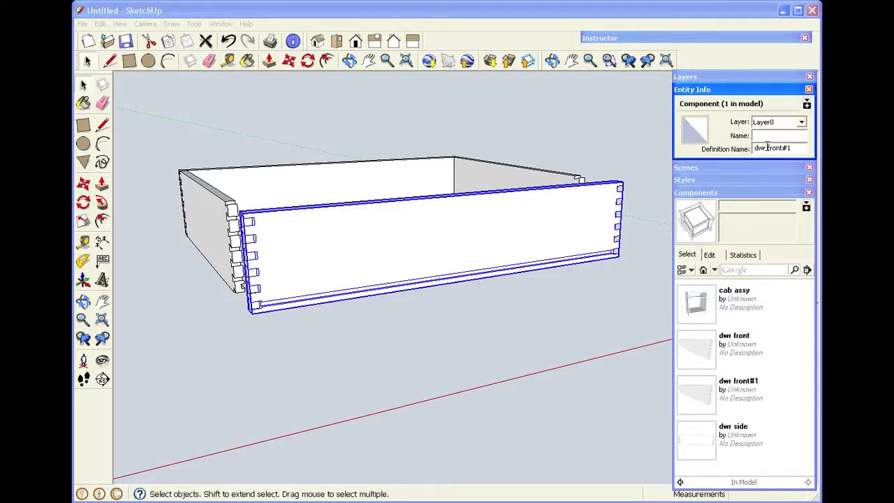
left_click_drag(767, 148, 795, 147)
type("back")
left_click(645, 162)
left_click(739, 194)
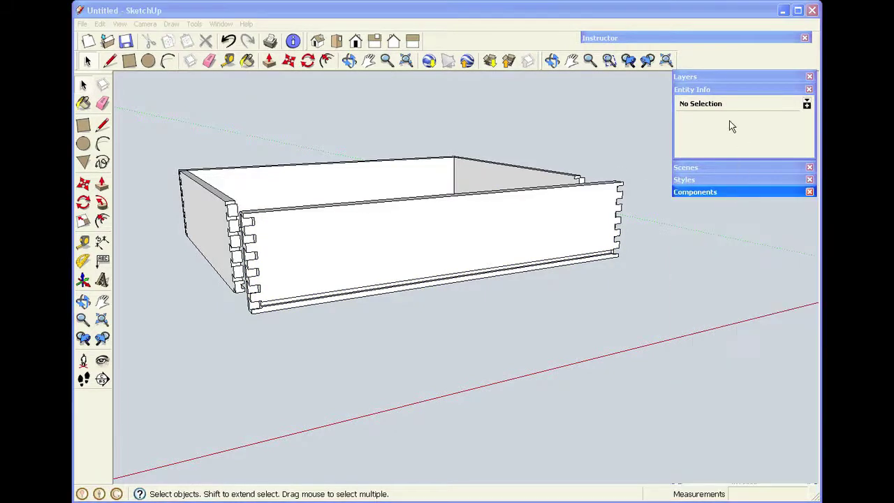
left_click(721, 86)
left_click(720, 92)
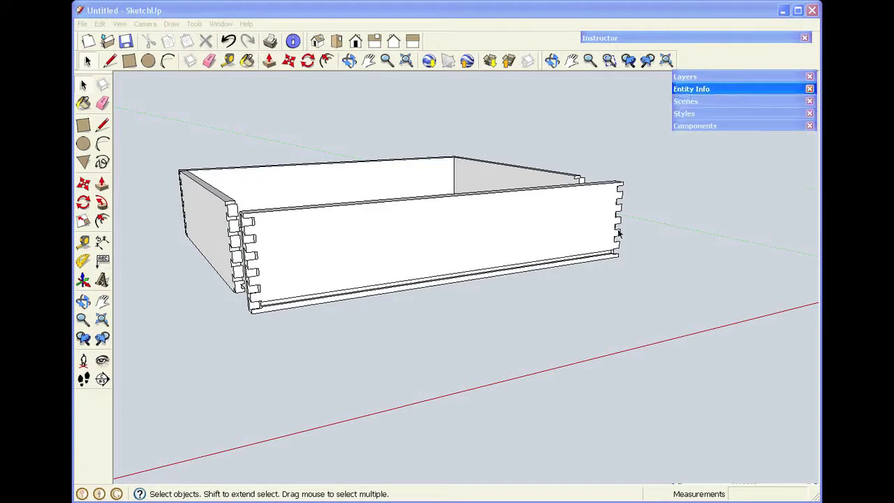
Open the drawer back component for editing
left_click(368, 258)
scroll(368, 258, "up", 3)
scroll(367, 258, "down", 2)
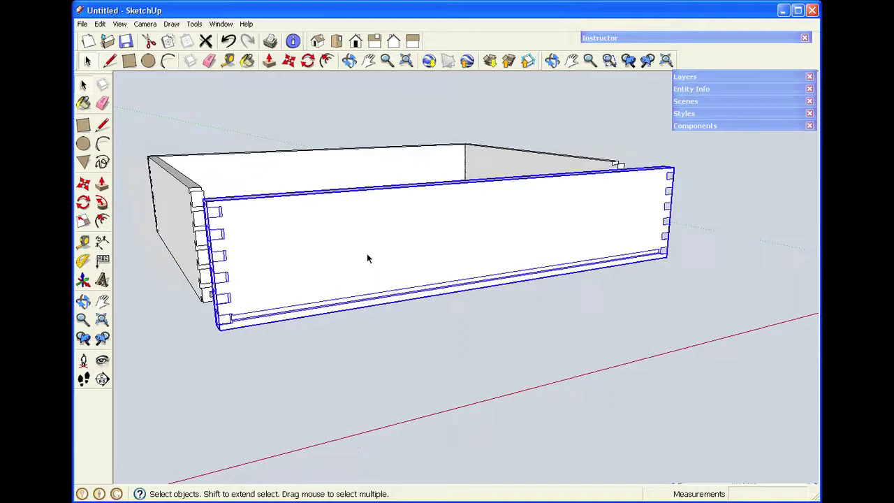
right_click(365, 254)
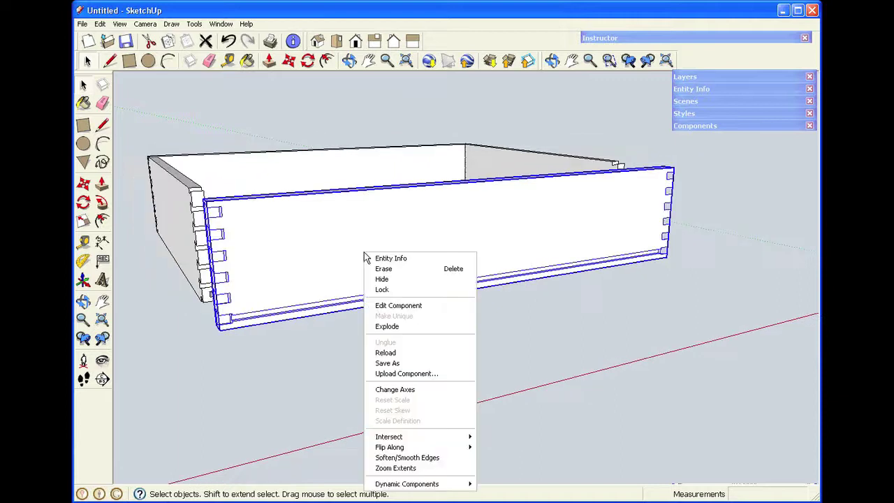
left_click(393, 307)
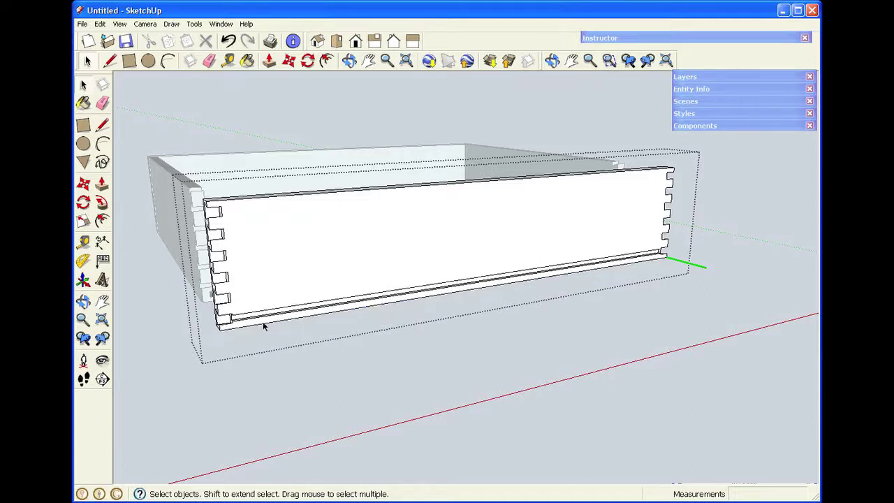
Draw a 5/16" line from the groove's upper corner across the back face of the lowest socket at one end
scroll(219, 328, "up", 5)
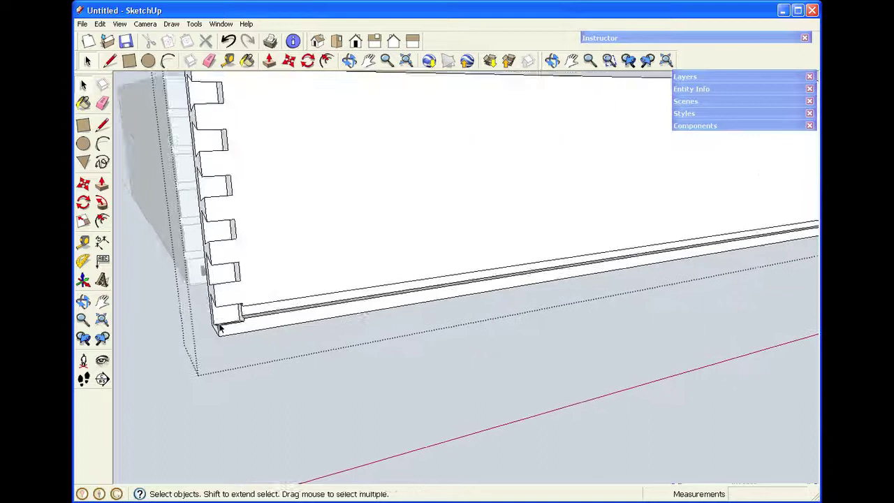
scroll(220, 328, "up", 3)
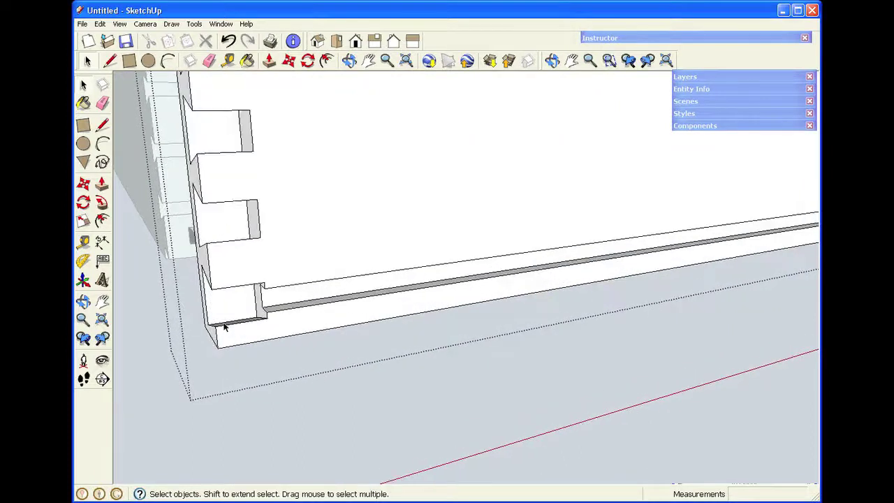
scroll(225, 327, "up", 1)
left_click(350, 62)
left_click_drag(270, 279, 415, 233)
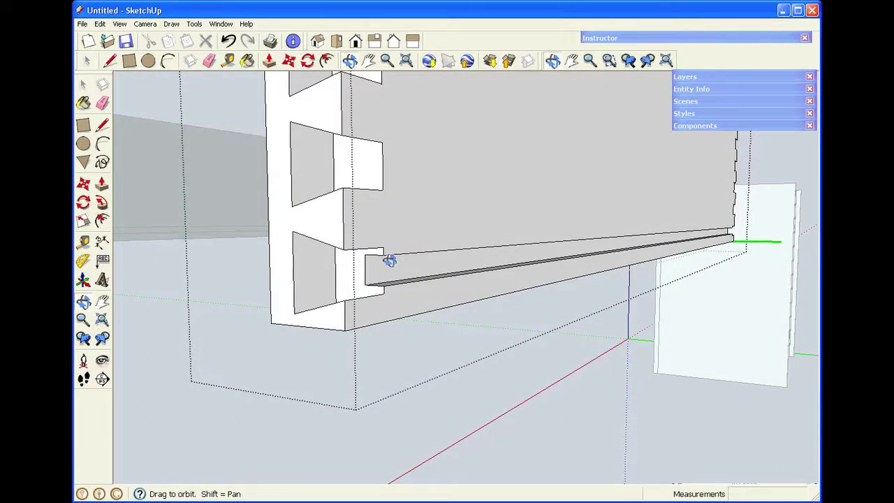
left_click_drag(388, 259, 363, 231)
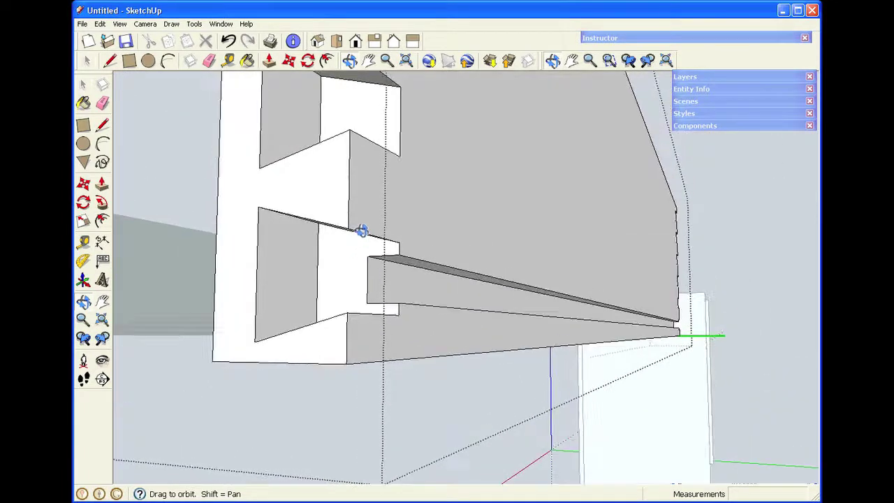
key("space")
key("l")
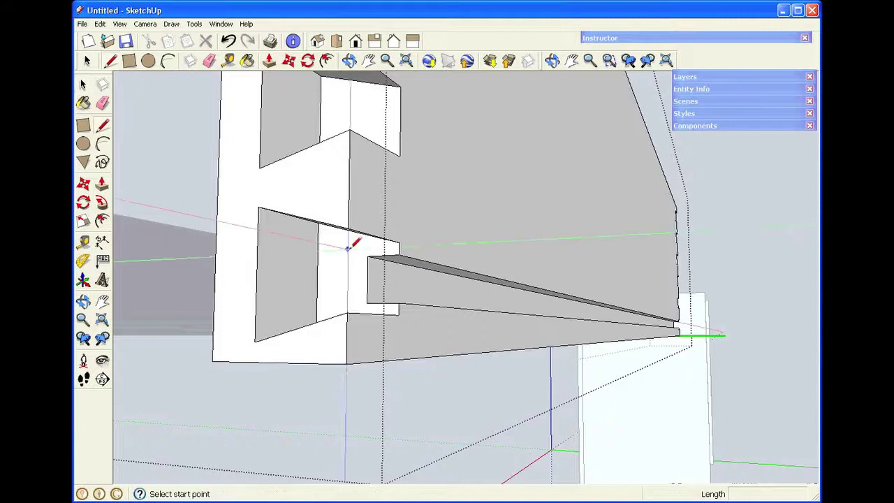
left_click(367, 256)
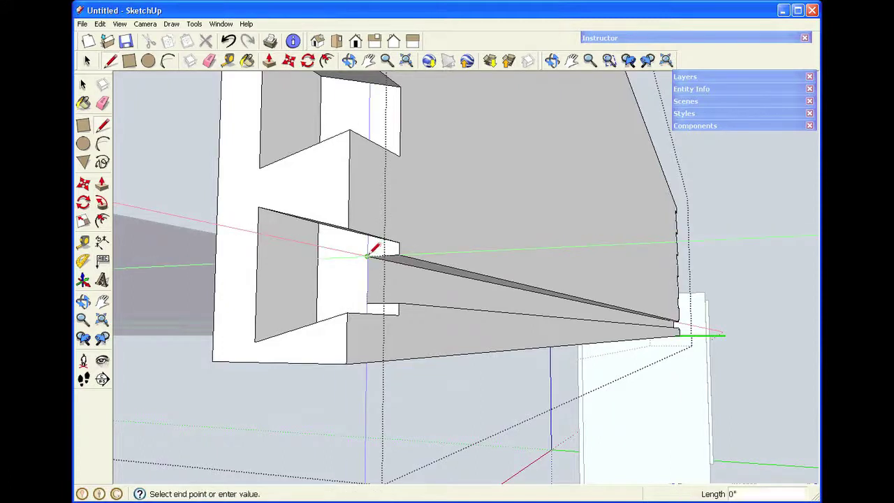
left_click(320, 257)
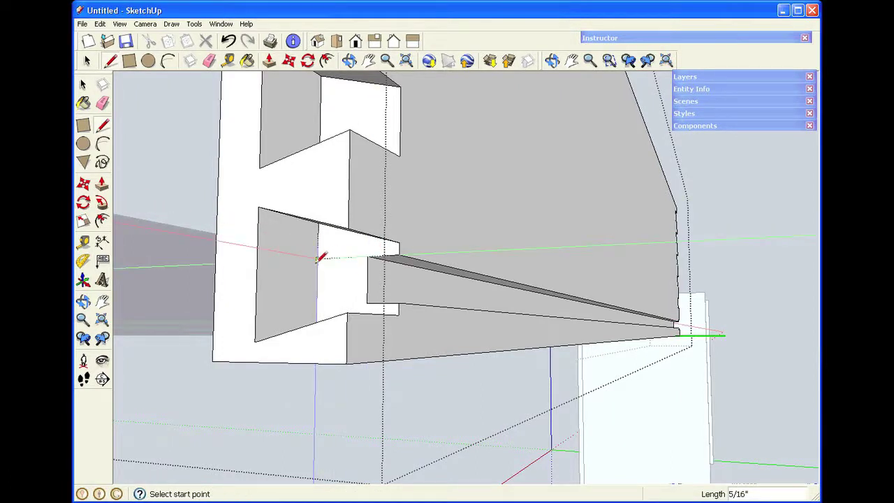
Pull the socket area above the new line out 1/2", flush with the drawer back's end face
key("space")
key("p")
left_click(329, 250)
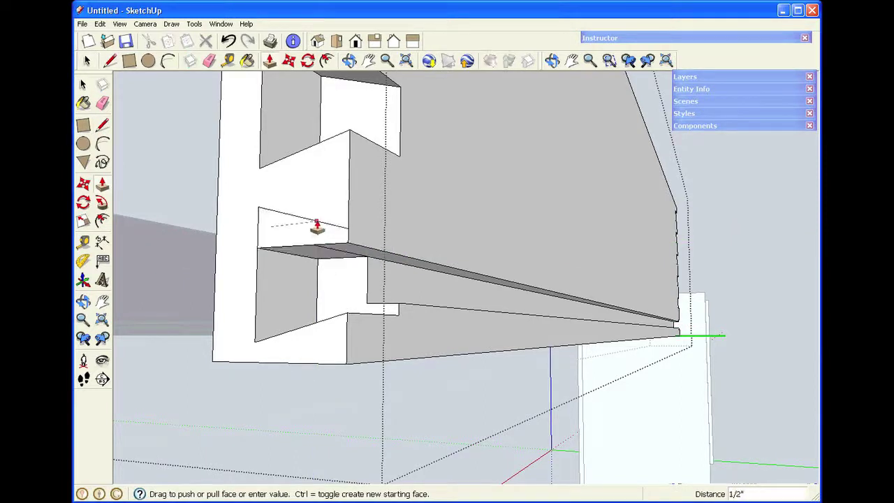
left_click(316, 228)
key("space")
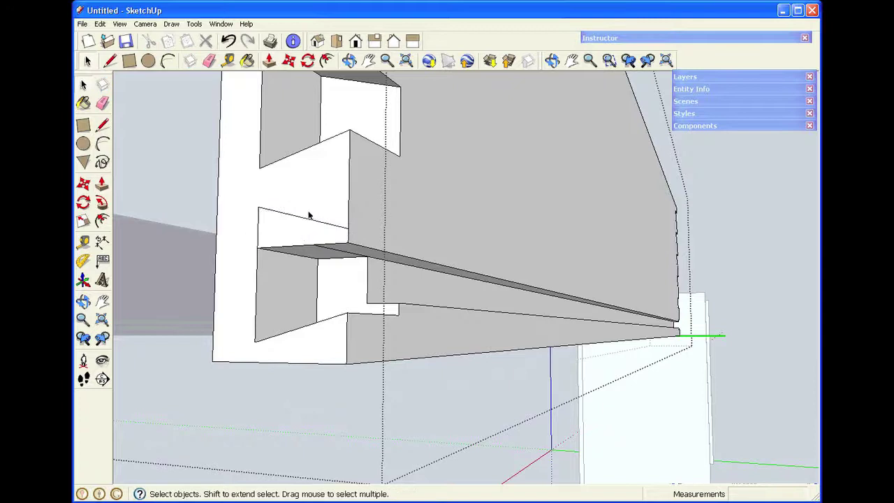
Delete the three leftover edges around the filled area above the groove at the lowest socket
left_click(307, 221)
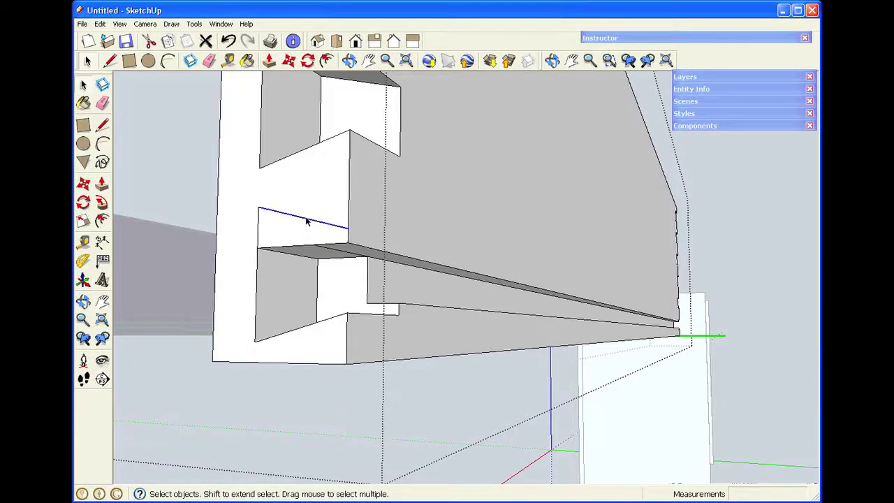
key("Delete")
left_click(335, 255)
key("Delete")
left_click(258, 226)
key("Delete")
Draw a line from the groove's upper corner across the back face of the lowest socket at the drawer back's opposite end
middle_click_drag(437, 235, 537, 173)
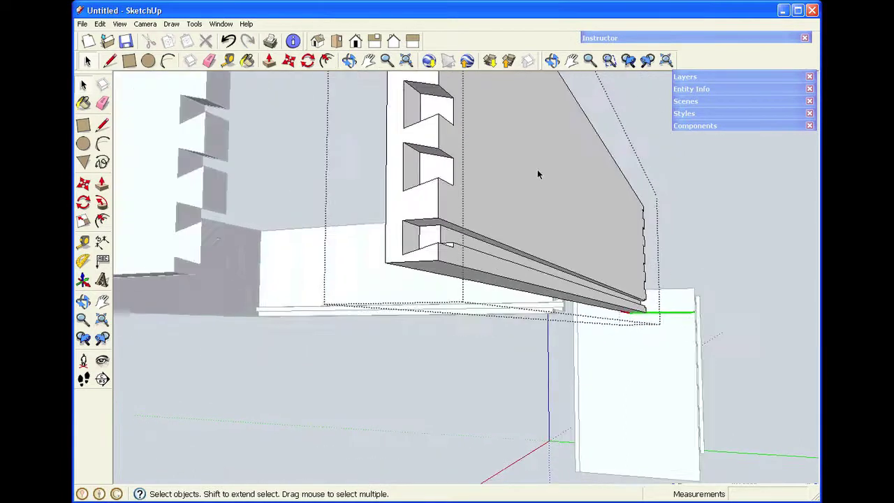
middle_click_drag(531, 131, 534, 166)
scroll(319, 185, "up", 5)
middle_click_drag(625, 185, 509, 236)
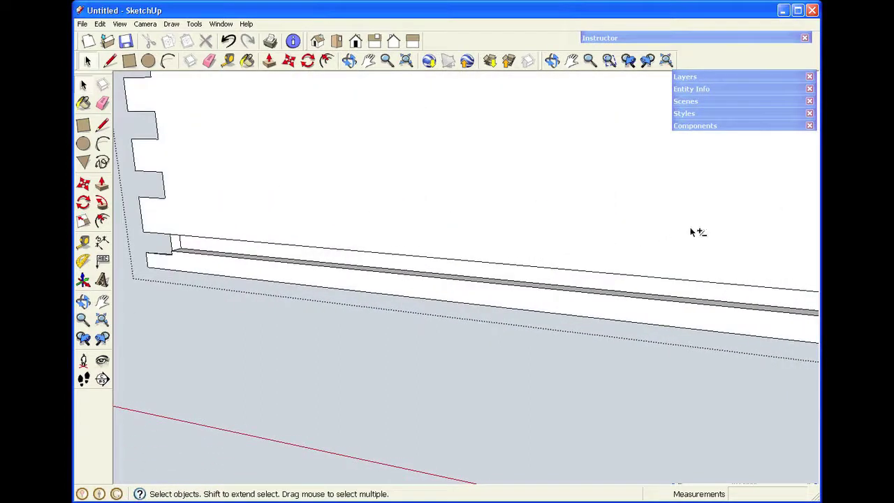
middle_click_drag(690, 231, 287, 235)
middle_click_drag(658, 253, 267, 208)
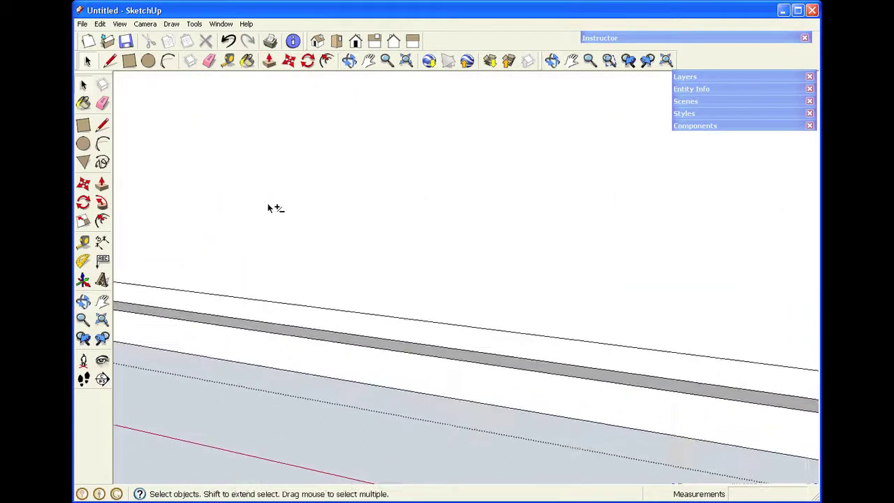
middle_click_drag(680, 313, 243, 239)
middle_click_drag(676, 271, 618, 217)
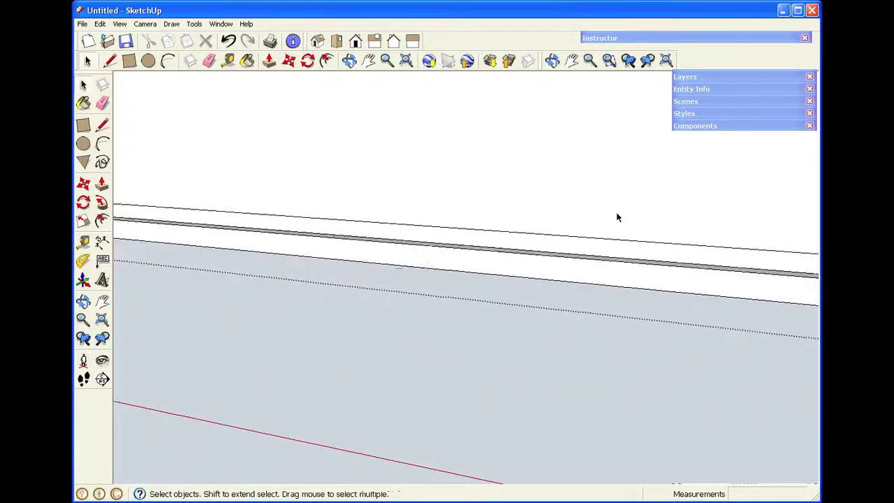
middle_click_drag(722, 197, 342, 299)
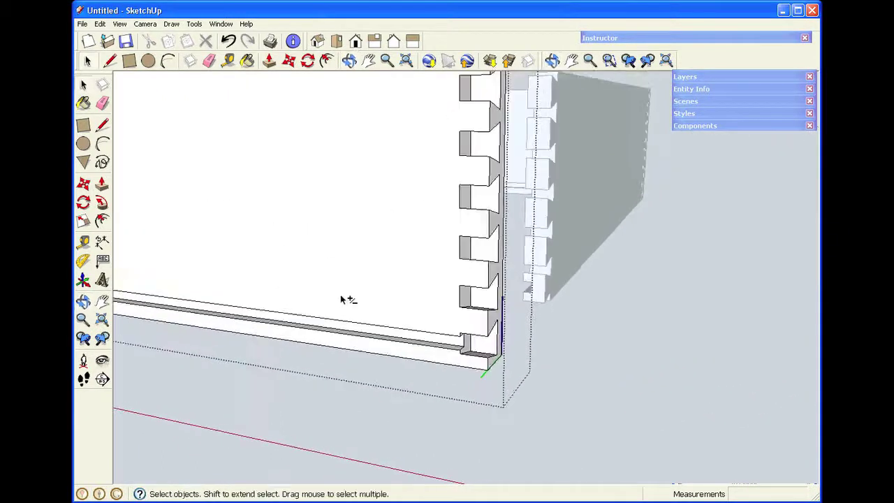
middle_click_drag(485, 363, 354, 275)
scroll(435, 300, "up", 4)
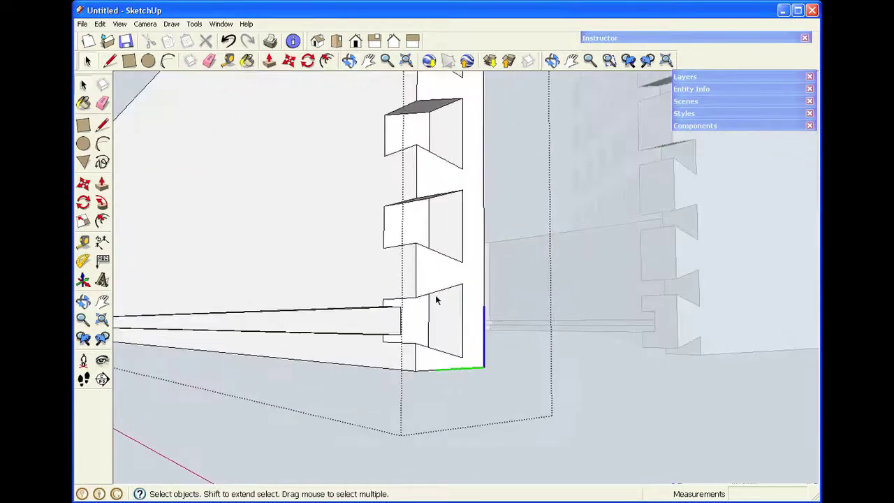
scroll(419, 319, "up", 3)
middle_click_drag(418, 320, 402, 301)
key("l")
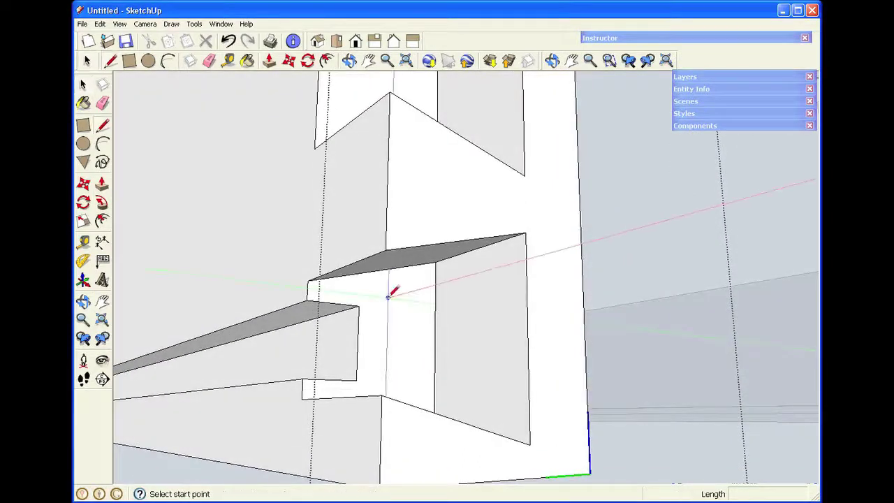
left_click(360, 305)
left_click(434, 313)
key("space")
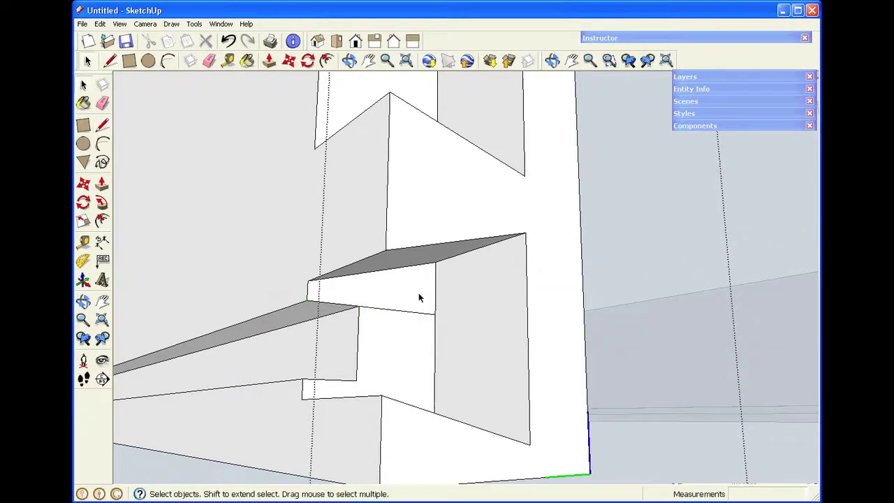
Pull the socket area above the new line out 1/2", flush with the end face on this side
left_click(419, 297)
key("p")
left_click(412, 293)
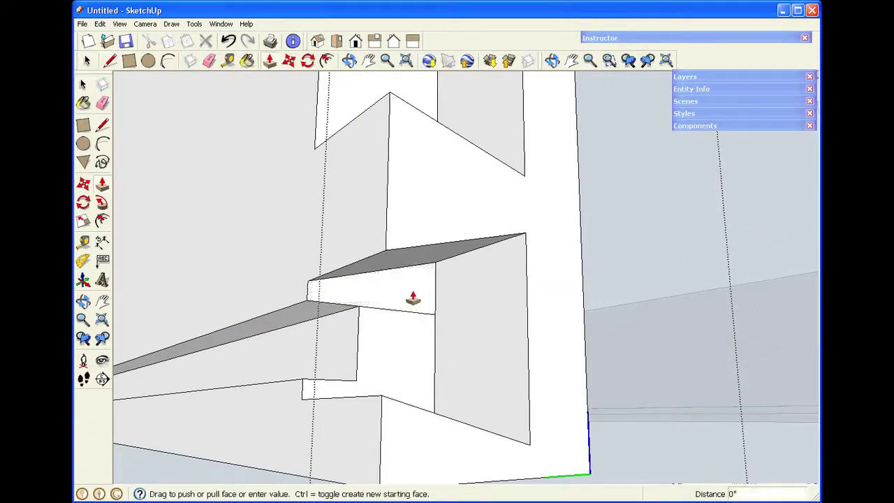
left_click(434, 252)
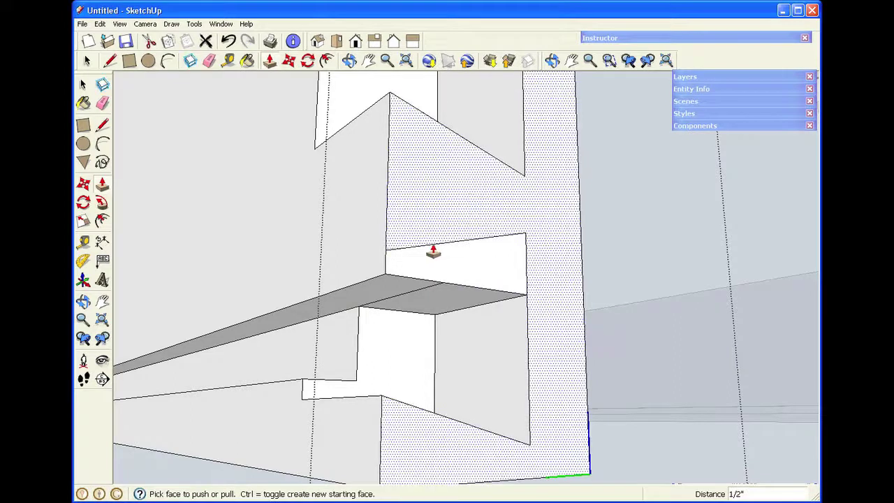
key("space")
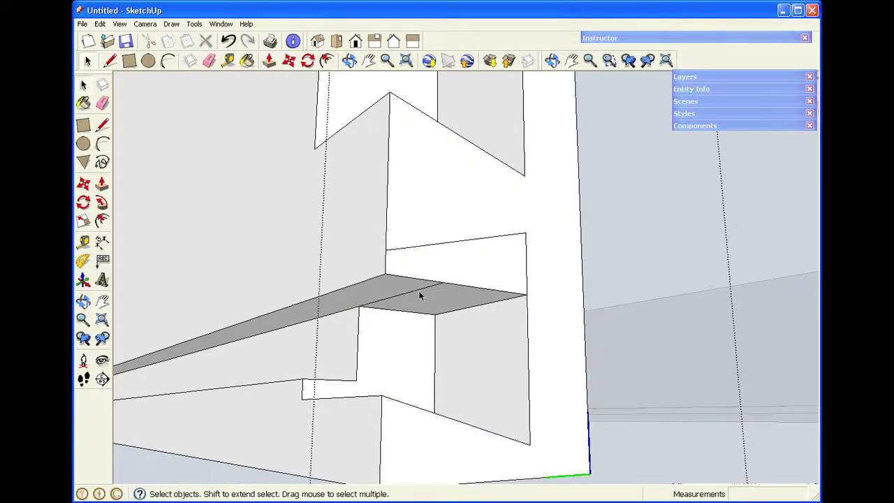
Delete the three leftover edges around the filled area above the groove at this end's lowest socket
left_click(419, 296)
left_click(418, 288)
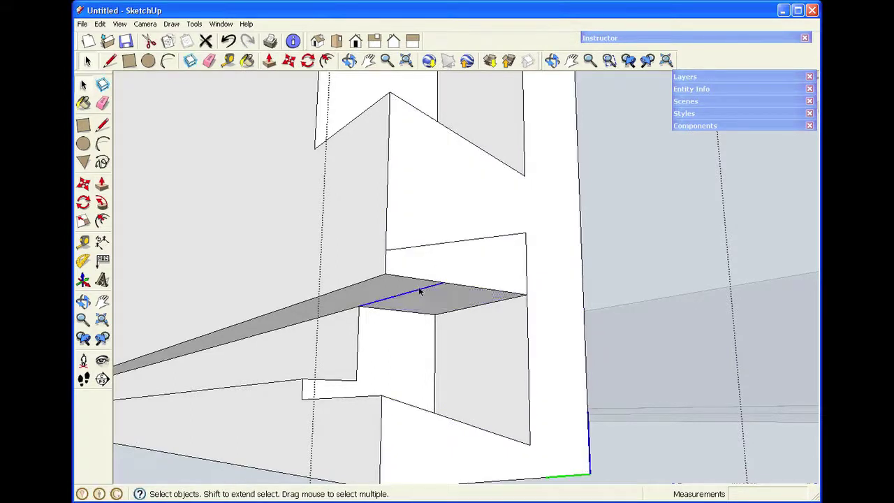
key("Delete")
left_click(452, 243)
key("Delete")
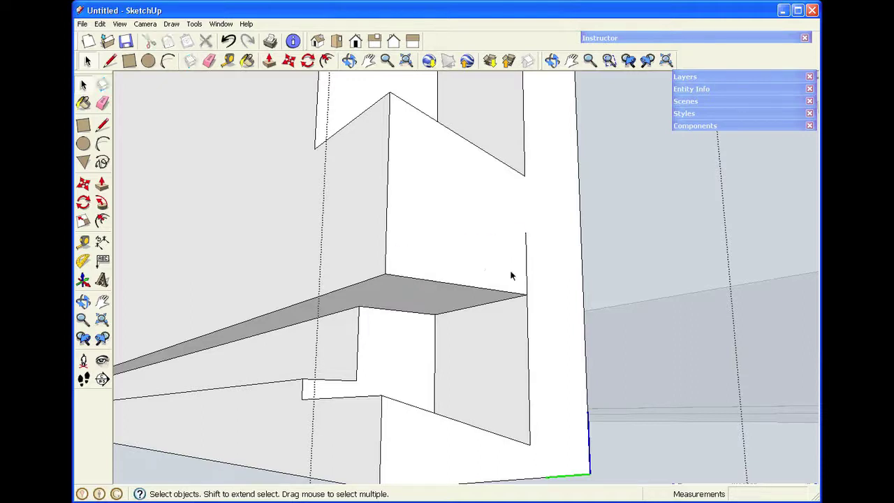
left_click(527, 272)
key("Delete")
Push the drawer back's outer face in 1/4" to the socket depth, turning the half-blind sockets into through sockets
scroll(484, 305, "down", 5)
scroll(485, 300, "down", 3)
middle_click_drag(473, 240, 428, 254)
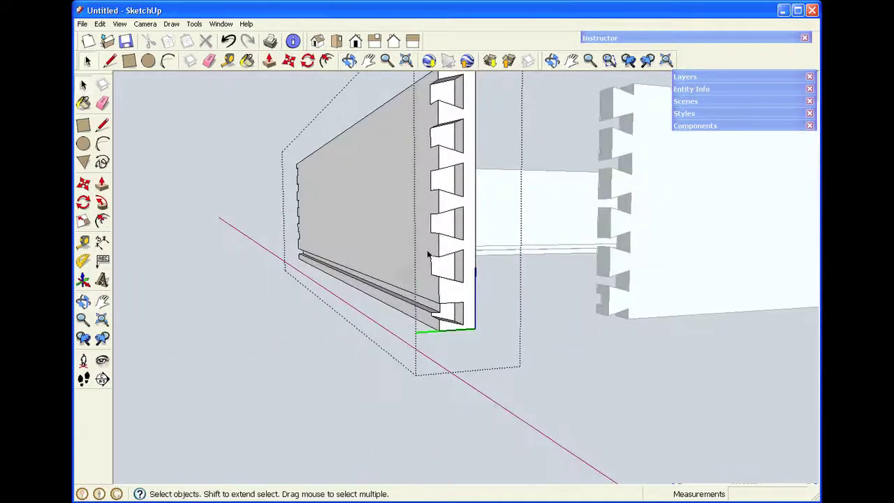
scroll(451, 213, "down", 2)
middle_click_drag(473, 125, 485, 146)
scroll(486, 148, "up", 1)
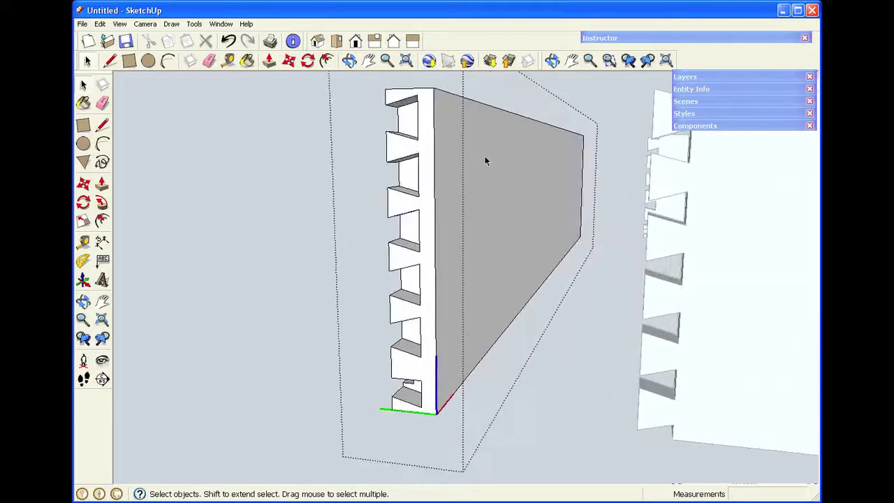
middle_click_drag(507, 201, 462, 176)
key("p")
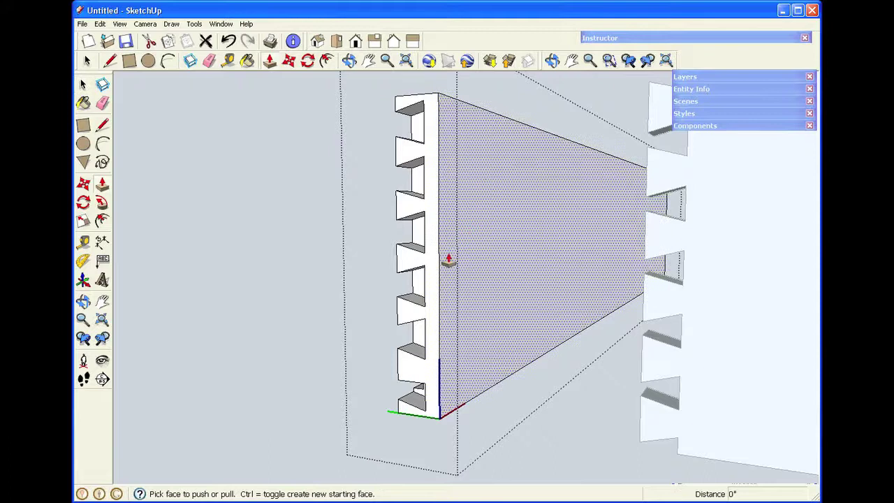
left_click(447, 257)
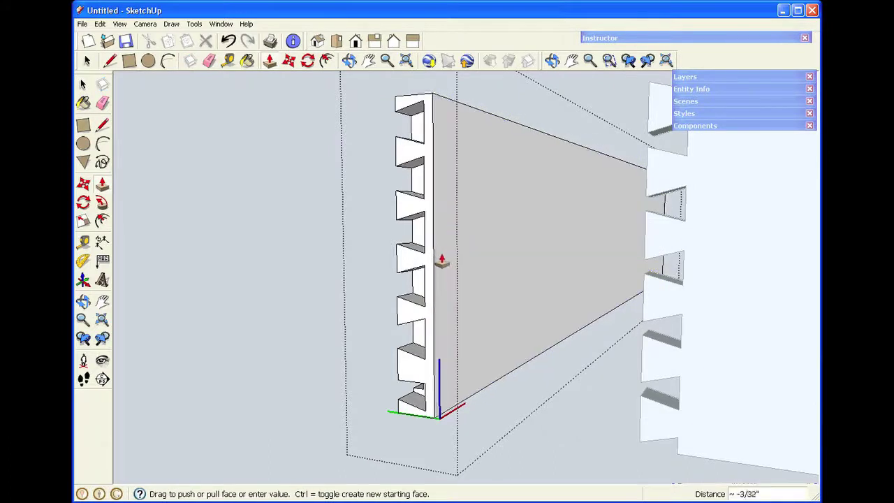
left_click(426, 257)
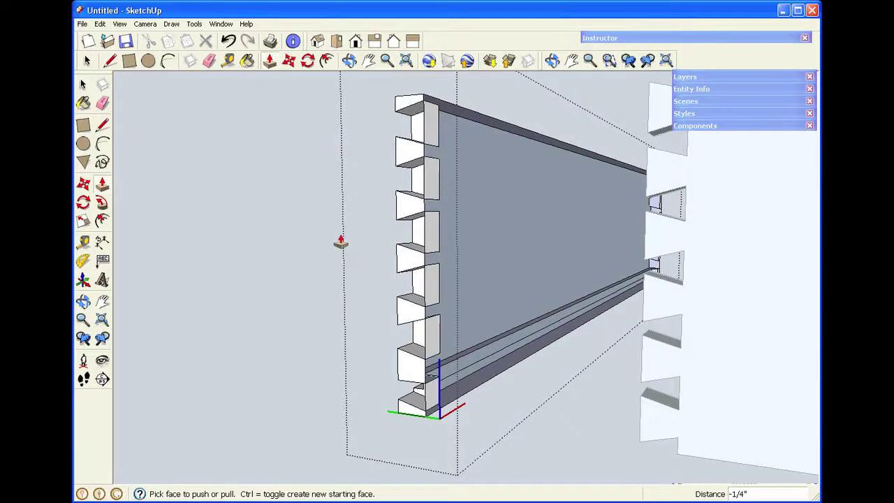
key("space")
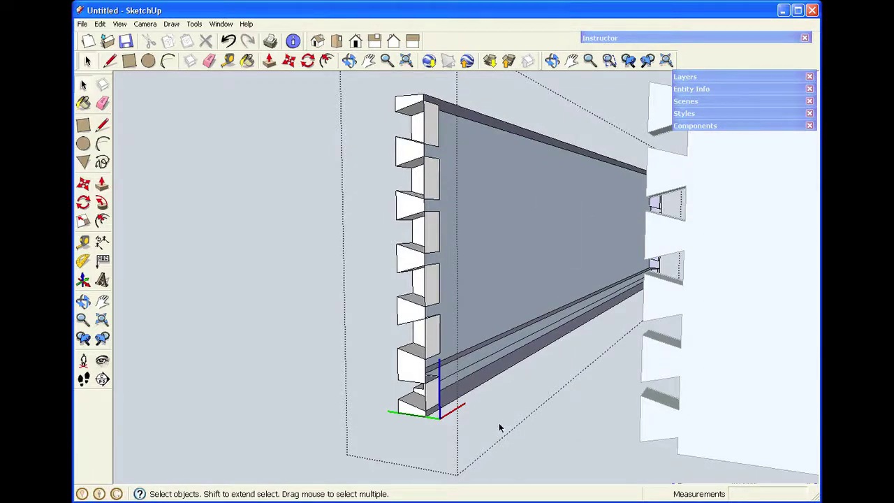
Draw a 23 1/2" line along the groove's upper edge, from the lowest socket's inner corner to the opposite end, to close the outer face
left_click(368, 61)
left_click_drag(519, 329, 443, 316)
key("space")
middle_click_drag(478, 238, 280, 298)
scroll(386, 280, "down", 2)
mouse_move(379, 281)
middle_mouse_down()
mouse_move(405, 295)
mouse_move(373, 289)
middle_mouse_up()
scroll(433, 324, "up", 1)
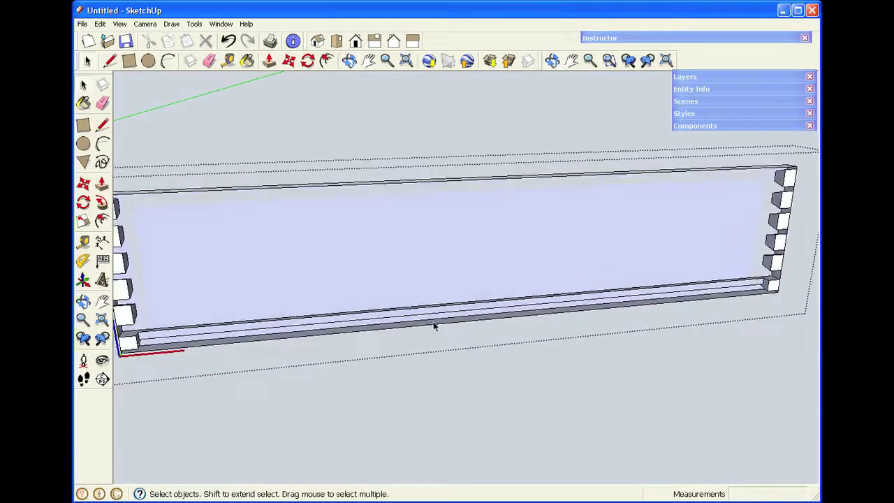
scroll(427, 318, "down", 2)
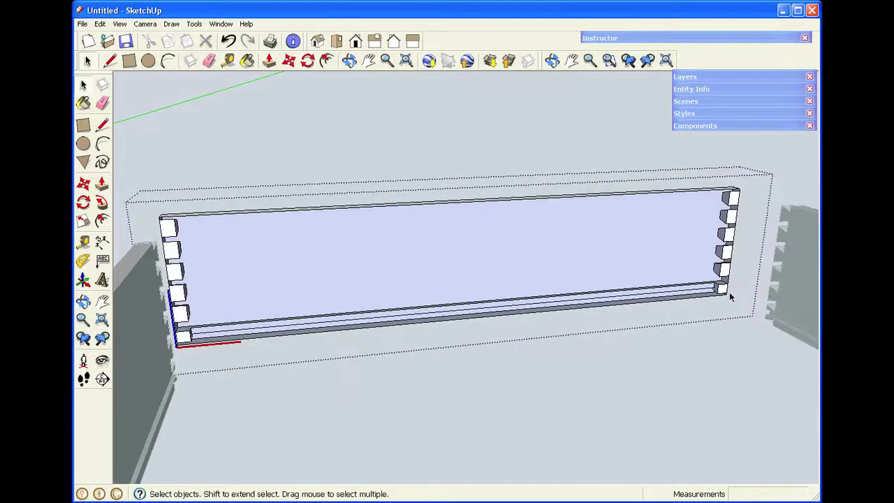
scroll(727, 291, "up", 4)
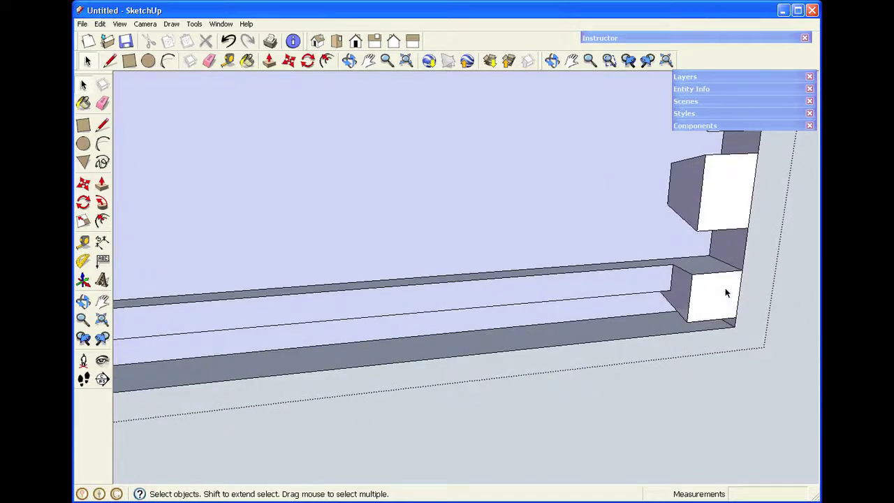
scroll(725, 291, "up", 1)
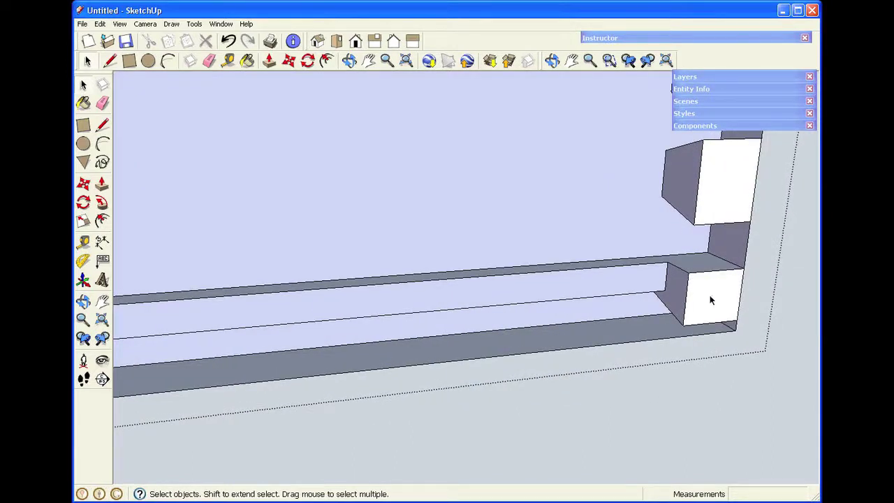
key("l")
left_click(688, 273)
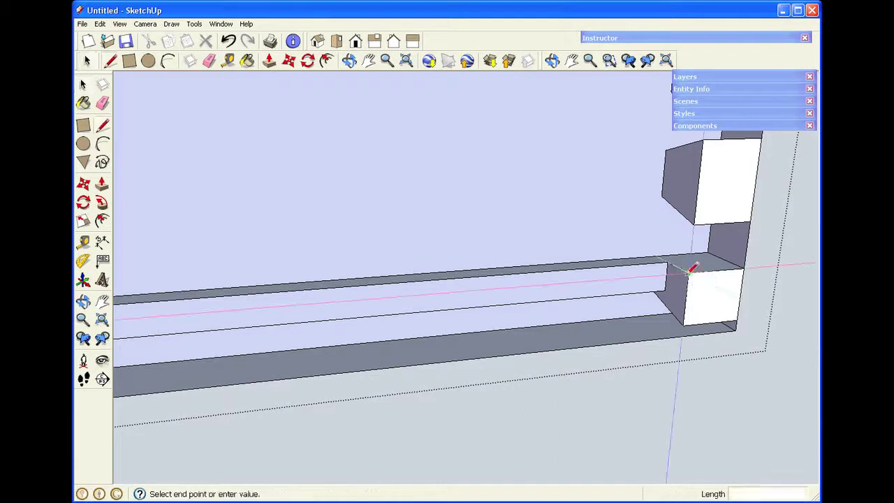
scroll(451, 288, "down", 5)
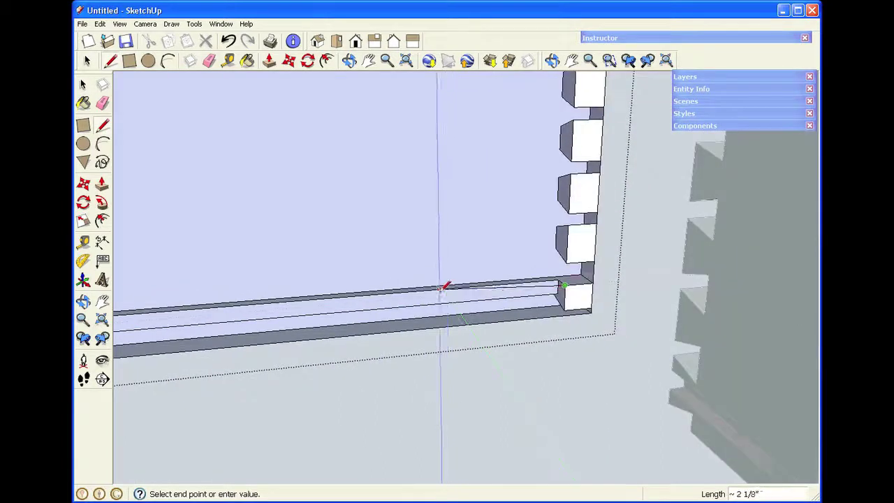
scroll(429, 285, "down", 2)
key("o")
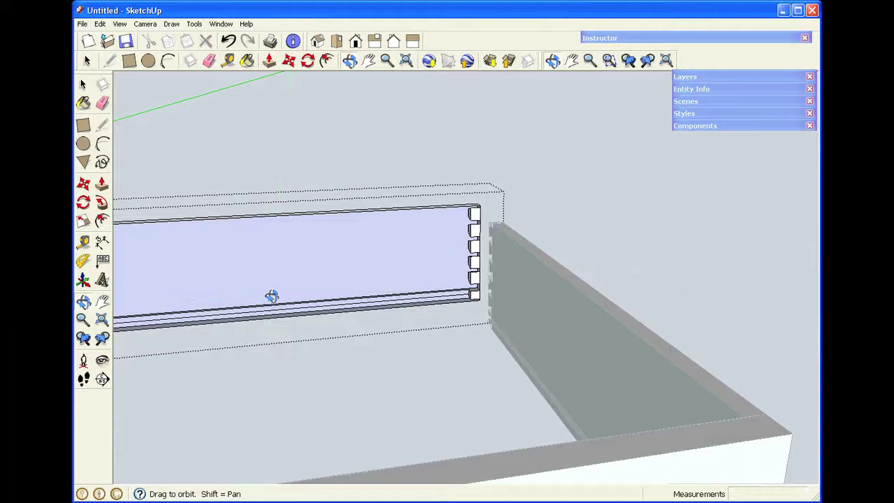
left_click_drag(271, 296, 701, 271)
scroll(425, 300, "up", 6)
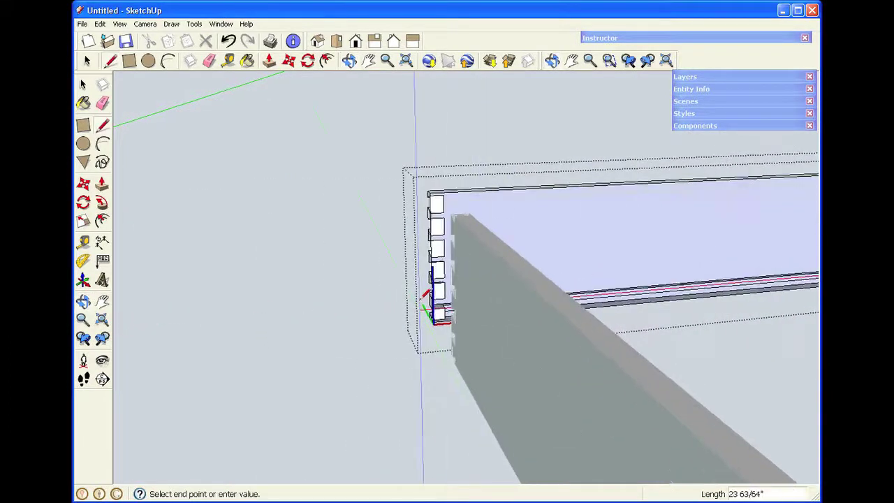
scroll(447, 298, "up", 3)
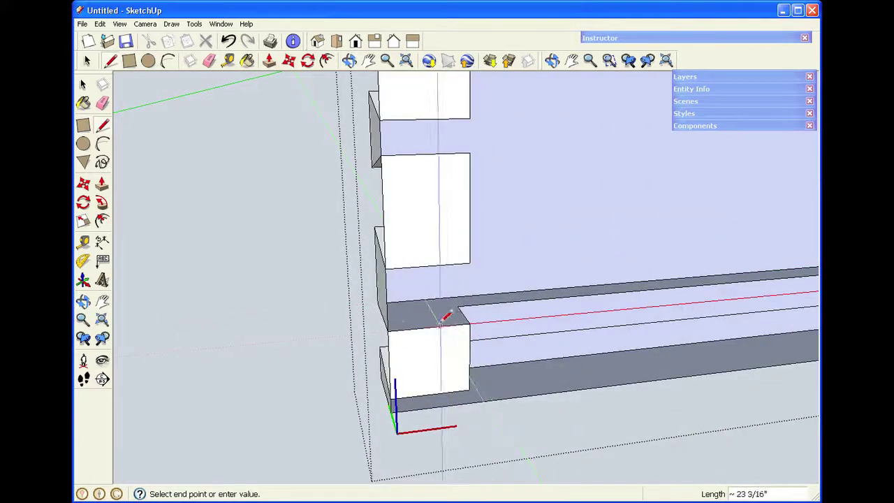
left_click(391, 329)
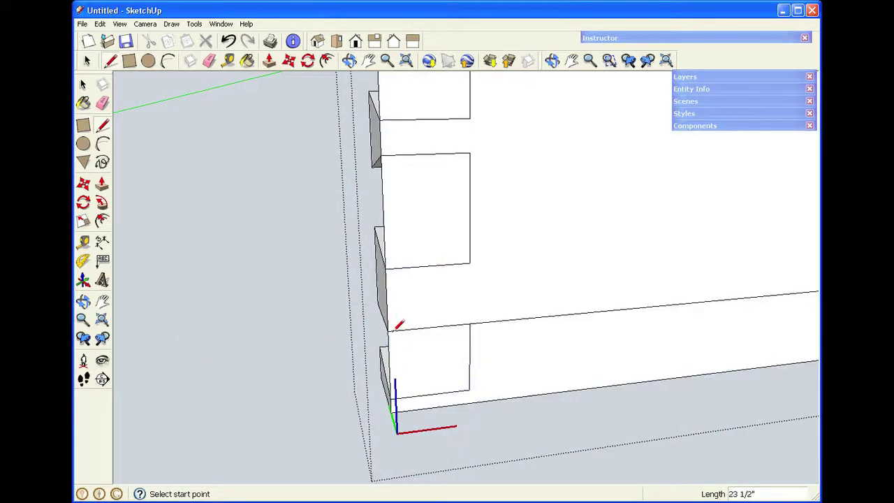
key("space")
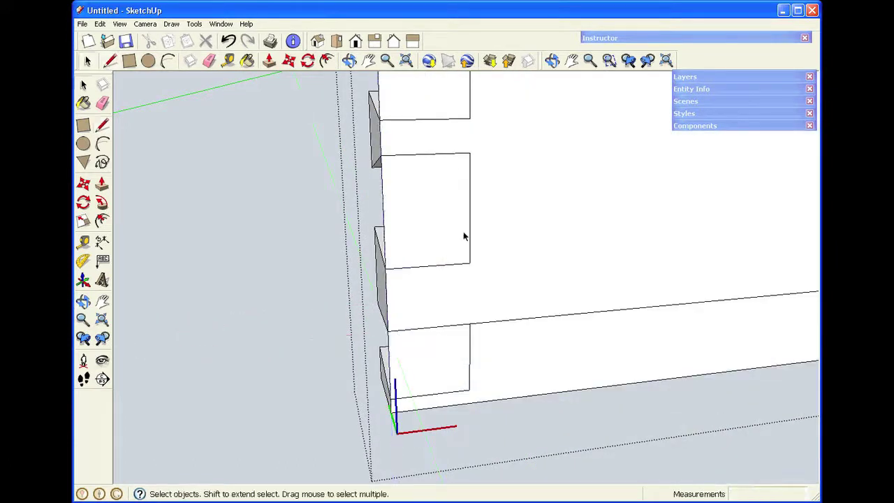
Delete the strip below the groove's upper edge along the drawer back, including the remaining edges and faces at the far end
left_click(349, 61)
left_click_drag(440, 311, 345, 411)
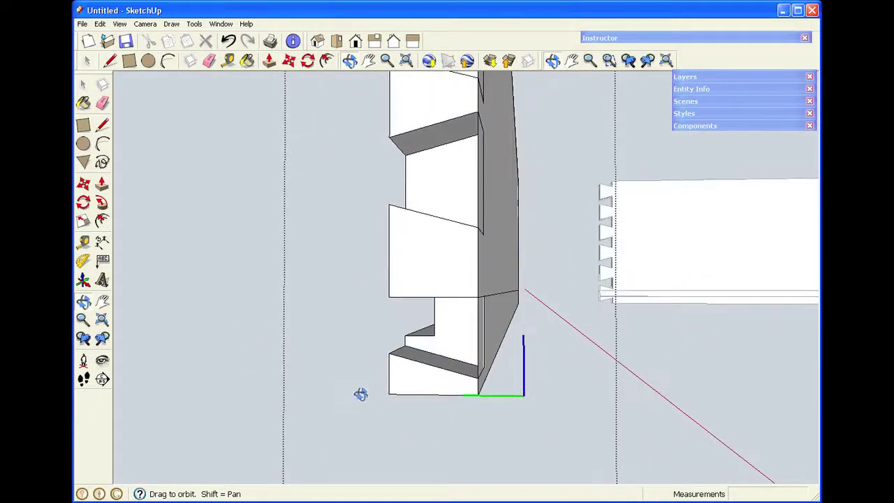
key("space")
left_click_drag(370, 310, 551, 425)
key("Delete")
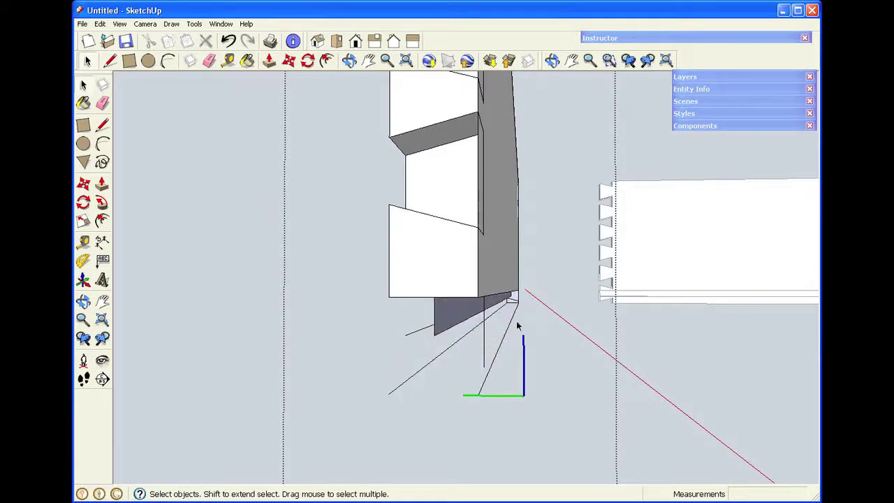
left_click_drag(386, 383, 385, 384)
key("Delete")
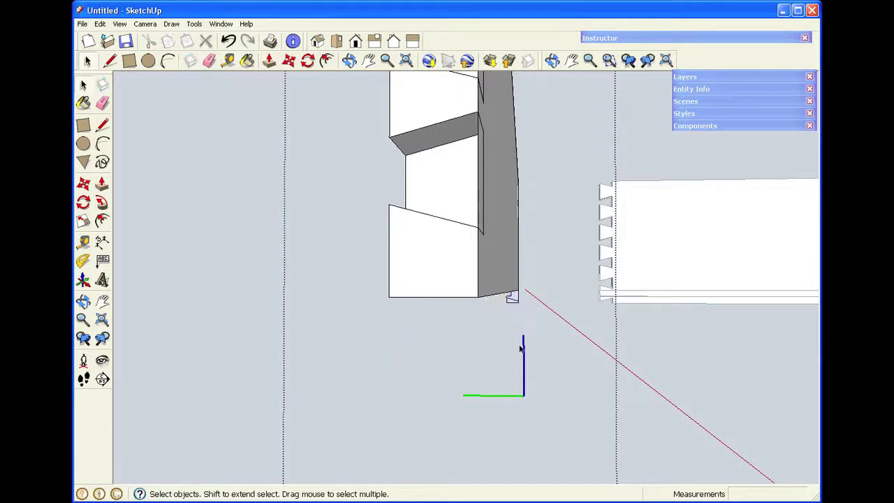
left_click(510, 299)
key("Delete")
left_click(501, 307)
key("Delete")
Delete the leftover geometry beneath the lowest pin at the drawer back's opposite end
left_click(349, 61)
left_click_drag(343, 232, 308, 281)
scroll(307, 282, "down", 3)
scroll(169, 193, "down", 5)
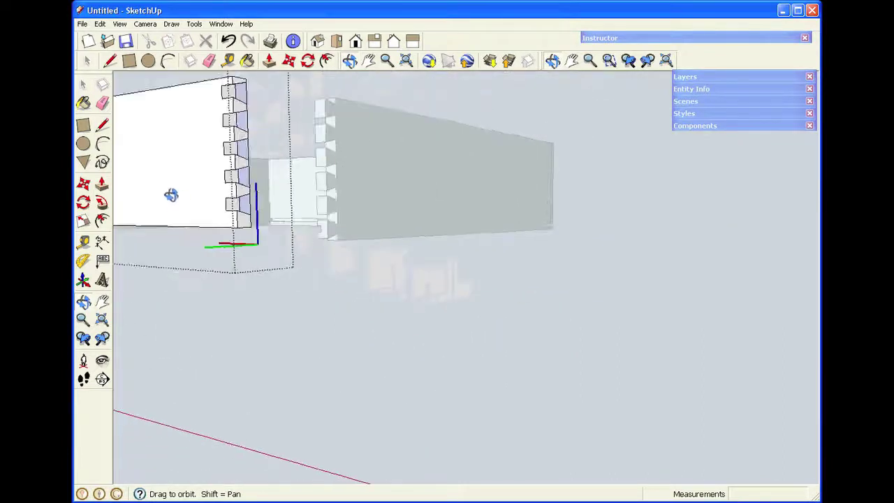
left_click_drag(158, 185, 622, 242, "shift")
scroll(324, 250, "up", 5)
scroll(322, 252, "up", 4)
left_click_drag(307, 265, 569, 355)
scroll(628, 315, "up", 3)
key("space")
key("Delete")
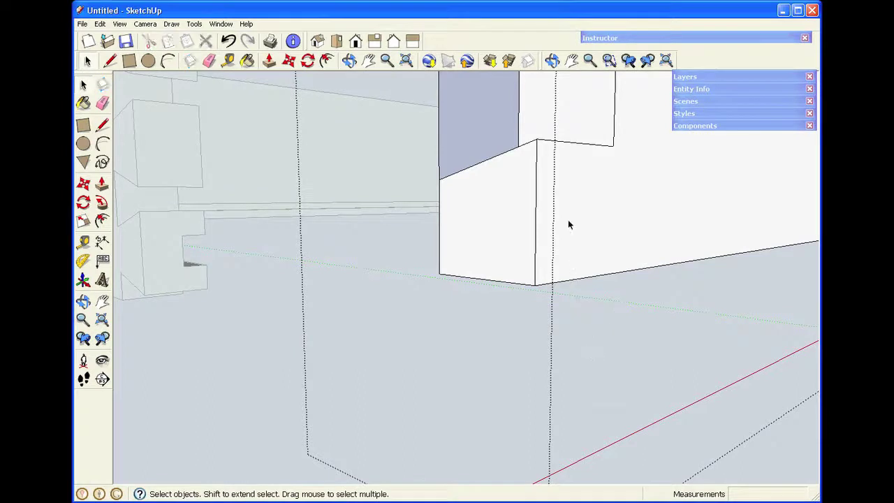
Erase the leftover edges closing the sockets along one end of the drawer back to open them through the full thickness
left_click(369, 60)
left_click_drag(443, 240, 358, 329)
scroll(358, 329, "down", 6)
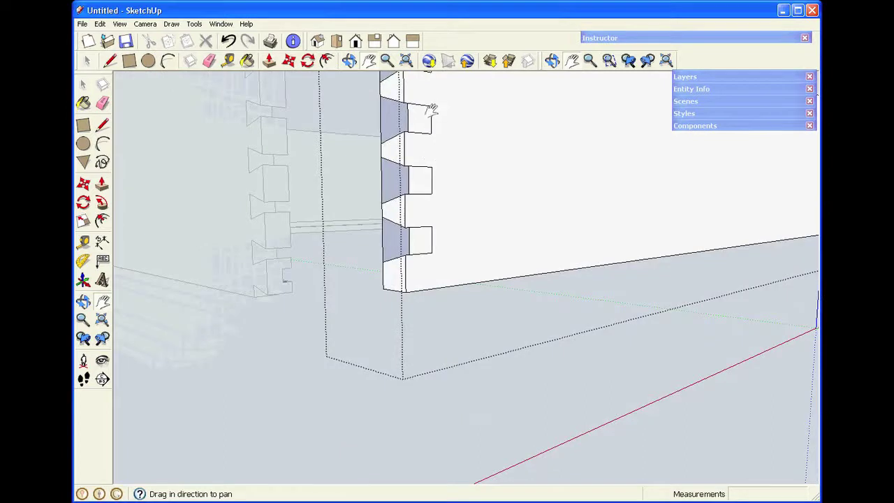
middle_click_drag(430, 106, 441, 310)
key("space")
left_click(210, 61)
left_click_drag(347, 157, 358, 155)
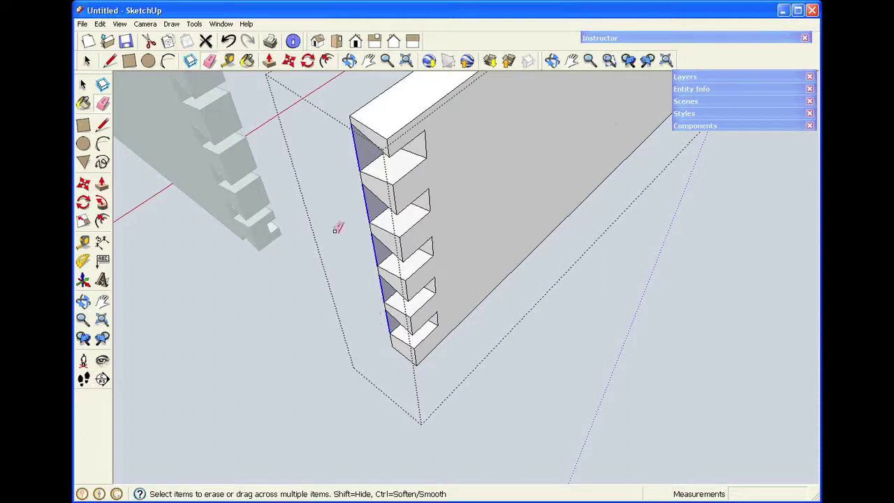
left_click_drag(337, 228, 337, 228)
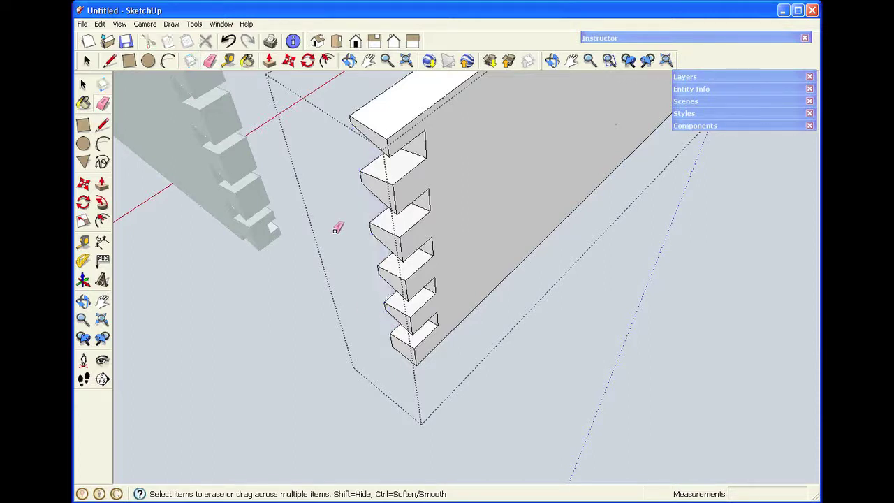
key("space")
Delete the edges closing the five sockets at the drawer back's opposite end, opening them through the full thickness
scroll(361, 200, "down", 3)
mouse_move(363, 200)
middle_mouse_down()
mouse_move(518, 133)
mouse_move(537, 114)
middle_mouse_up()
left_click(369, 62)
left_click_drag(479, 155, 227, 344)
left_click_drag(510, 168, 441, 268)
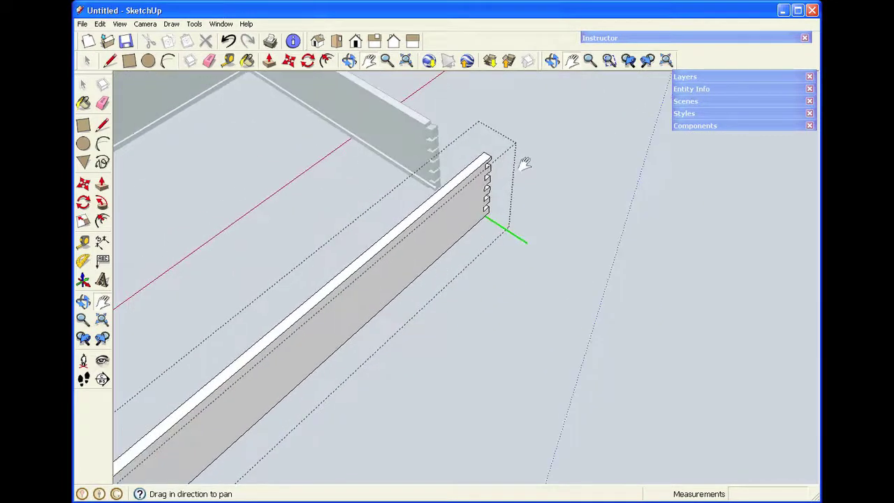
scroll(484, 175, "up", 5)
scroll(485, 174, "up", 2)
middle_click_drag(489, 175, 372, 162)
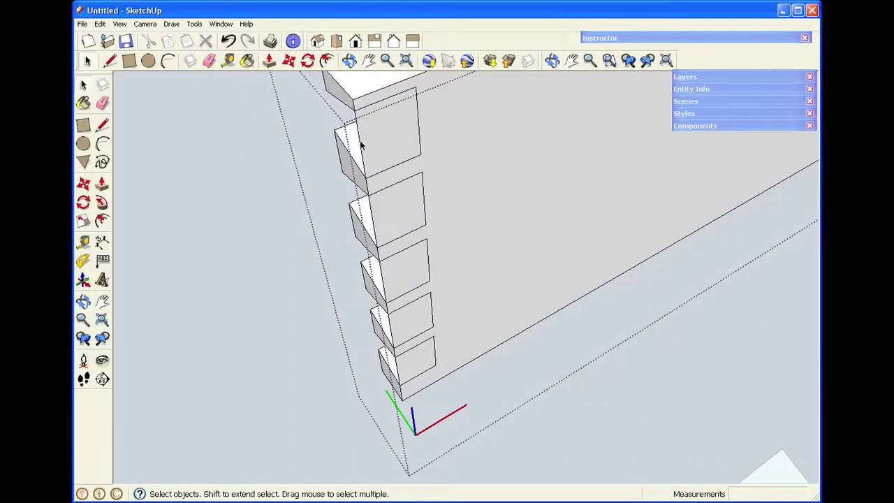
left_click(361, 144)
left_click(374, 220)
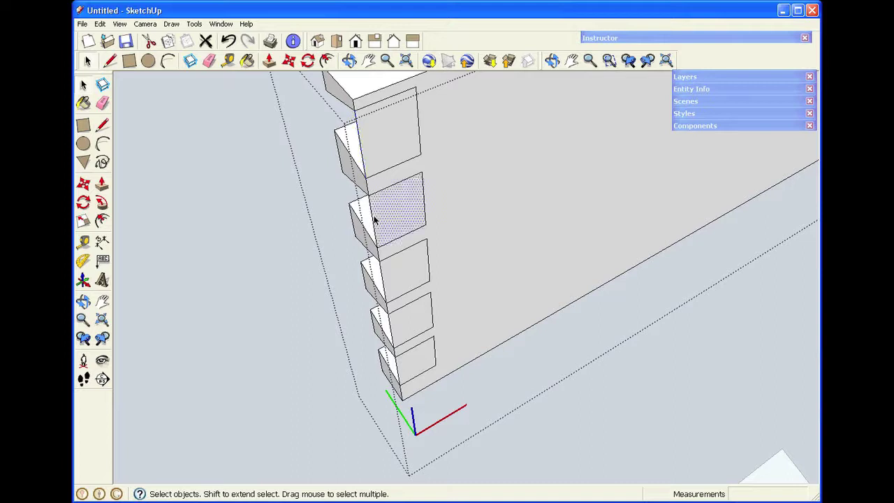
left_click(372, 219)
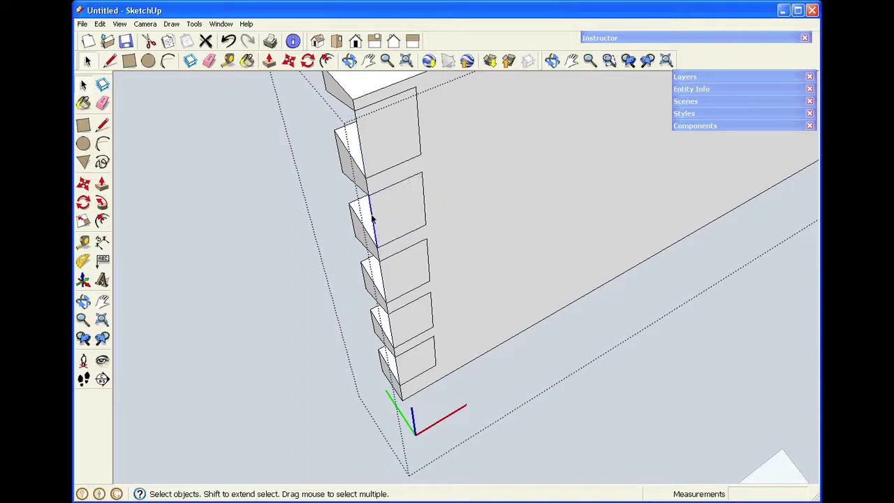
key("Delete")
left_click(364, 161)
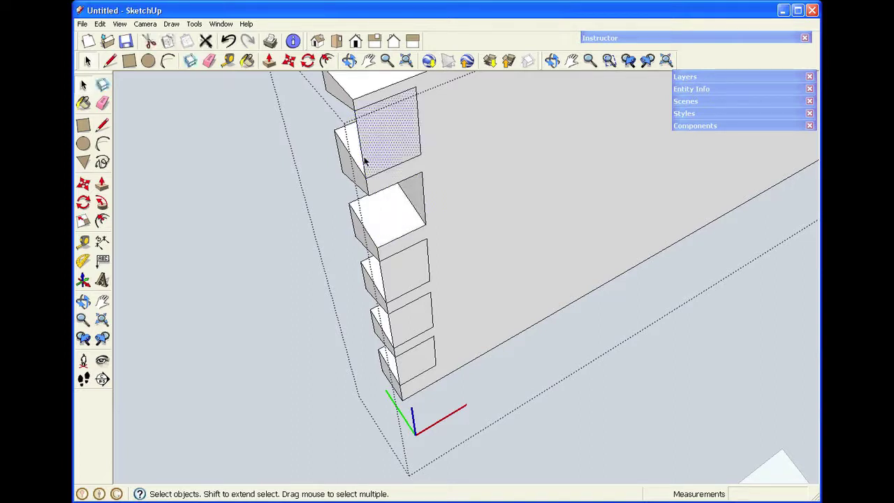
key("Delete")
left_click(382, 280)
key("Delete")
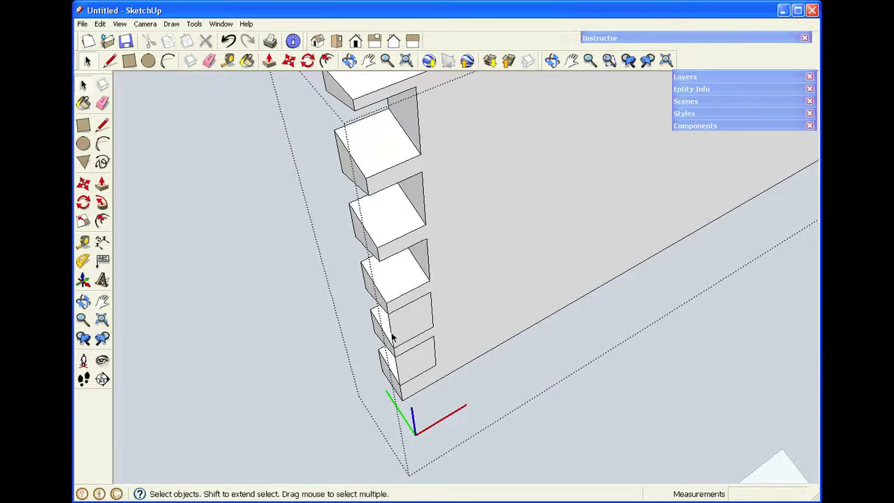
left_click(393, 338)
key("Delete")
left_click(398, 374)
key("Delete")
middle_click_drag(478, 255, 530, 176)
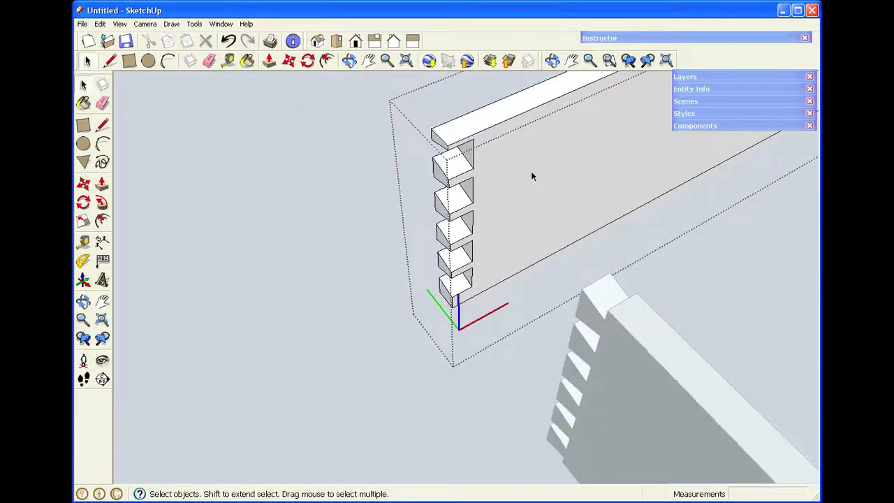
Select all of the drawer back's geometry, flip it along the green direction, and finish editing the component
left_click(368, 61)
left_click_drag(482, 171, 276, 307)
left_click_drag(548, 214, 425, 272)
scroll(434, 256, "down", 3)
left_click_drag(373, 282, 493, 193)
key("o")
key("h")
left_click_drag(418, 145, 480, 316)
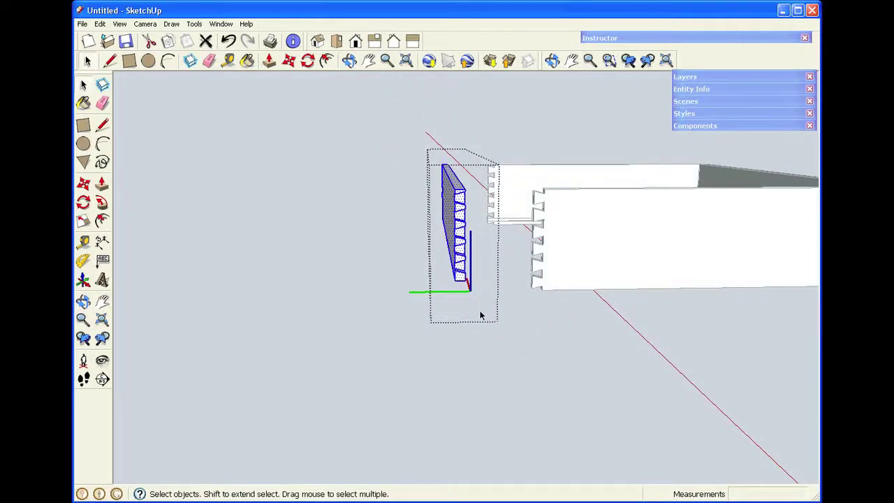
right_click(459, 228)
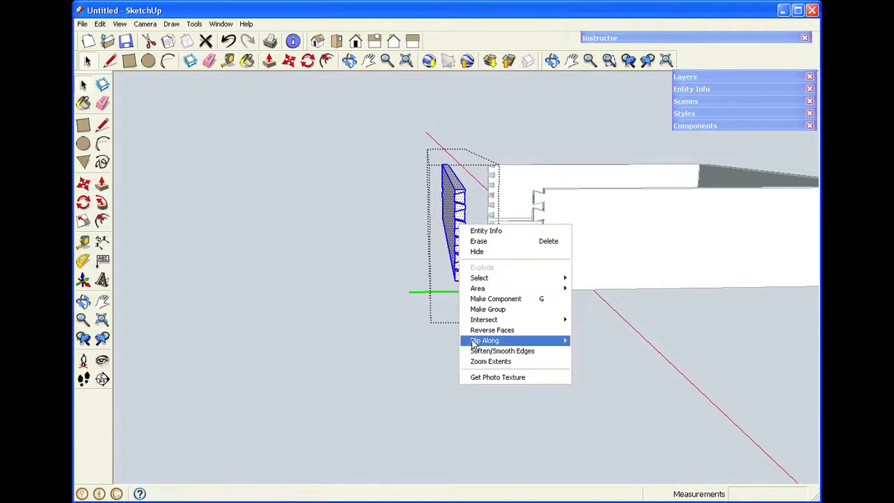
mouse_move(473, 342)
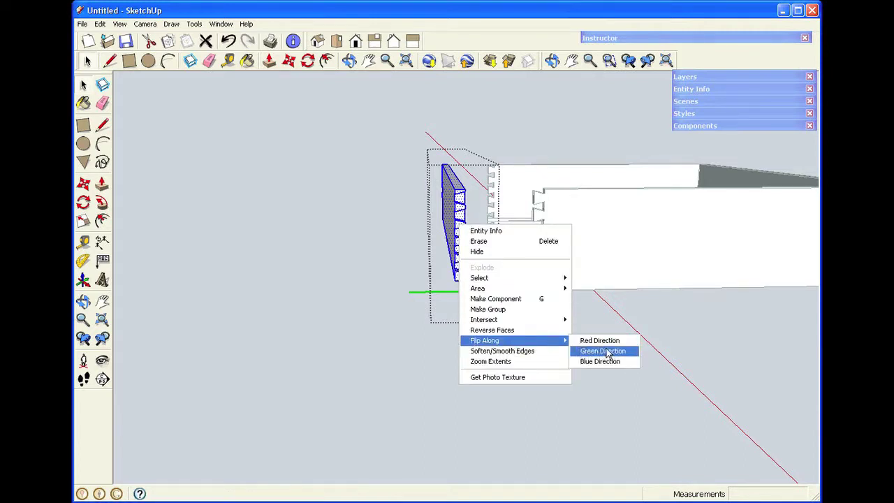
left_click(605, 351)
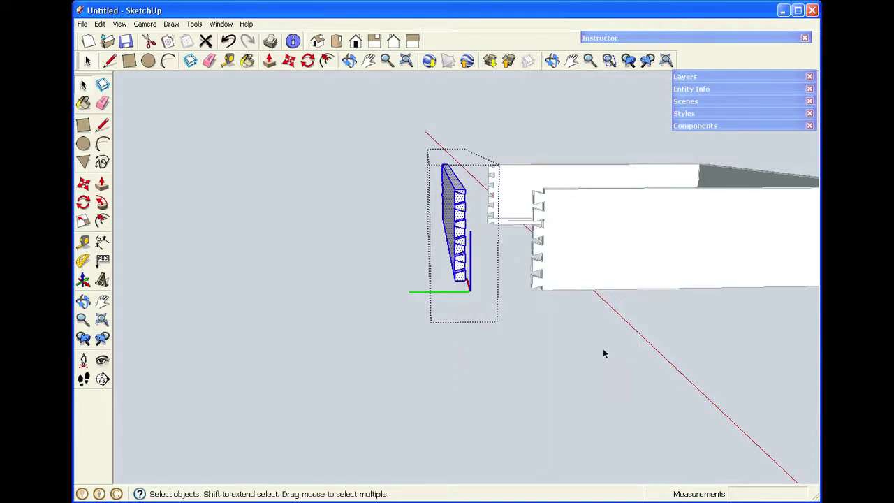
left_click(511, 298)
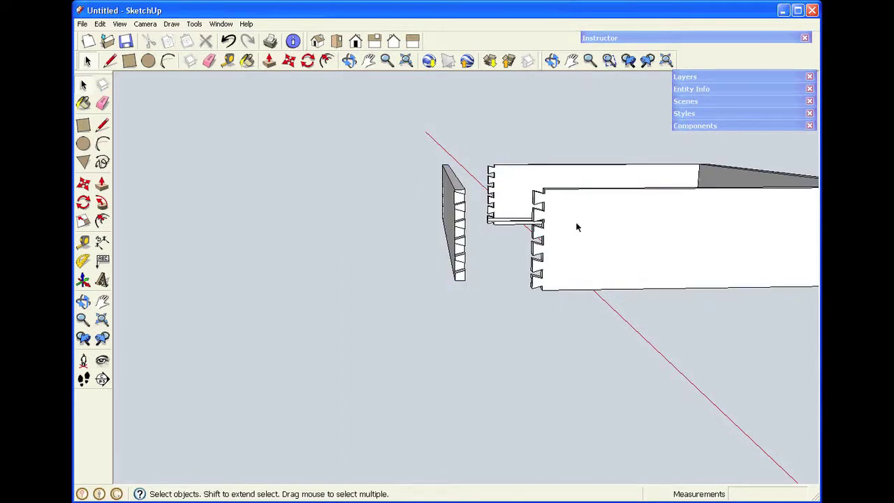
Move the drawer back about 3 53/64" along the green axis so its sockets fit onto the tails of the sides
scroll(574, 211, "up", 5)
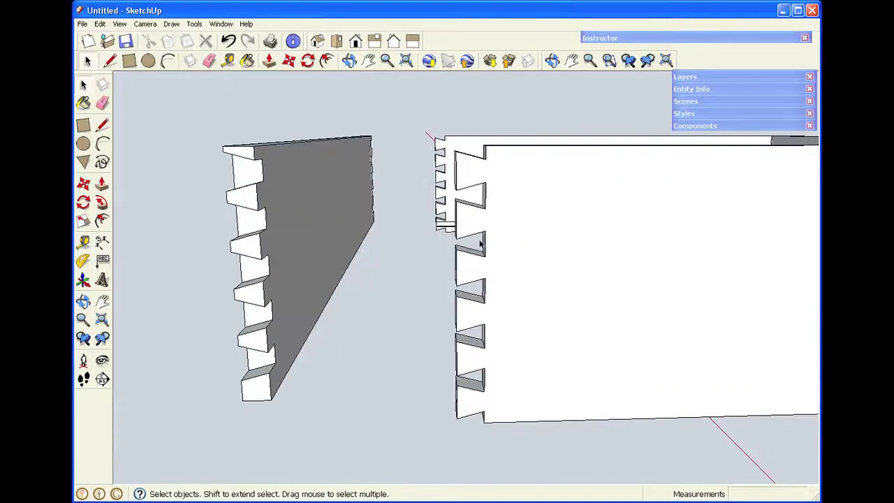
left_click(296, 172)
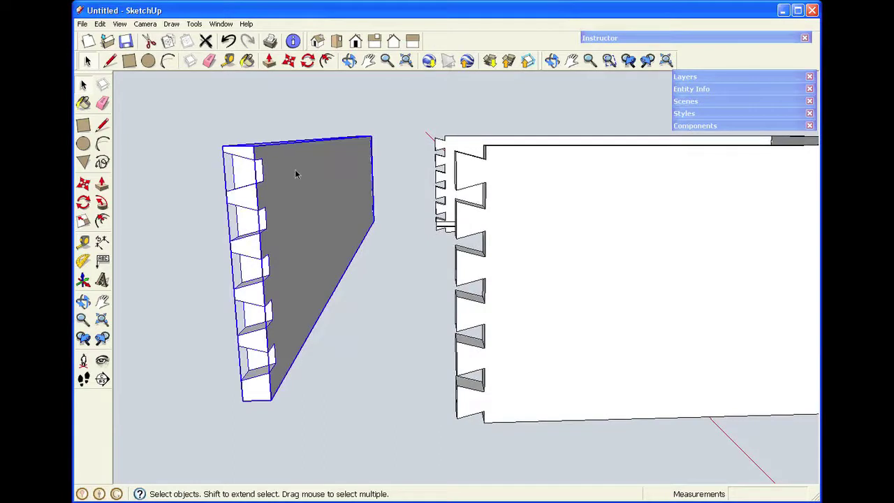
key("m")
left_click(254, 158)
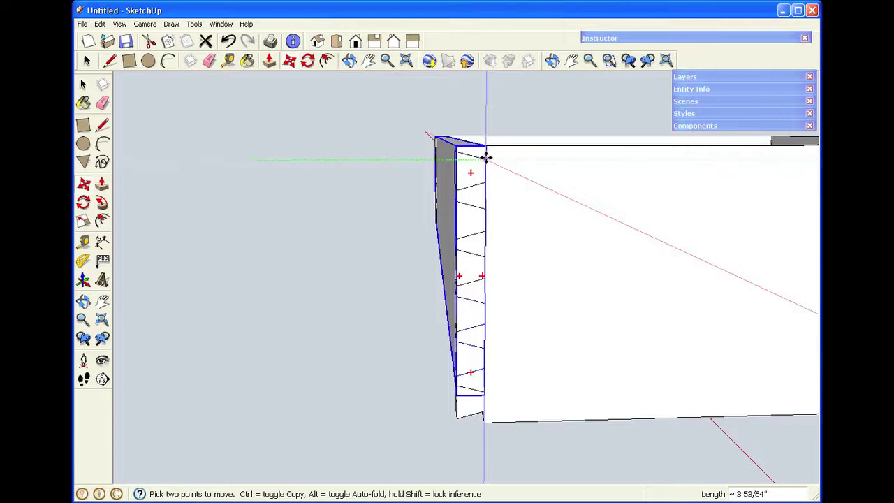
left_click(487, 157)
key("space")
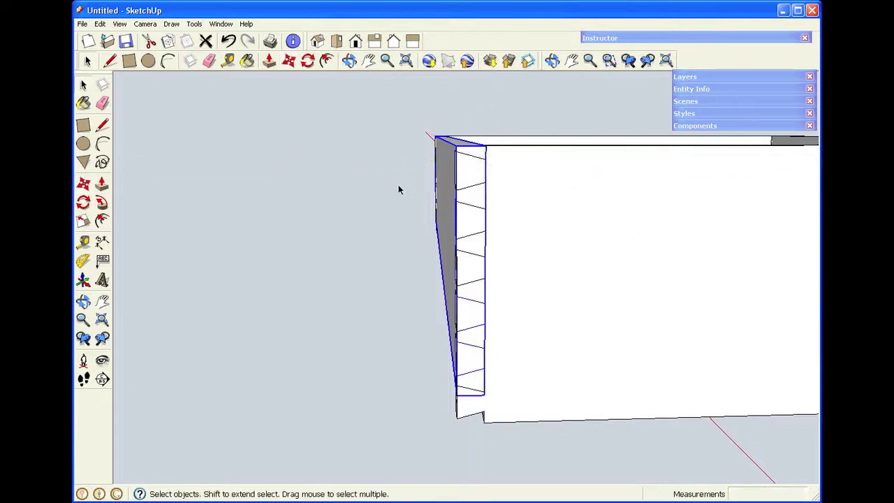
left_click(395, 185)
Examine the assembled back corner from outside and below, around the side's lowest tail, the groove and the drawer back's bottom edge
left_click(349, 61)
left_click_drag(343, 186, 473, 208)
left_click_drag(359, 200, 377, 198)
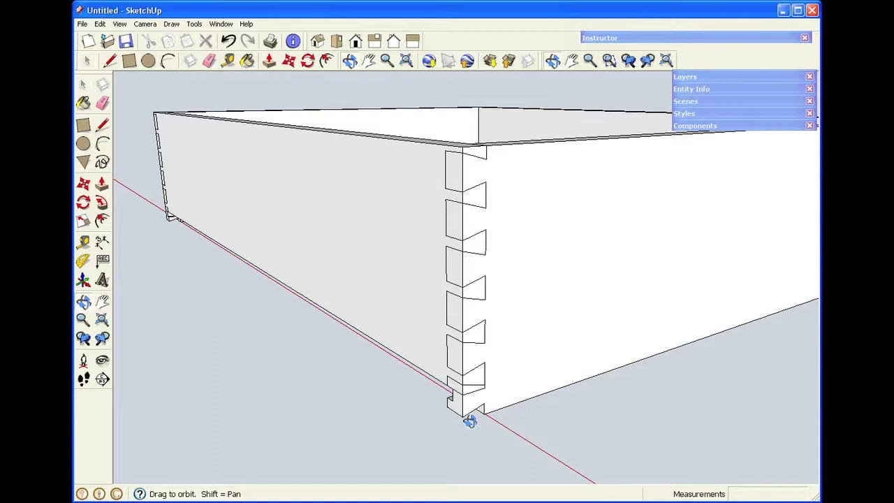
left_click_drag(467, 415, 473, 416)
scroll(471, 396, "up", 2)
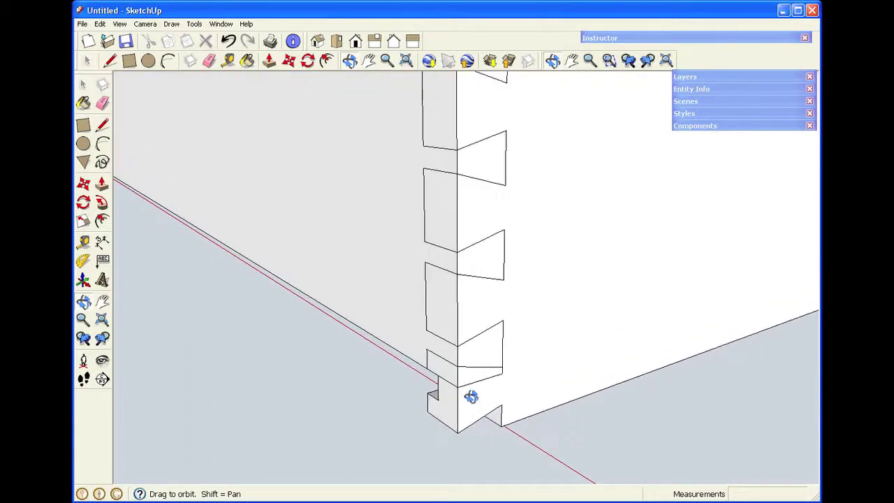
scroll(471, 396, "down", 2)
key("space")
double_click(392, 324)
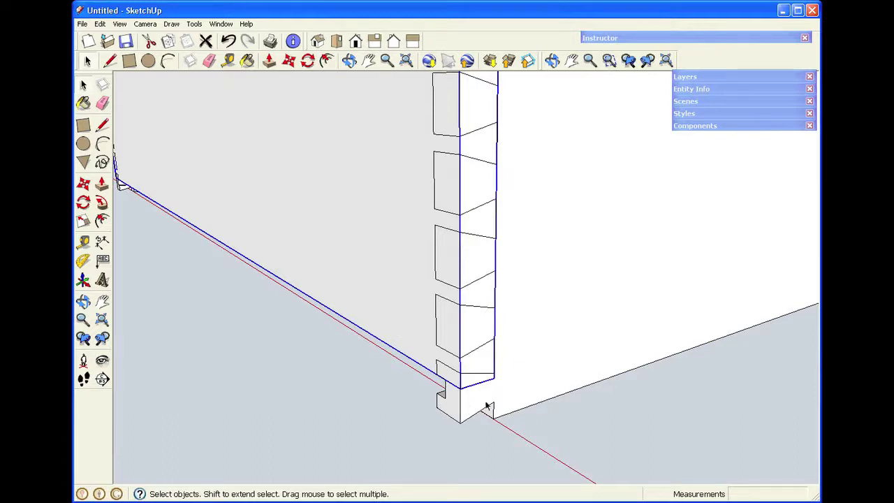
middle_click_drag(462, 399, 514, 251)
middle_click_drag(489, 375, 523, 333)
scroll(517, 334, "down", 3)
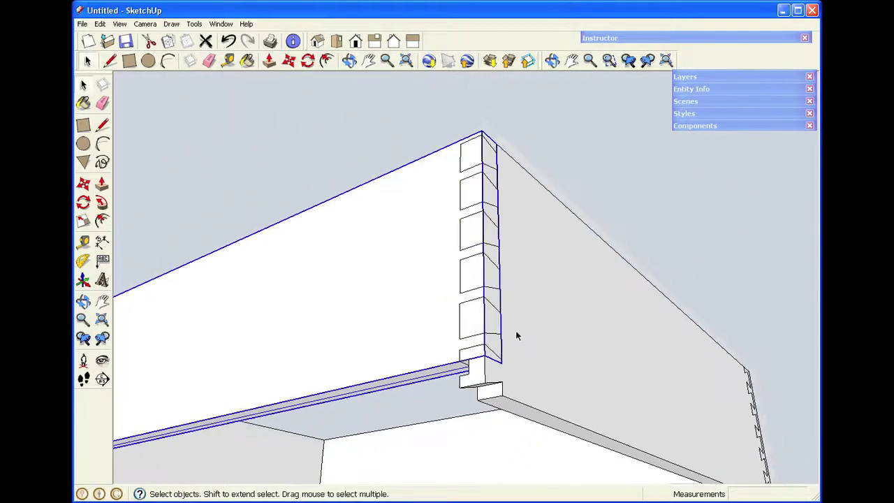
left_click(548, 152)
middle_click_drag(475, 264, 473, 329)
scroll(510, 358, "up", 3)
scroll(510, 358, "down", 2)
scroll(428, 341, "up", 1)
scroll(428, 342, "up", 1)
Move the drawer side about 1 5/64" away from the drawer back to expose its tails
left_click(521, 375)
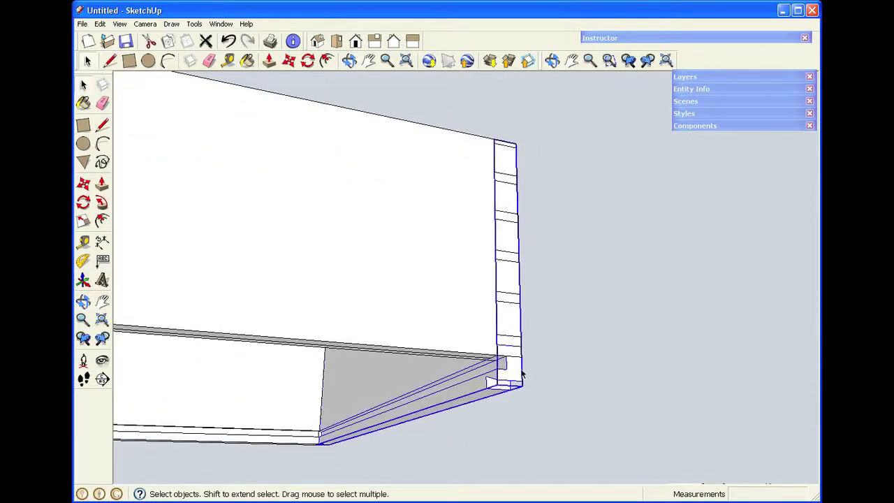
key("m")
left_click(537, 398)
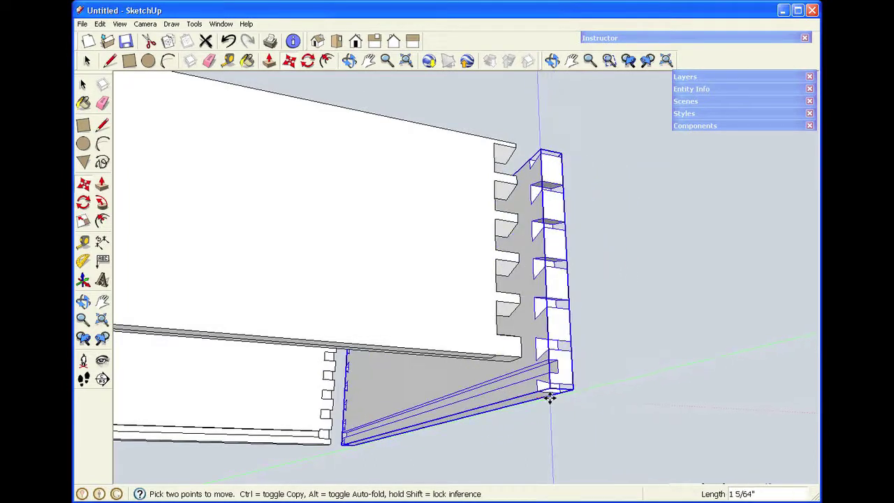
left_click(549, 398)
key("space")
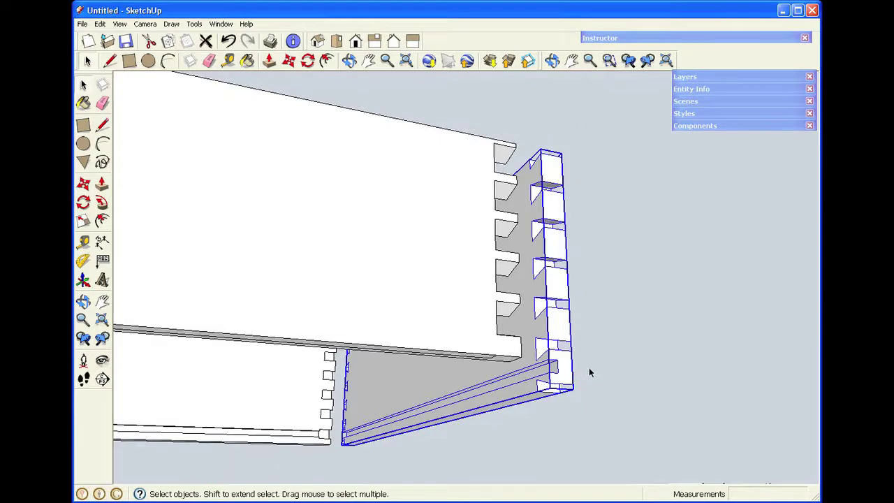
Open the drawer side for editing and close the notch beneath its lowest tail with lines, including a 3/32" vertical segment at the corner
scroll(587, 367, "up", 3)
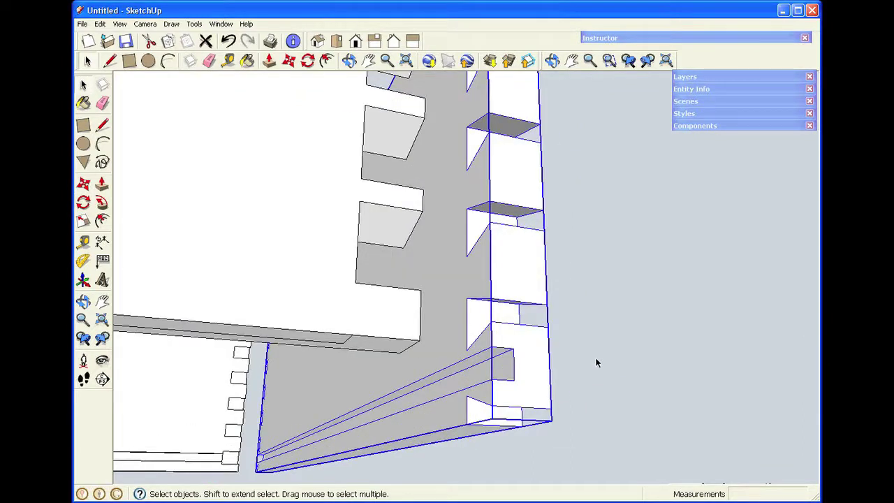
right_click(529, 377)
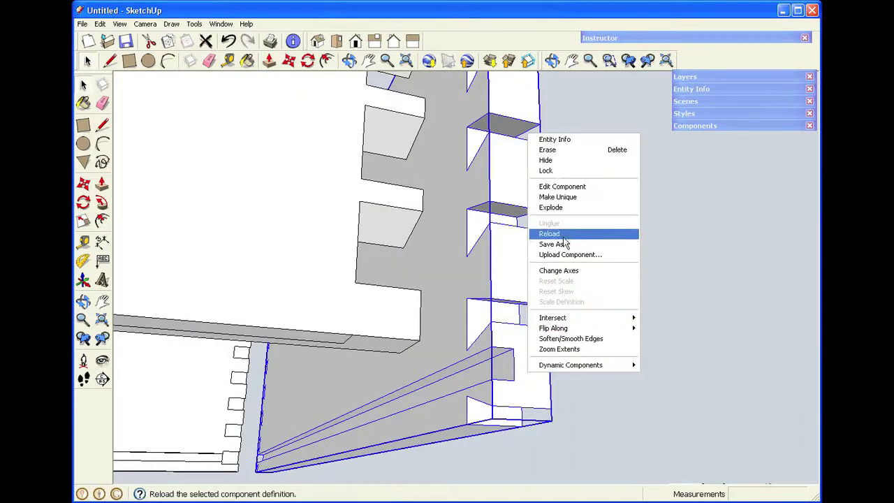
left_click(557, 187)
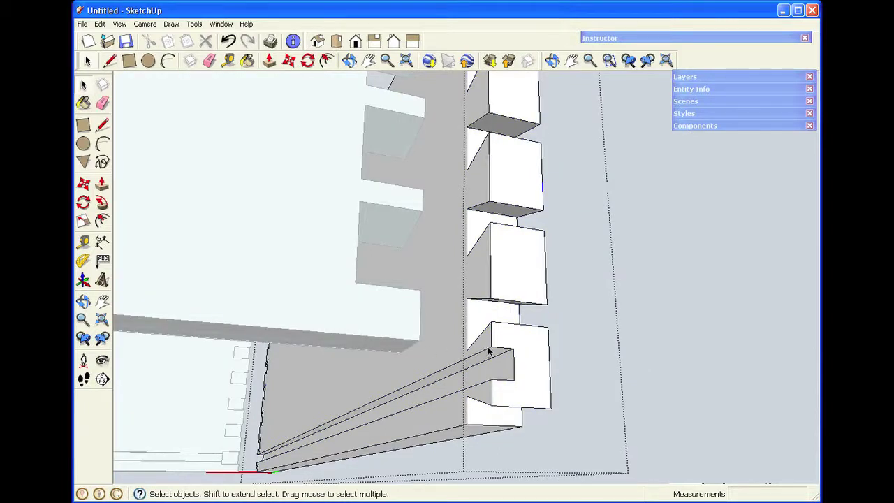
scroll(503, 349, "up", 3)
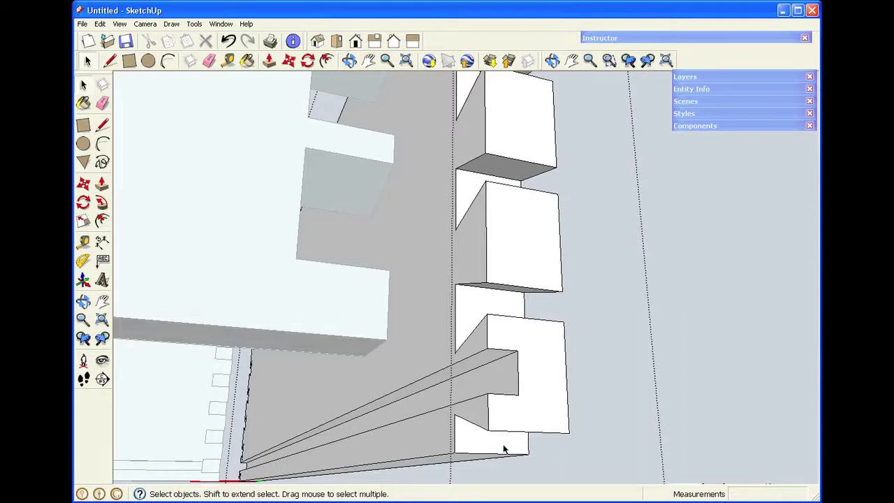
key("l")
left_click(454, 452)
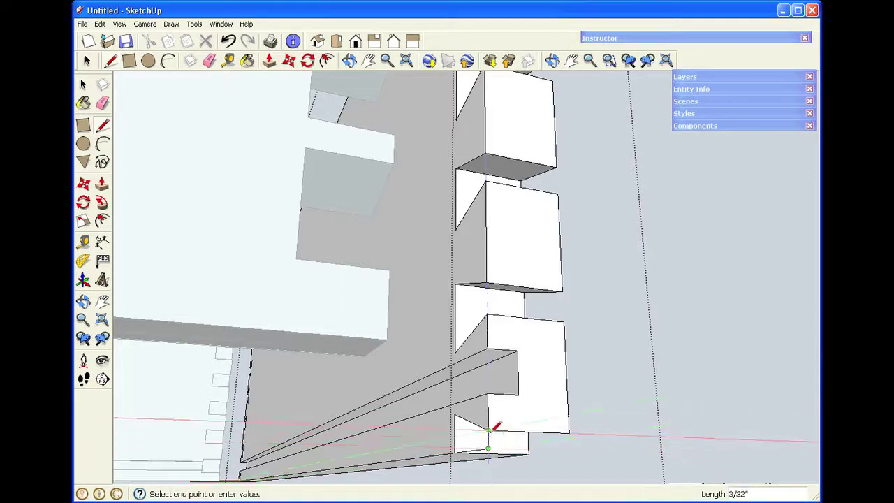
left_click(488, 430)
key("space")
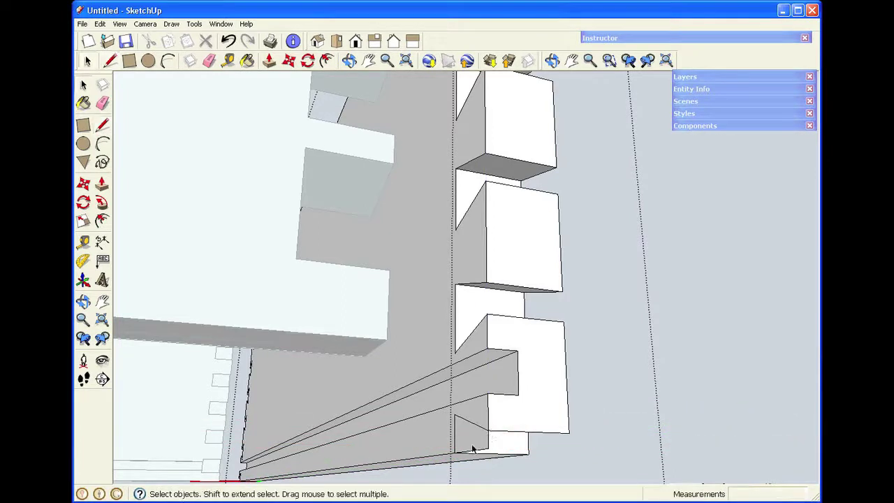
Push/Pull the new face beneath the lowest tail out to the end of the tail
key("p")
left_click(472, 440)
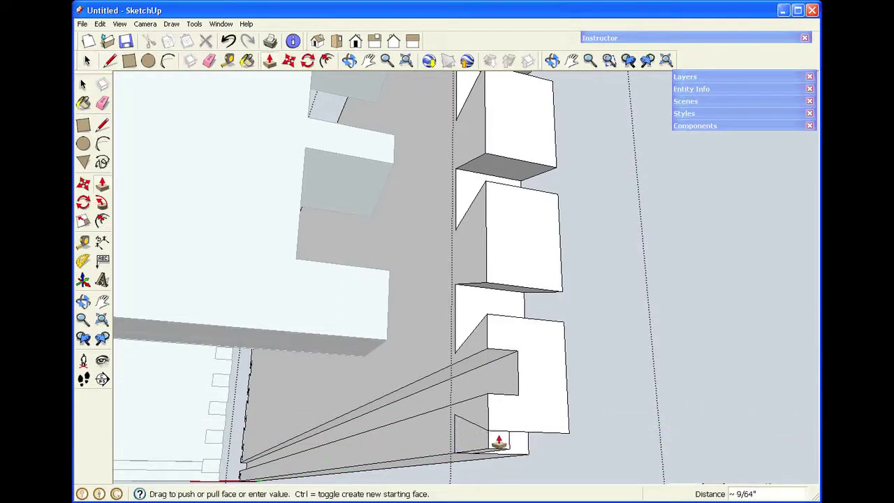
left_click(569, 438)
key("space")
Delete the leftover edges between the lowest tail and its new lower extension, on the end and the inner face
left_click(549, 434)
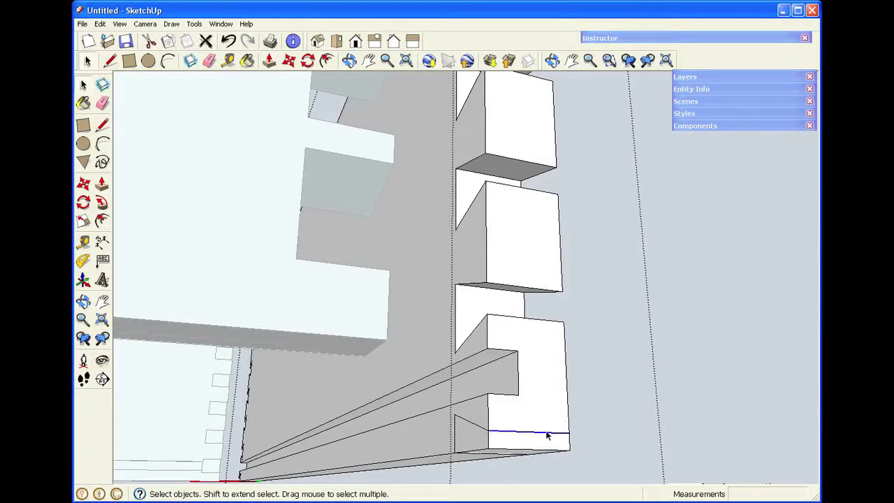
key("Delete")
left_click(462, 423)
key("Delete")
left_click(455, 425)
key("Delete")
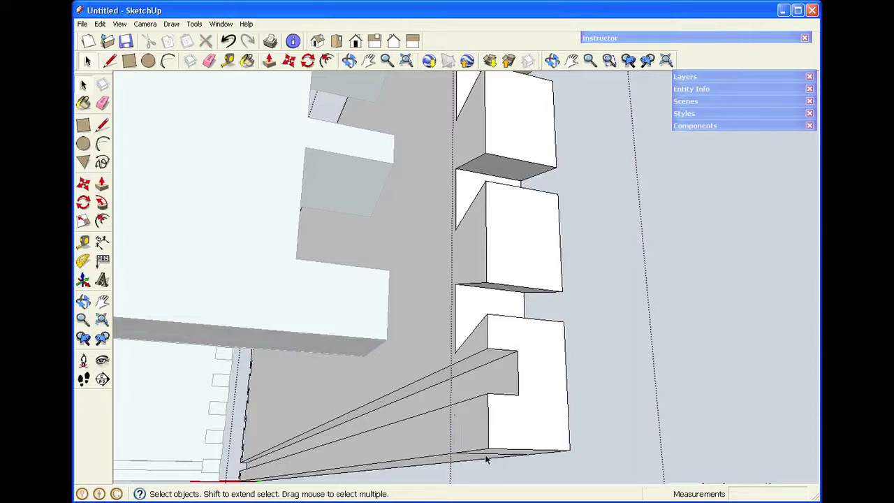
Delete the leftover diagonal and vertical edges near the lower corner on the outer face of the drawer side
left_click(349, 62)
left_click_drag(529, 320, 428, 361)
key("space")
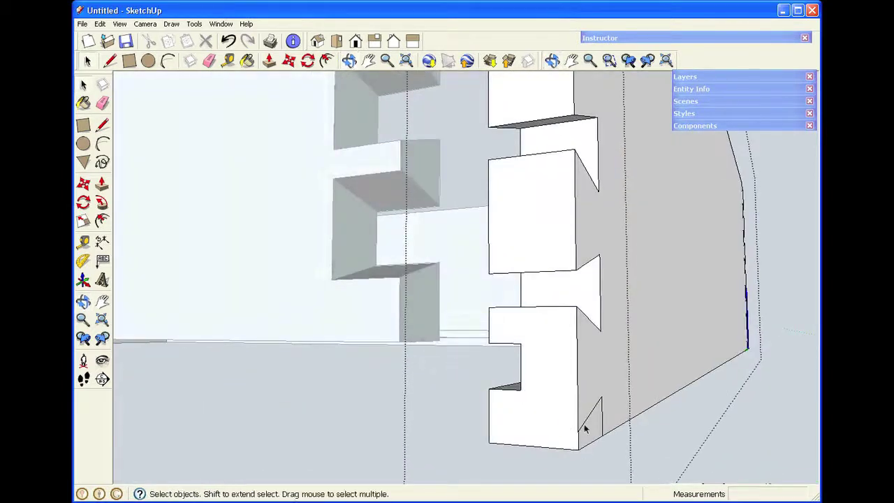
left_click(586, 426)
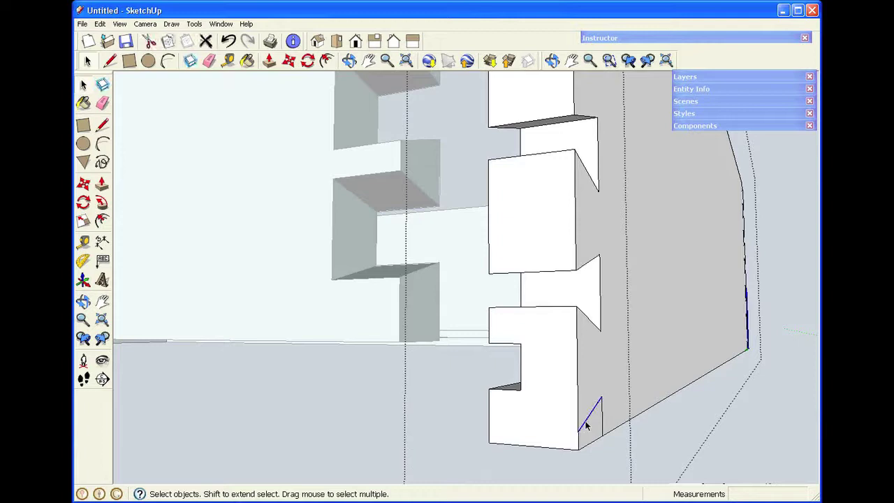
key("Delete")
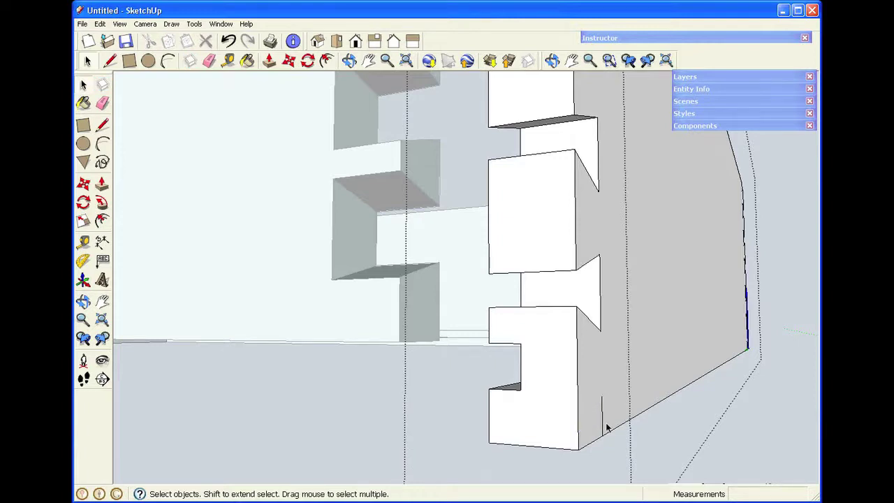
left_click(604, 426)
key("Delete")
Draw a 5/16" line across the end of the drawer side from the groove's upper inner corner to the outer edge
key("l")
left_click(521, 344)
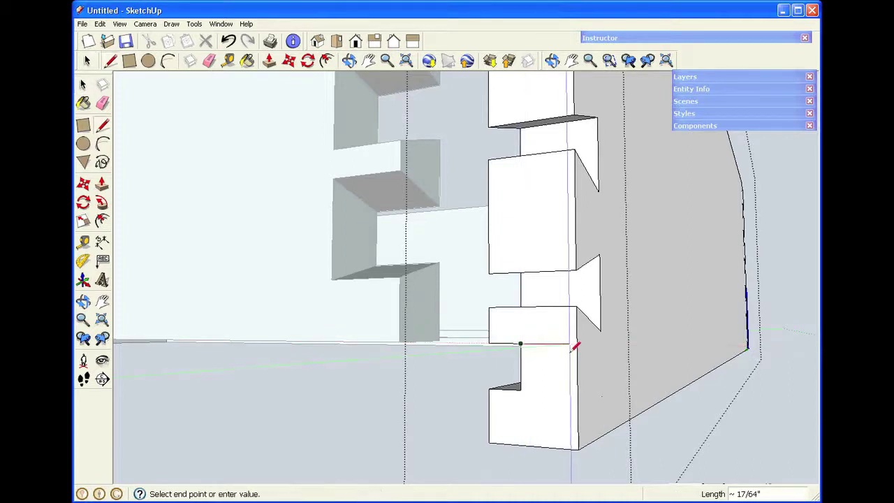
left_click(578, 344)
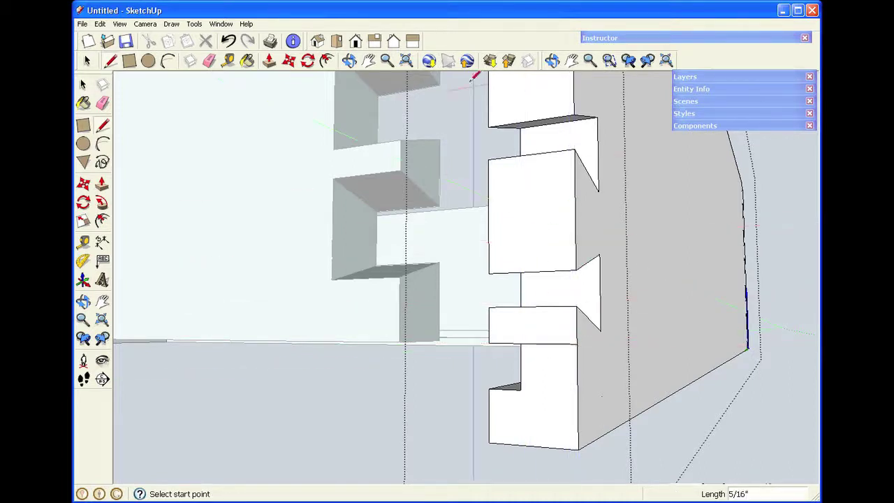
On the side's outer face, draw a 1/2" horizontal line from that edge point and an about 1/16" vertical line up to the socket's lower corner
left_click(349, 61)
left_click_drag(582, 314, 395, 347)
key("space")
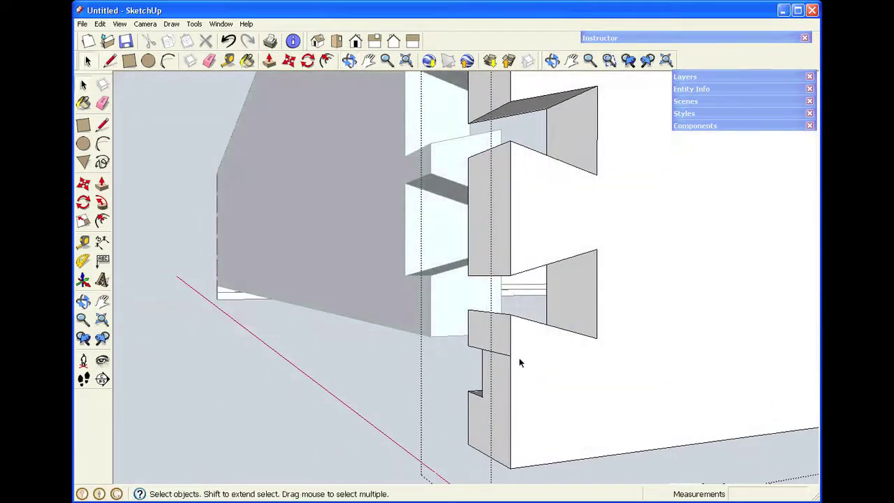
key("l")
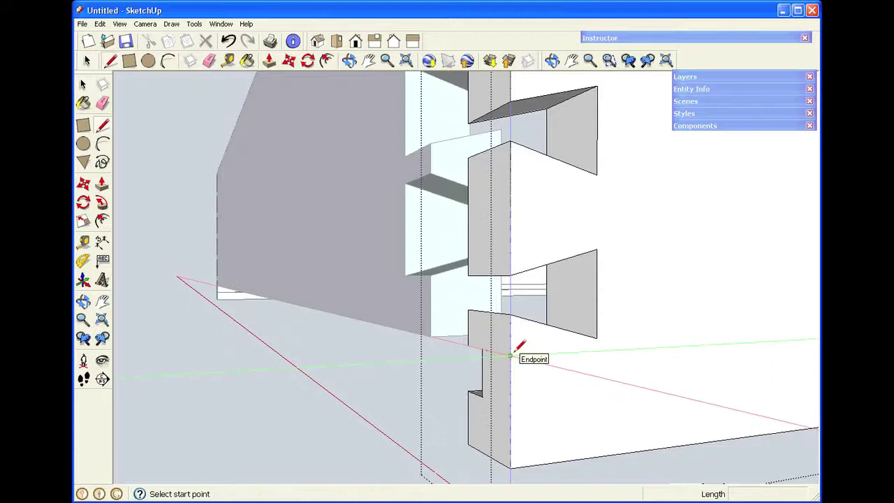
left_click(510, 356)
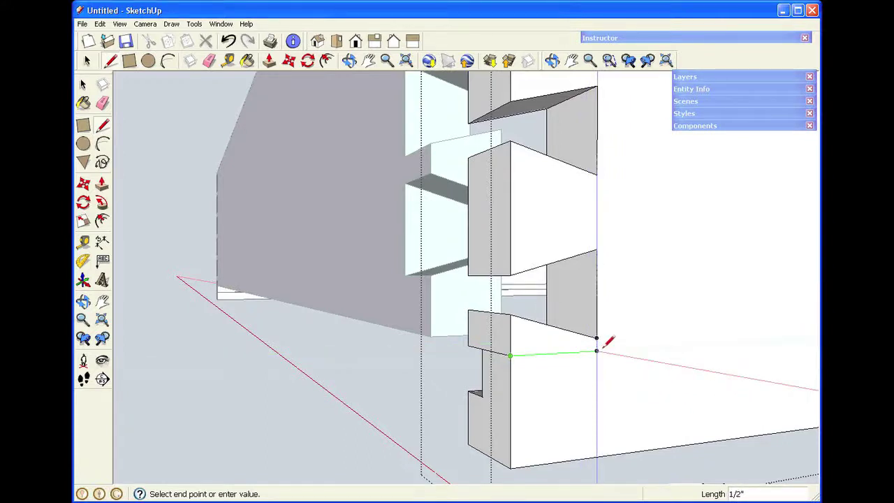
left_click(597, 350)
left_click(597, 350)
left_click(597, 337)
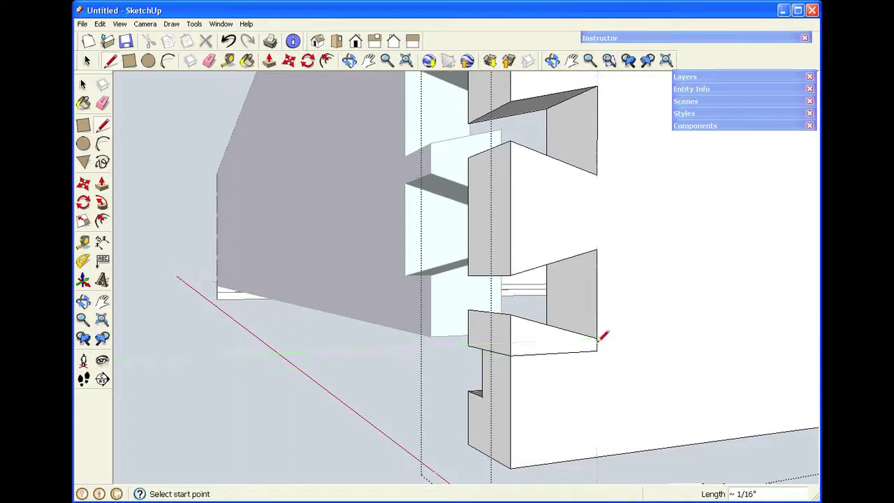
Push/Pull the outlined face above the groove 1/2" through the side's thickness to cut that material away
key("space")
key("p")
left_click(523, 351)
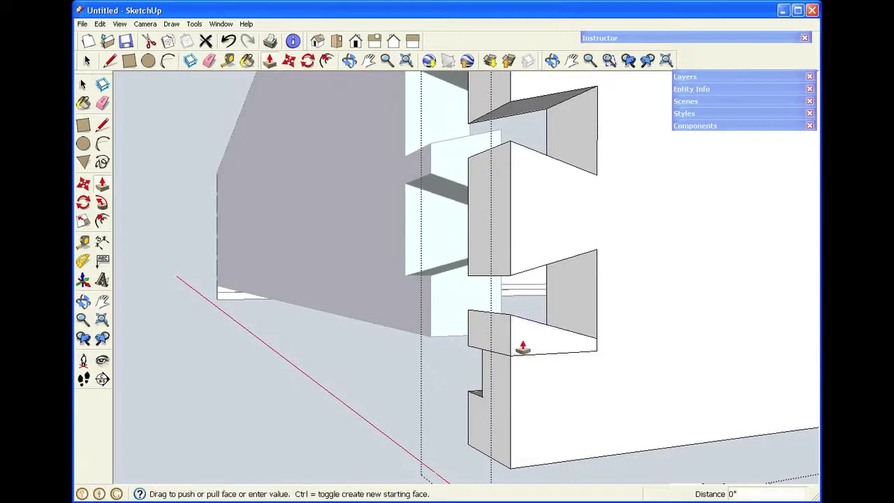
left_click(477, 336)
key("space")
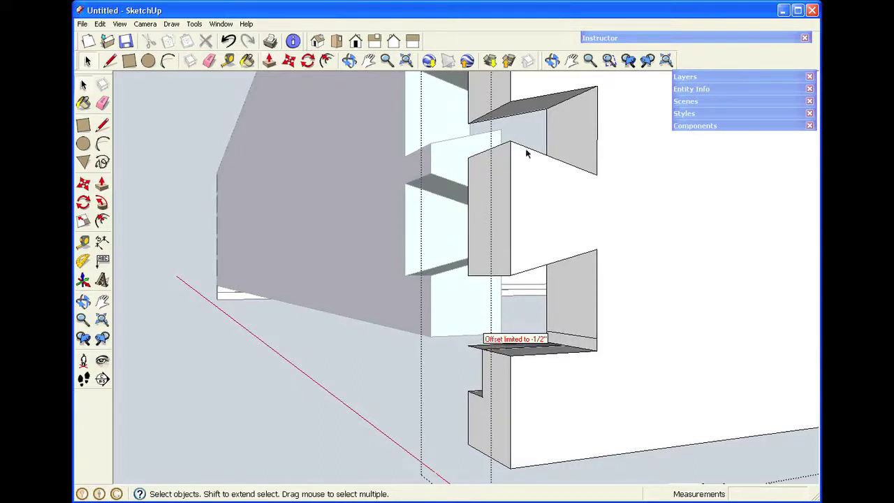
Delete the leftover edge on the socket's shoulder and the leftover face and edge spanning the top of the groove
left_click(349, 61)
left_click_drag(371, 233, 674, 272)
key("space")
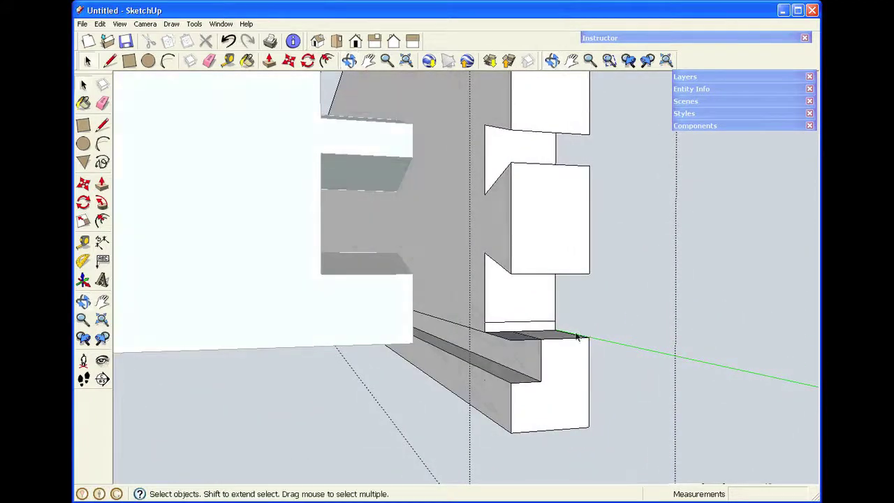
left_click(524, 324)
key("Delete")
left_click(514, 342)
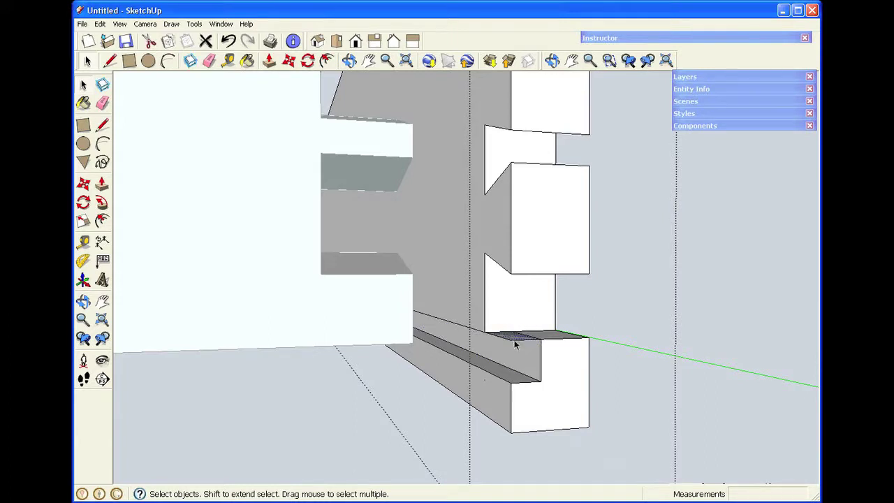
key("Delete")
left_click(505, 340)
key("Delete")
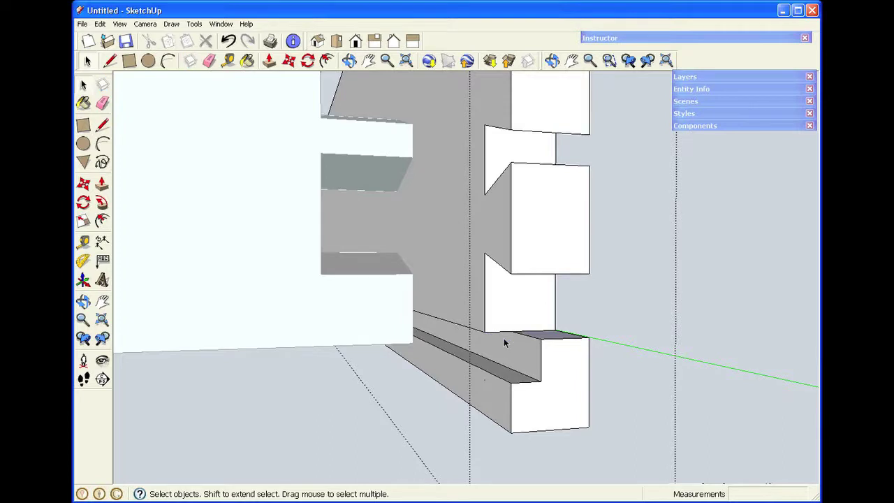
Reverse the back-facing face on top of the side's remaining lower portion and close the component for editing
left_click(556, 338)
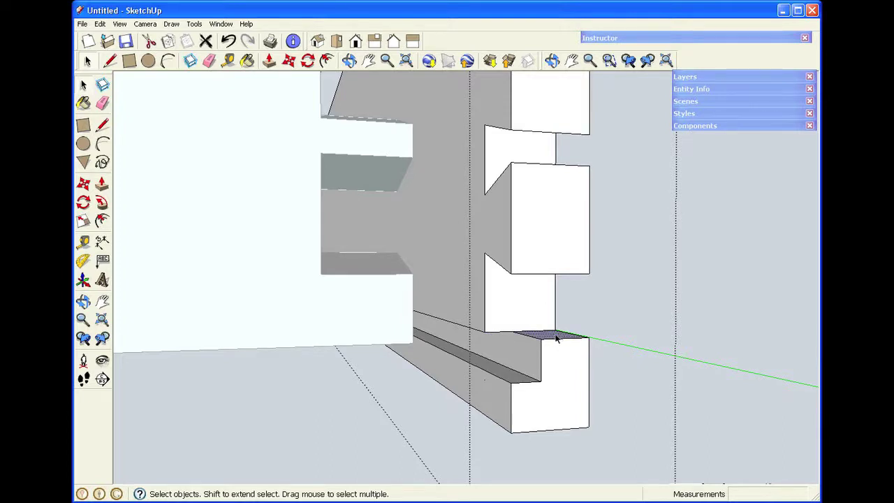
right_click(556, 338)
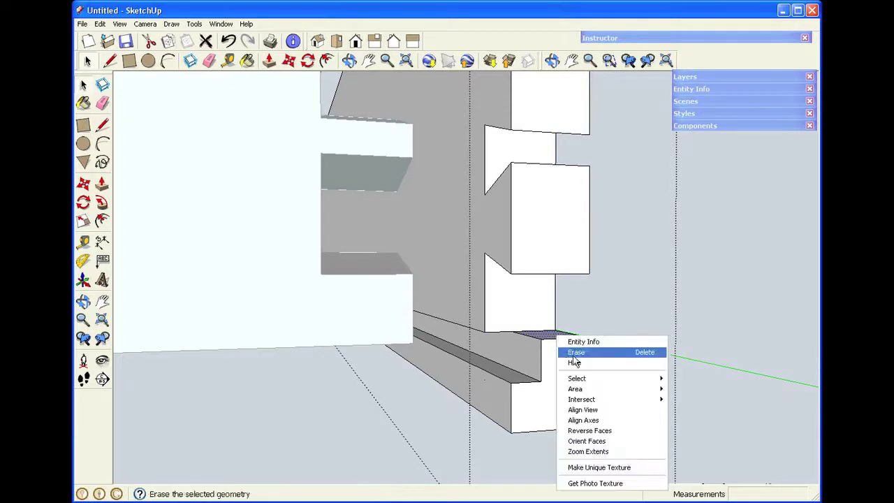
left_click(588, 430)
left_click(693, 398)
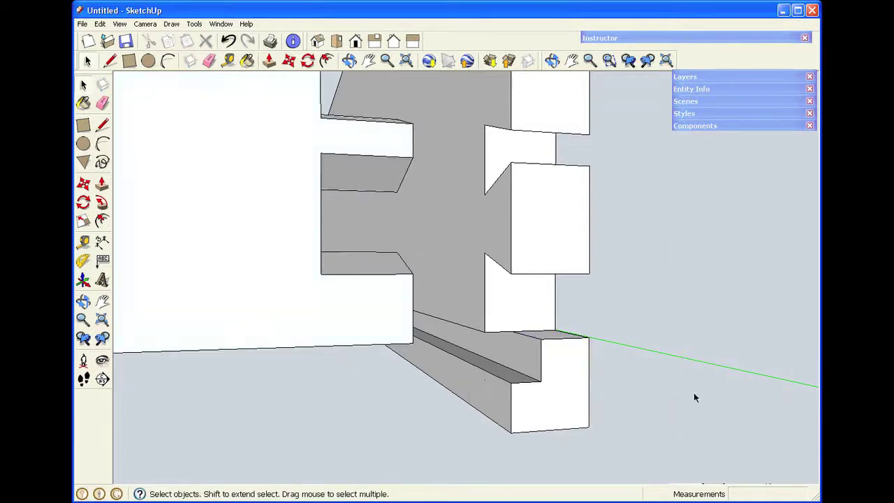
Move the drawer side 1 5/64" back against the drawer back, aligning their outer lower corners
left_click(555, 364)
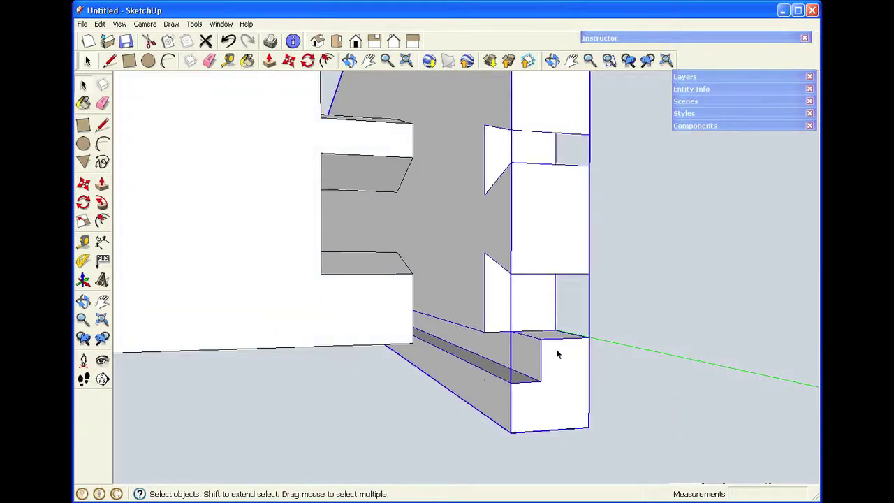
key("m")
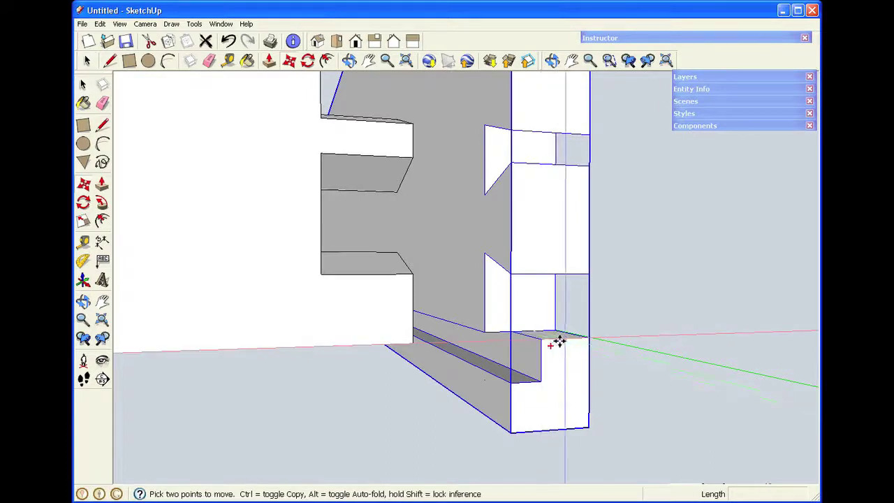
left_click(586, 339)
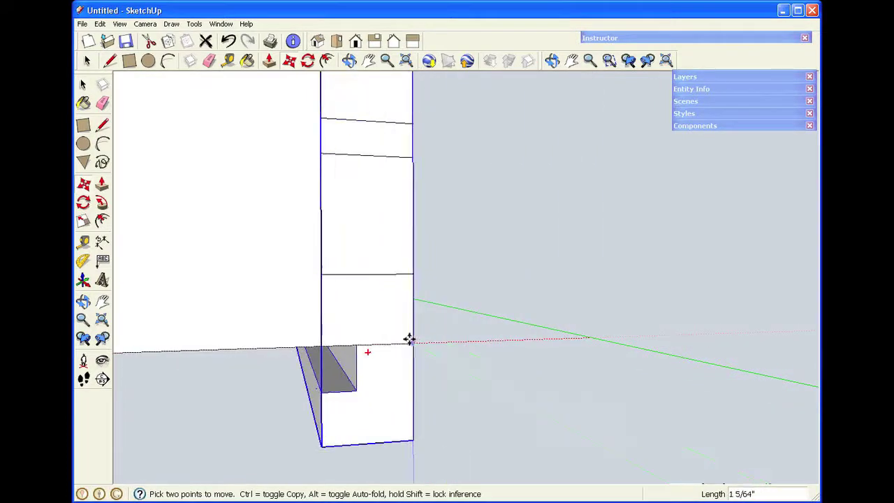
left_click(413, 342)
key("space")
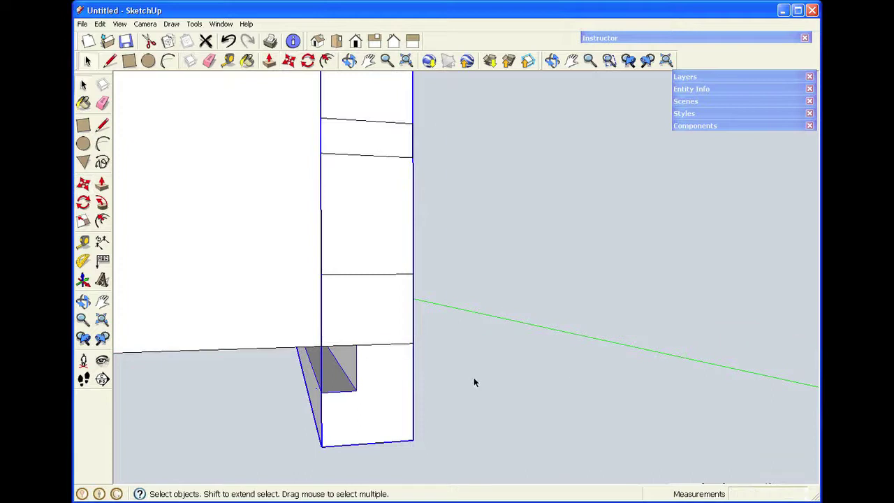
left_click(473, 379)
Open the drawer side for editing, reverse its outer face, and close the component
scroll(336, 81, "down", 3)
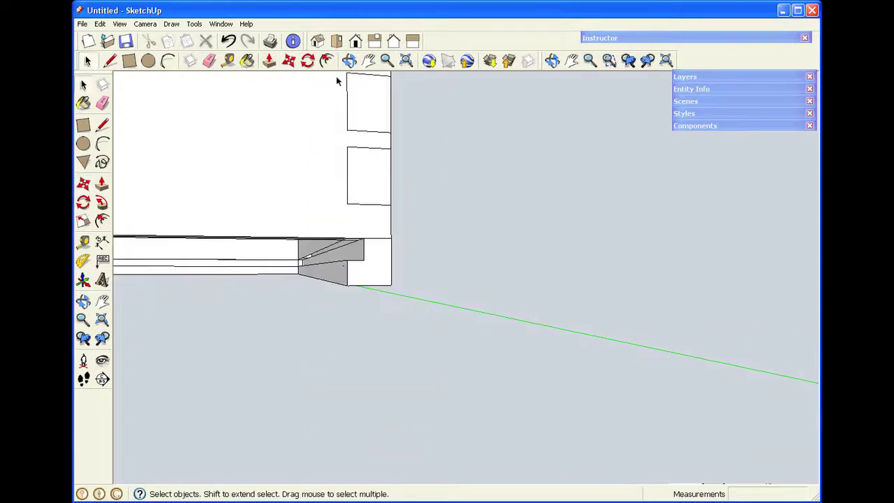
middle_click_drag(377, 163, 429, 325)
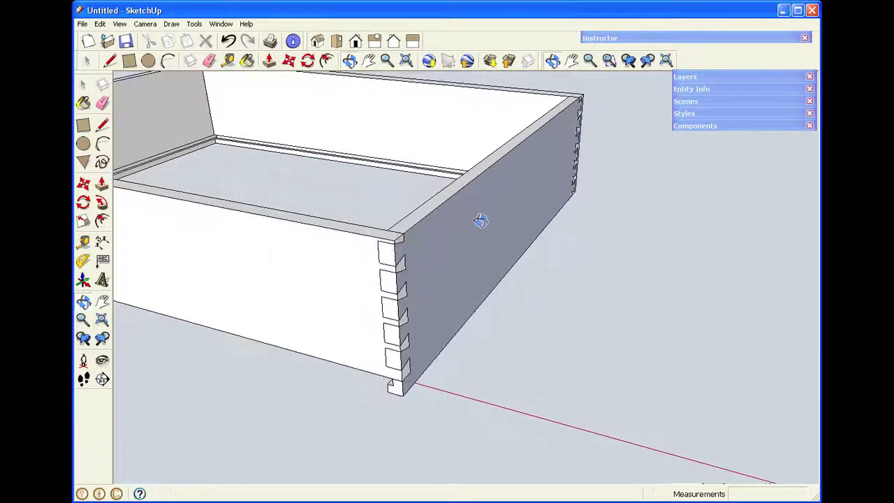
key("space")
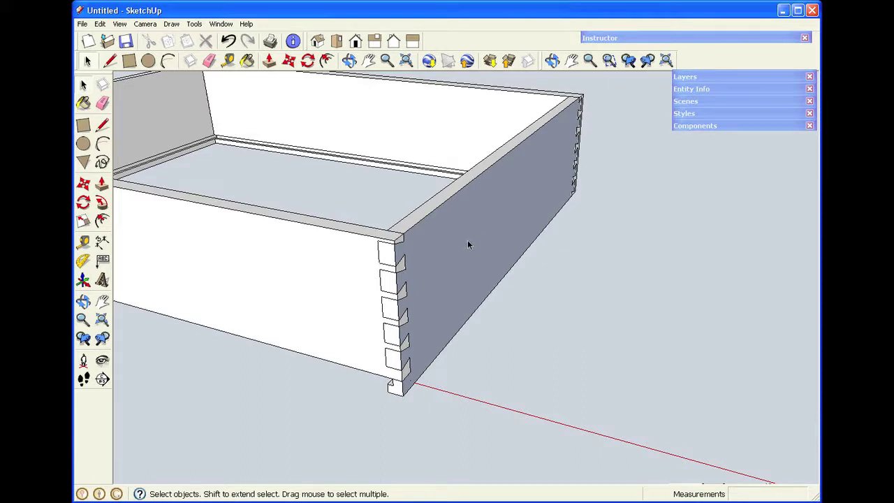
left_click(467, 244)
middle_click_drag(467, 244, 371, 246)
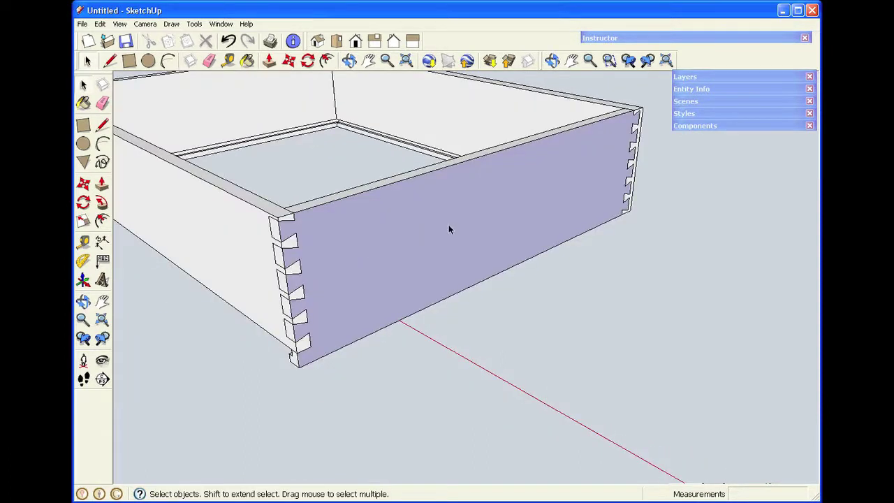
left_click(501, 212)
right_click(498, 213)
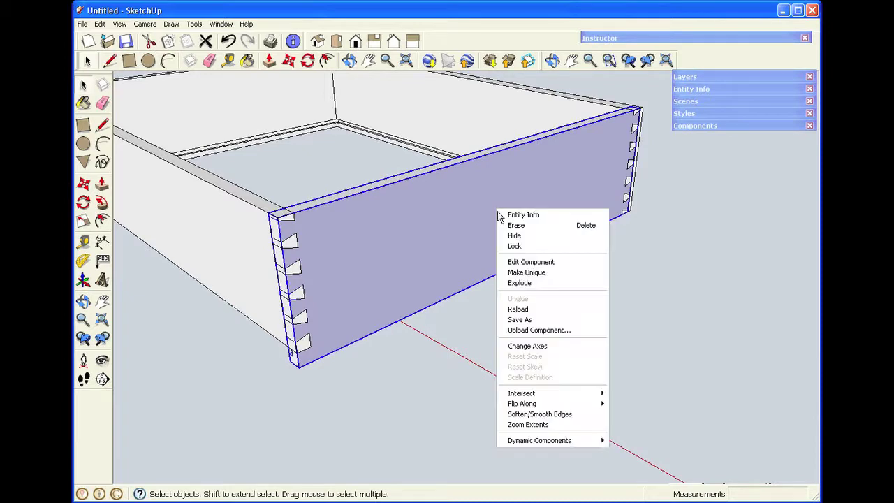
left_click(516, 262)
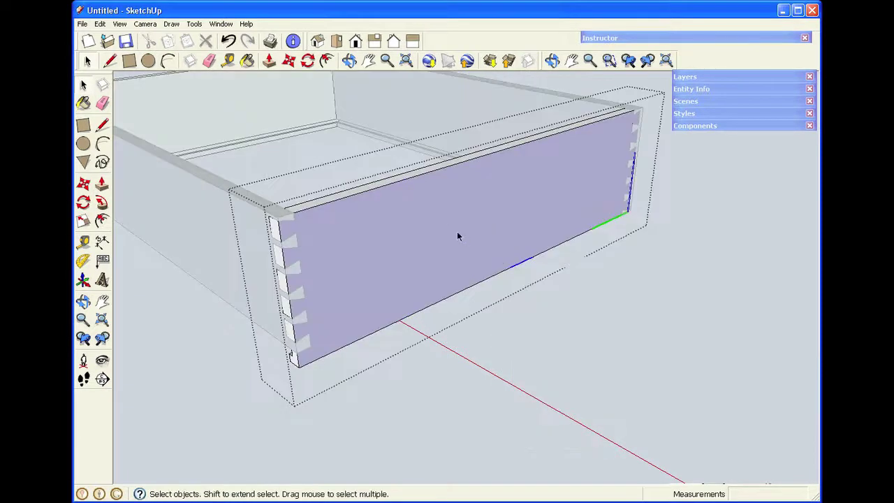
left_click(457, 236)
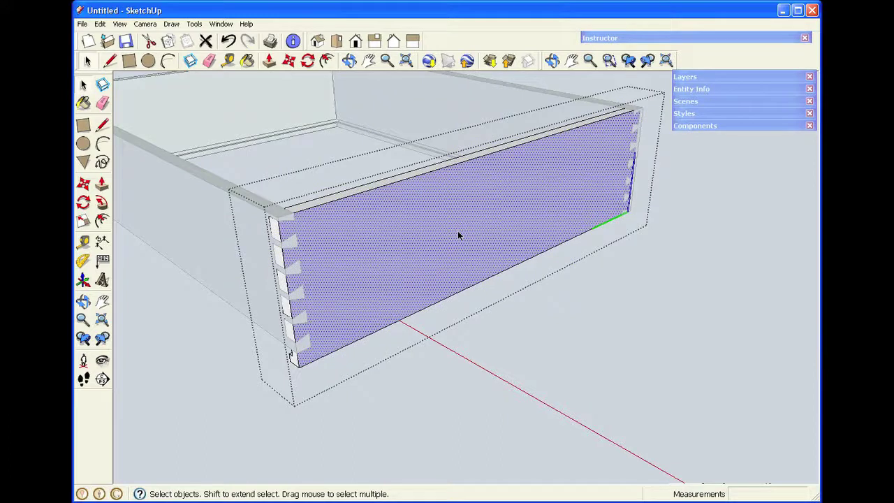
right_click(458, 235)
left_click(502, 330)
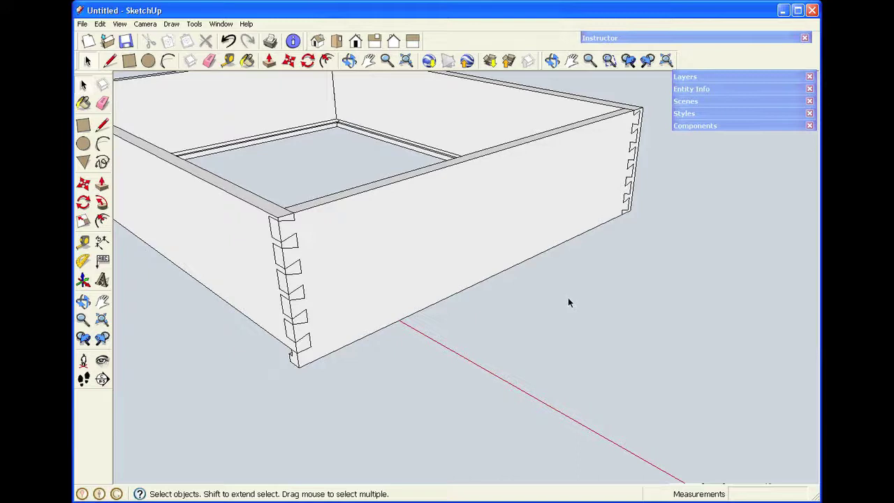
Draw a 23 3/8" by 1/4" rectangle below the drawer back, spanning from one side's bottom groove to the other's
left_click(349, 61)
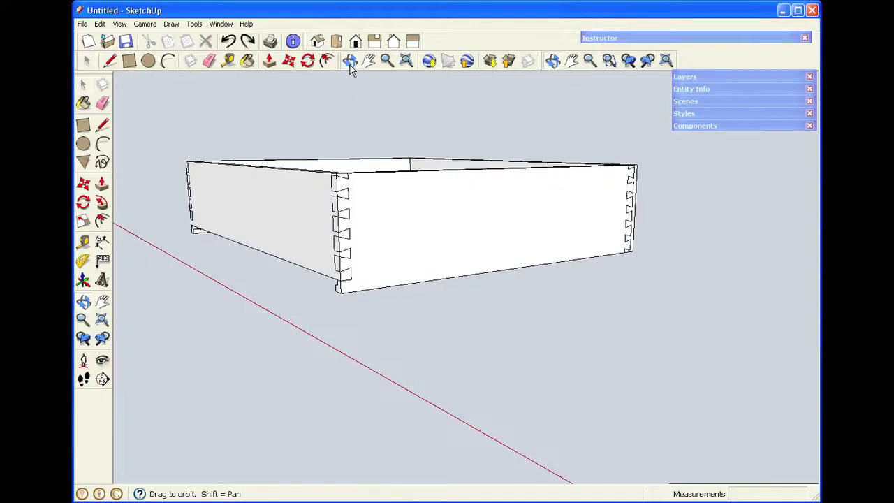
left_click_drag(241, 211, 571, 182)
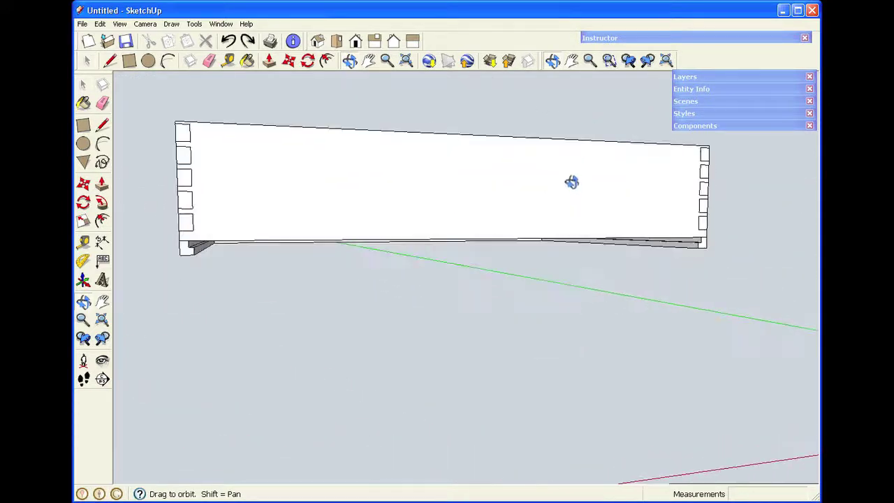
scroll(440, 230, "up", 2)
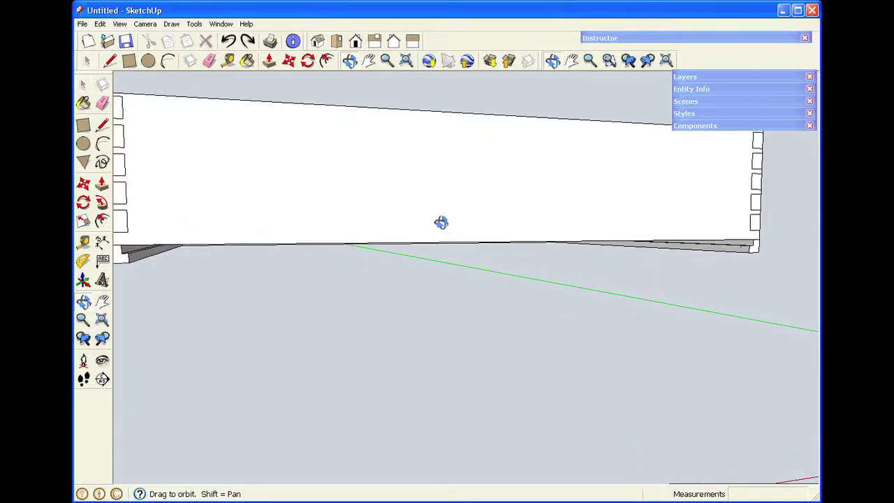
scroll(441, 222, "down", 1)
left_click(129, 61)
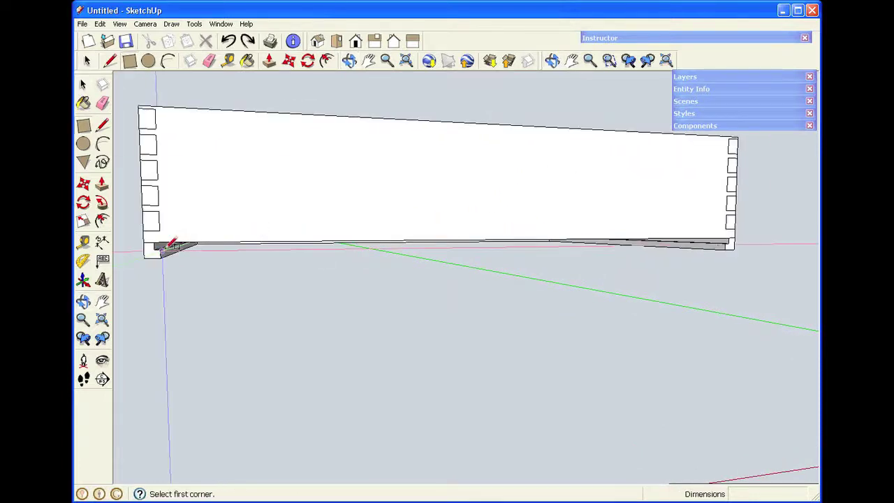
scroll(165, 241, "up", 3)
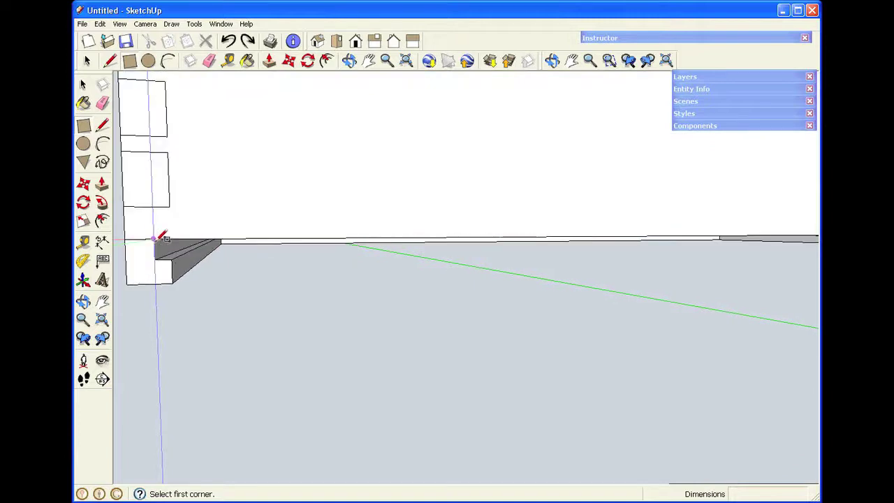
left_click(155, 239)
scroll(171, 236, "down", 2)
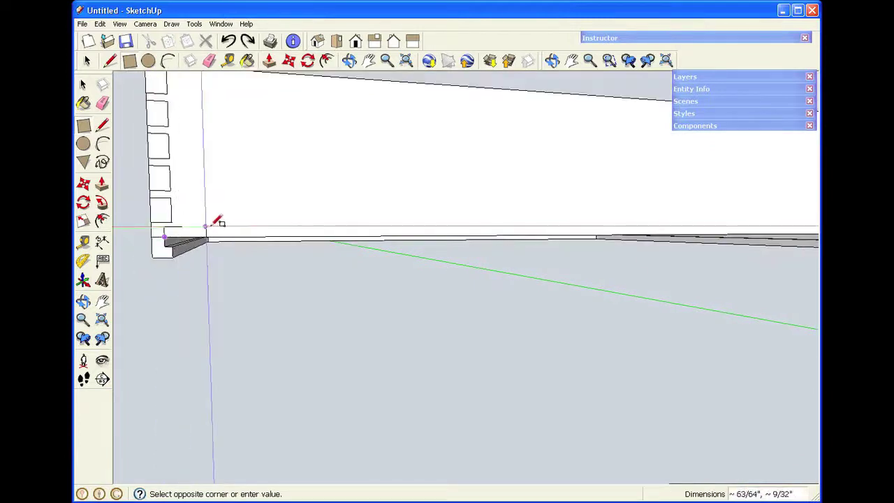
scroll(218, 223, "down", 3)
scroll(658, 249, "up", 2)
scroll(548, 219, "up", 2)
scroll(475, 172, "up", 2)
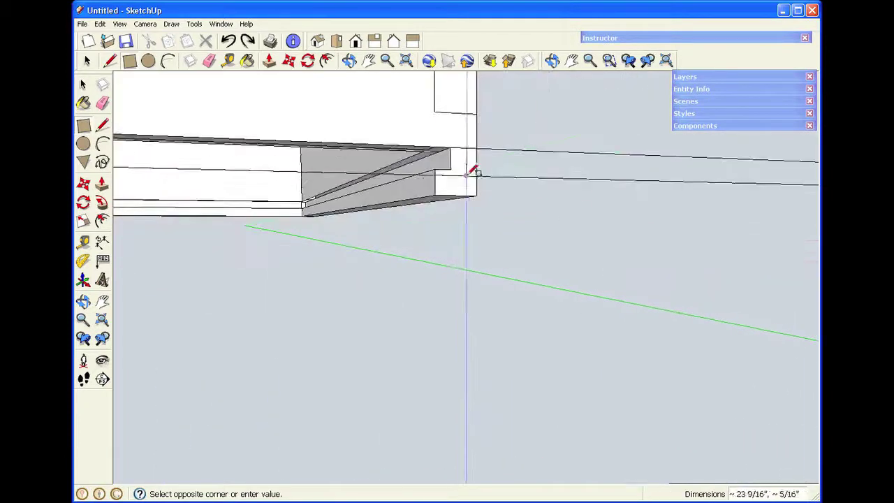
left_click(451, 168)
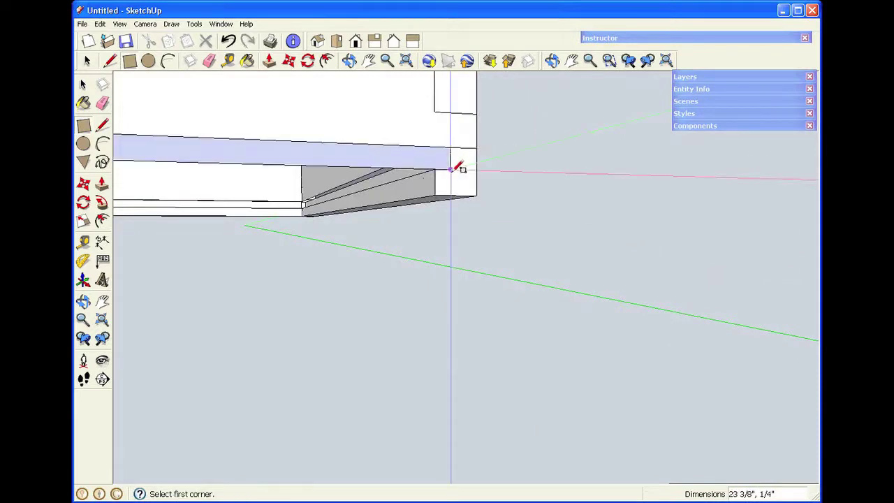
key("space")
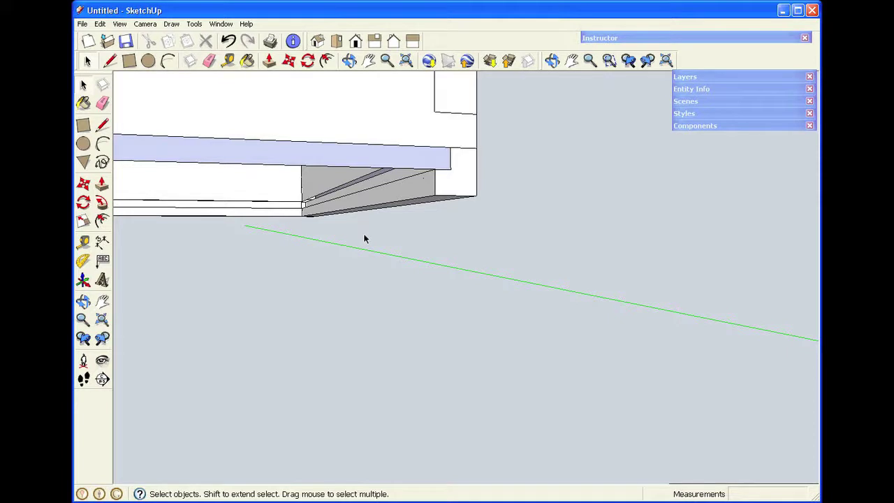
Push/Pull the rectangle 17 59/64" toward the drawer front to form the drawer bottom panel
key("p")
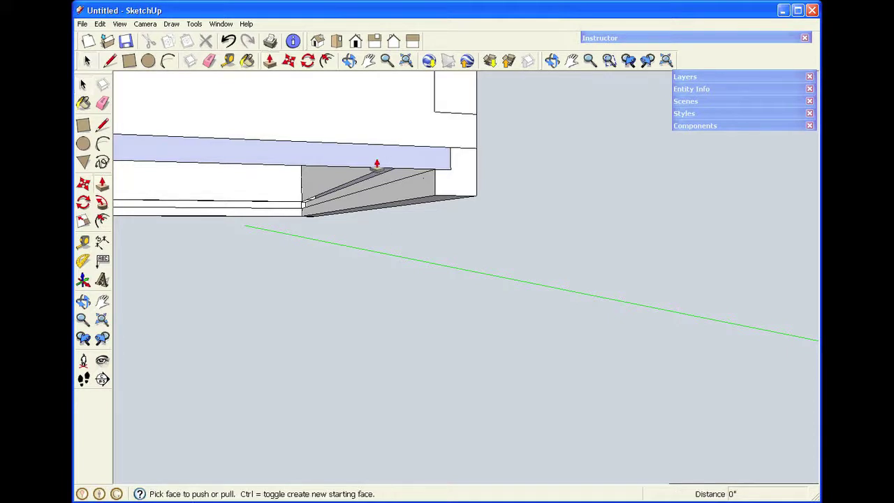
left_click(335, 159)
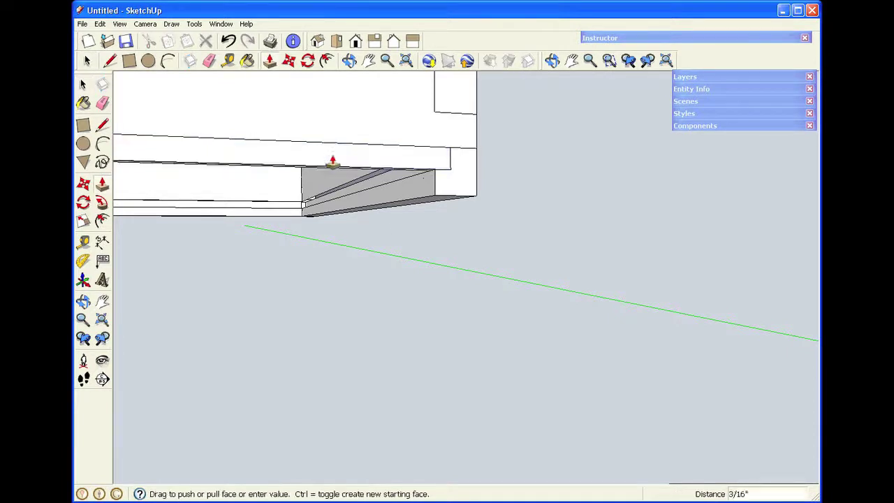
left_click(287, 222)
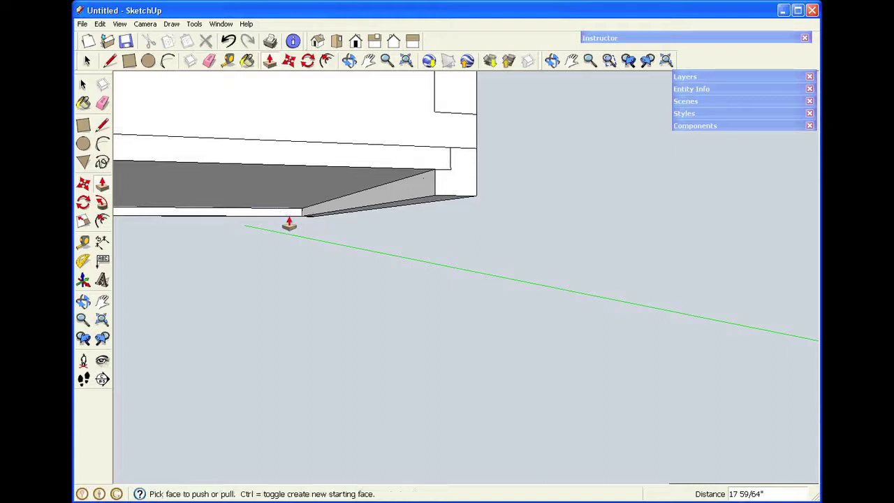
key("space")
scroll(471, 173, "down", 3)
scroll(326, 123, "down", 4)
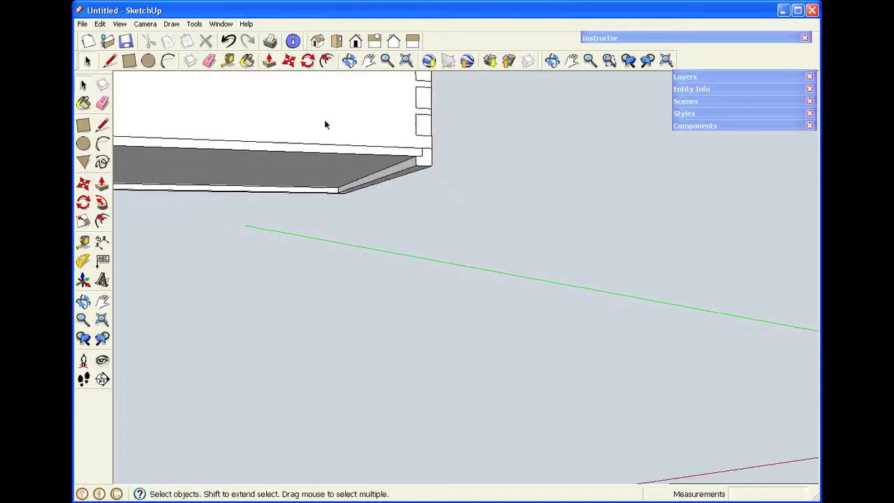
left_click(367, 61)
left_click_drag(336, 113, 656, 233)
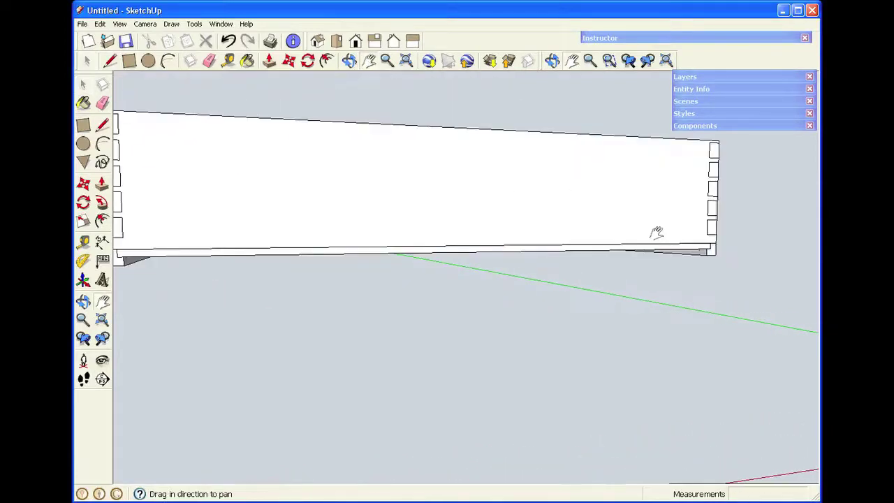
scroll(531, 238, "down", 1)
key("o")
left_click_drag(397, 225, 315, 198)
key("h")
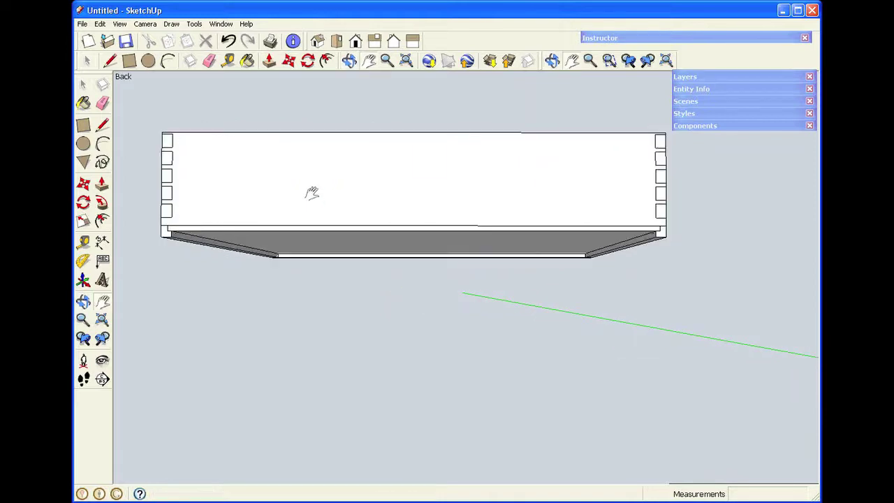
key("space")
left_click_drag(156, 202, 686, 290)
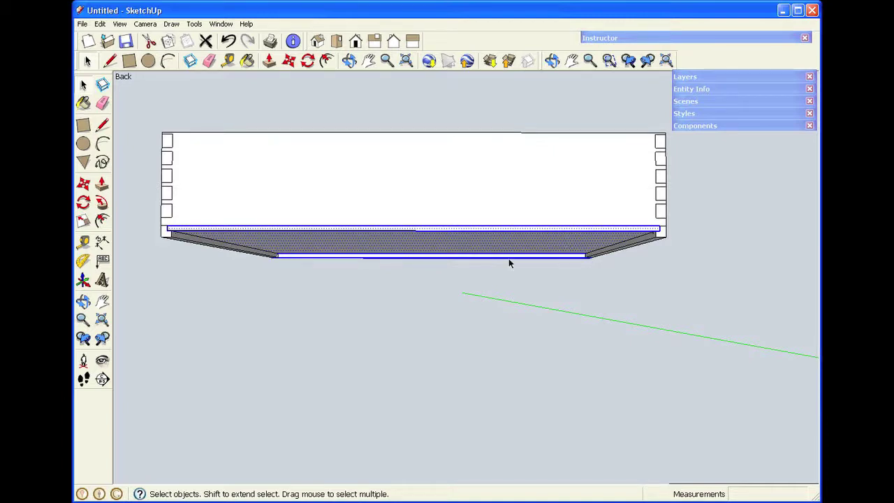
left_click(349, 60)
left_click_drag(375, 115, 363, 134)
key("space")
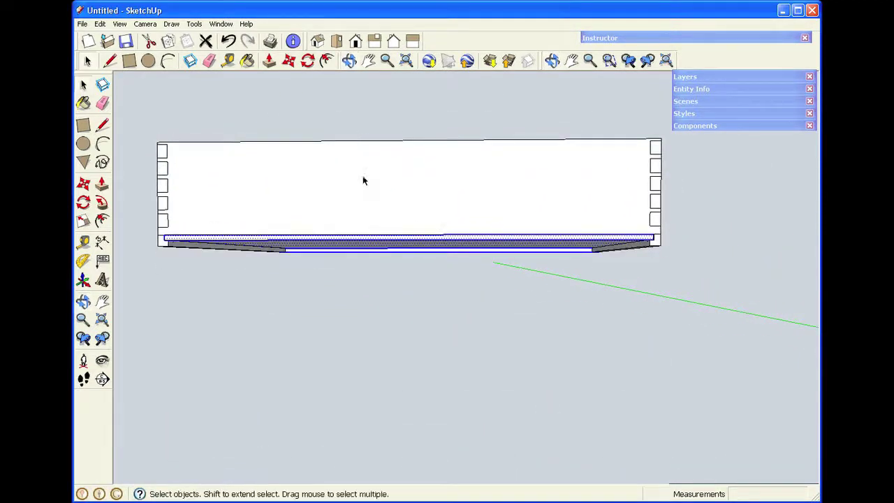
left_click(359, 317)
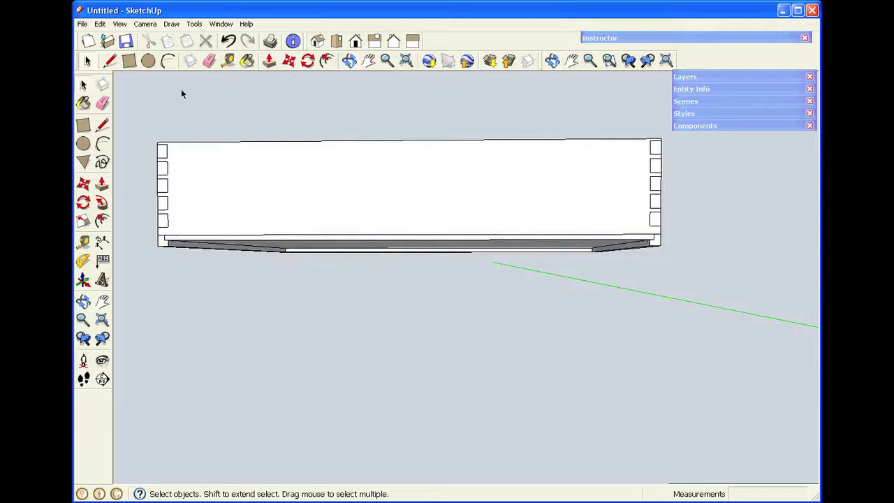
Turn on the X-ray face style to see through the drawer
left_click(121, 26)
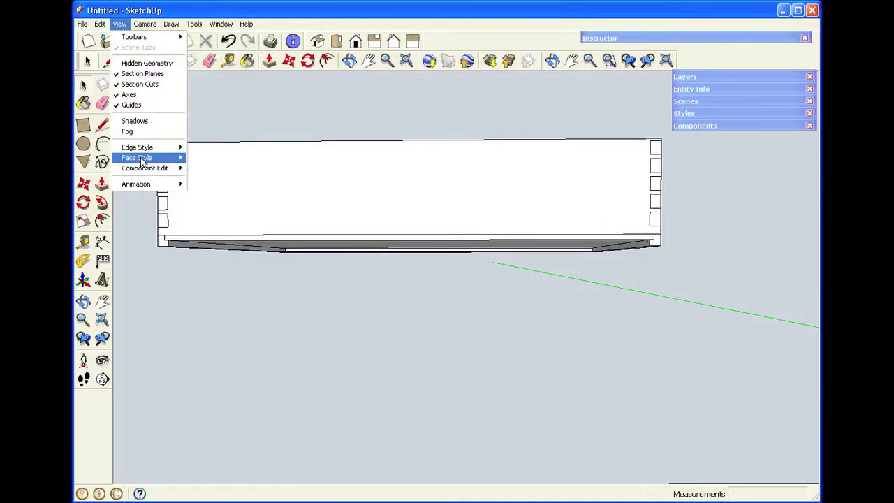
mouse_move(142, 159)
left_click(219, 160)
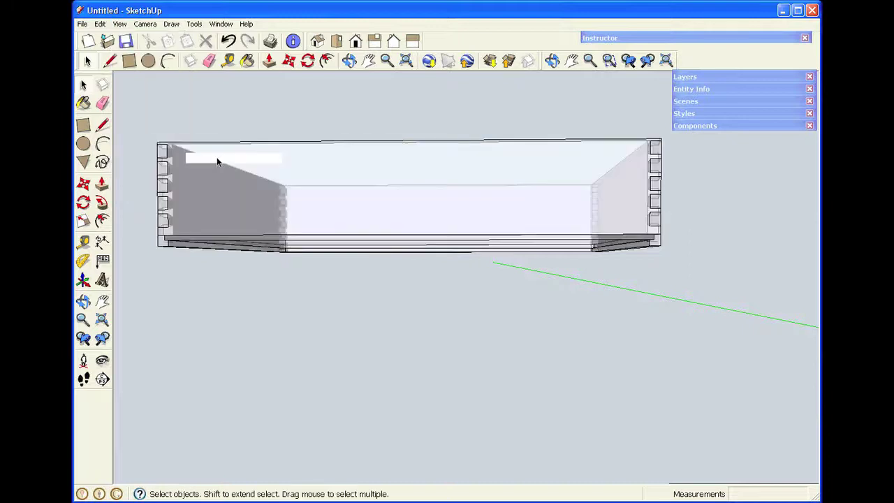
Make all of the drawer bottom's geometry a component named "dwr b"
left_click_drag(142, 201, 707, 294)
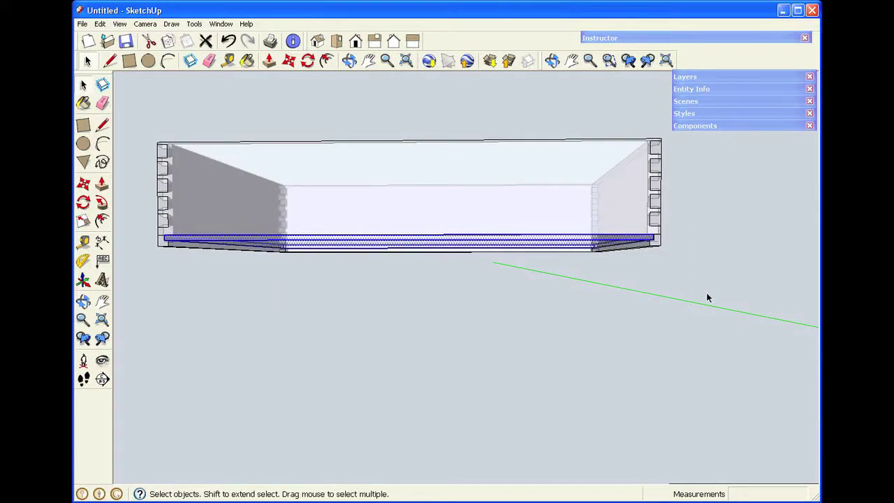
right_click(489, 240)
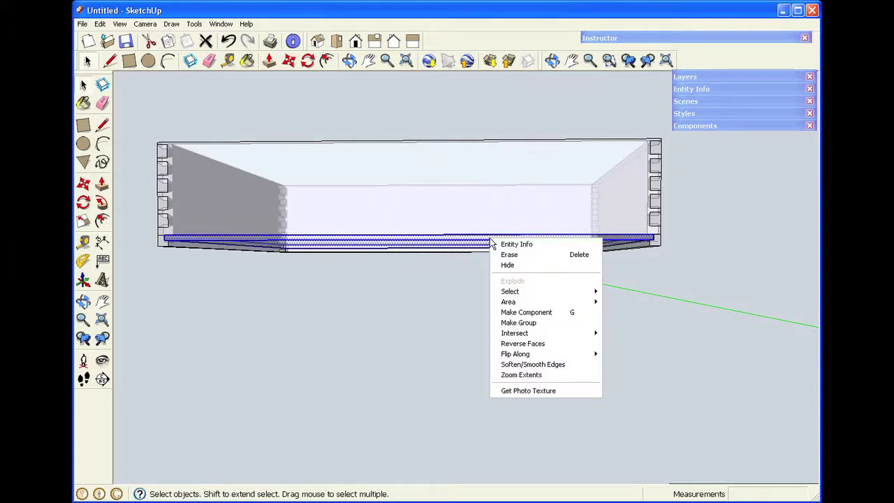
left_click(520, 313)
type("dwr b")
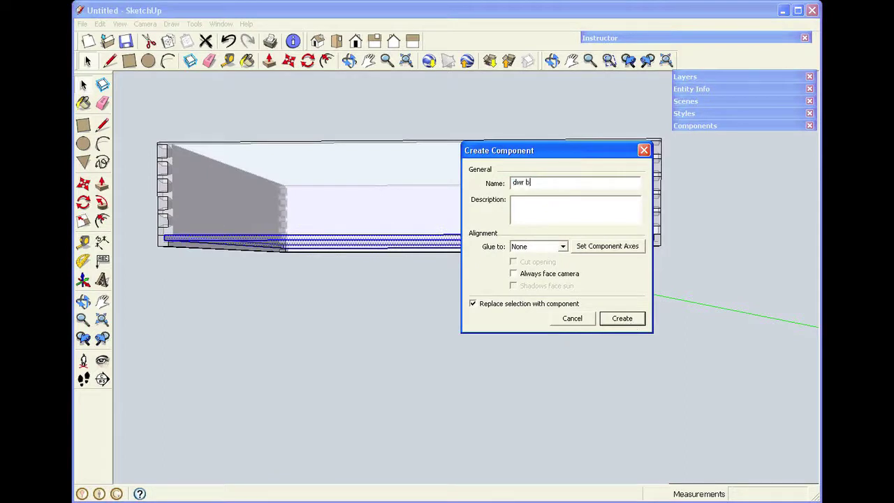
left_click(629, 322)
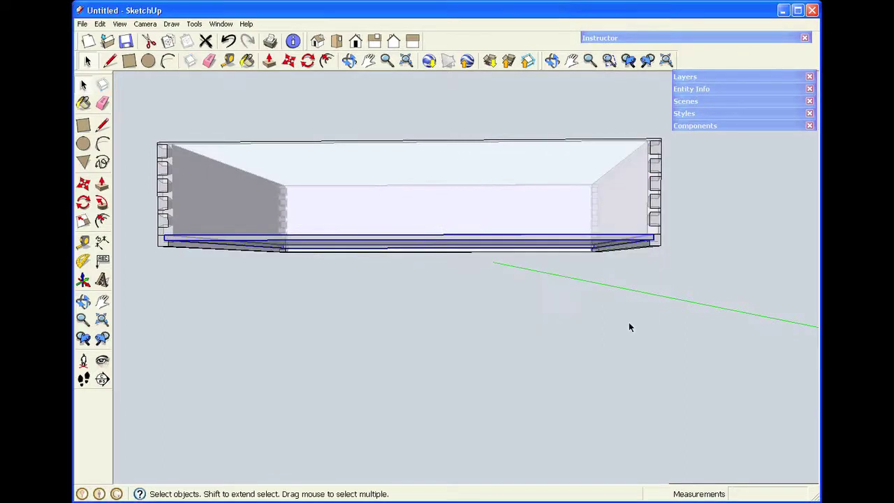
Turn off the X-ray face style and clear the selection
left_click(120, 24)
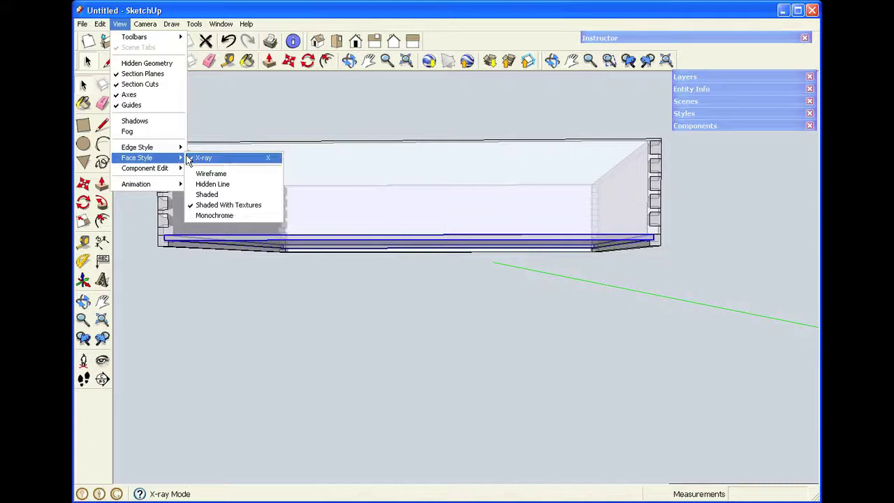
left_click(190, 159)
left_click(299, 301)
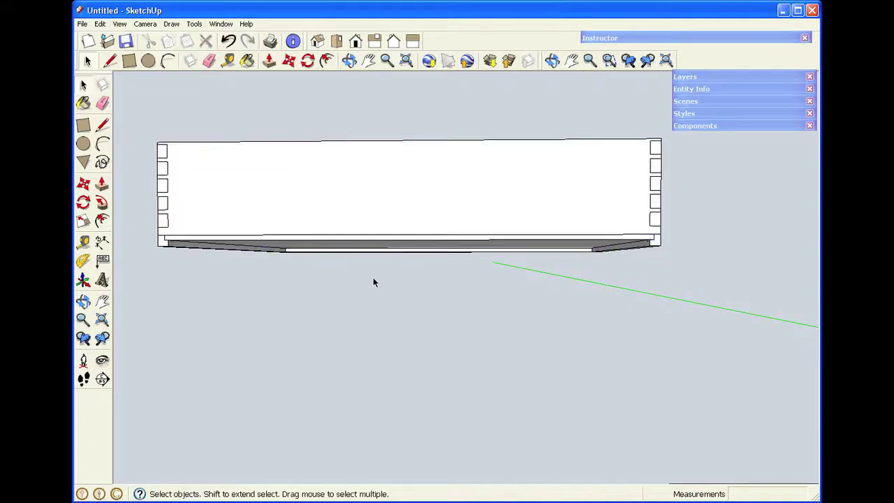
Turn on the X-ray face style with the drawer's lower front corner joint in close view
scroll(369, 277, "up", 2)
left_click(349, 61)
left_click_drag(329, 294, 524, 271)
left_click_drag(303, 291, 565, 263)
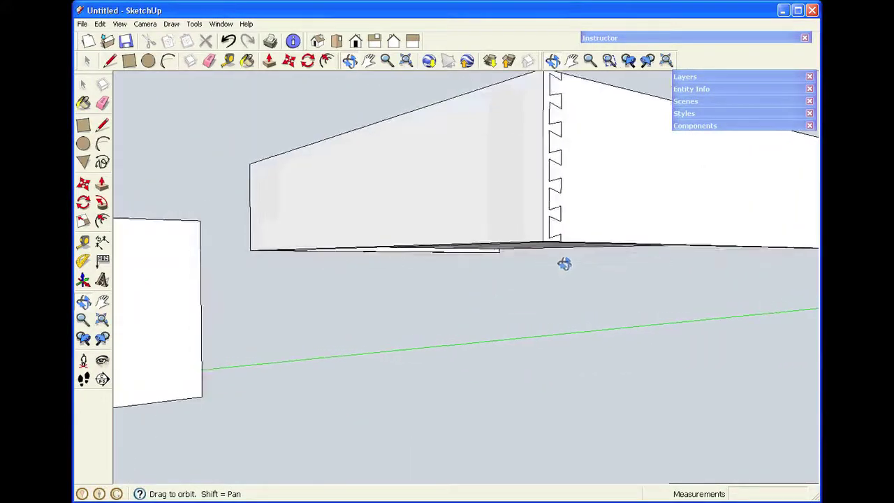
scroll(564, 200, "up", 5)
scroll(565, 211, "up", 3)
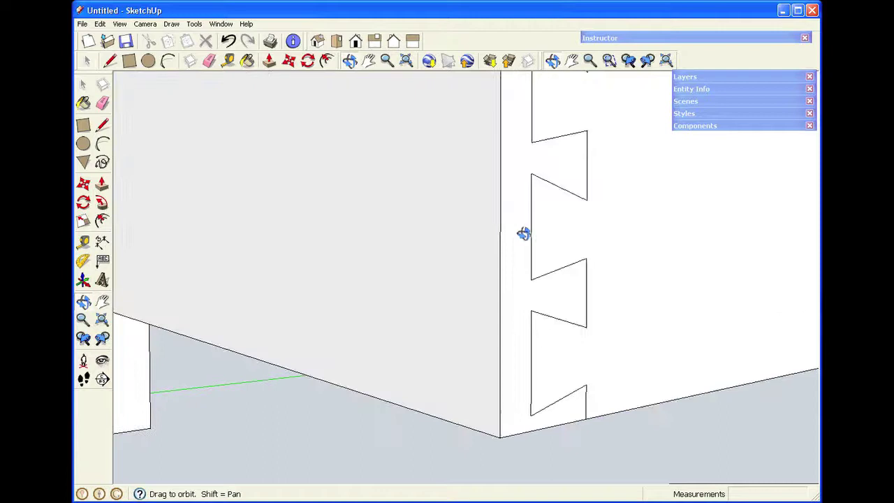
key("space")
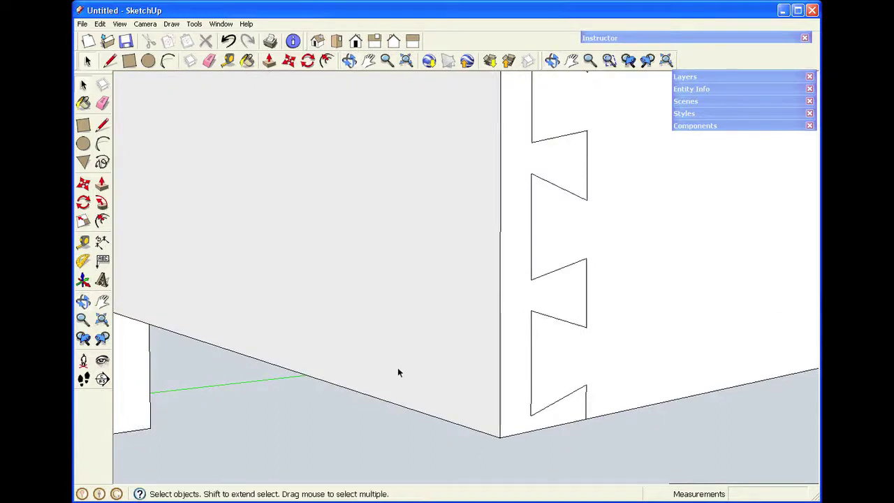
key("x")
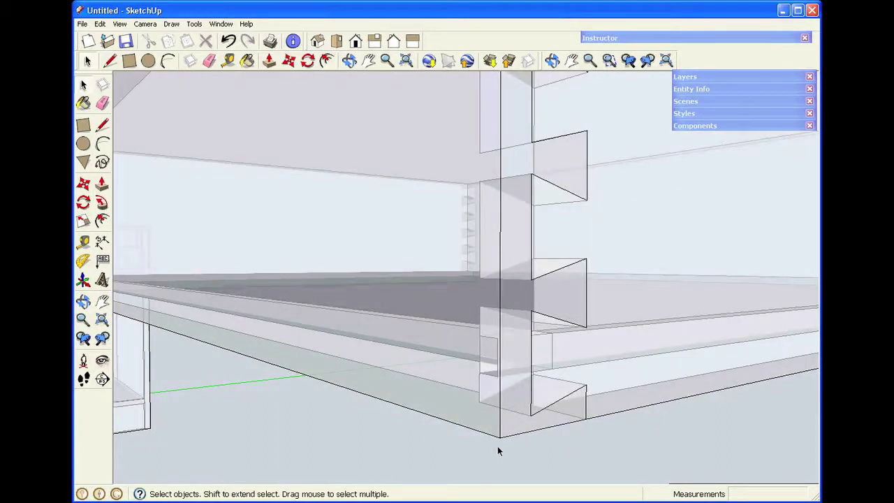
Open the drawer bottom component for editing, extend its front edge 3/16" into the drawer front's groove, and close the component
middle_click_drag(566, 413, 562, 242)
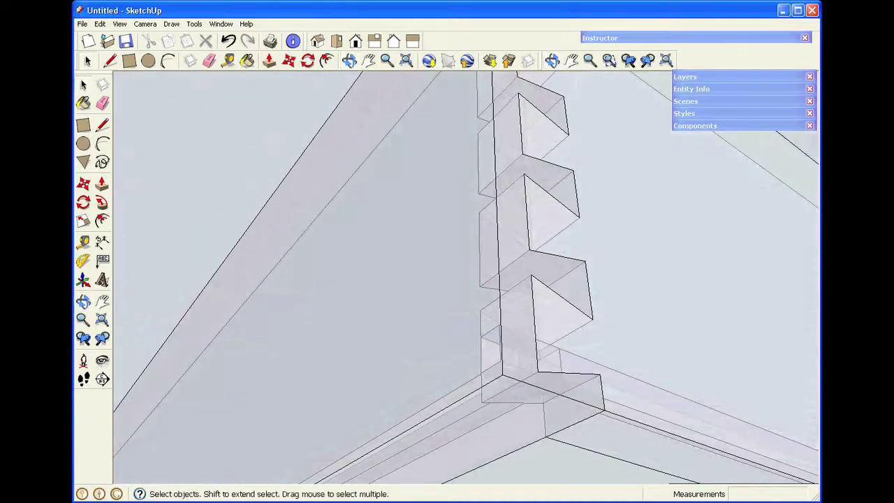
left_click(547, 472)
right_click(547, 473)
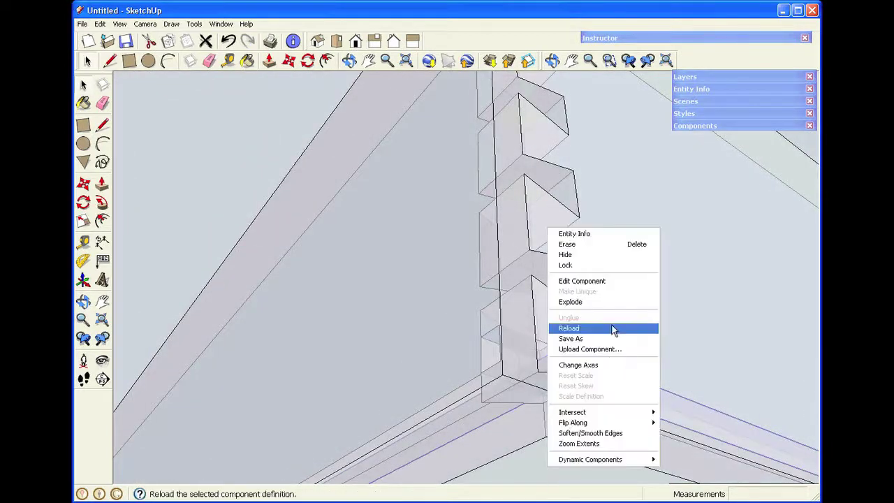
left_click(603, 282)
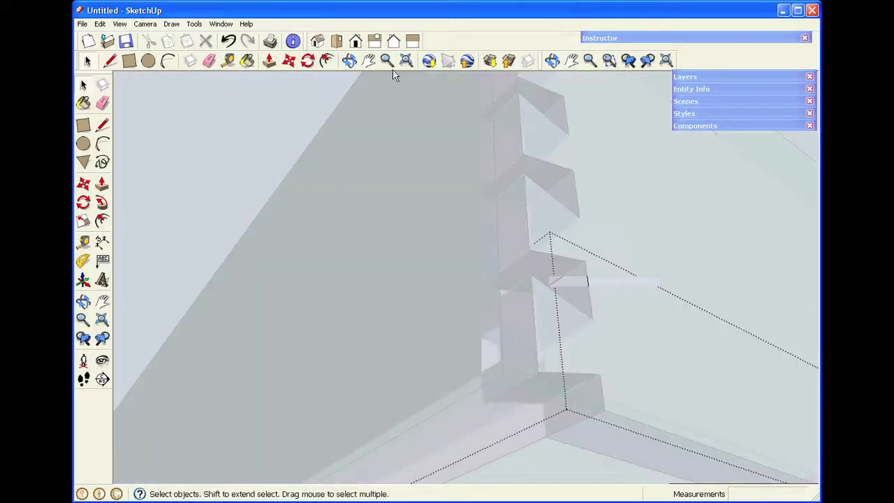
left_click(349, 62)
left_click_drag(359, 182, 373, 350)
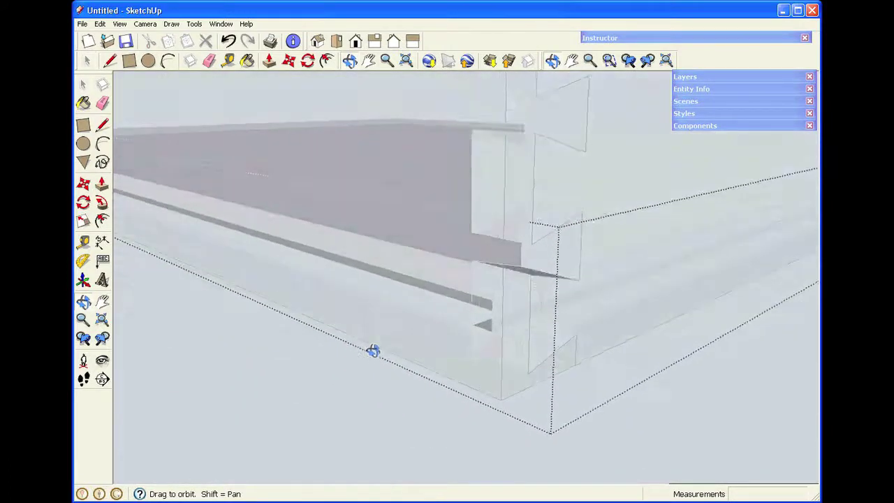
key("space")
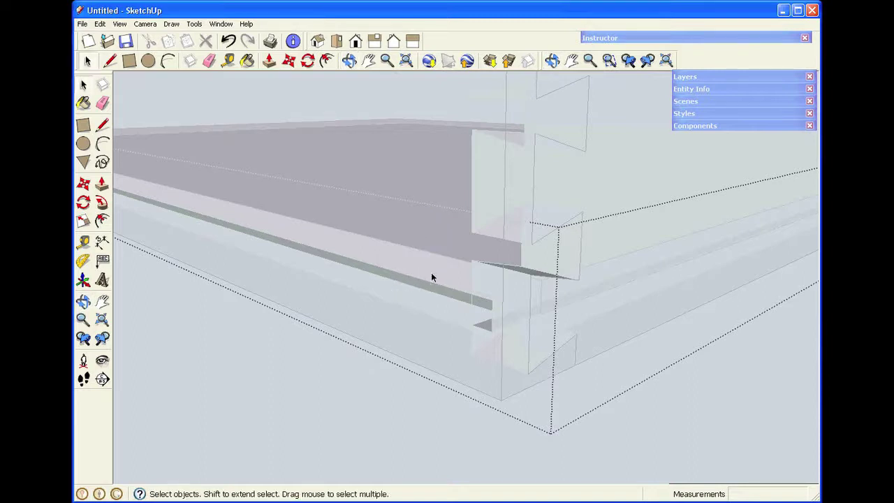
key("p")
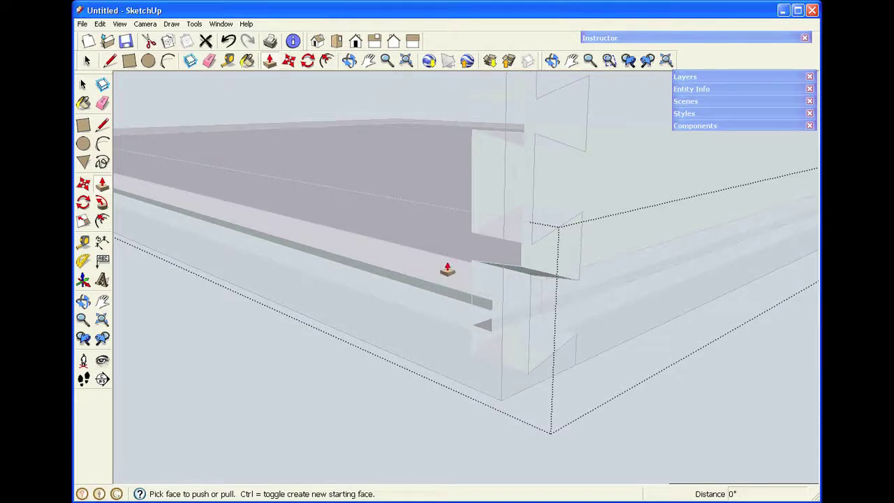
left_click(447, 270)
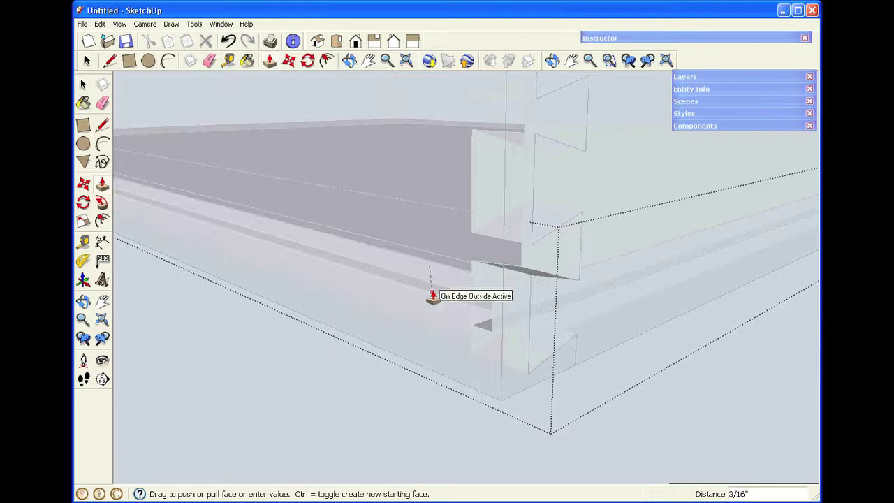
left_click(432, 297)
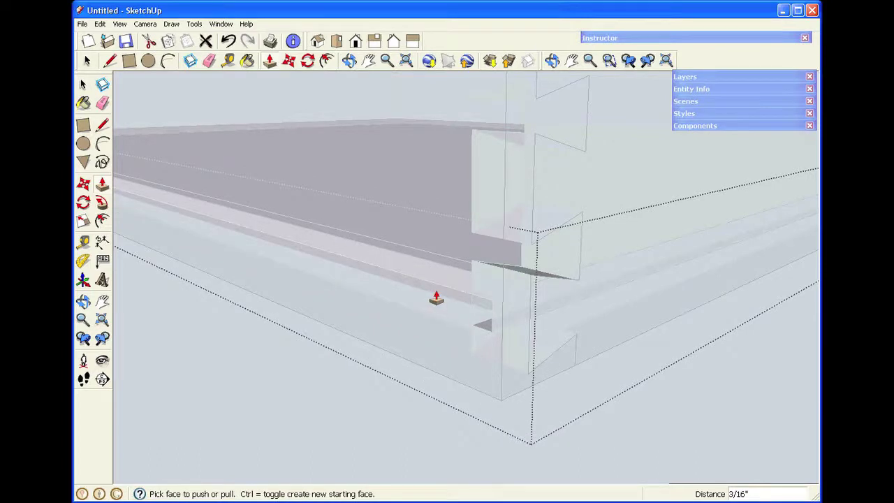
key("space")
left_click(393, 402)
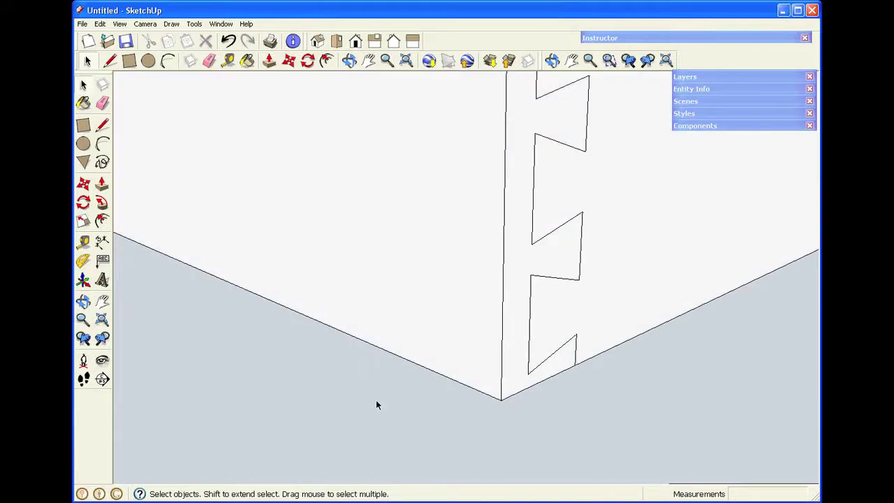
Move the dovetailed drawer side about 18" along the green axis, away from the drawer, exposing the edge of the bottom panel
scroll(374, 399, "down", 5)
scroll(454, 391, "up", 5)
left_click(356, 378)
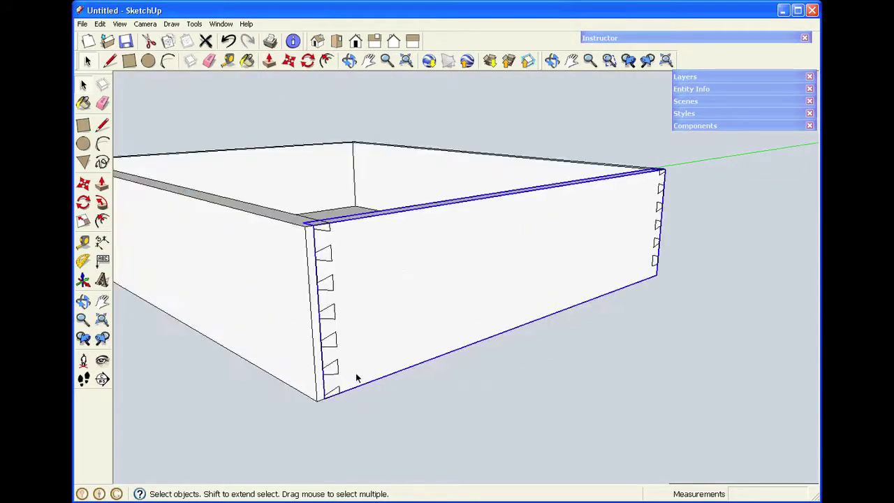
key("m")
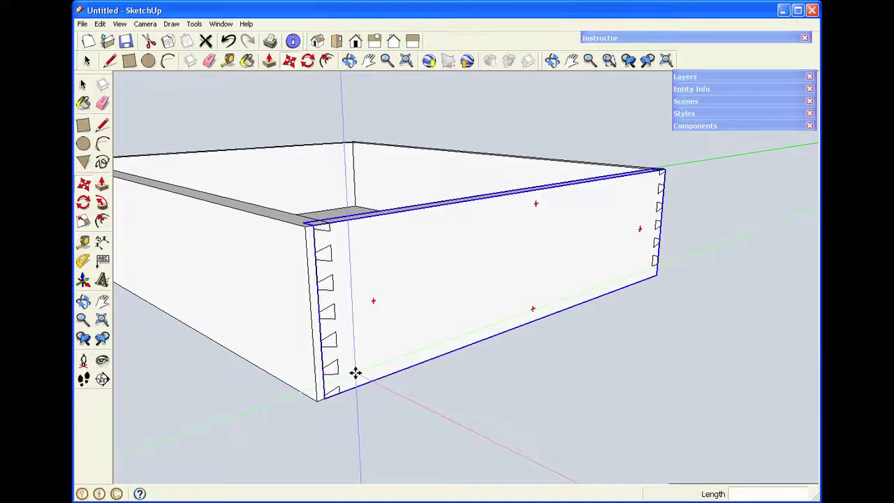
left_click(354, 371)
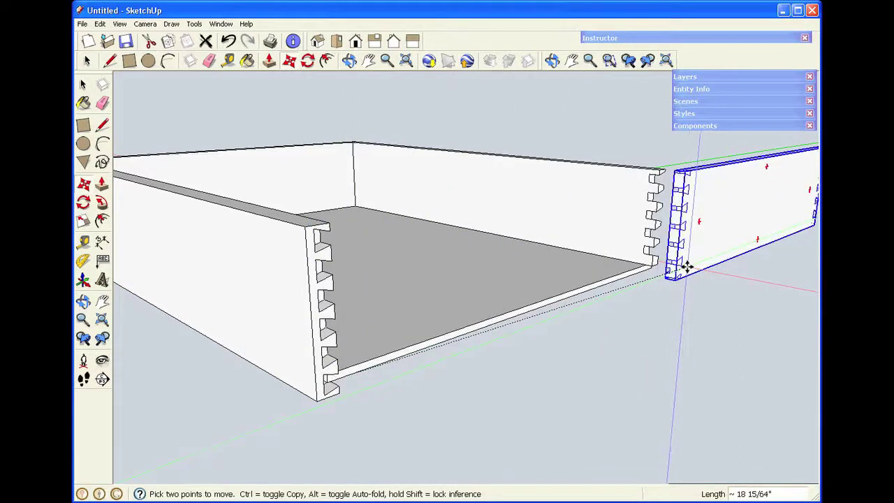
left_click(677, 259)
Examine how the bottom panel sits at the open dovetailed corner and undo the drawer side's move
scroll(322, 354, "up", 4)
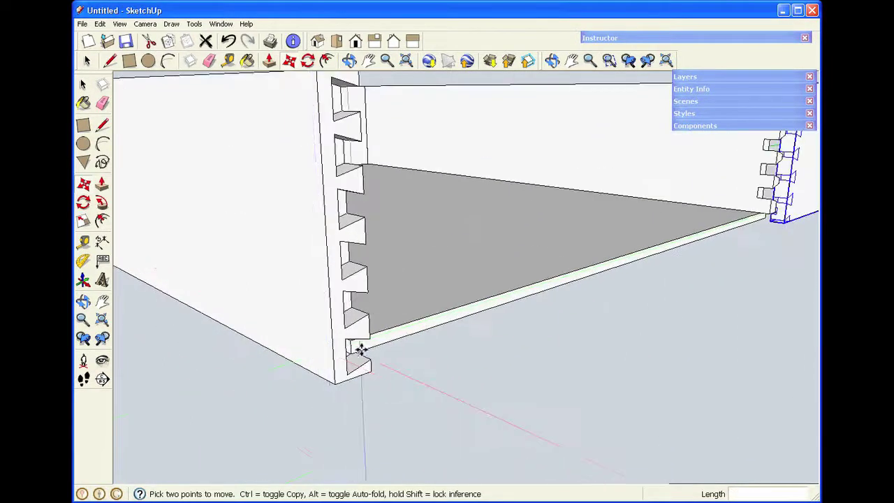
middle_click_drag(357, 345, 214, 270)
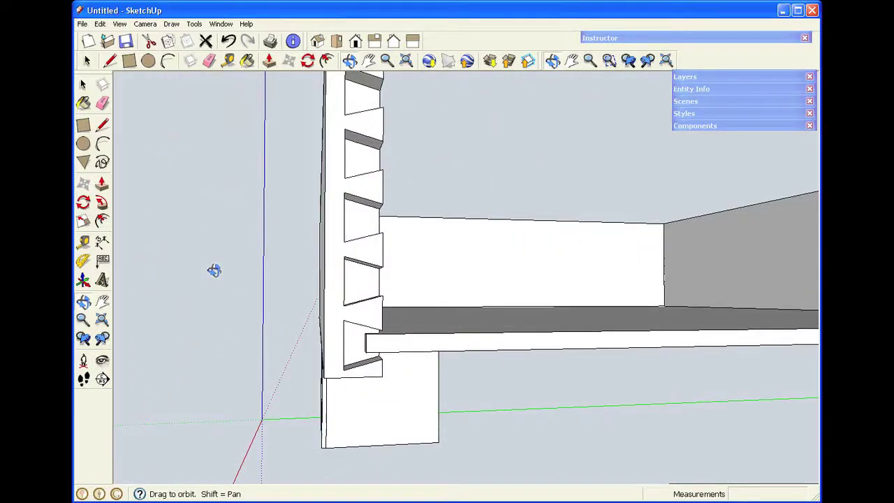
middle_click_drag(297, 294, 412, 300)
scroll(409, 297, "down", 6)
key("space")
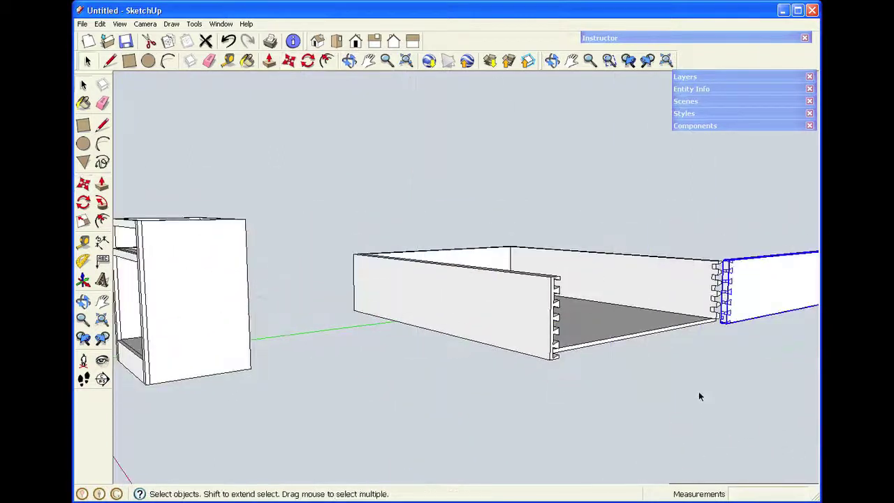
left_click(698, 393)
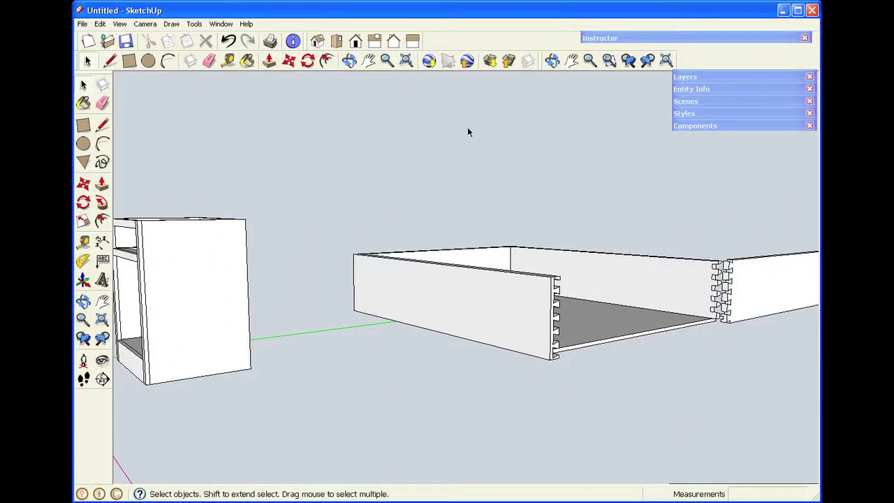
left_click(228, 40)
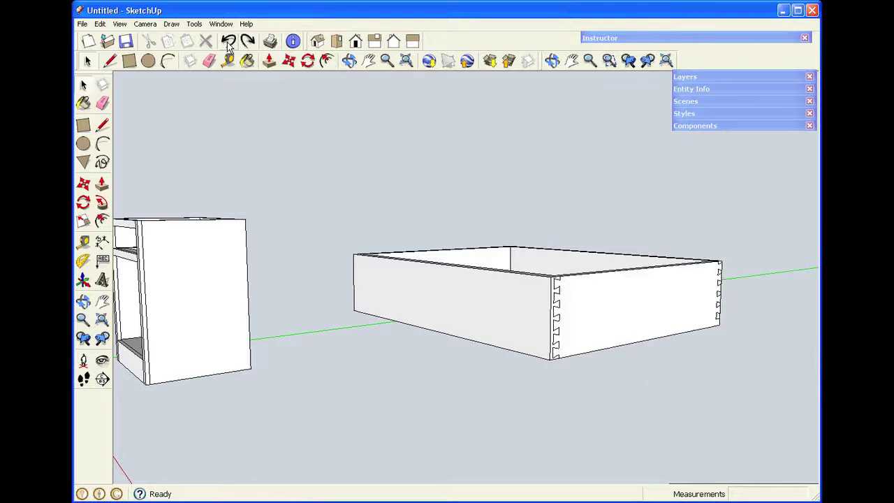
Combine all the drawer parts into one component named "dwr assy" and clear the selection
mouse_move(331, 176)
left_mouse_down()
mouse_move(627, 368)
mouse_move(748, 403)
left_mouse_up()
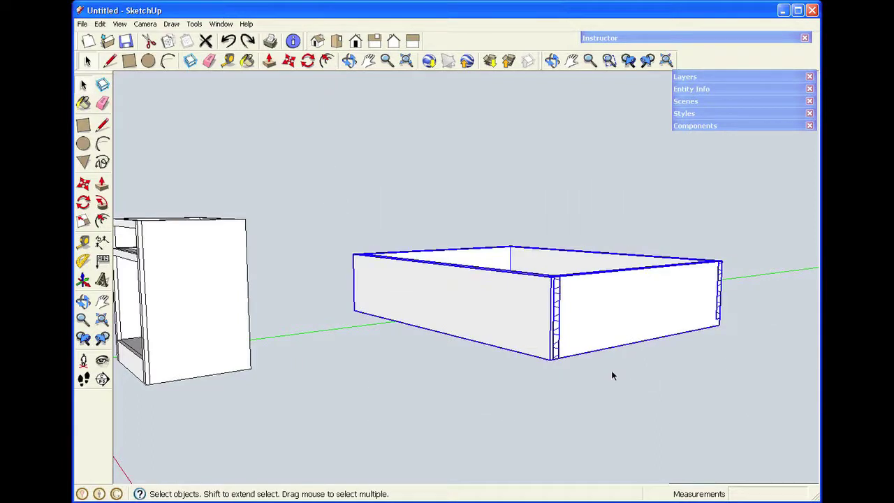
right_click(492, 307)
left_click(554, 389)
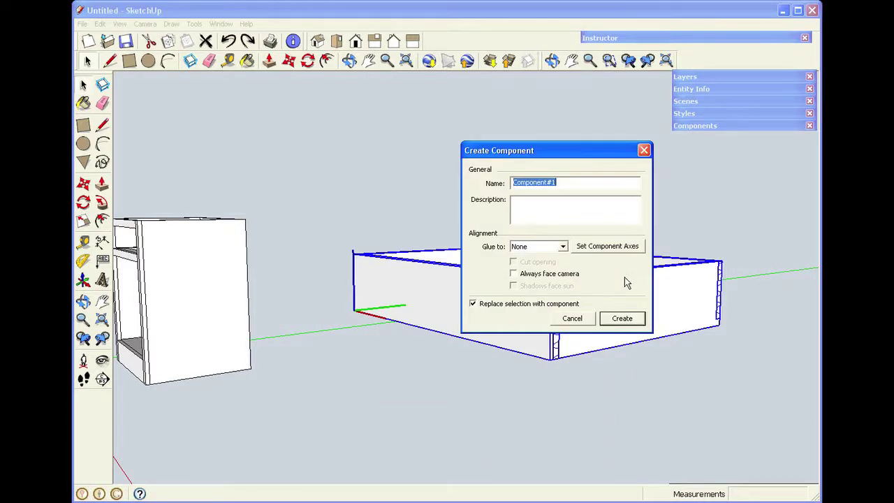
type("dwr assy")
key("Return")
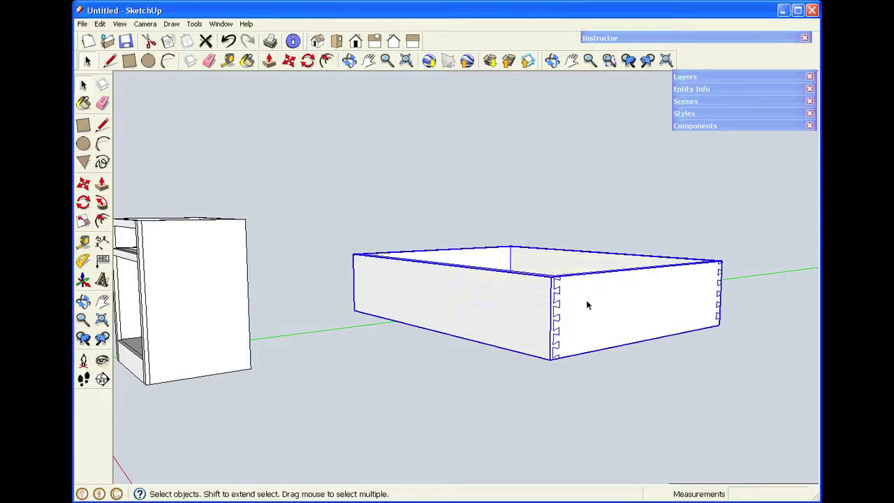
left_click(590, 368)
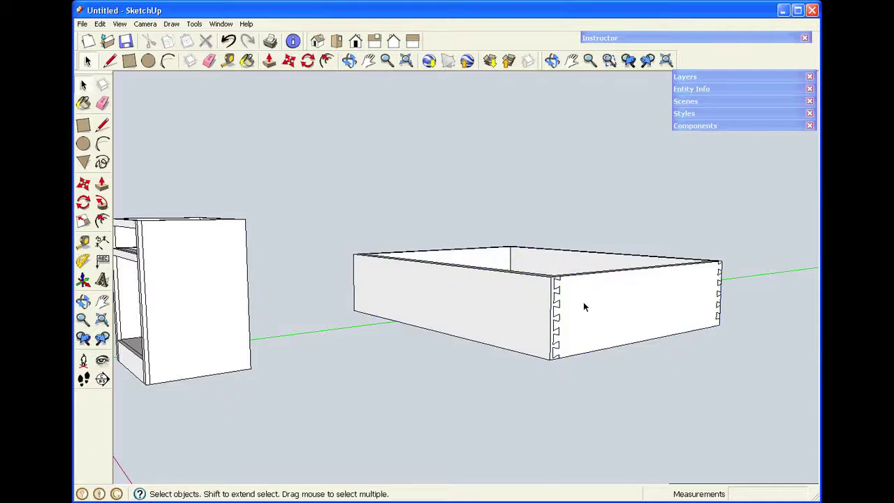
Move the drawer assembly by its front upper corner to the matching upper-left corner of the cabinet's drawer opening
left_click(349, 62)
left_click_drag(258, 246, 545, 289)
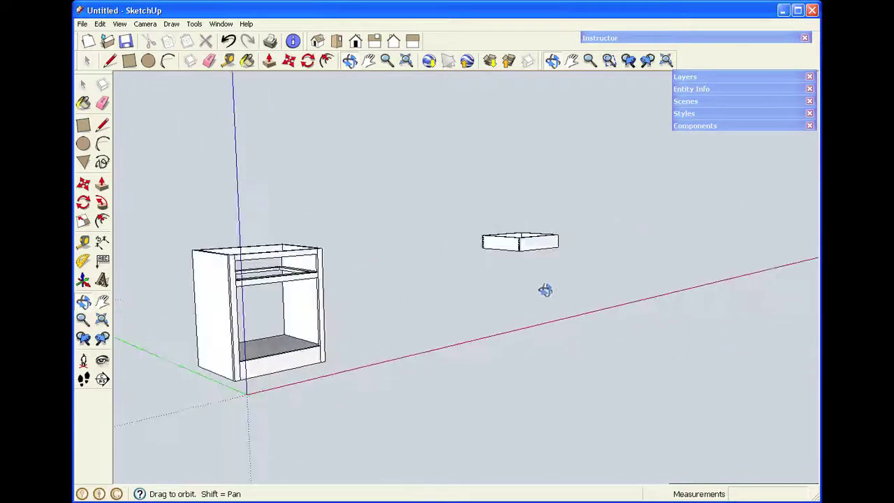
key("space")
left_click(505, 232)
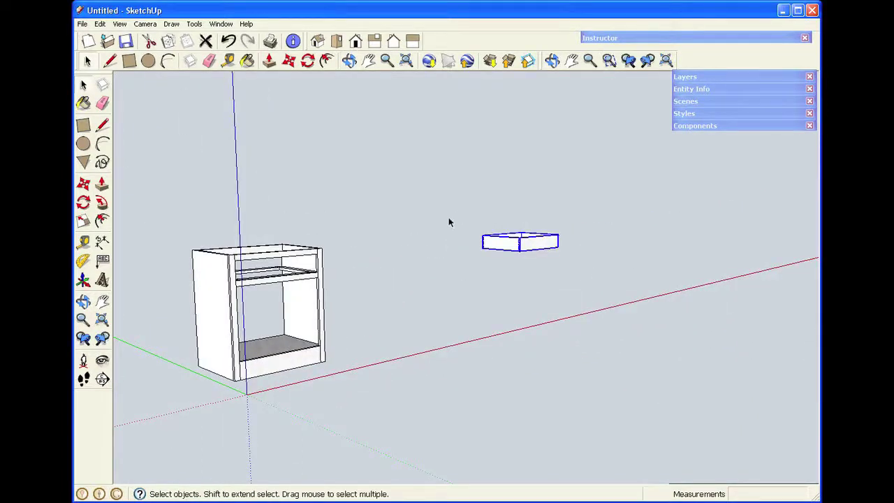
key("m")
left_click(524, 249)
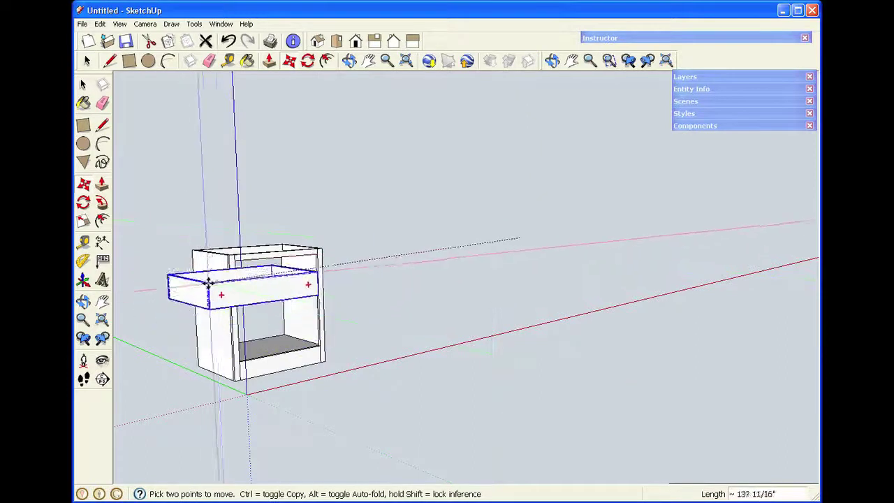
scroll(244, 260, "up", 5)
scroll(247, 260, "up", 3)
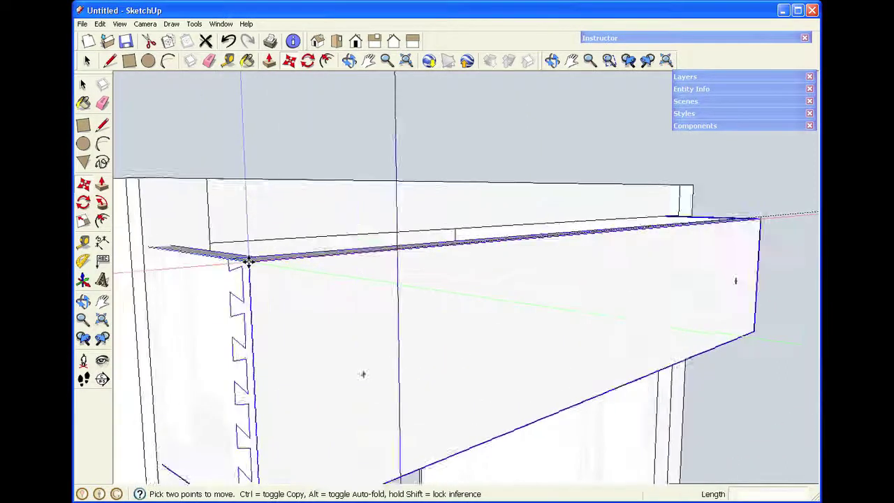
left_click(207, 240)
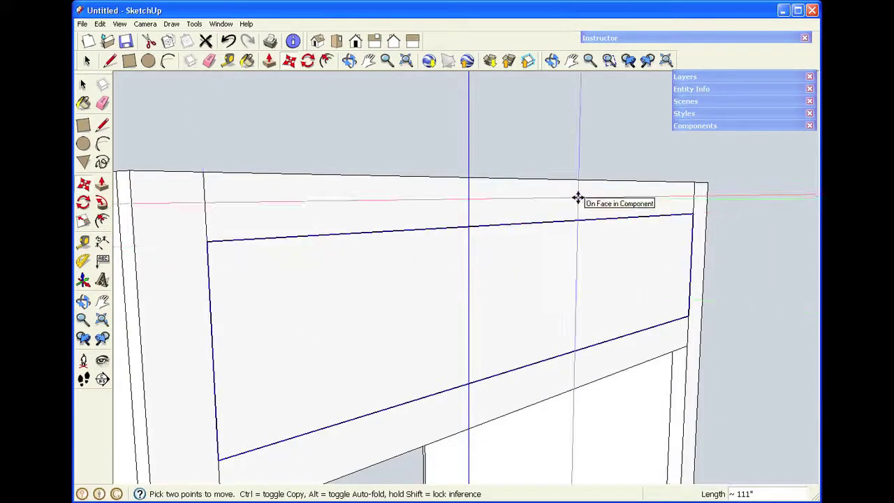
Examine the installed drawer from the front and above, checking the clearance between the drawer and the cabinet walls
scroll(578, 197, "down", 3)
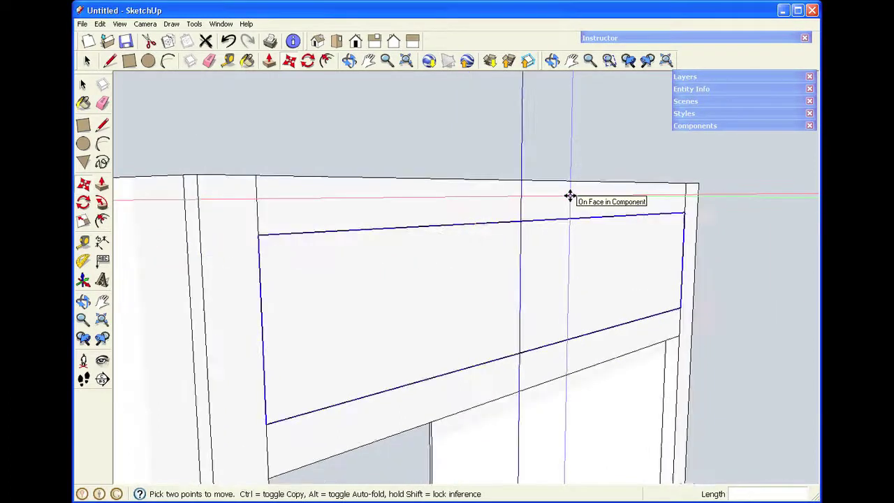
left_click(350, 61)
left_click_drag(412, 176, 323, 255)
key("space")
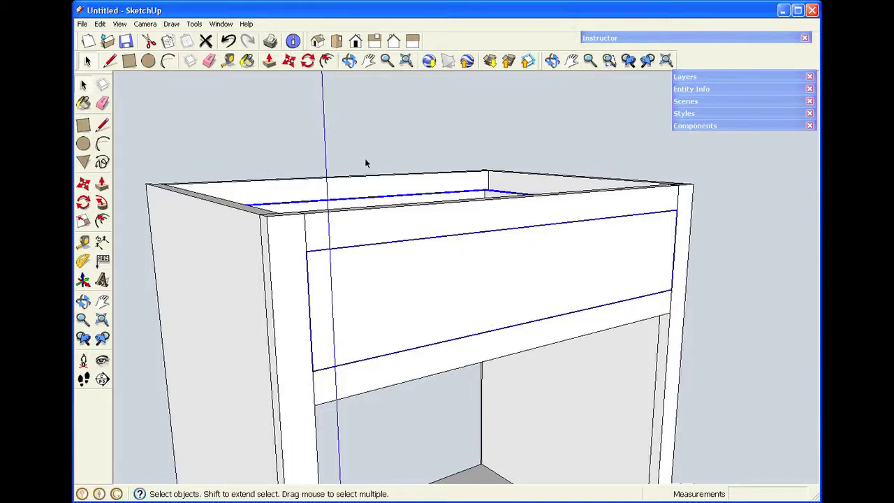
scroll(365, 163, "up", 5)
left_click(350, 62)
left_click_drag(381, 228, 483, 254)
scroll(512, 242, "down", 5)
left_click_drag(504, 219, 582, 310)
left_click_drag(561, 215, 494, 194)
scroll(482, 163, "up", 8)
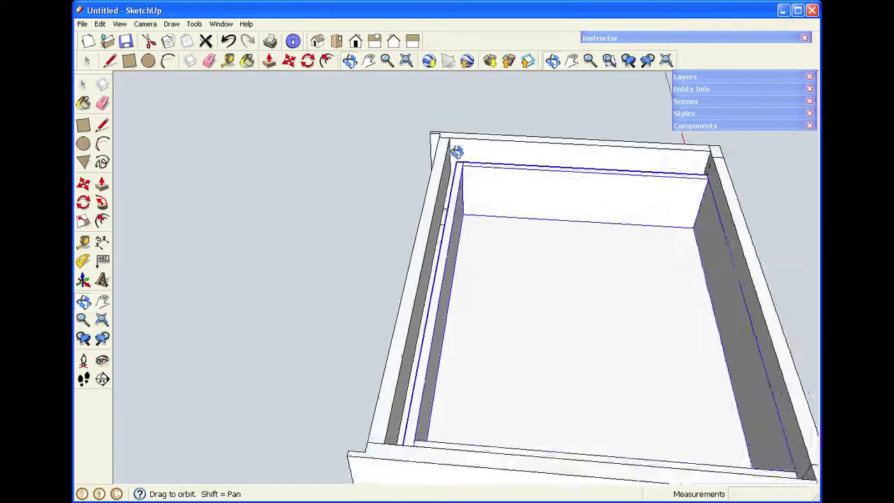
left_click_drag(482, 163, 454, 152)
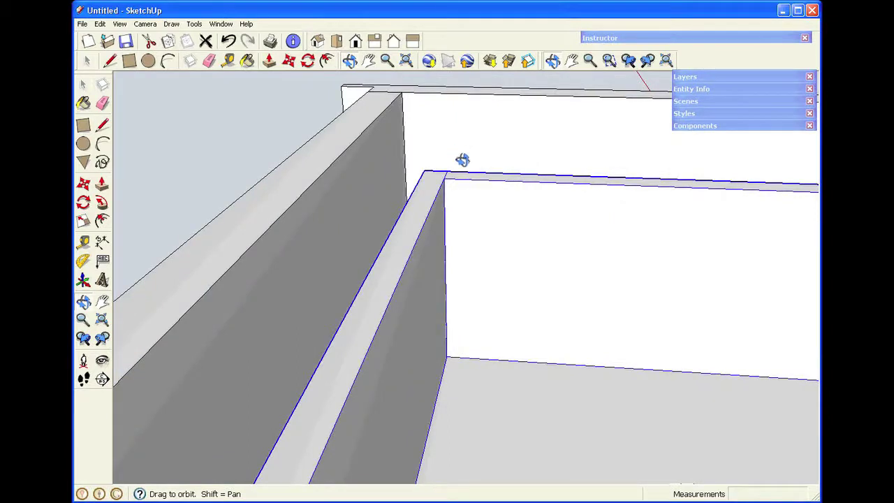
scroll(469, 170, "down", 5)
left_click_drag(649, 202, 609, 181)
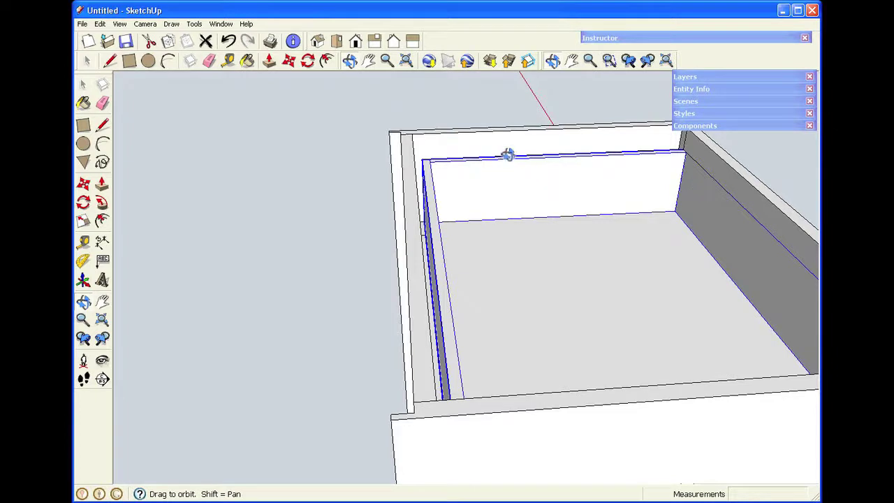
scroll(438, 166, "up", 3)
mouse_move(449, 199)
middle_mouse_down()
mouse_move(417, 203)
mouse_move(469, 208)
mouse_move(449, 198)
middle_mouse_up()
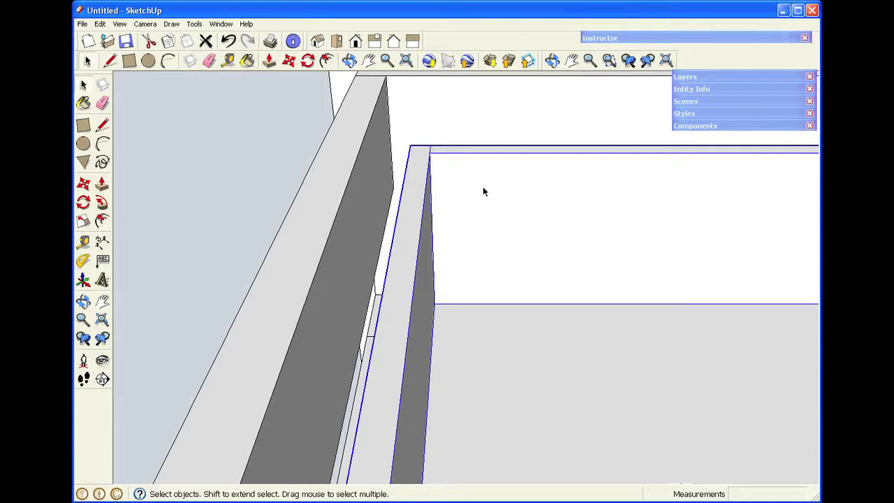
Open the drawer assembly for editing and move its left side about 37/64" outward against the cabinet's inner wall
right_click(446, 183)
left_click(479, 236)
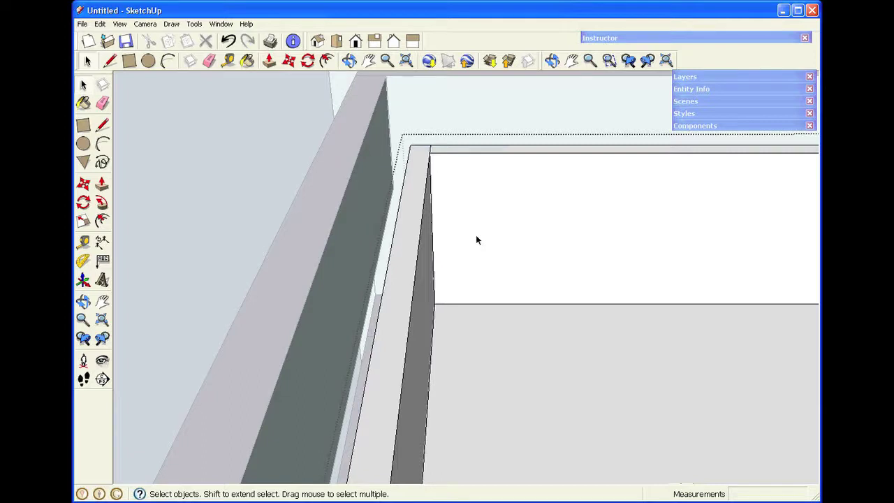
left_click(424, 230)
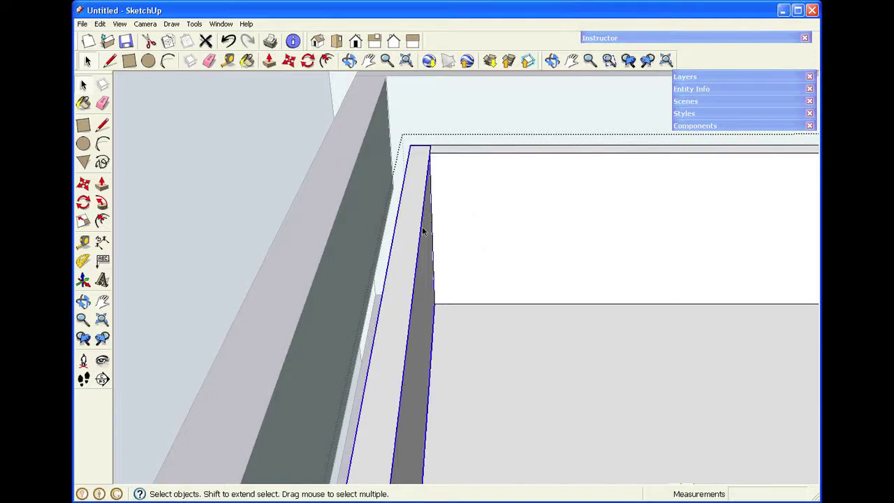
scroll(369, 152, "up", 4)
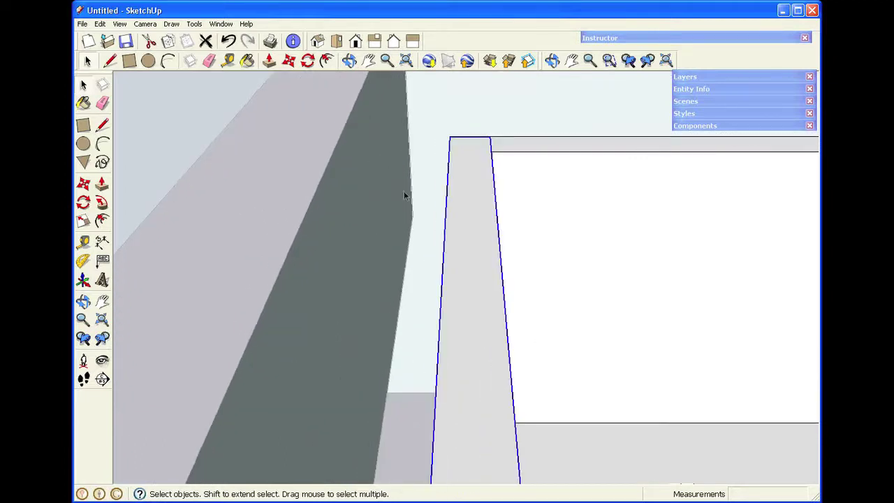
key("m")
left_click(449, 135)
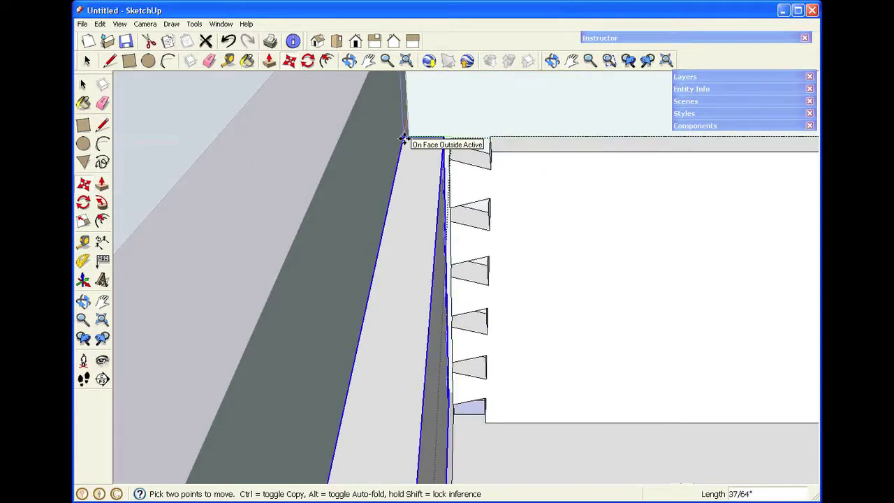
left_click(403, 138)
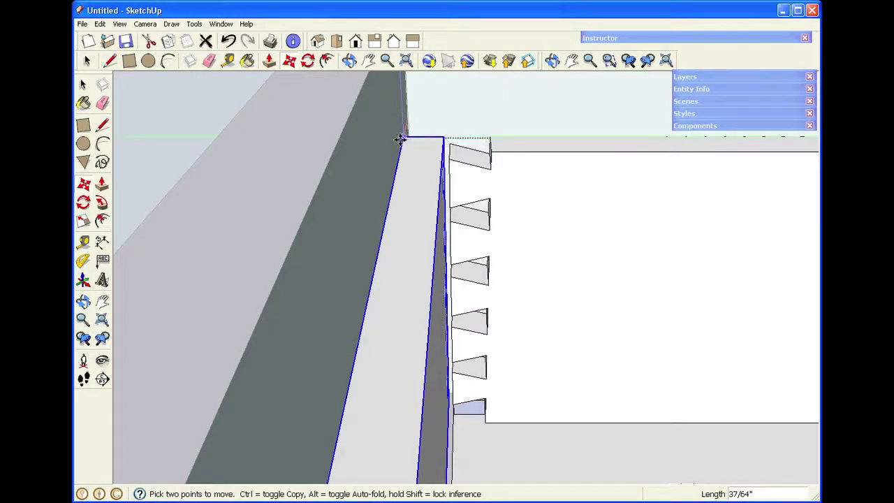
left_click(400, 139)
key("space")
scroll(422, 173, "down", 3)
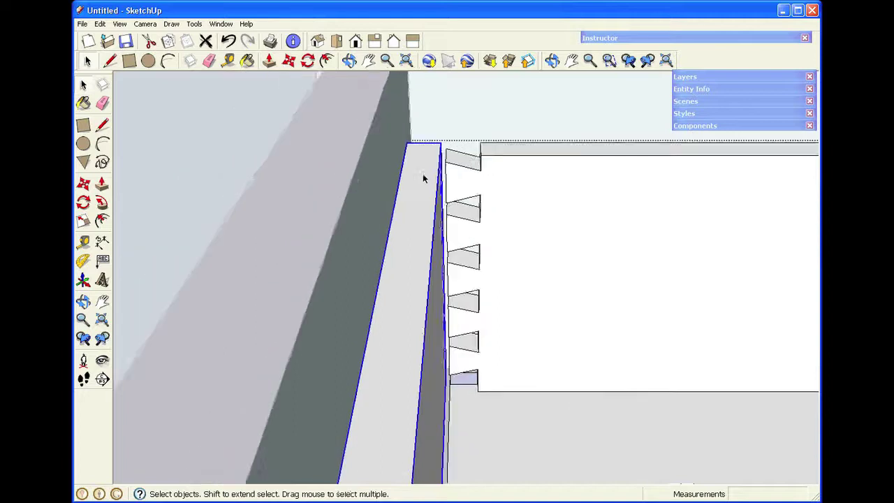
Stretch the dovetailed end of the adjoining drawer panel to the moved side's inner upper corner so the joint closes
left_click(490, 221)
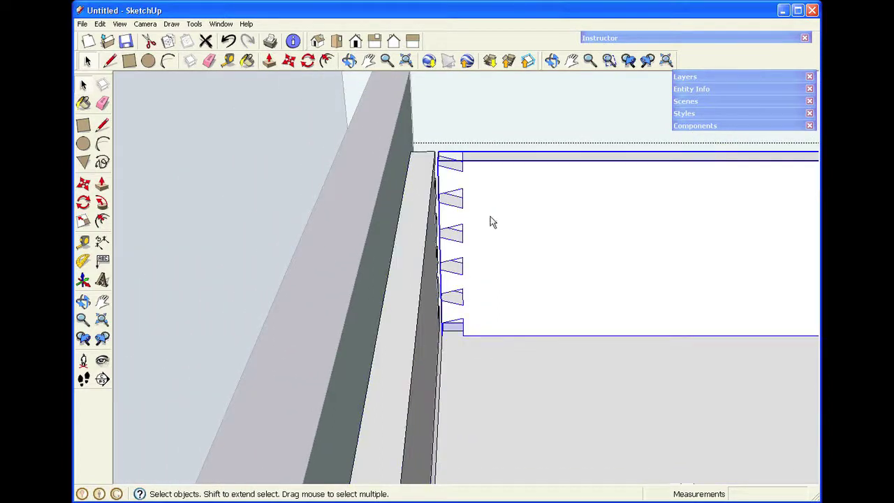
right_click(491, 222)
left_click(514, 271)
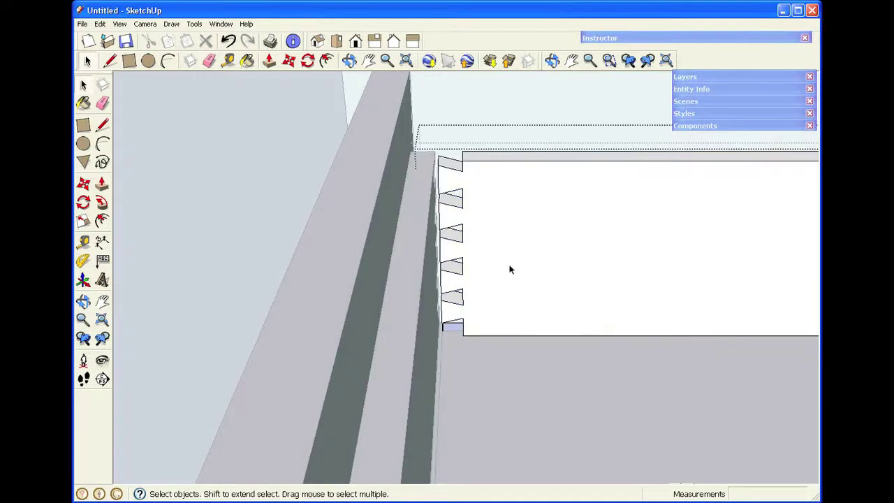
left_click_drag(384, 109, 519, 459)
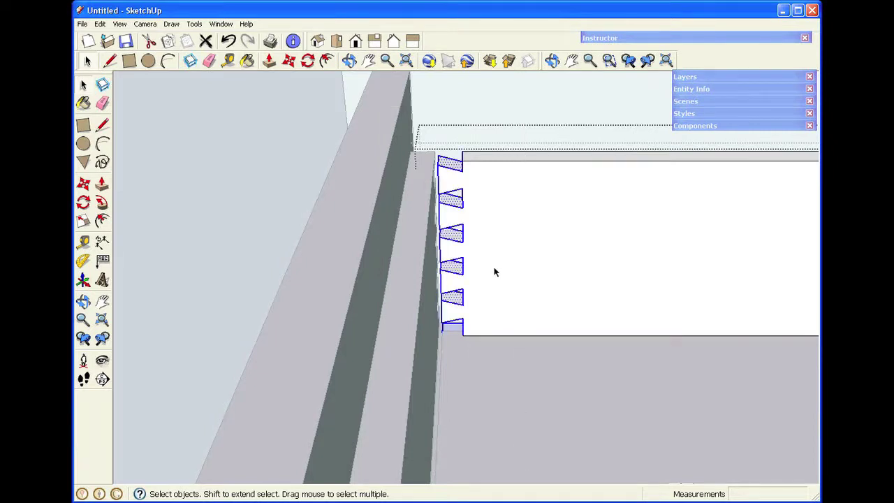
key("m")
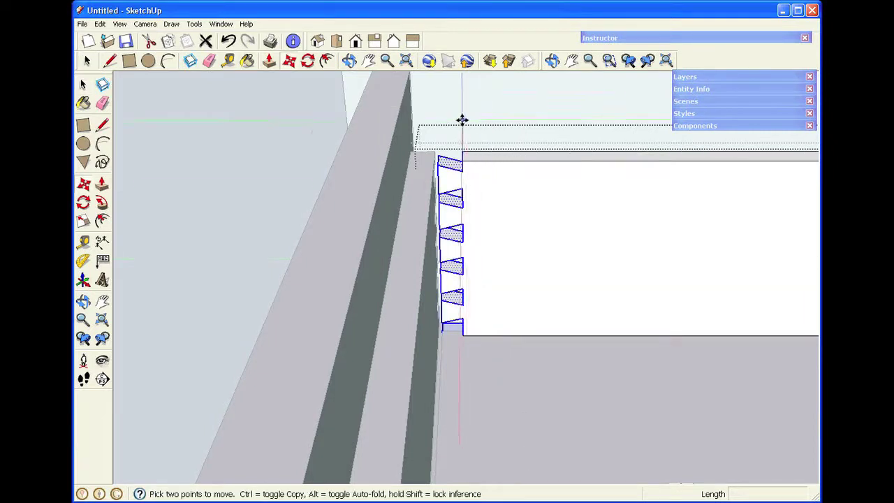
scroll(459, 133, "up", 2)
scroll(458, 141, "up", 3)
scroll(474, 167, "up", 1)
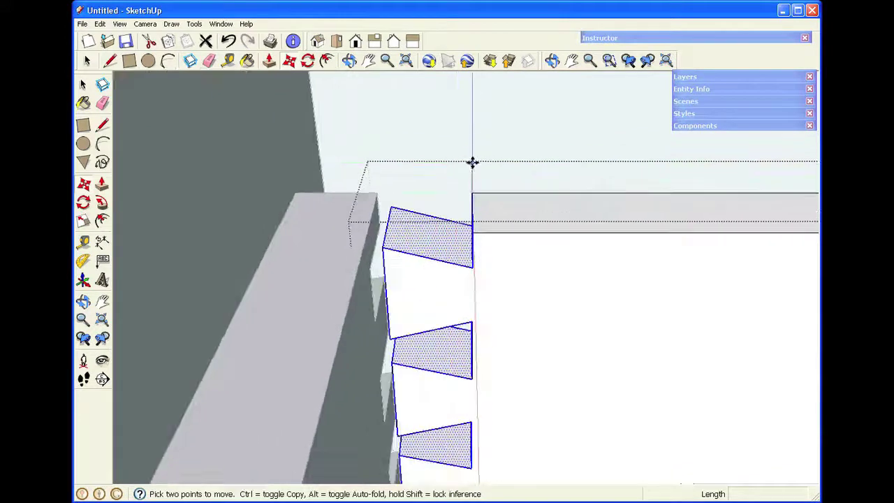
left_click(472, 192)
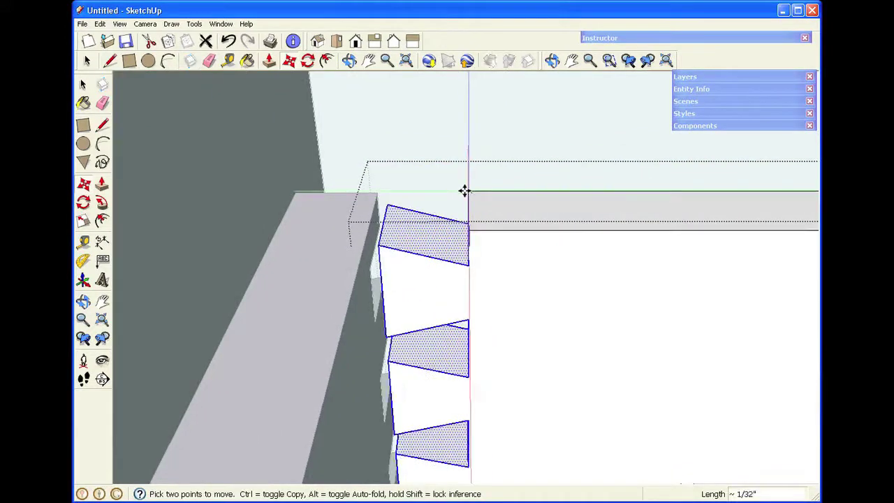
left_click(373, 194)
key("space")
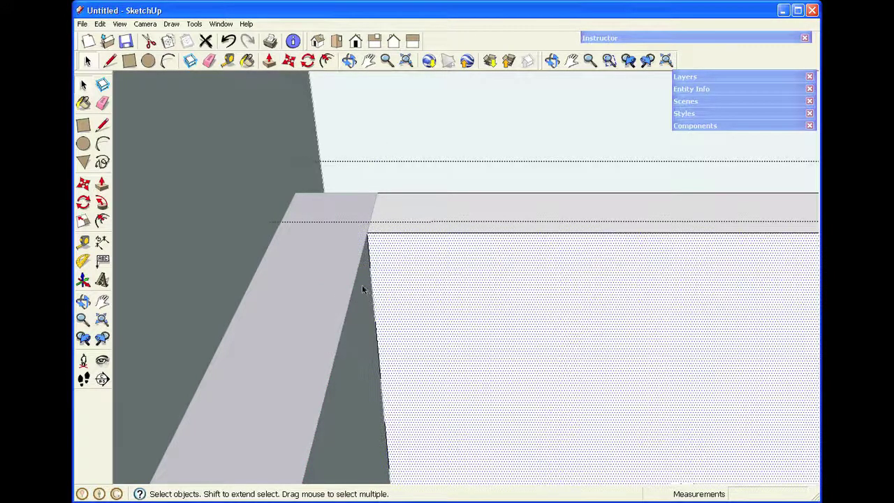
scroll(341, 279, "down", 1)
scroll(335, 263, "down", 2)
left_click(411, 161)
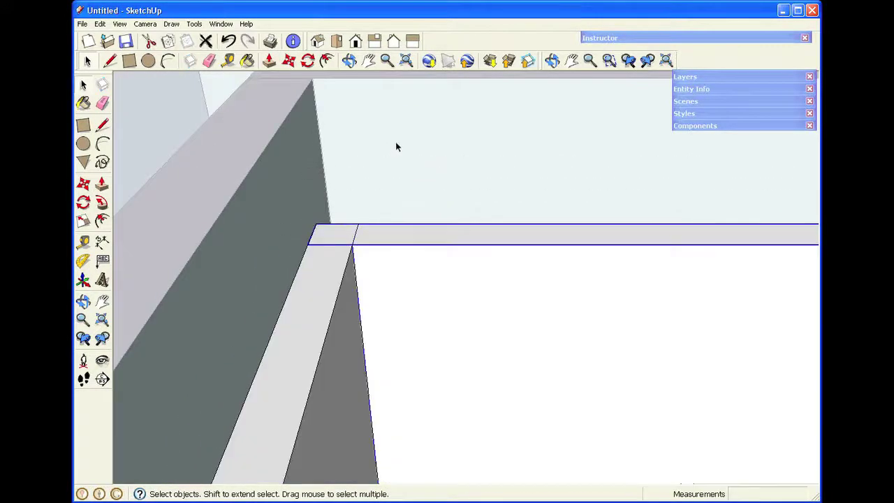
Push/Pull the drawer bottom panel's left edge outward about 27/64" into the groove of the moved side
left_click(349, 61)
left_click_drag(369, 356, 506, 236)
scroll(489, 234, "down", 6)
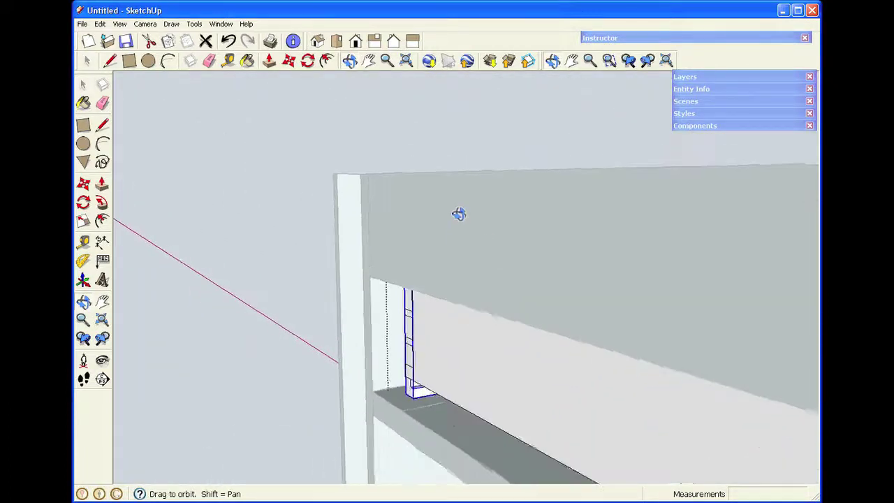
left_click_drag(499, 338, 588, 344)
key("space")
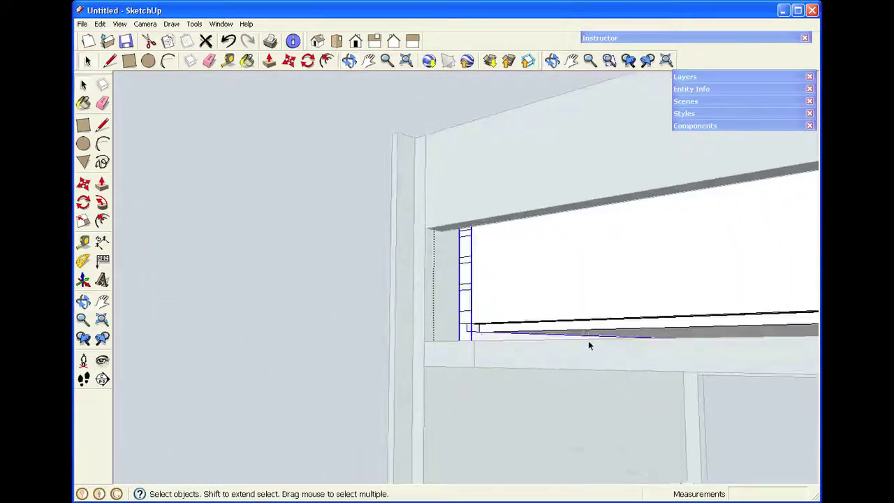
left_click(585, 332)
scroll(544, 330, "up", 8)
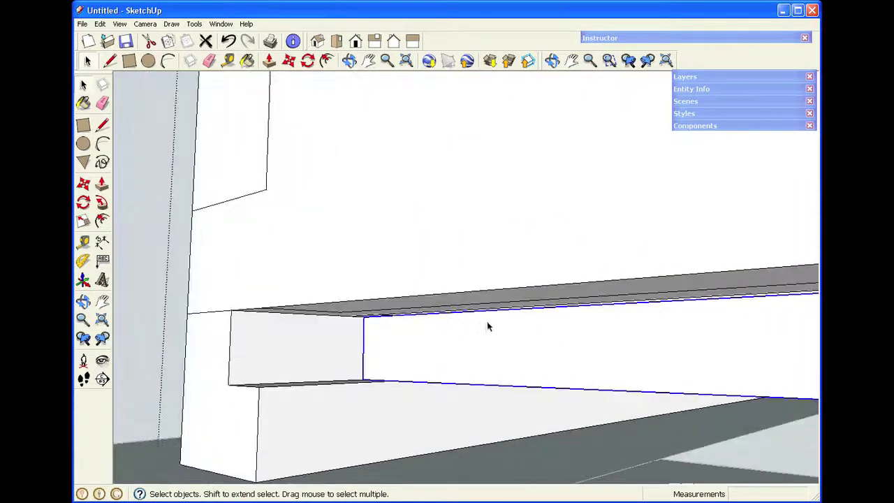
right_click(461, 347)
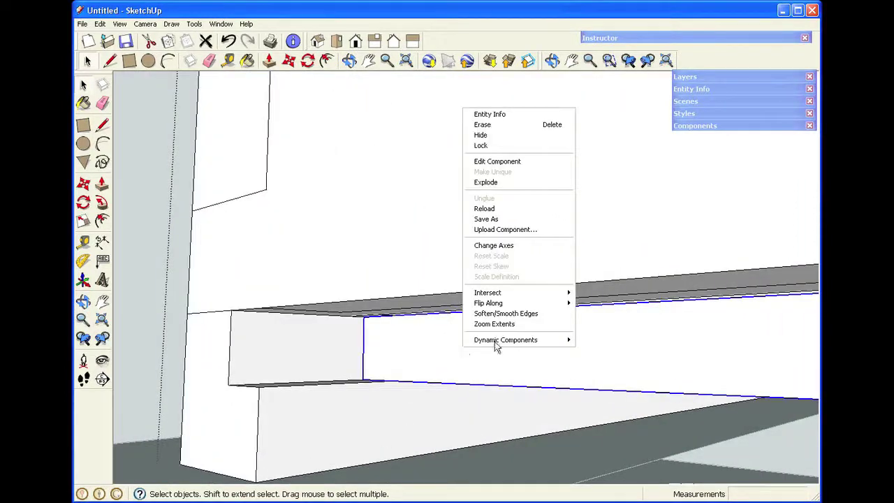
left_click(475, 162)
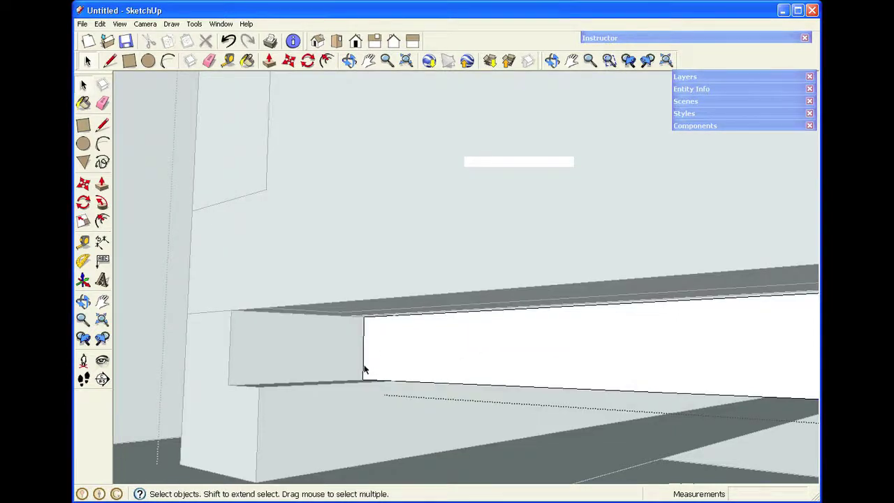
key("p")
left_click(379, 350)
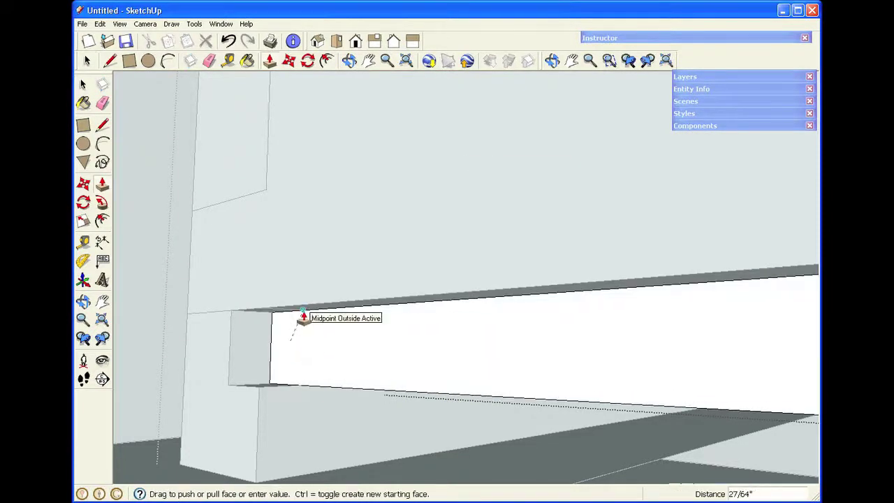
left_click(297, 313)
key("space")
Leave component editing and examine the widened drawer in the cabinet from below, the front and above
middle_click_drag(320, 421, 325, 305)
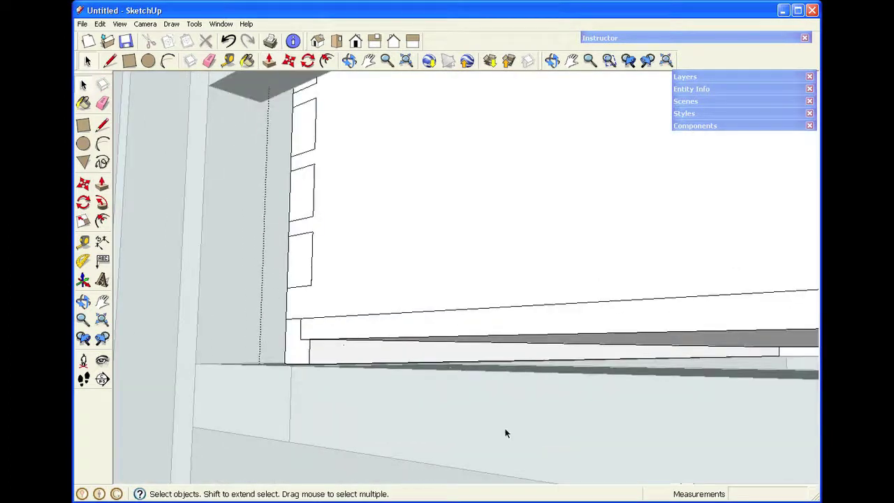
middle_click_drag(507, 434, 437, 229)
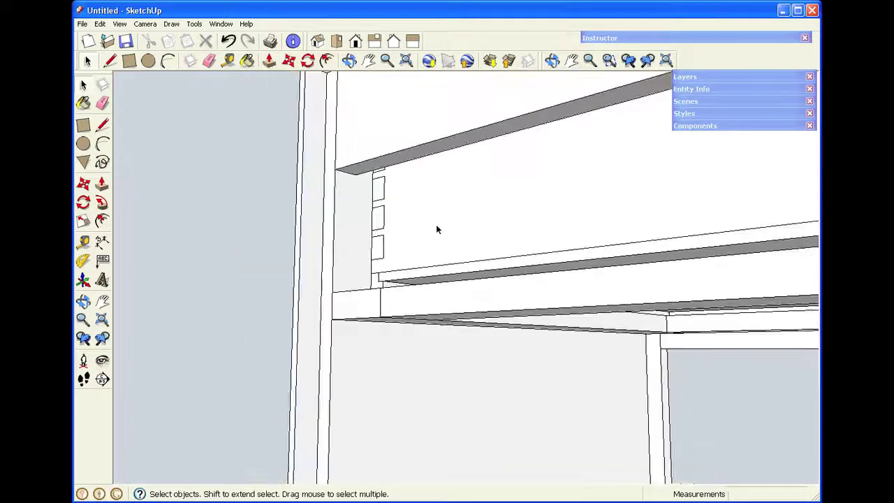
left_click(349, 61)
left_click_drag(523, 239, 440, 257)
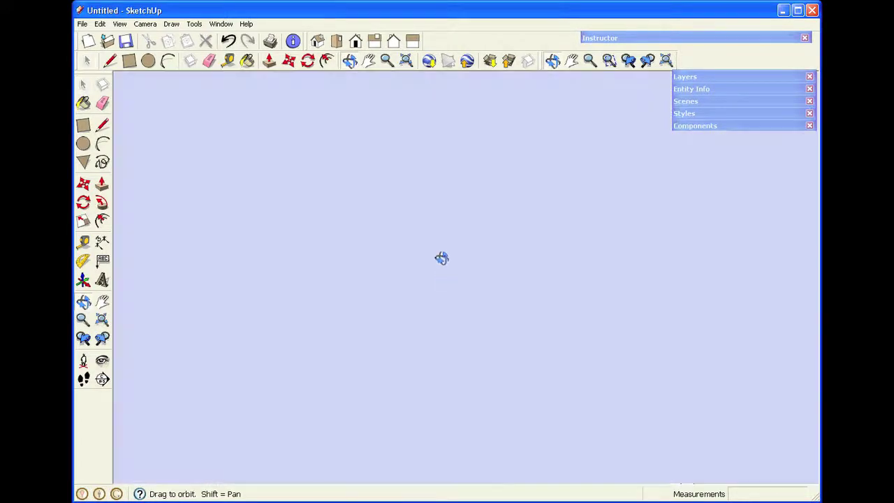
left_click(665, 61)
left_click_drag(612, 160, 490, 162)
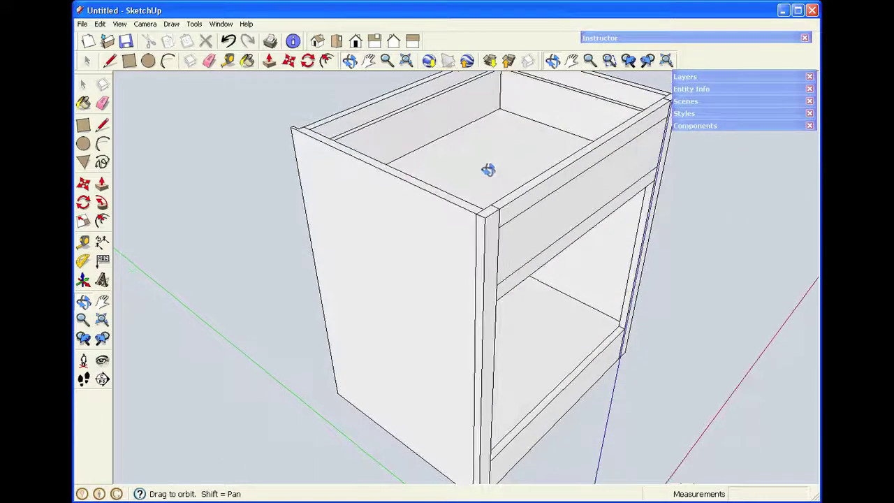
scroll(470, 134, "up", 2)
scroll(467, 127, "down", 4)
left_click_drag(468, 127, 496, 86)
scroll(495, 85, "up", 5)
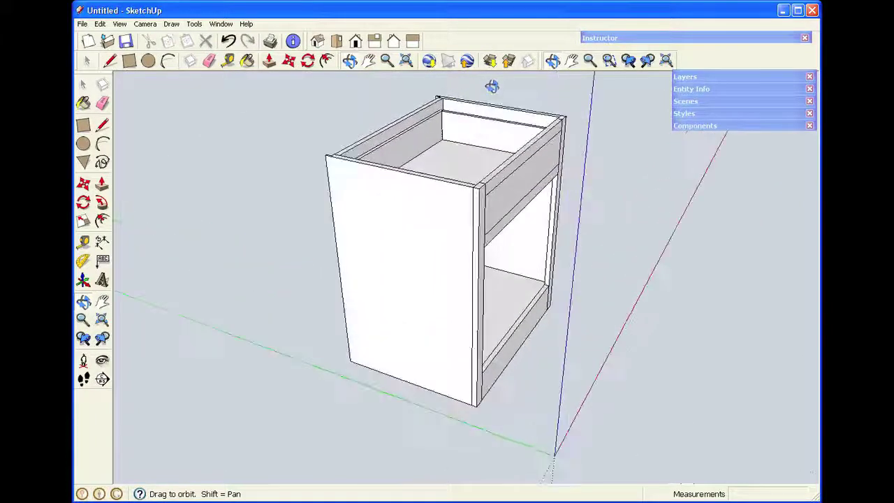